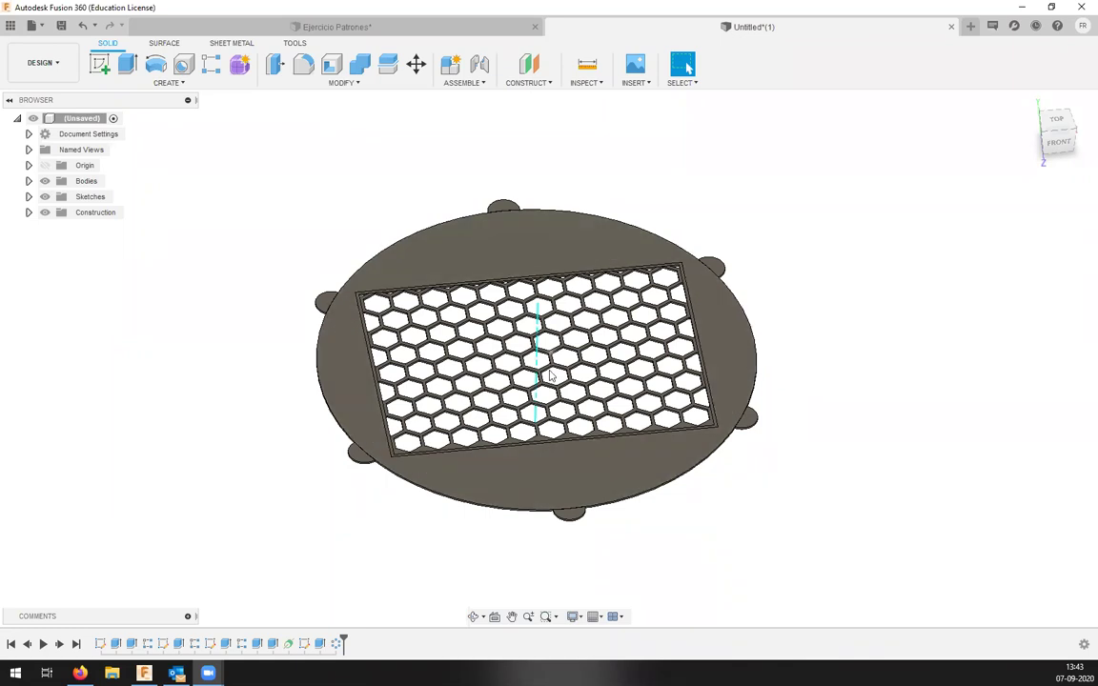
Open the base sketch of the round plate with the hexagonal grille for editing.
{"action": "scroll", "coordinate": [552, 370], "scroll_direction": "down", "scroll_amount": 3}
{"action": "scroll", "coordinate": [554, 369], "scroll_direction": "up", "scroll_amount": 5}
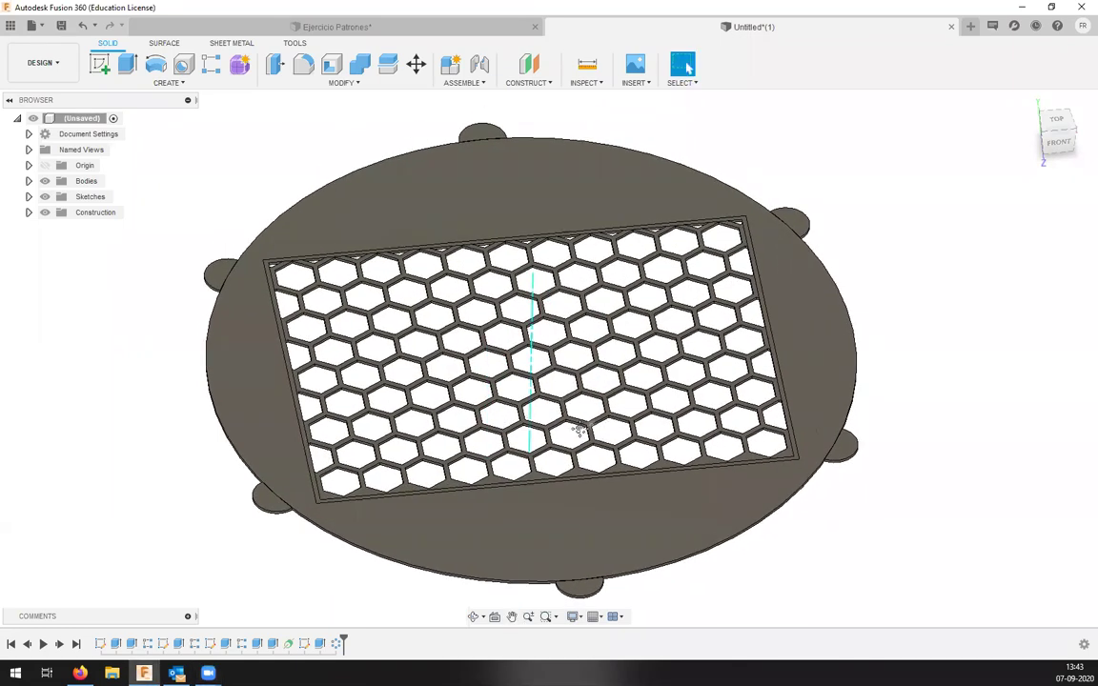
{"action": "left_click_drag", "start_coordinate": [605, 426], "coordinate": [630, 387]}
{"action": "key", "text": "Escape"}
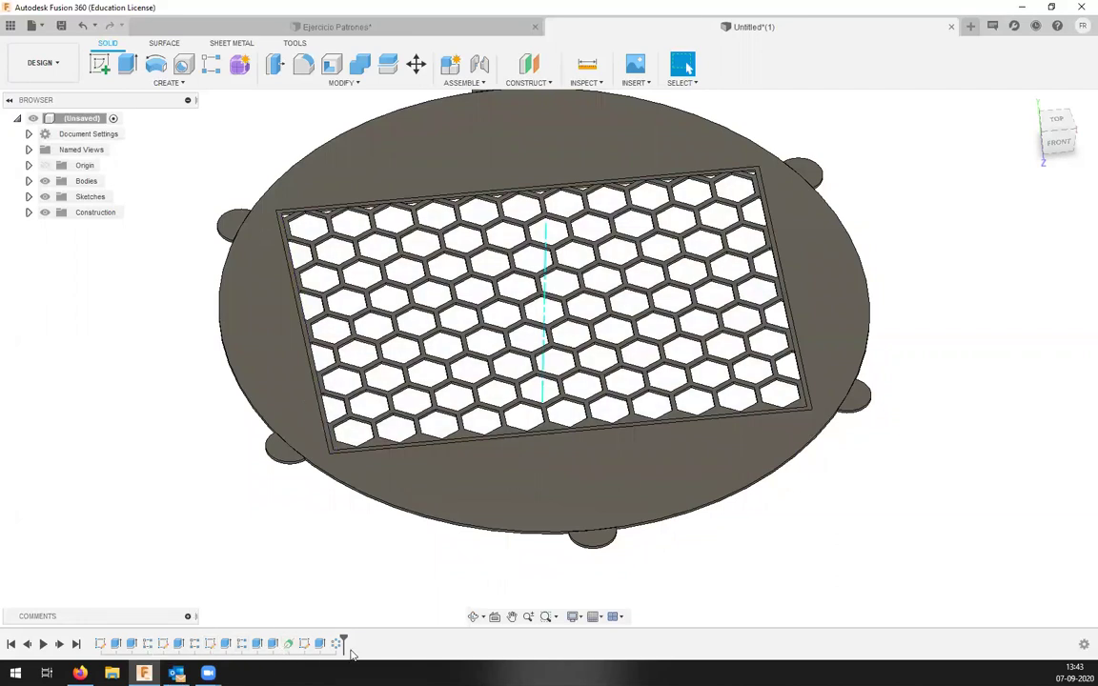
{"action": "scroll", "coordinate": [477, 480], "scroll_direction": "down", "scroll_amount": 3}
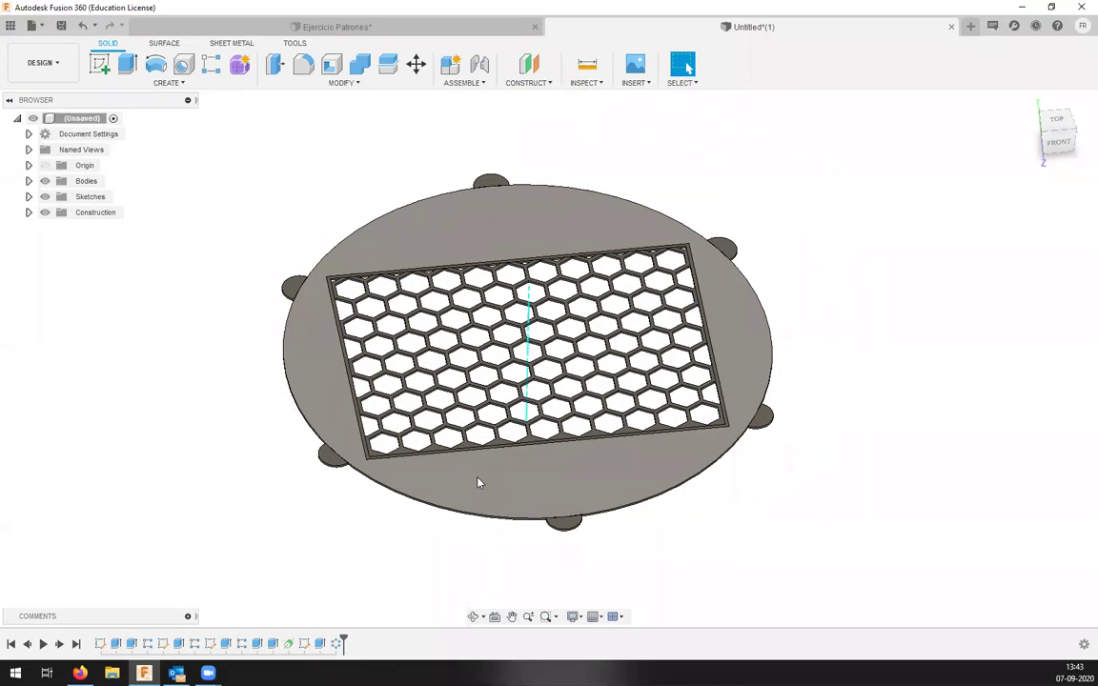
{"action": "scroll", "coordinate": [478, 481], "scroll_direction": "up", "scroll_amount": 2}
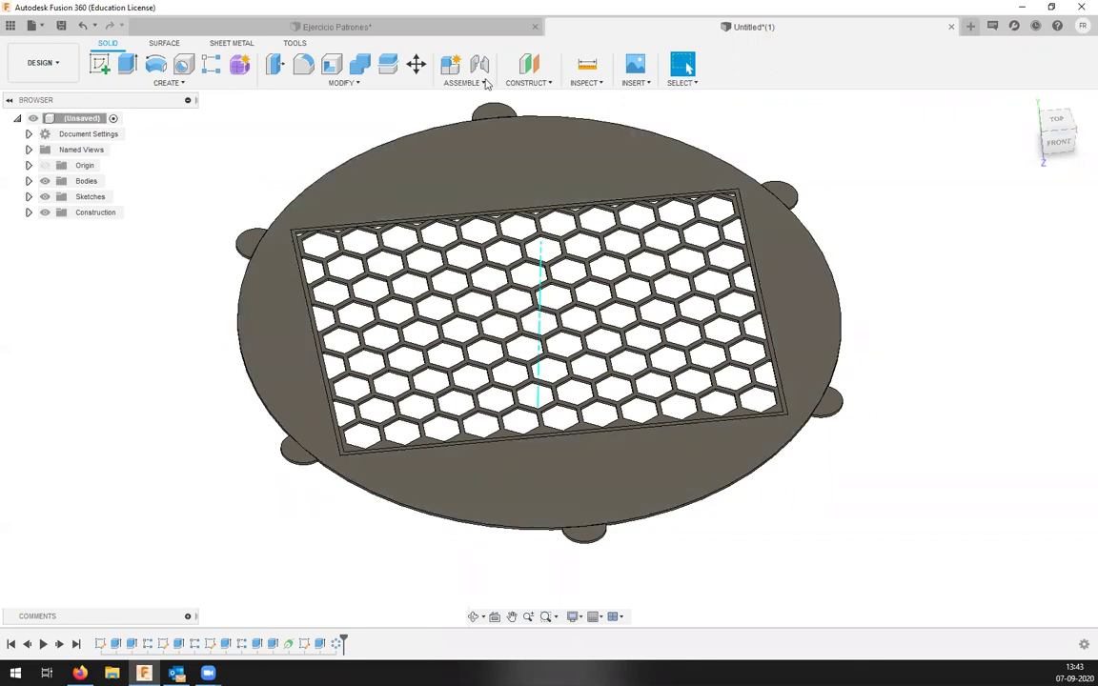
{"action": "double_click", "coordinate": [99, 644]}
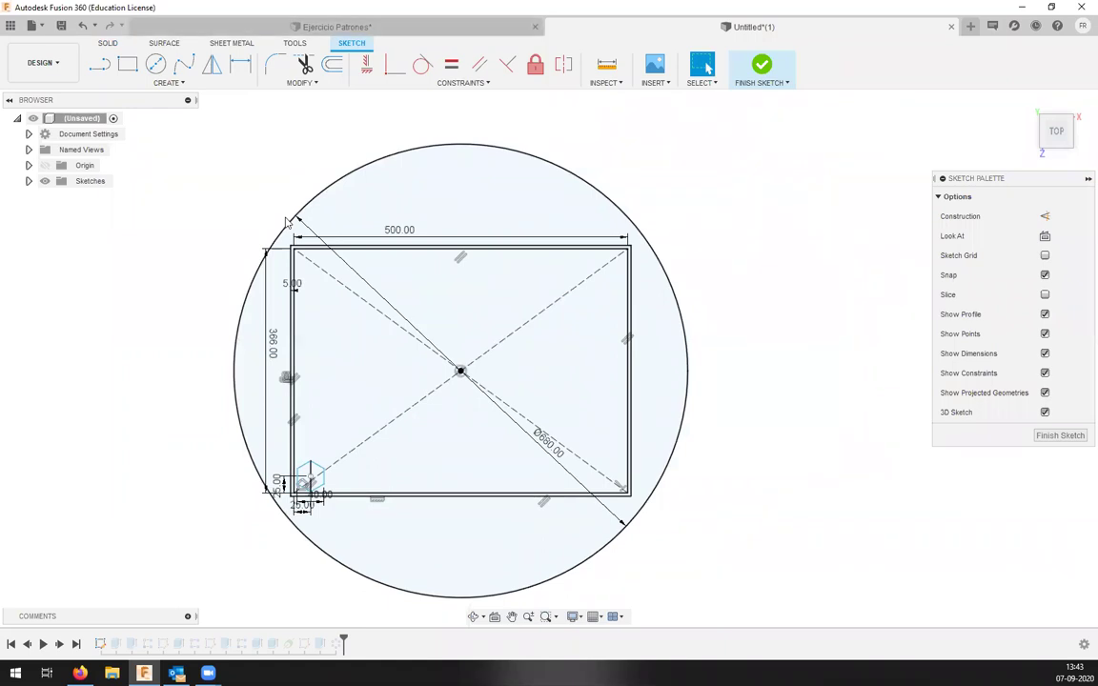
Switch to the Ejercicio Patrones document and open its first sketch to compare the layout.
{"action": "left_click", "coordinate": [404, 27]}
{"action": "middle_click_drag", "start_coordinate": [310, 357], "coordinate": [369, 444]}
{"action": "left_click_drag", "start_coordinate": [369, 444], "coordinate": [319, 452], "text": "shift"}
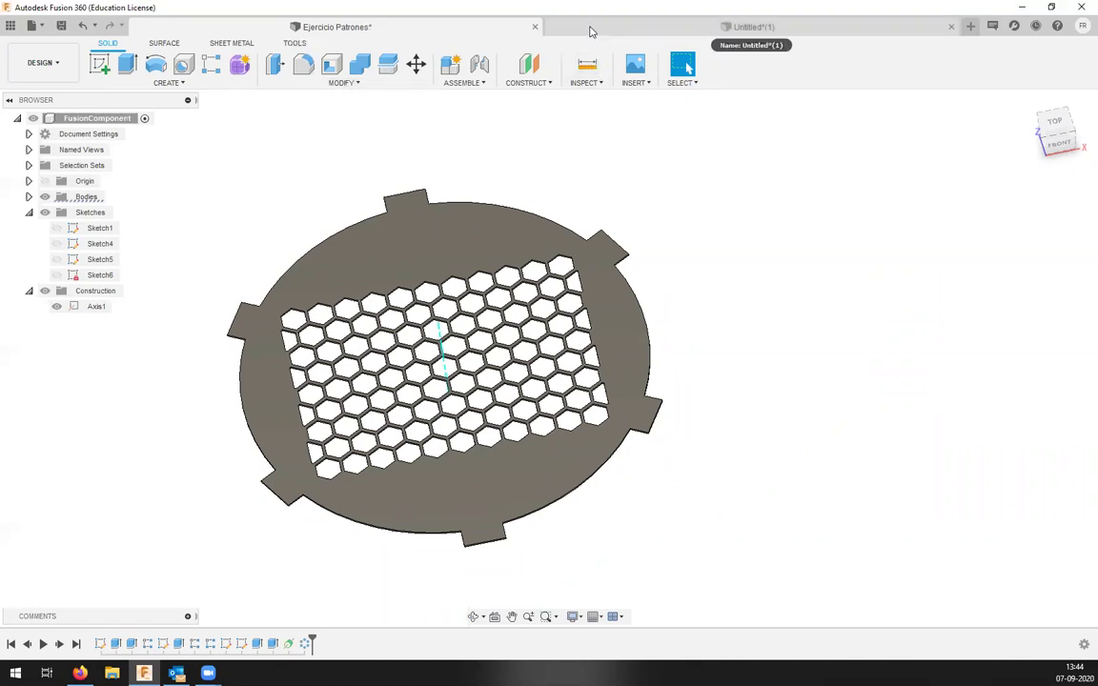
{"action": "double_click", "coordinate": [101, 643]}
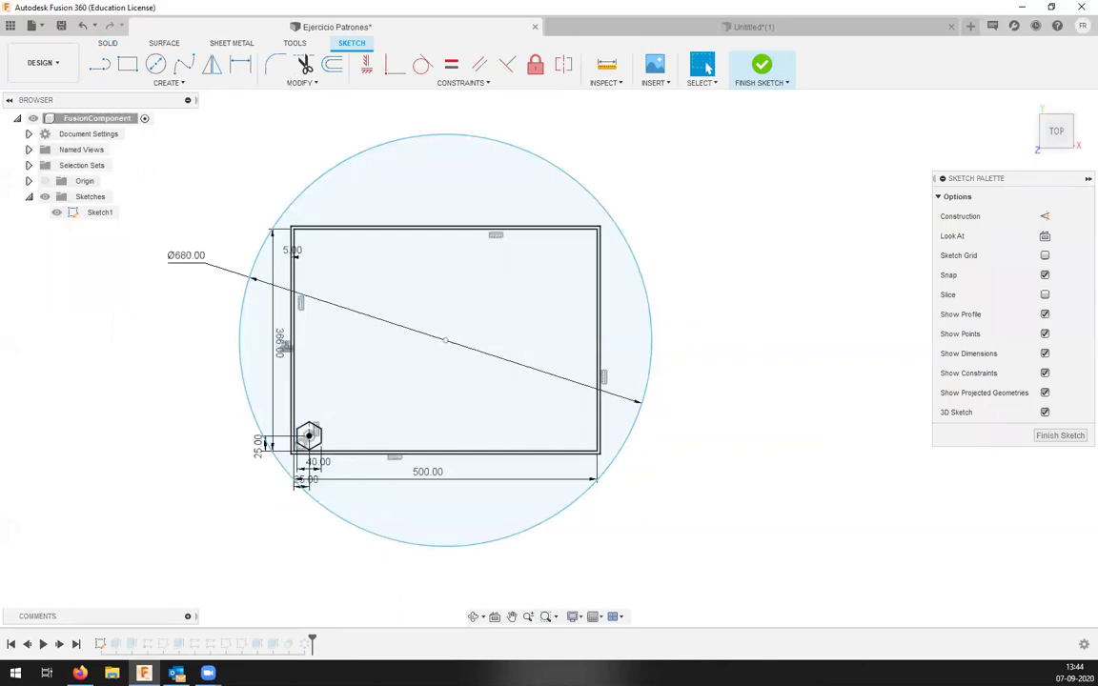
In the untitled document's base sketch, move the Ø680, 500, 366 and 5 mm dimension labels clear of the geometry and finish the sketch.
{"action": "left_click", "coordinate": [596, 29]}
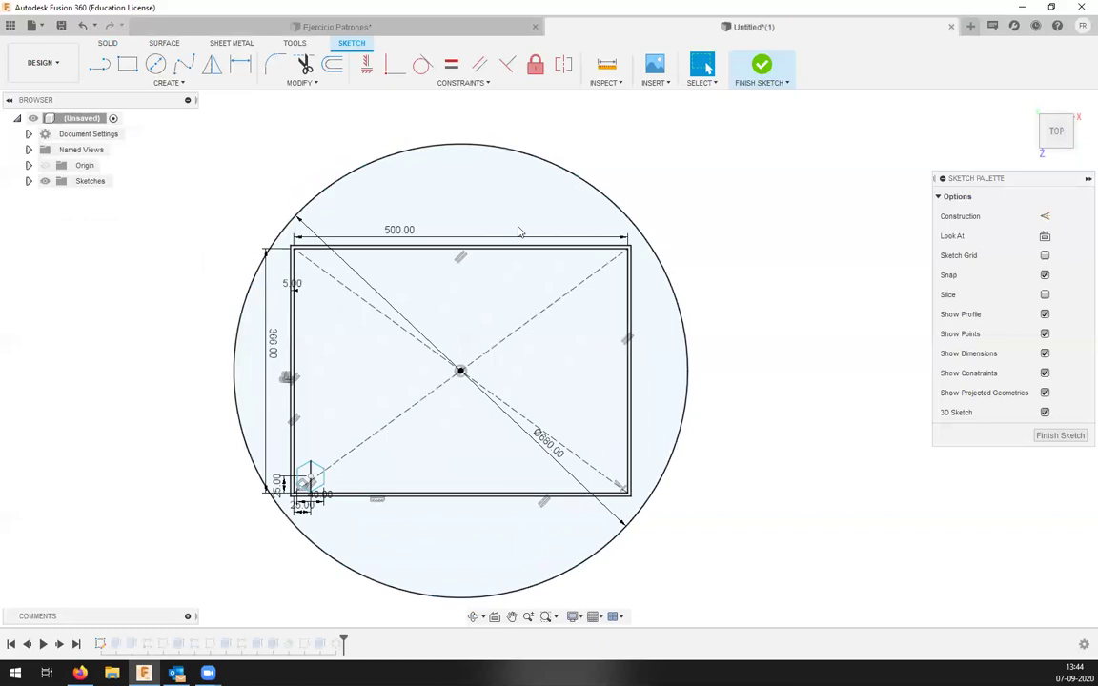
{"action": "left_click_drag", "start_coordinate": [315, 226], "coordinate": [805, 492]}
{"action": "left_click_drag", "start_coordinate": [360, 225], "coordinate": [391, 119]}
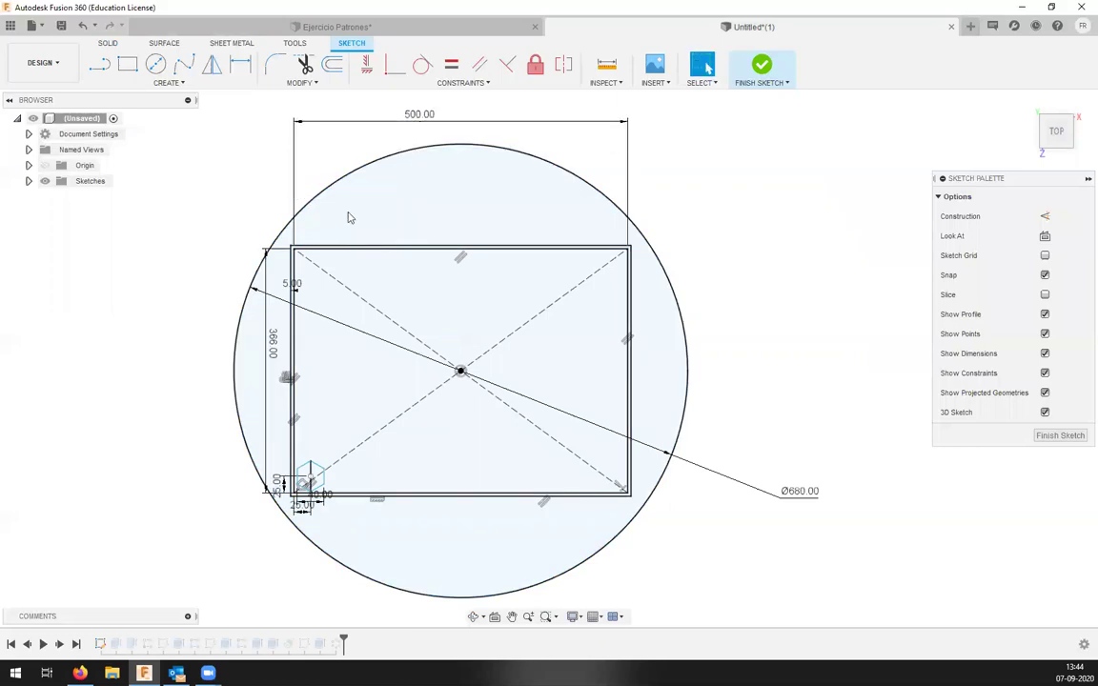
{"action": "left_click_drag", "start_coordinate": [217, 342], "coordinate": [140, 327]}
{"action": "scroll", "coordinate": [302, 267], "scroll_direction": "down", "scroll_amount": 3}
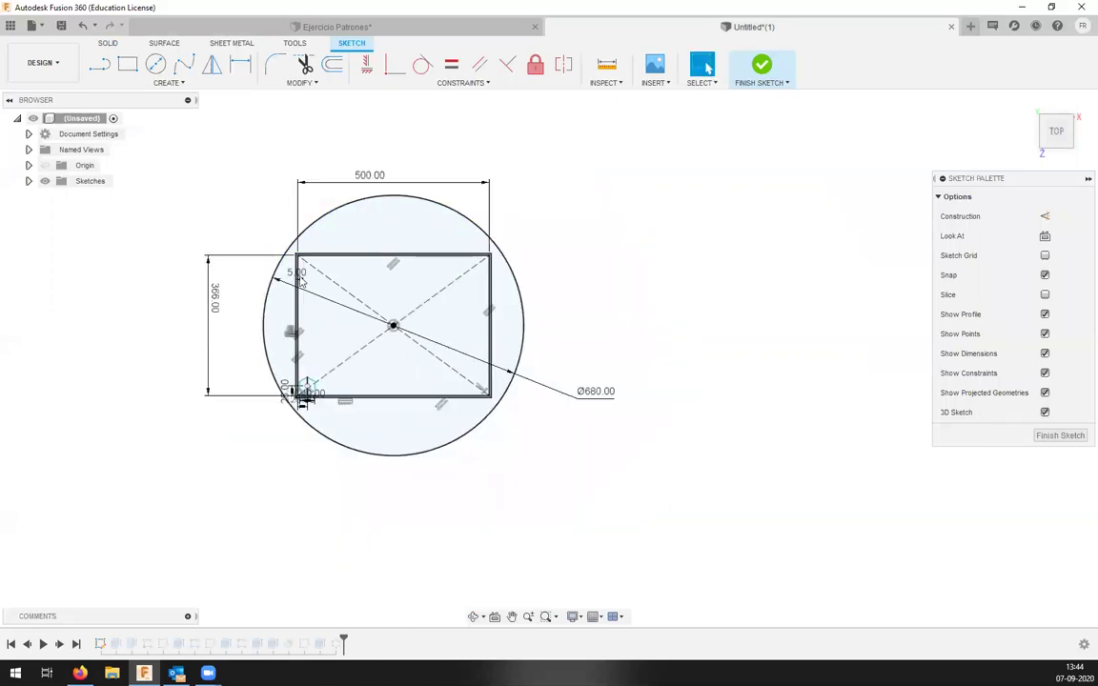
{"action": "scroll", "coordinate": [299, 276], "scroll_direction": "up", "scroll_amount": 4}
{"action": "left_click", "coordinate": [292, 269]}
{"action": "mouse_move", "coordinate": [300, 279]}
{"action": "left_mouse_down"}
{"action": "mouse_move", "coordinate": [303, 198]}
{"action": "mouse_move", "coordinate": [259, 193]}
{"action": "left_mouse_up"}
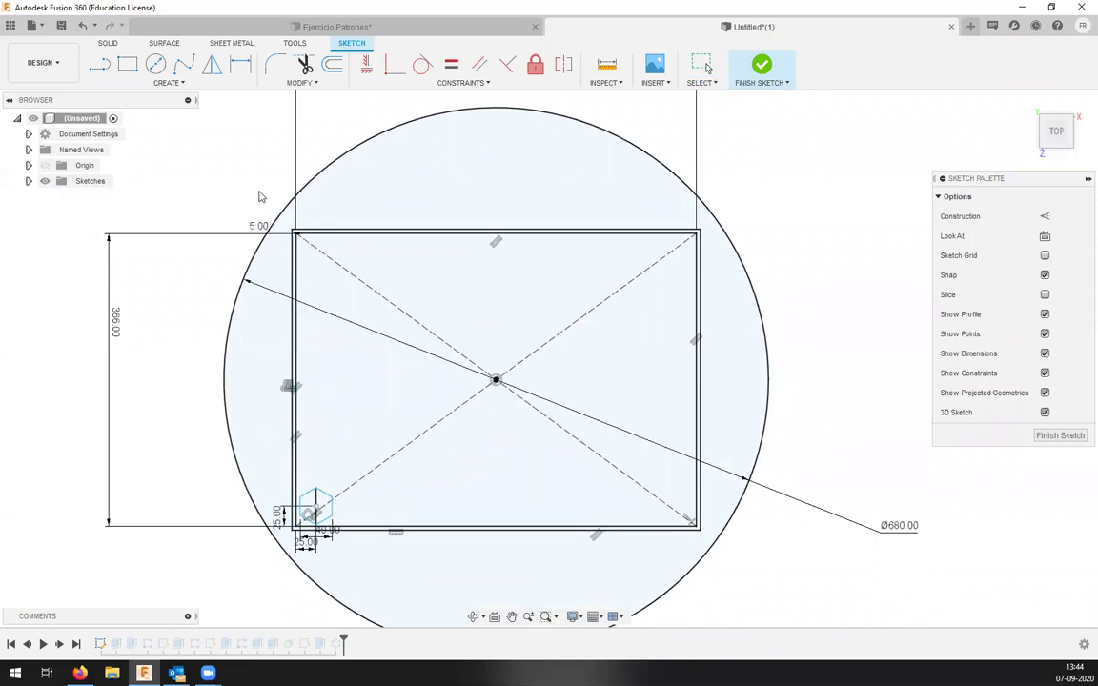
{"action": "middle_click_drag", "start_coordinate": [324, 437], "coordinate": [334, 332]}
{"action": "scroll", "coordinate": [329, 353], "scroll_direction": "up", "scroll_amount": 5}
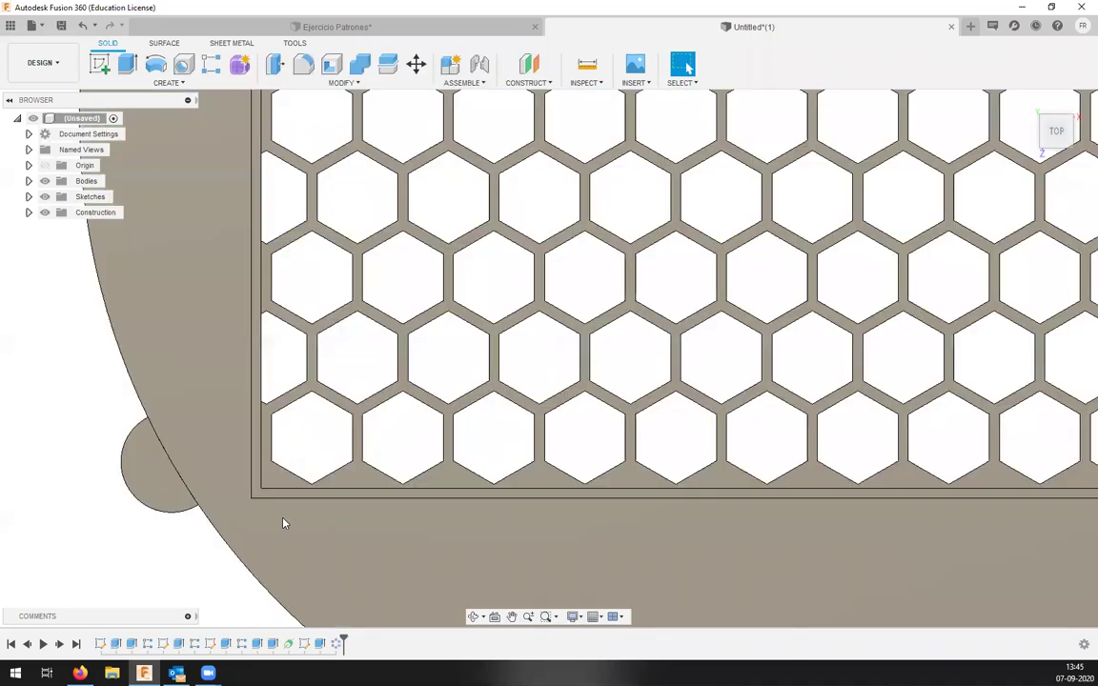
Roll the timeline back to the base sketch, expand the Sketches folder, and advance the history past the first extrusion.
{"action": "left_click_drag", "start_coordinate": [207, 636], "coordinate": [108, 637]}
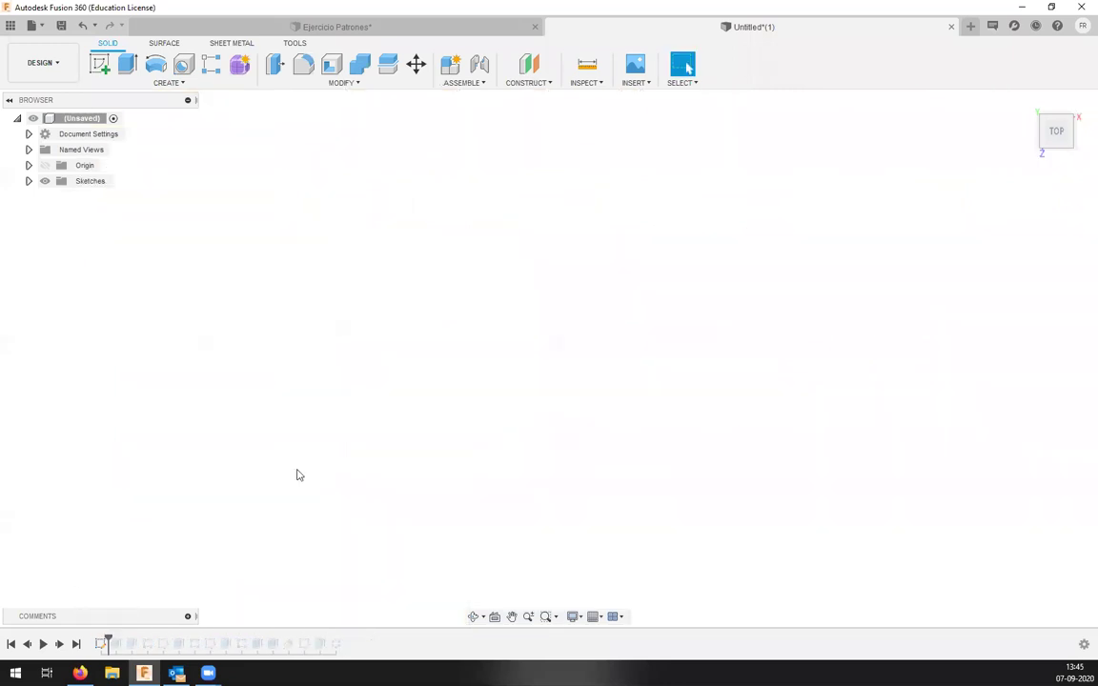
{"action": "left_click", "coordinate": [28, 181]}
{"action": "mouse_move", "coordinate": [253, 552]}
{"action": "middle_mouse_down", "text": "shift"}
{"action": "mouse_move", "coordinate": [314, 483]}
{"action": "mouse_move", "coordinate": [314, 505]}
{"action": "mouse_move", "coordinate": [255, 502]}
{"action": "mouse_move", "coordinate": [265, 495]}
{"action": "mouse_move", "coordinate": [235, 470]}
{"action": "middle_mouse_up", "text": "shift"}
{"action": "left_click_drag", "start_coordinate": [110, 637], "coordinate": [123, 637]}
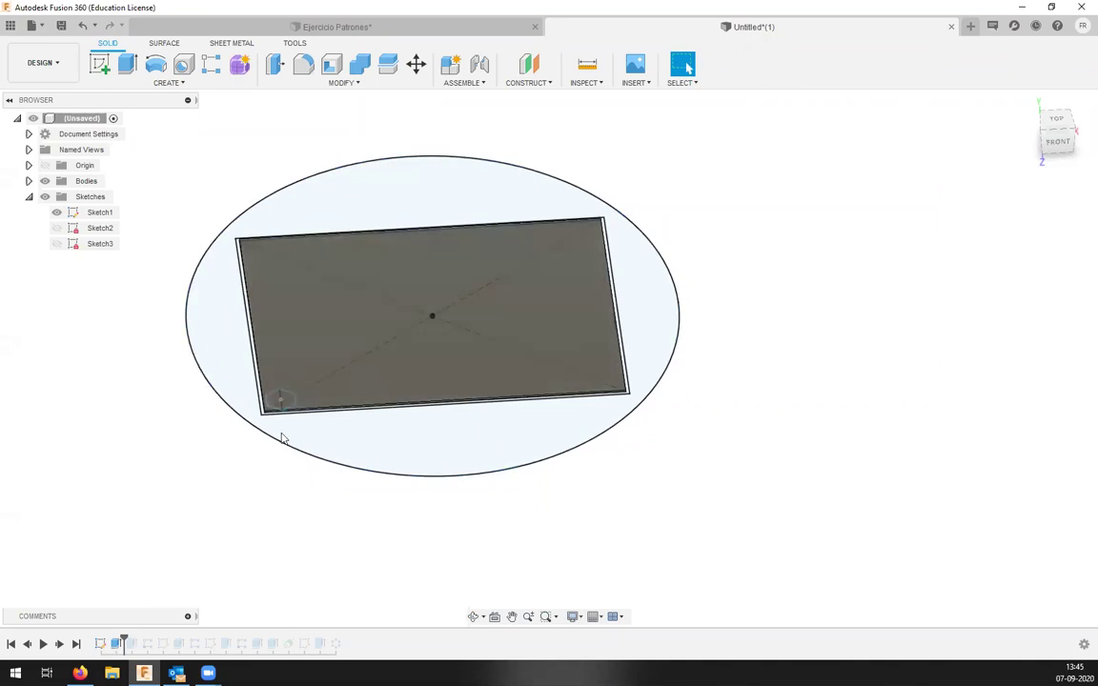
Examine the hexagon and its centre line in the corner of the rectangular plate, including from the top view.
{"action": "scroll", "coordinate": [265, 387], "scroll_direction": "up", "scroll_amount": 3}
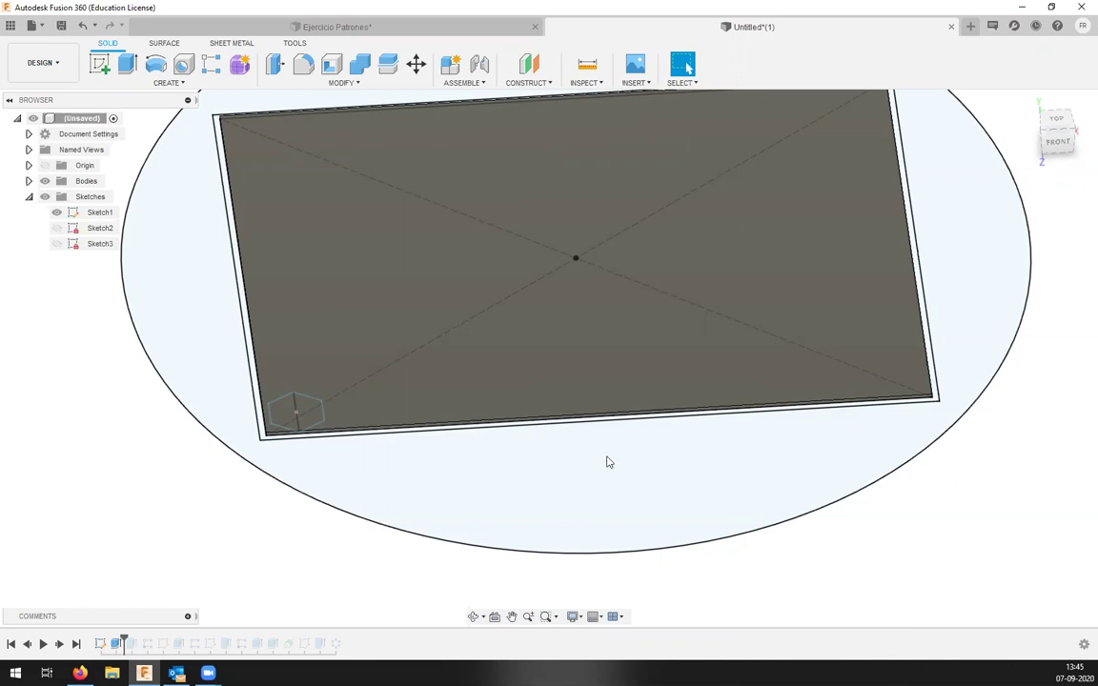
{"action": "scroll", "coordinate": [310, 430], "scroll_direction": "up", "scroll_amount": 3}
{"action": "scroll", "coordinate": [295, 421], "scroll_direction": "down", "scroll_amount": 5}
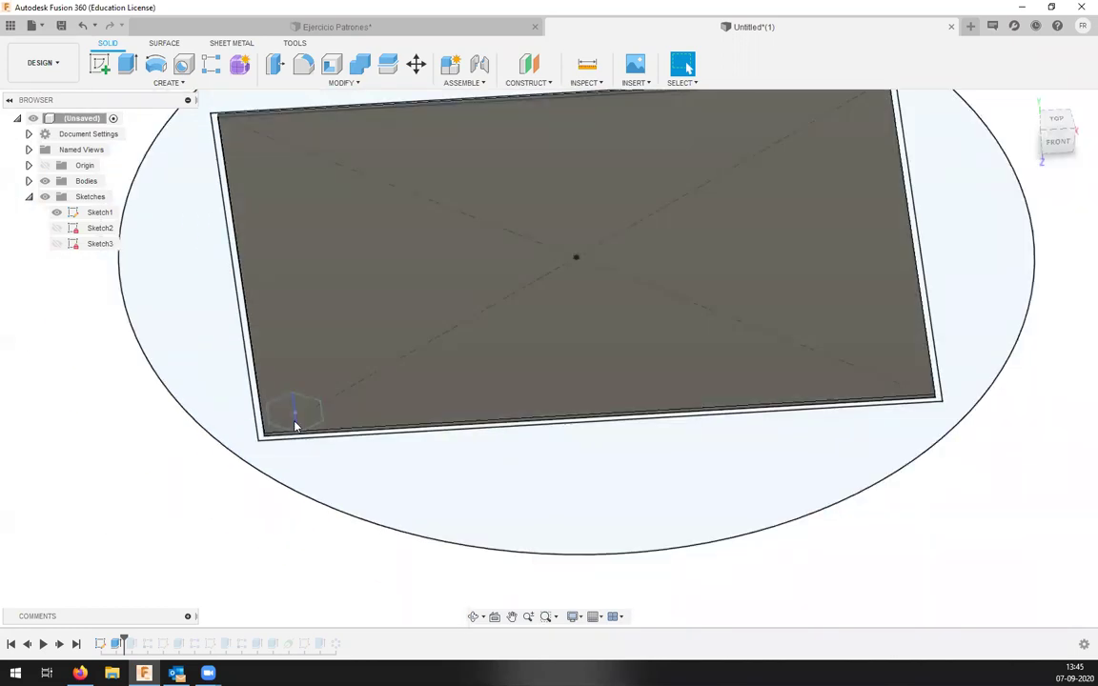
{"action": "middle_click_drag", "start_coordinate": [358, 399], "coordinate": [389, 424], "text": "shift"}
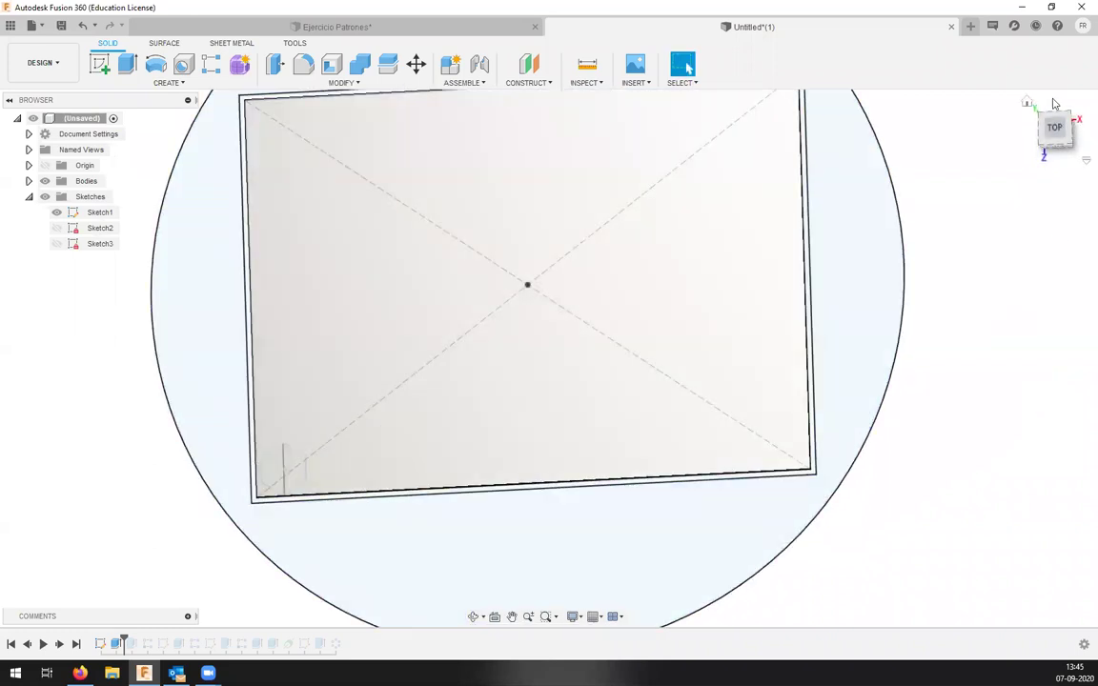
{"action": "left_click", "coordinate": [1056, 130]}
{"action": "scroll", "coordinate": [276, 448], "scroll_direction": "up", "scroll_amount": 5}
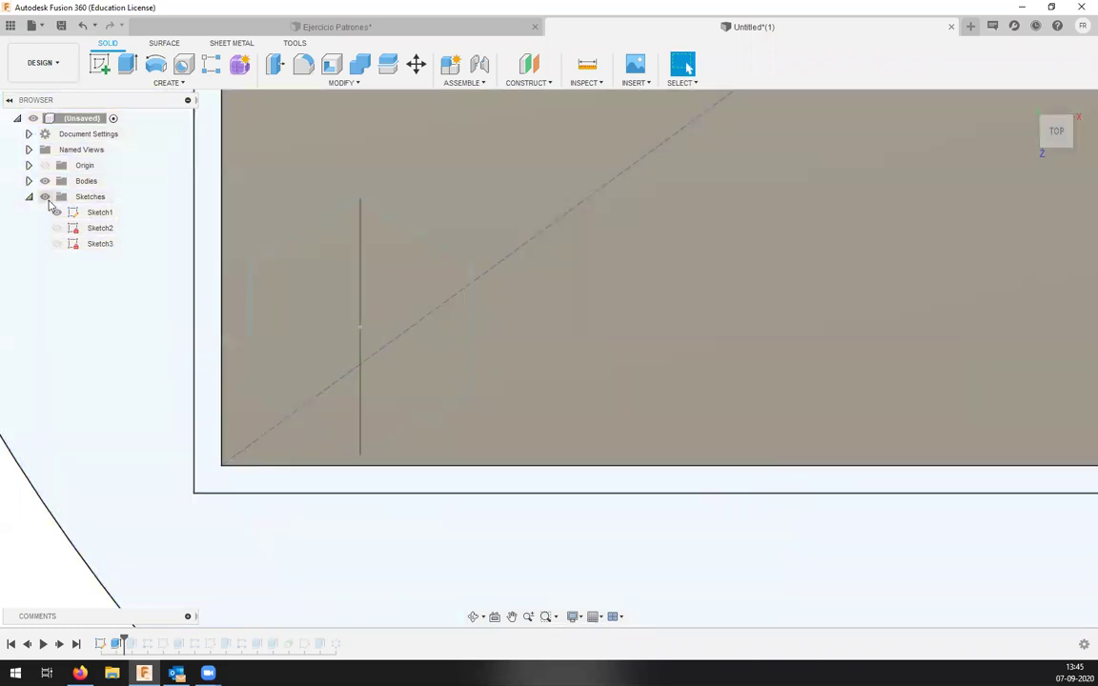
{"action": "left_click", "coordinate": [69, 214]}
{"action": "key", "text": "Escape"}
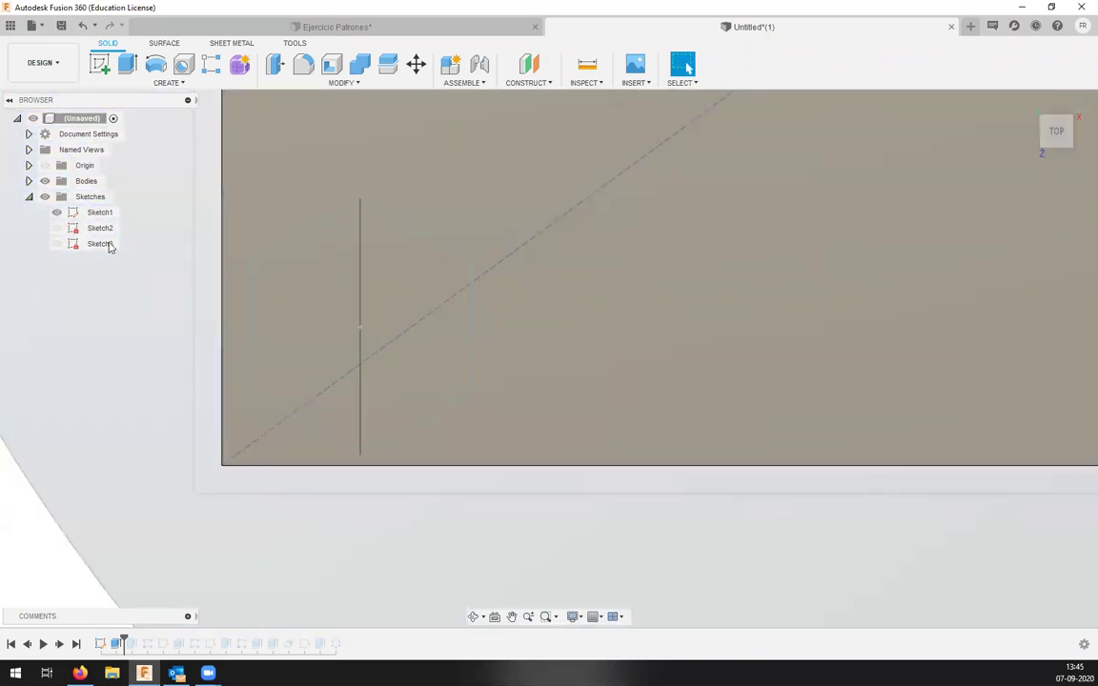
{"action": "scroll", "coordinate": [345, 270], "scroll_direction": "down", "scroll_amount": 2}
{"action": "scroll", "coordinate": [343, 306], "scroll_direction": "down", "scroll_amount": 5}
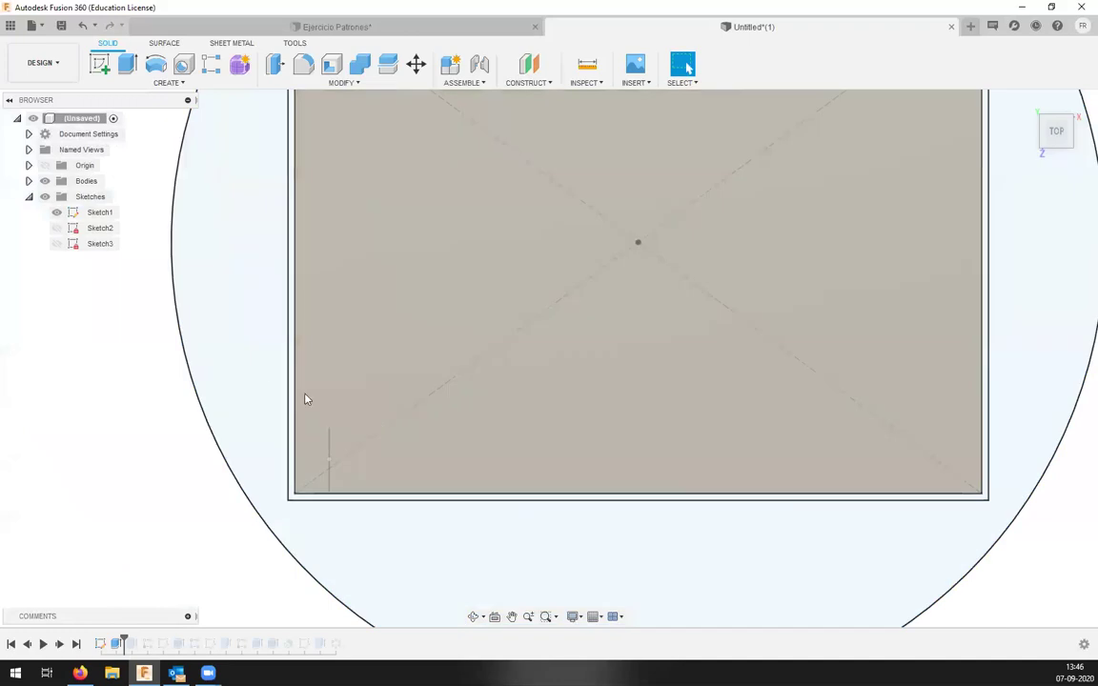
Advance the timeline past the hexagonal cut, review the cut's extrude settings and accept them.
{"action": "mouse_move", "coordinate": [305, 399]}
{"action": "middle_mouse_down", "text": "shift"}
{"action": "mouse_move", "coordinate": [387, 497]}
{"action": "mouse_move", "coordinate": [405, 411]}
{"action": "mouse_move", "coordinate": [296, 523]}
{"action": "middle_mouse_up", "text": "shift"}
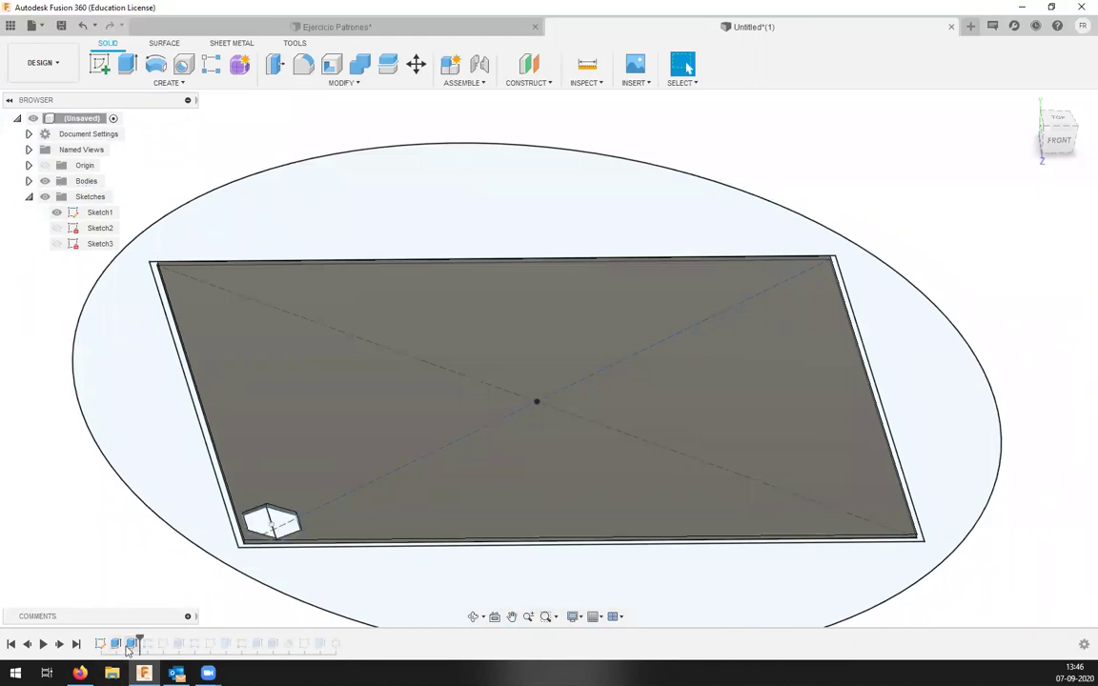
{"action": "double_click", "coordinate": [134, 644]}
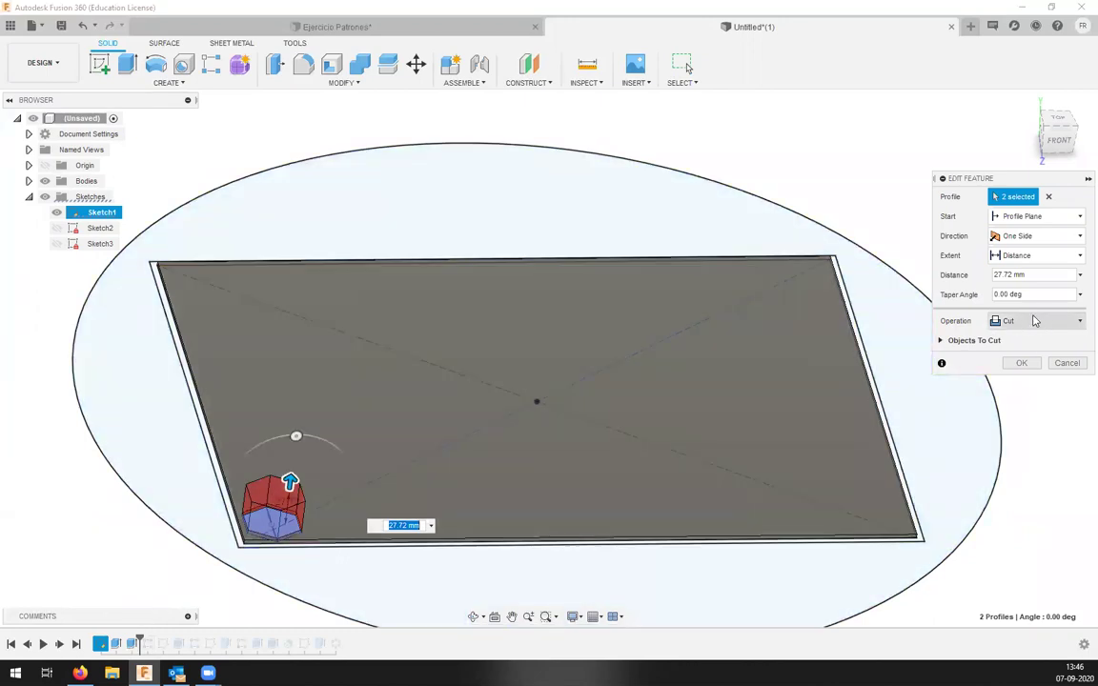
{"action": "scroll", "coordinate": [282, 522], "scroll_direction": "up", "scroll_amount": 4}
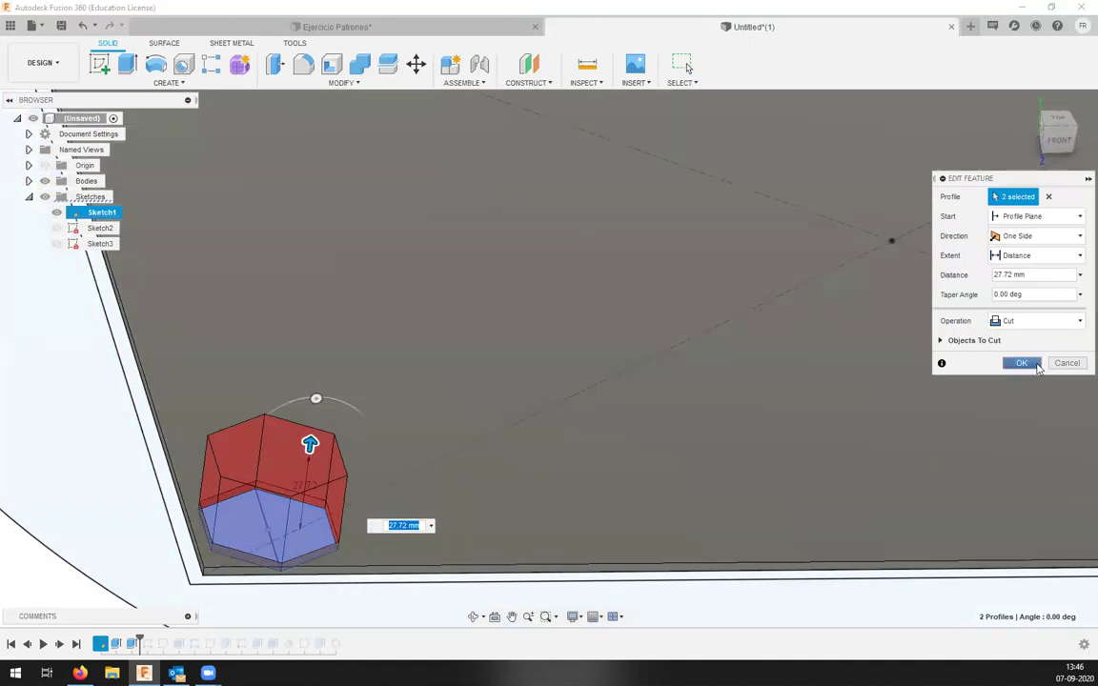
{"action": "left_click", "coordinate": [1021, 363]}
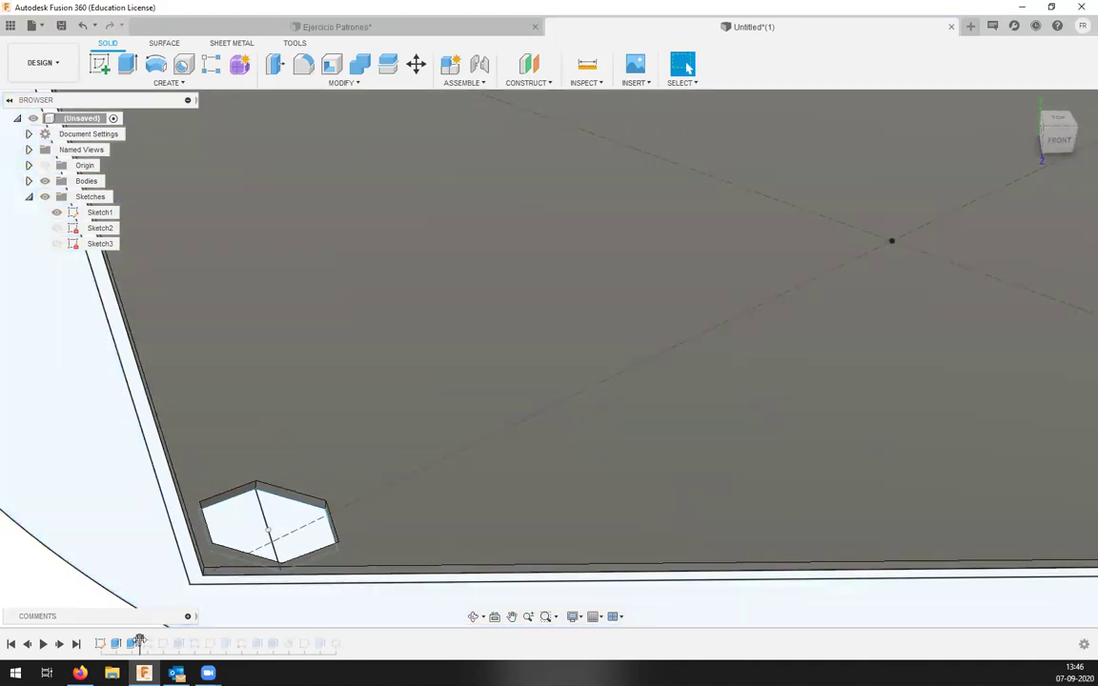
Start a Rectangular Pattern with the pattern type Features and choose the hexagonal cut as the object.
{"action": "left_click", "coordinate": [145, 643]}
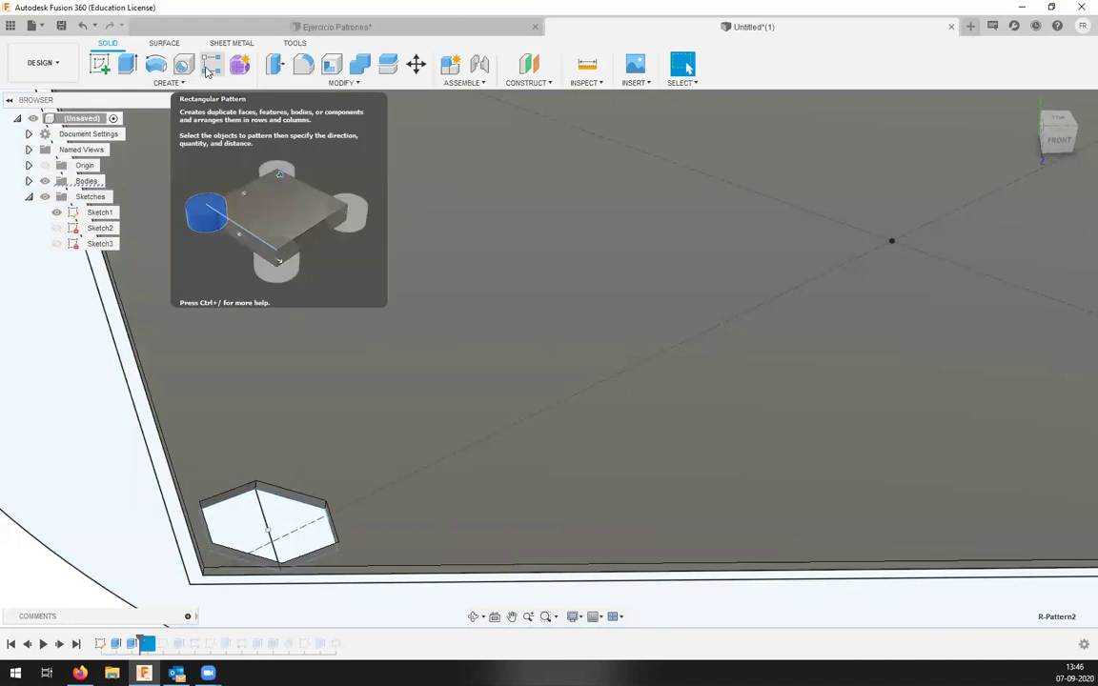
{"action": "left_click", "coordinate": [209, 68]}
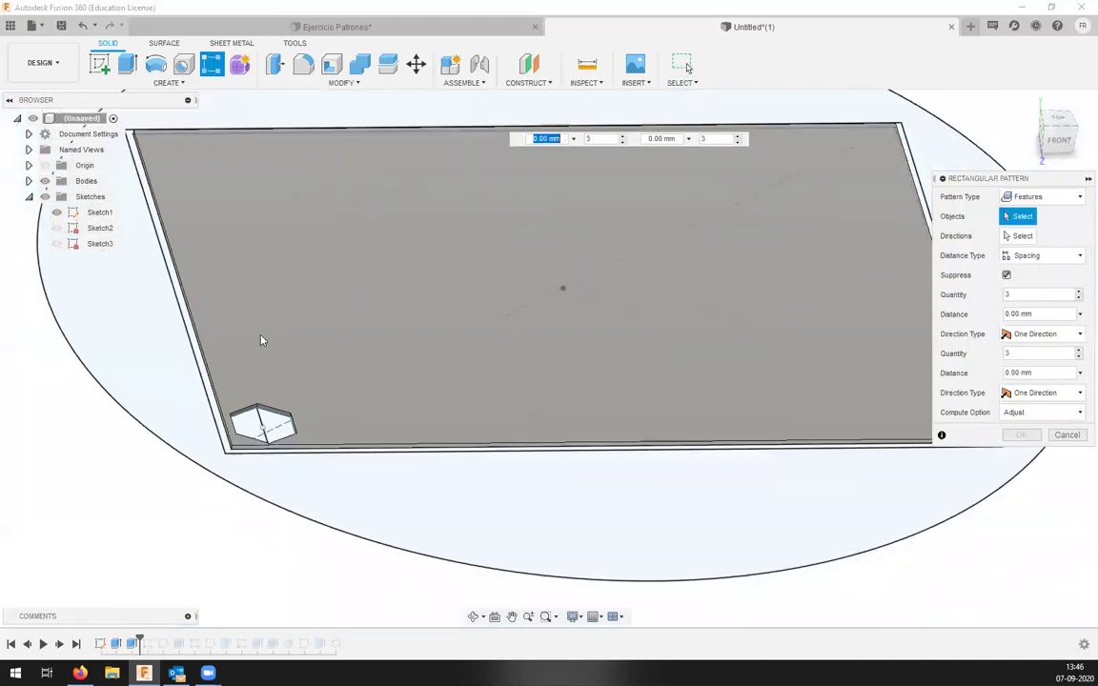
{"action": "left_click", "coordinate": [1054, 198]}
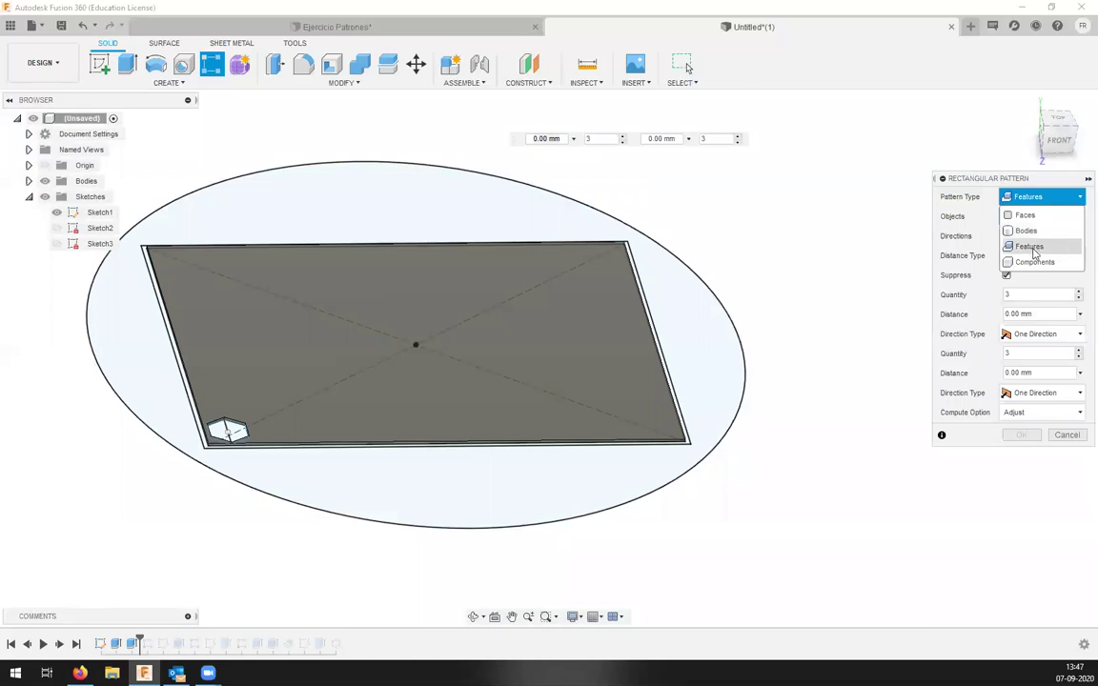
{"action": "left_click", "coordinate": [1034, 248]}
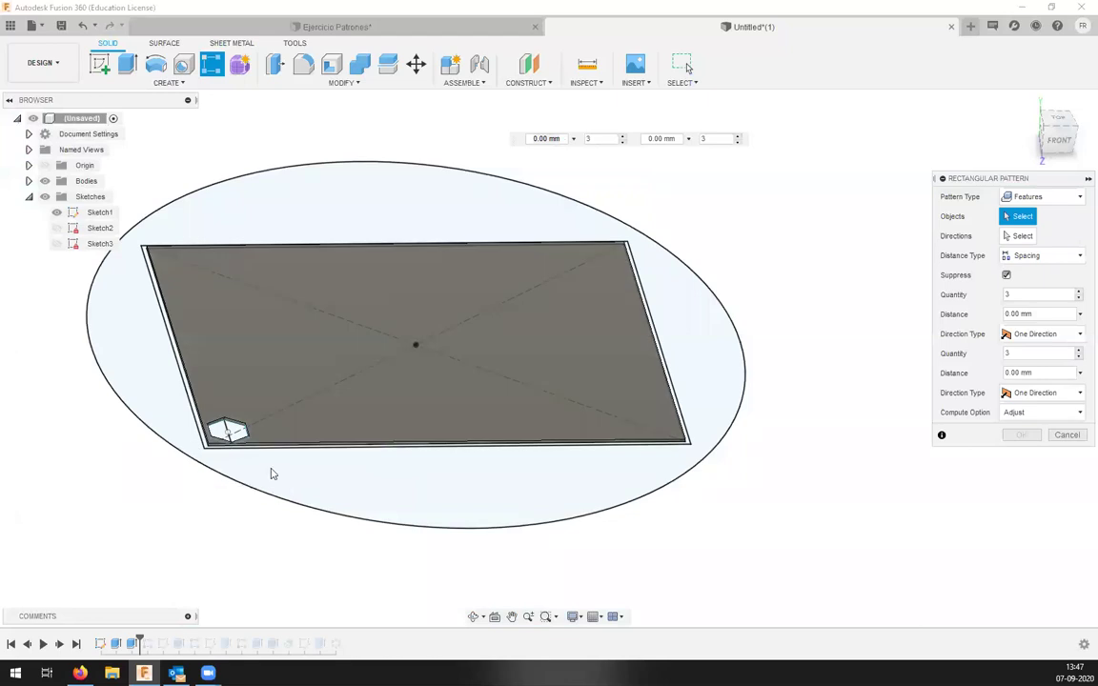
{"action": "left_click", "coordinate": [135, 645]}
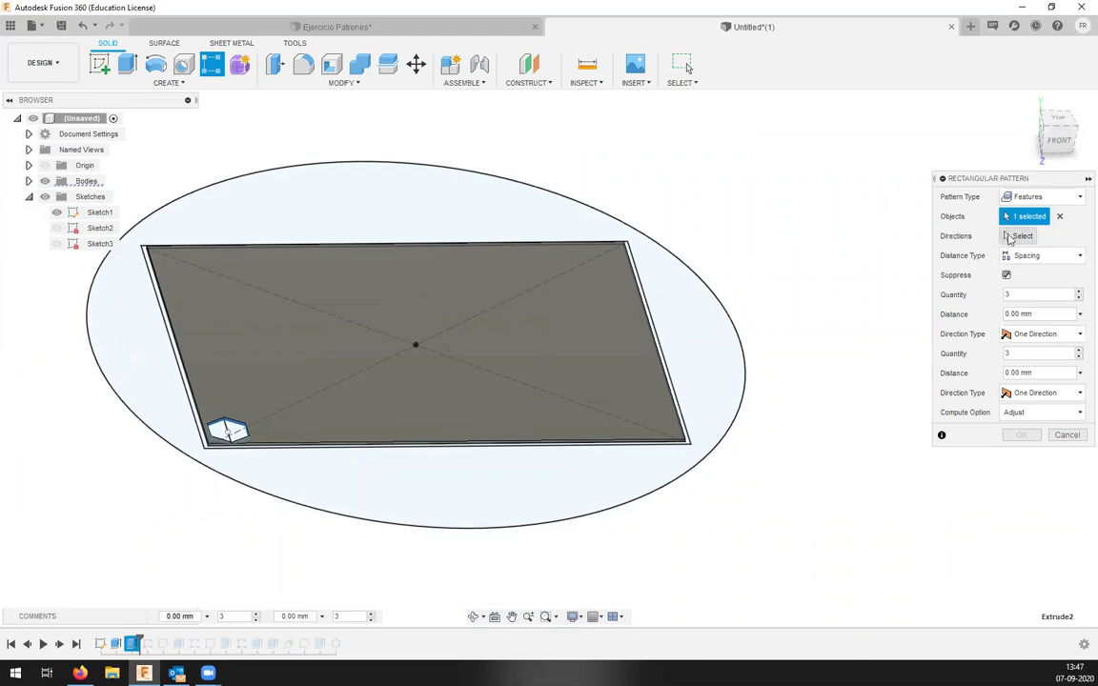
Set the pattern's first direction along the rectangular plate's lower long edge with a spacing of 45 mm.
{"action": "left_click", "coordinate": [1013, 240]}
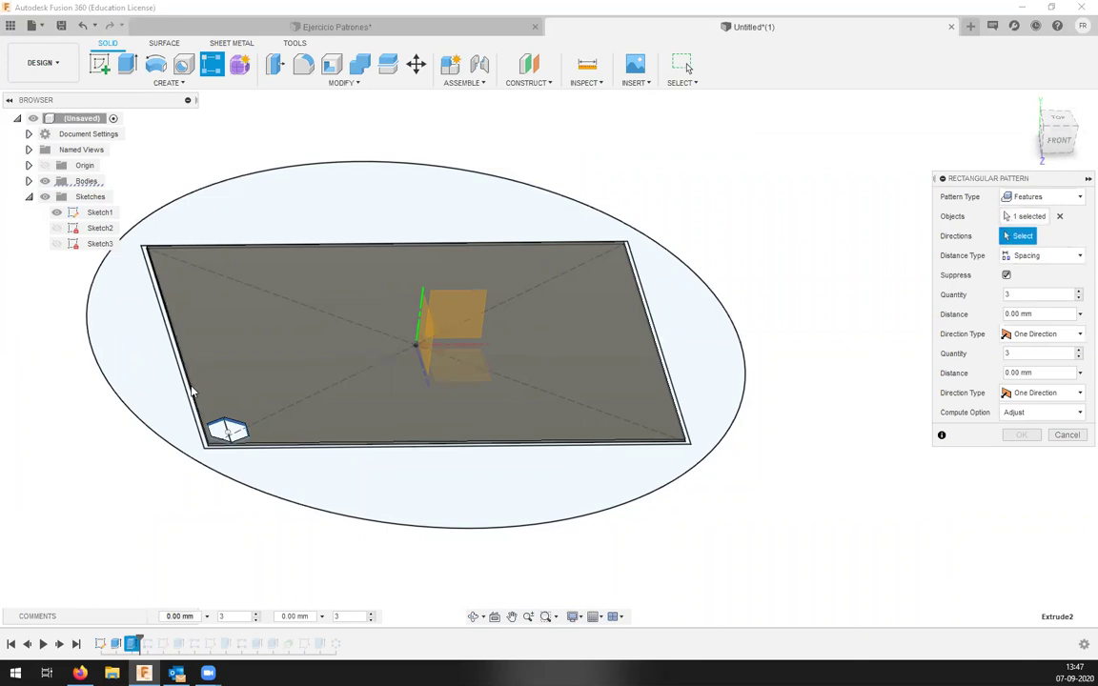
{"action": "left_click", "coordinate": [259, 441]}
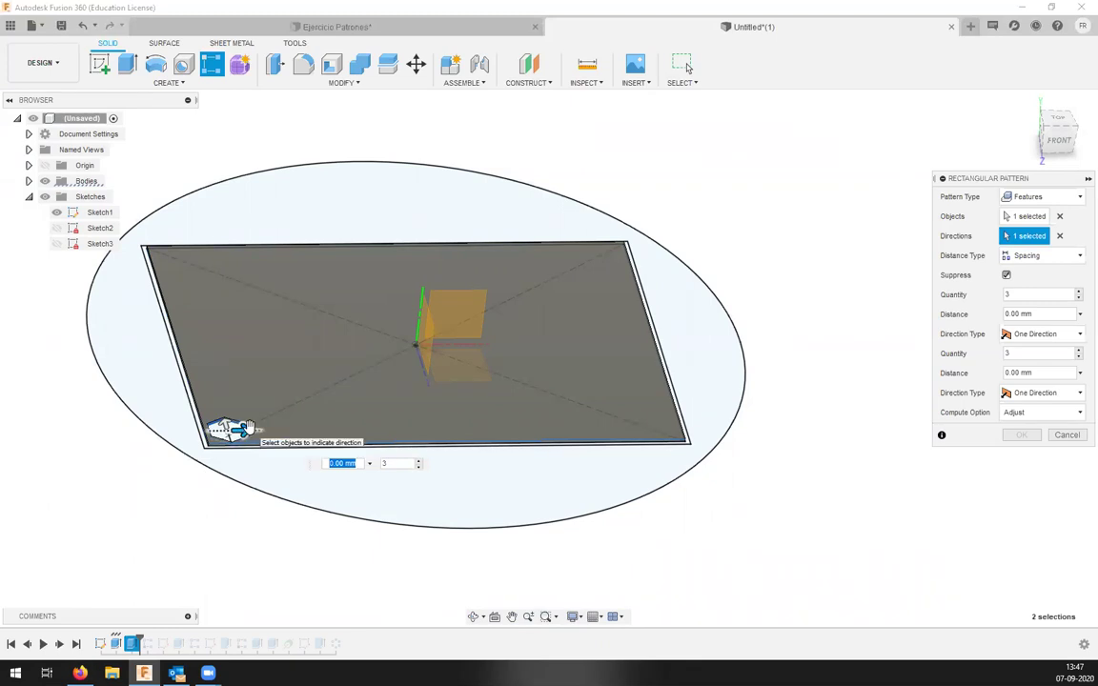
{"action": "key", "text": "Tab"}
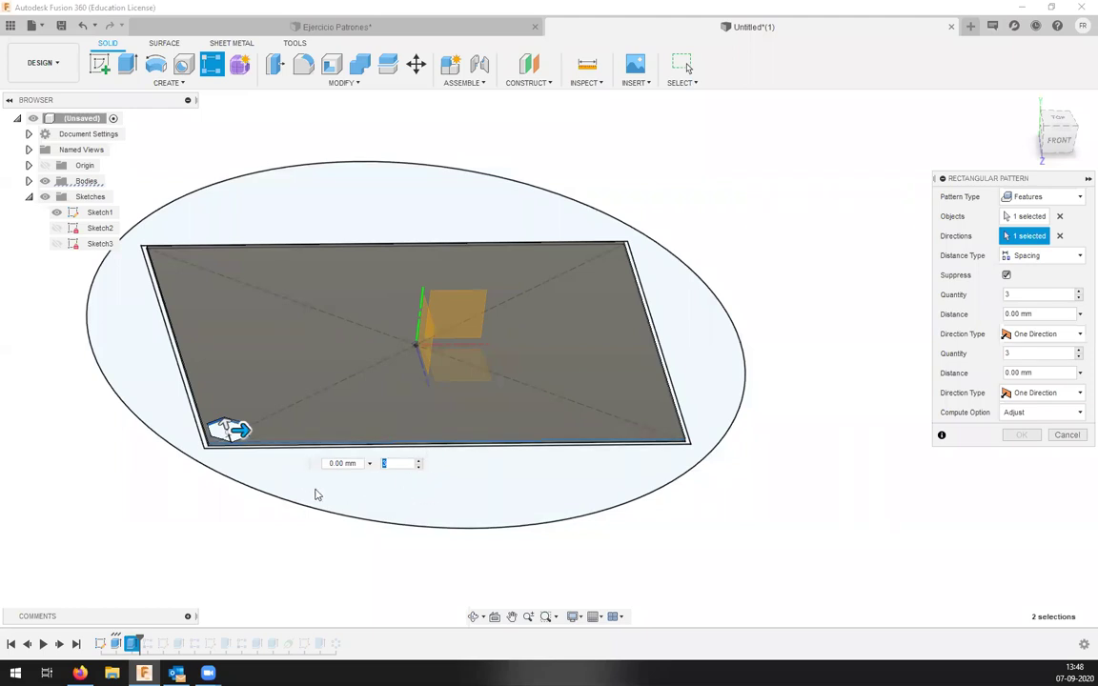
{"action": "left_click", "coordinate": [369, 464]}
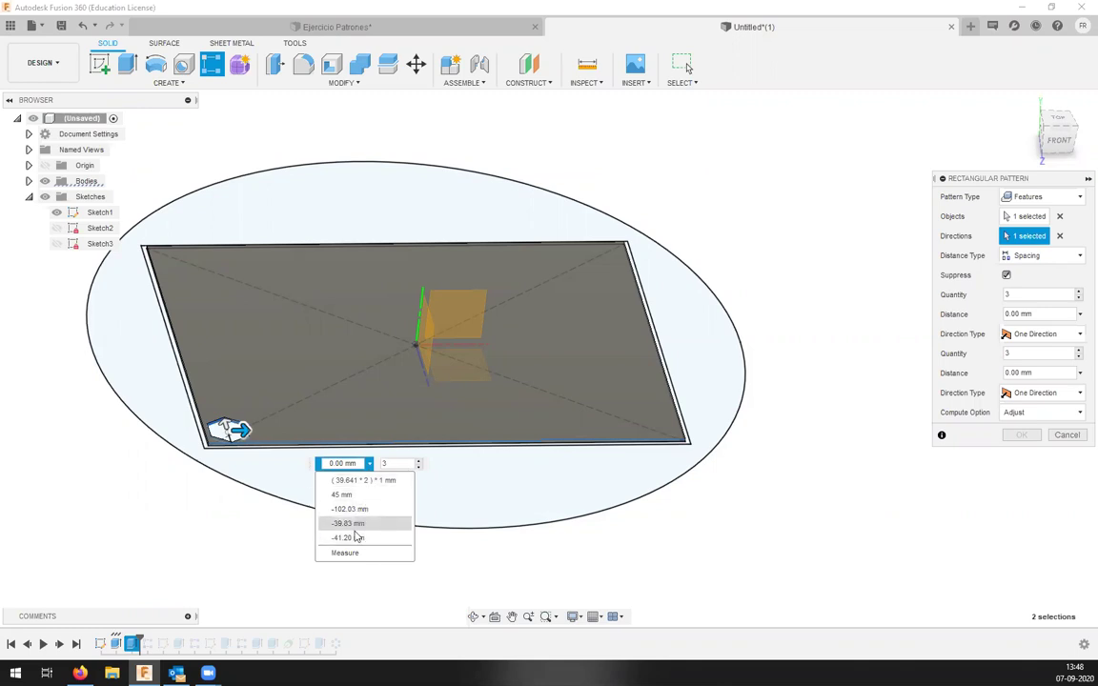
{"action": "left_click", "coordinate": [408, 463]}
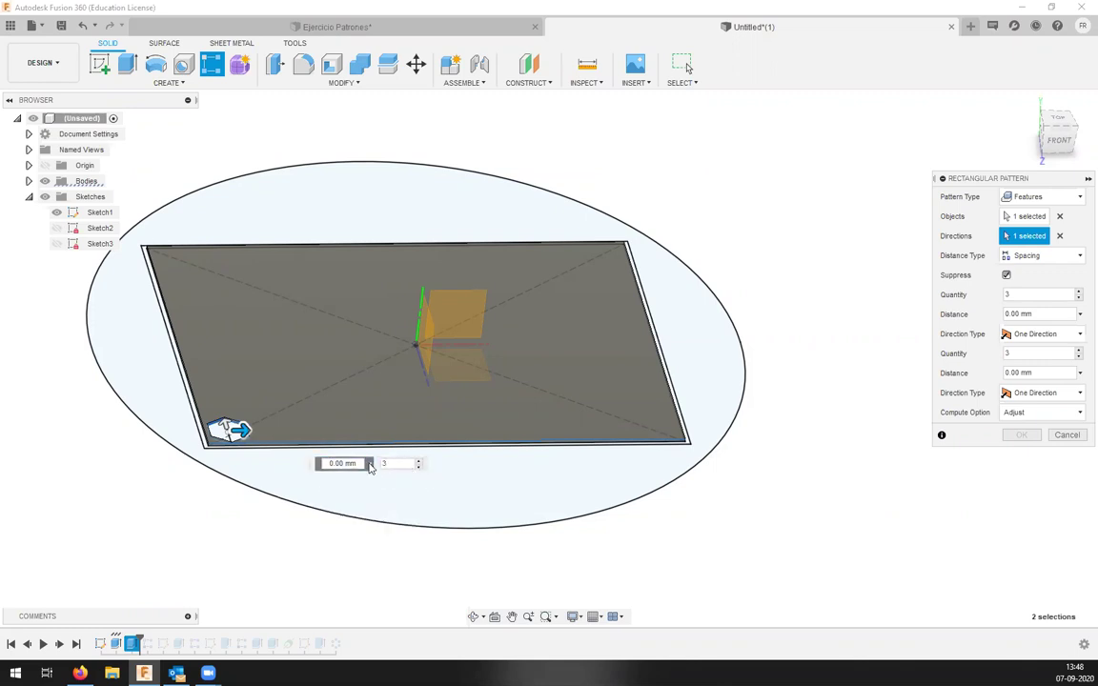
{"action": "left_click", "coordinate": [370, 464]}
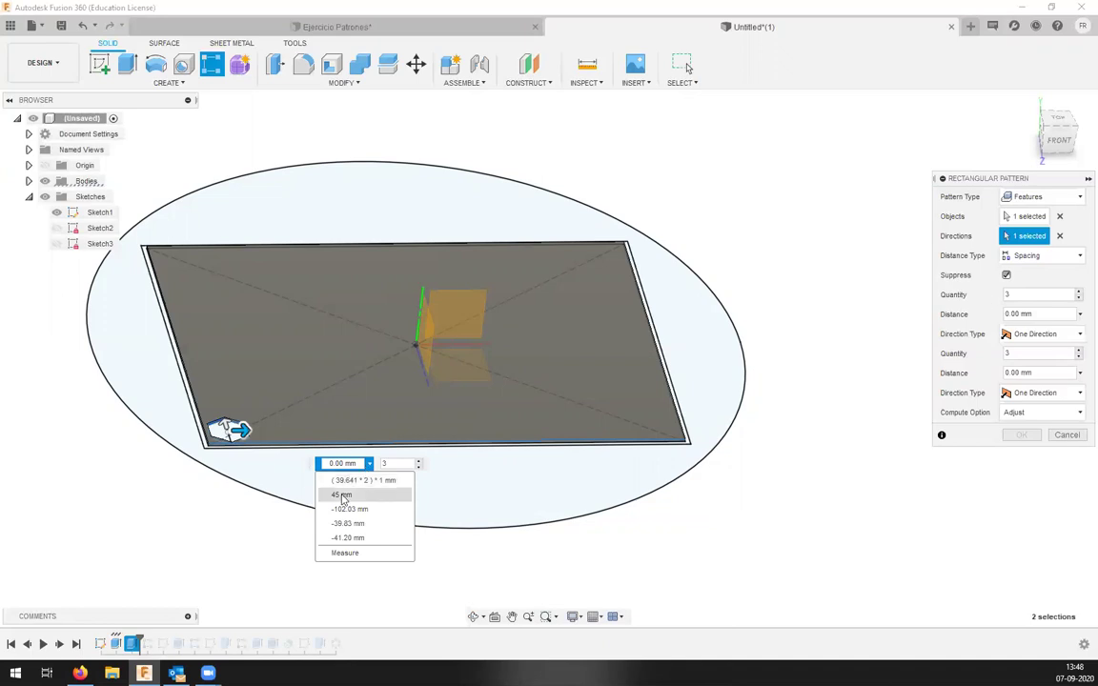
{"action": "left_click", "coordinate": [342, 496]}
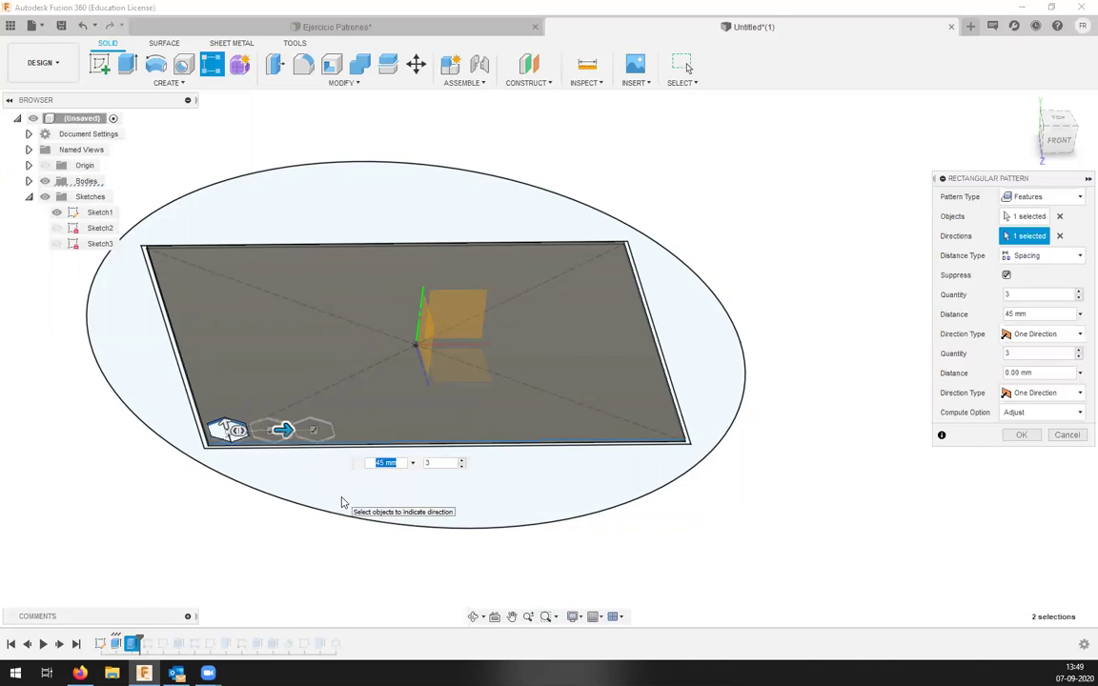
Set the first direction's quantity to 11 and accept the rectangular pattern of the hexagonal cut.
{"action": "left_click", "coordinate": [1025, 294]}
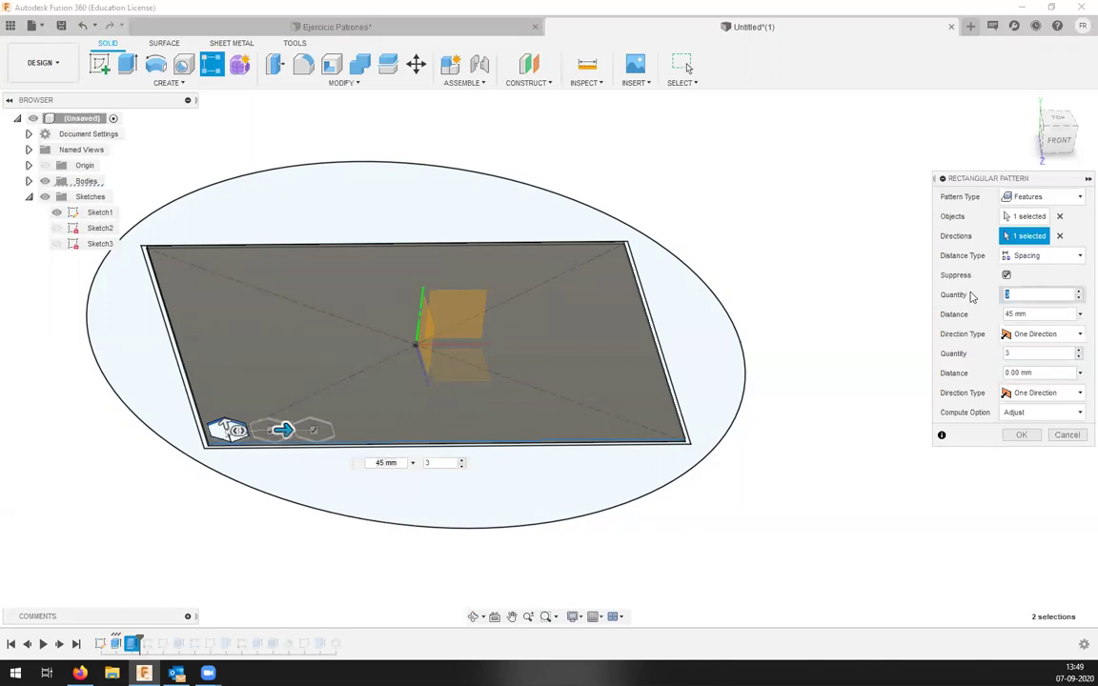
{"action": "type", "text": "11"}
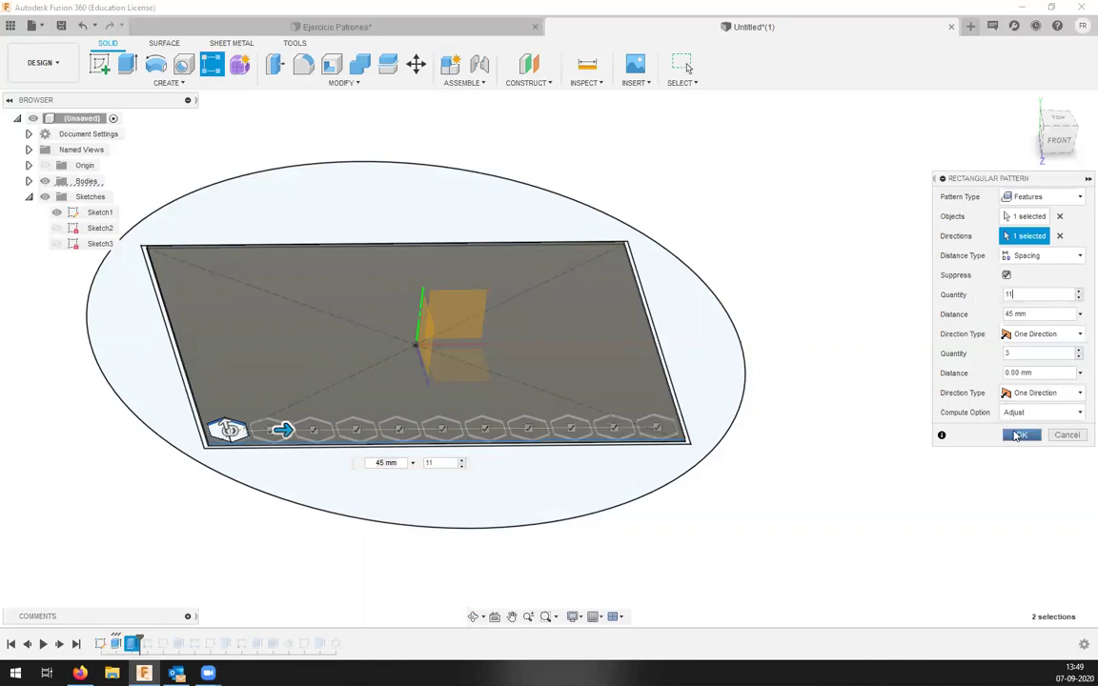
{"action": "key", "text": "Return"}
{"action": "mouse_move", "coordinate": [319, 471]}
{"action": "middle_mouse_down", "text": "shift"}
{"action": "mouse_move", "coordinate": [254, 448]}
{"action": "mouse_move", "coordinate": [330, 469]}
{"action": "mouse_move", "coordinate": [334, 519]}
{"action": "mouse_move", "coordinate": [326, 445]}
{"action": "mouse_move", "coordinate": [318, 519]}
{"action": "mouse_move", "coordinate": [364, 502]}
{"action": "mouse_move", "coordinate": [286, 494]}
{"action": "mouse_move", "coordinate": [327, 478]}
{"action": "mouse_move", "coordinate": [325, 505]}
{"action": "middle_mouse_up", "text": "shift"}
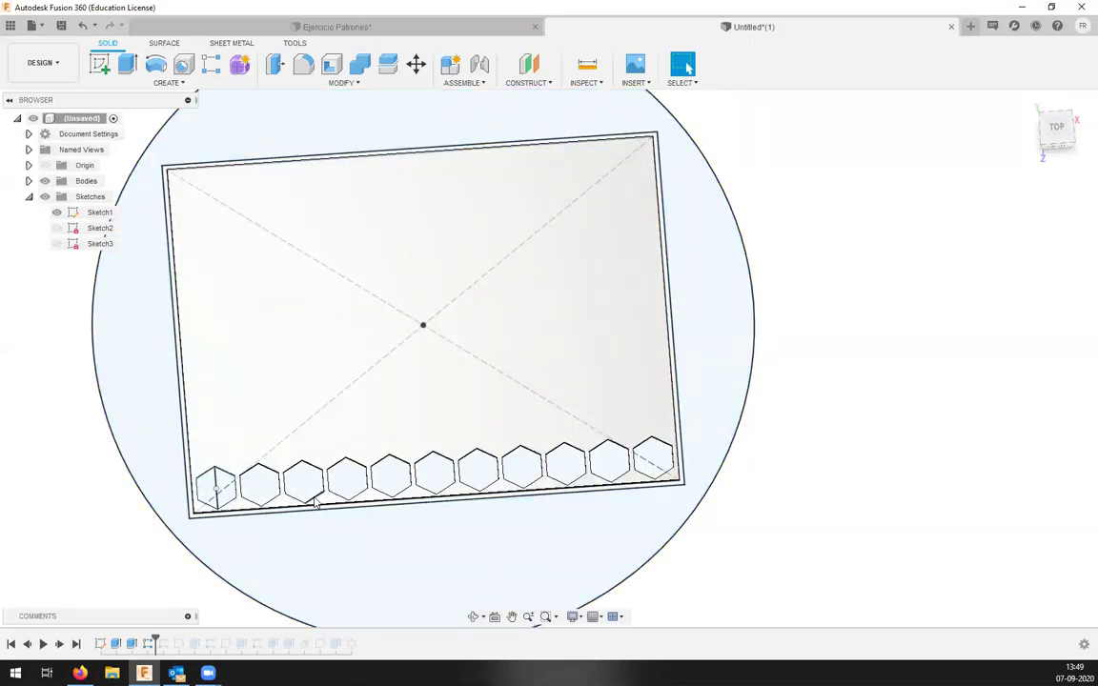
Edit the hexagon pattern so its second direction has a quantity of 6 and a distance of 50 mm, and accept it.
{"action": "double_click", "coordinate": [132, 643]}
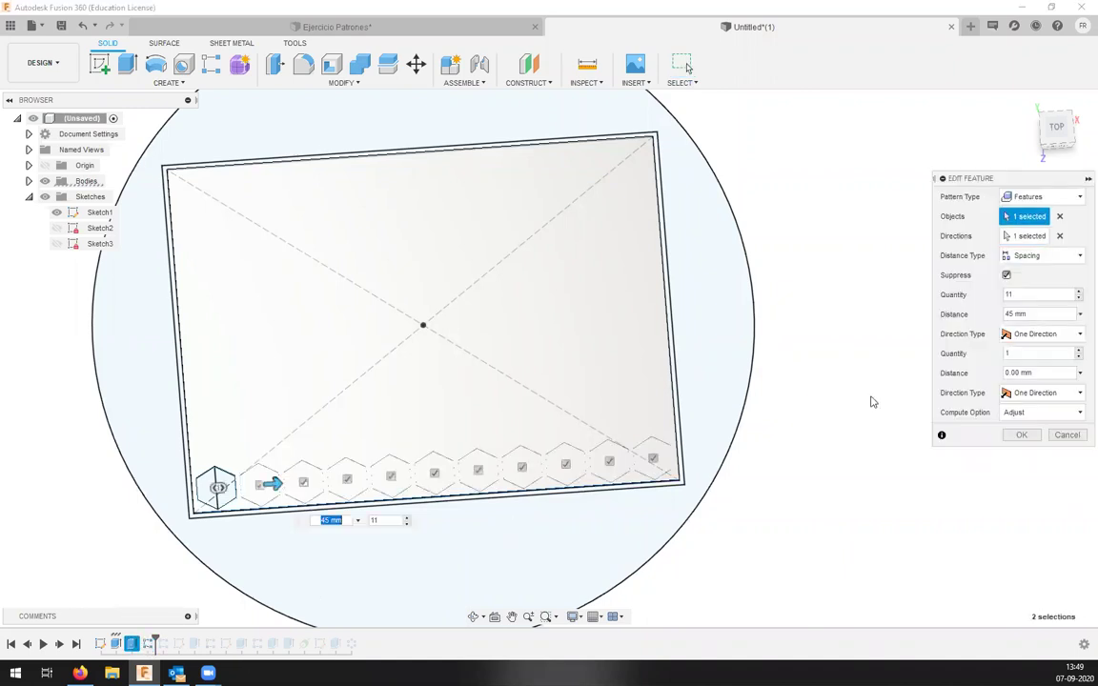
{"action": "left_click", "coordinate": [1041, 352]}
{"action": "key", "text": "BackSpace"}
{"action": "type", "text": "5"}
{"action": "key", "text": "Tab"}
{"action": "type", "text": "50"}
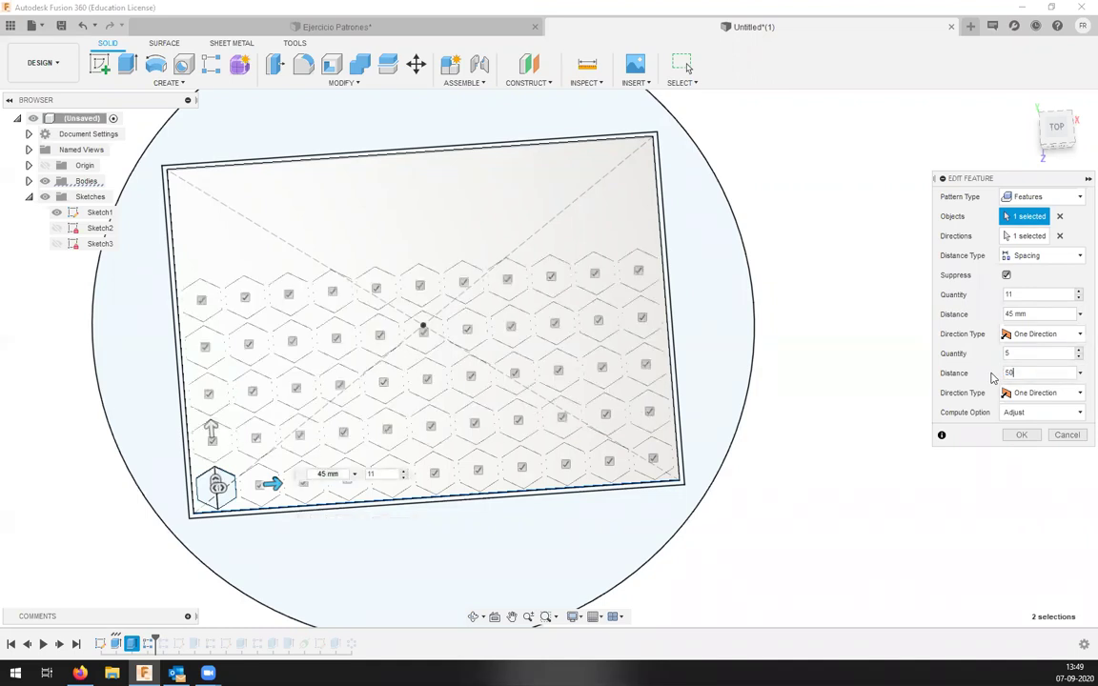
{"action": "key", "text": "shift+Tab"}
{"action": "type", "text": "6"}
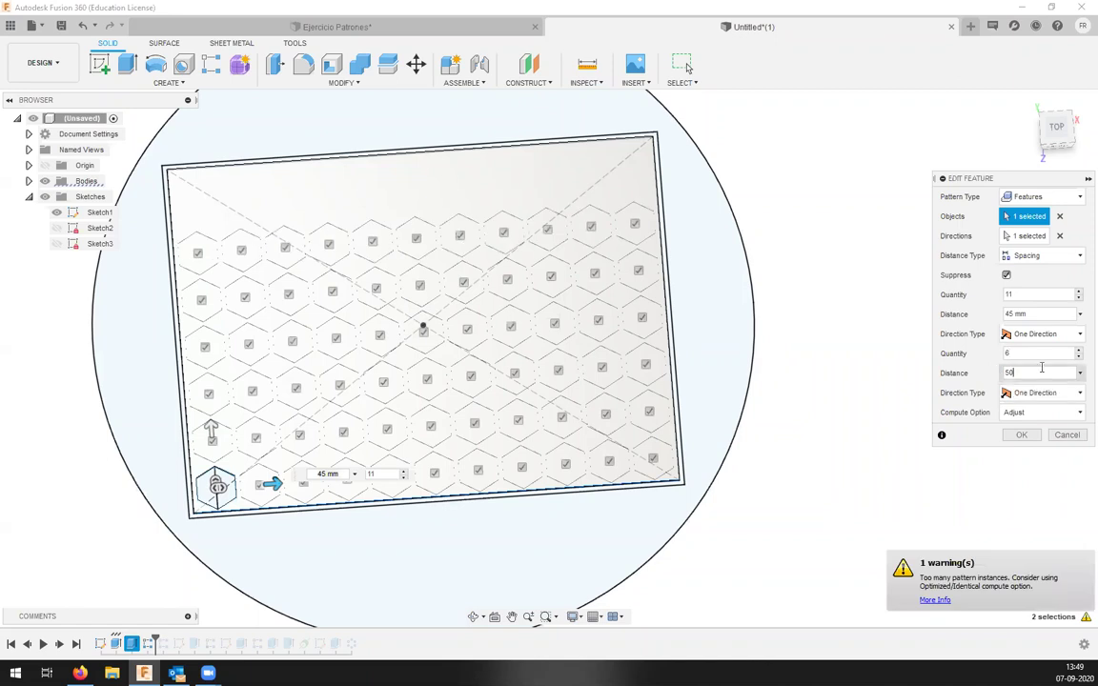
{"action": "left_click", "coordinate": [1023, 436]}
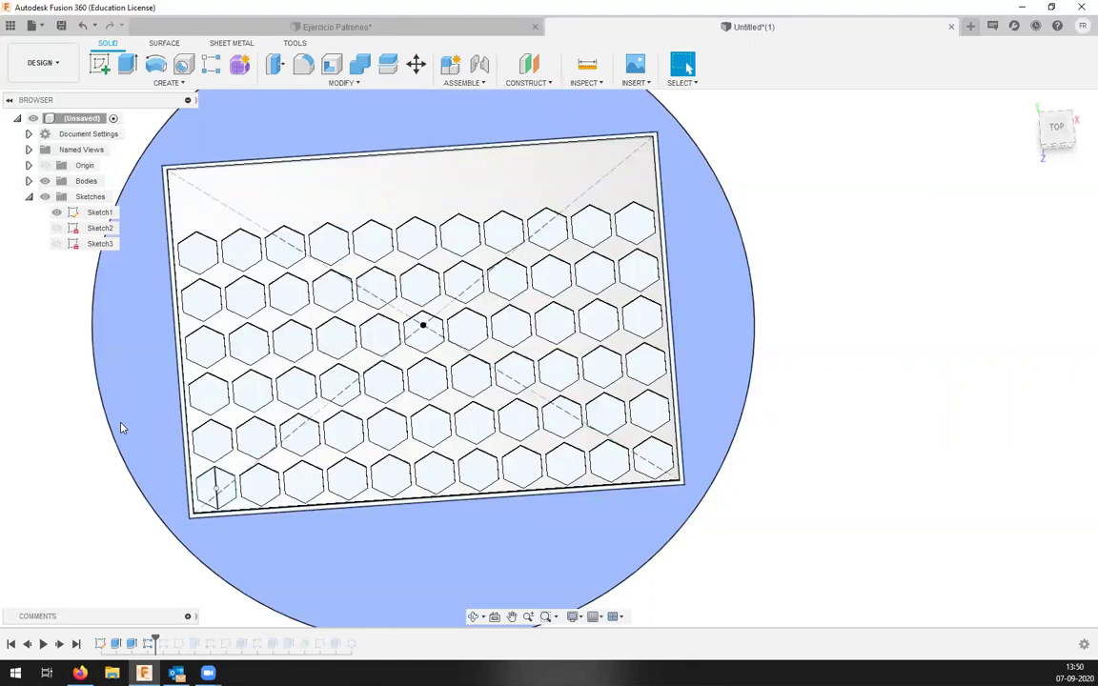
Exit the open sketch in the Ejercicio Patrones document and compare its finished hexagon grille with the new pattern's rows.
{"action": "left_click", "coordinate": [424, 28]}
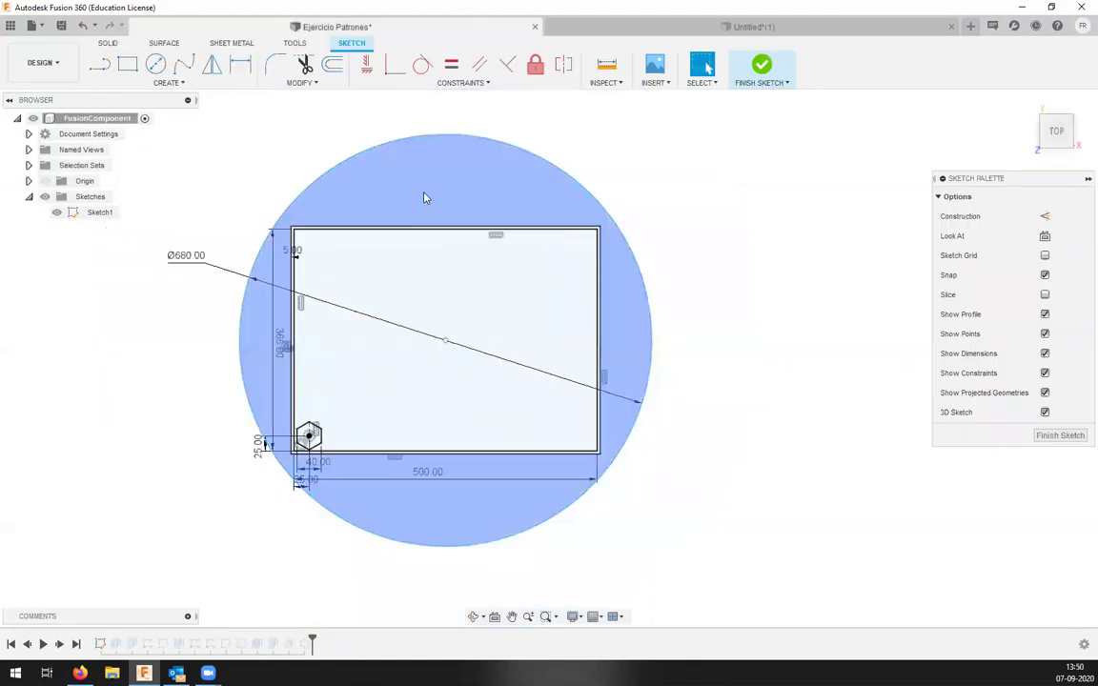
{"action": "left_click", "coordinate": [761, 65]}
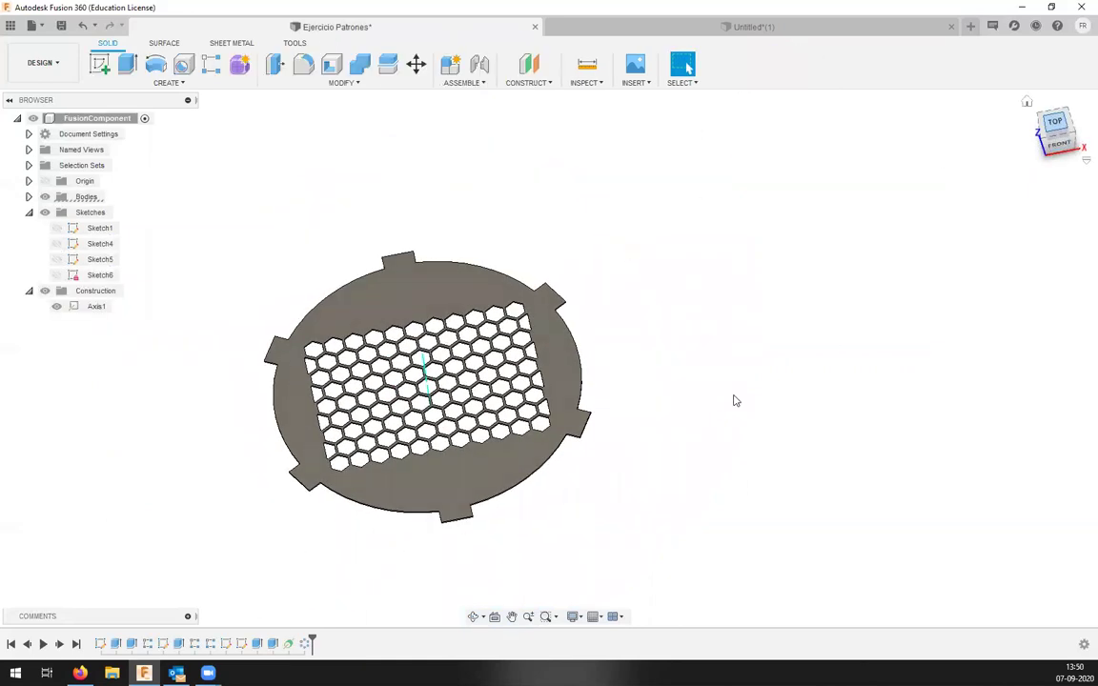
{"action": "scroll", "coordinate": [429, 392], "scroll_direction": "up", "scroll_amount": 7}
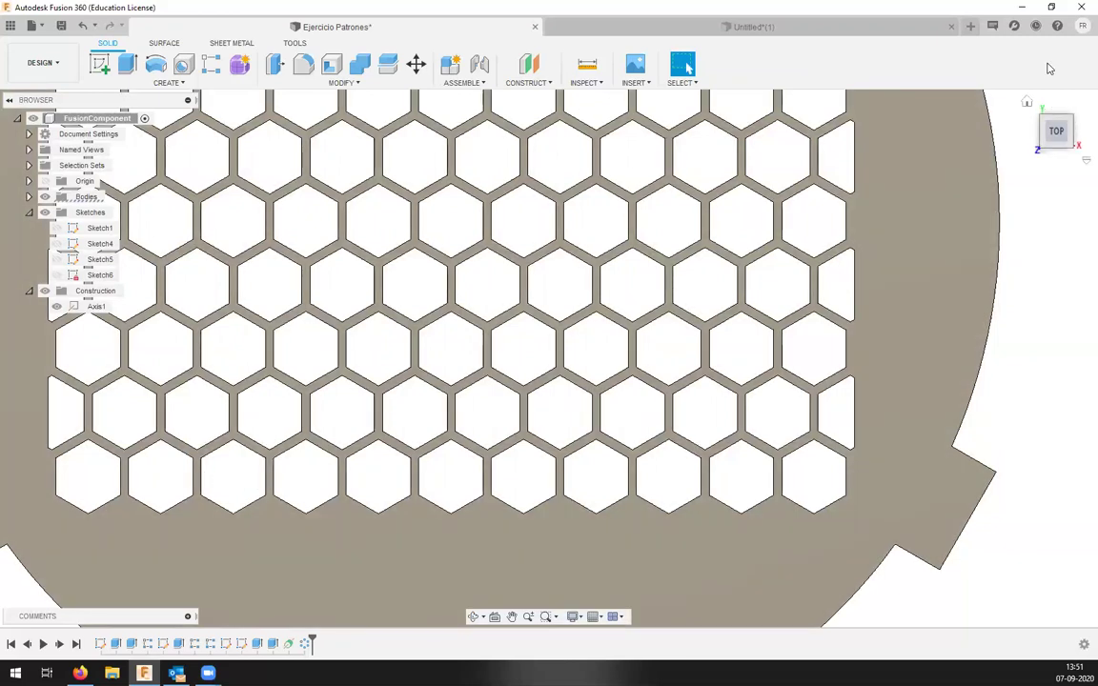
{"action": "left_click", "coordinate": [757, 26]}
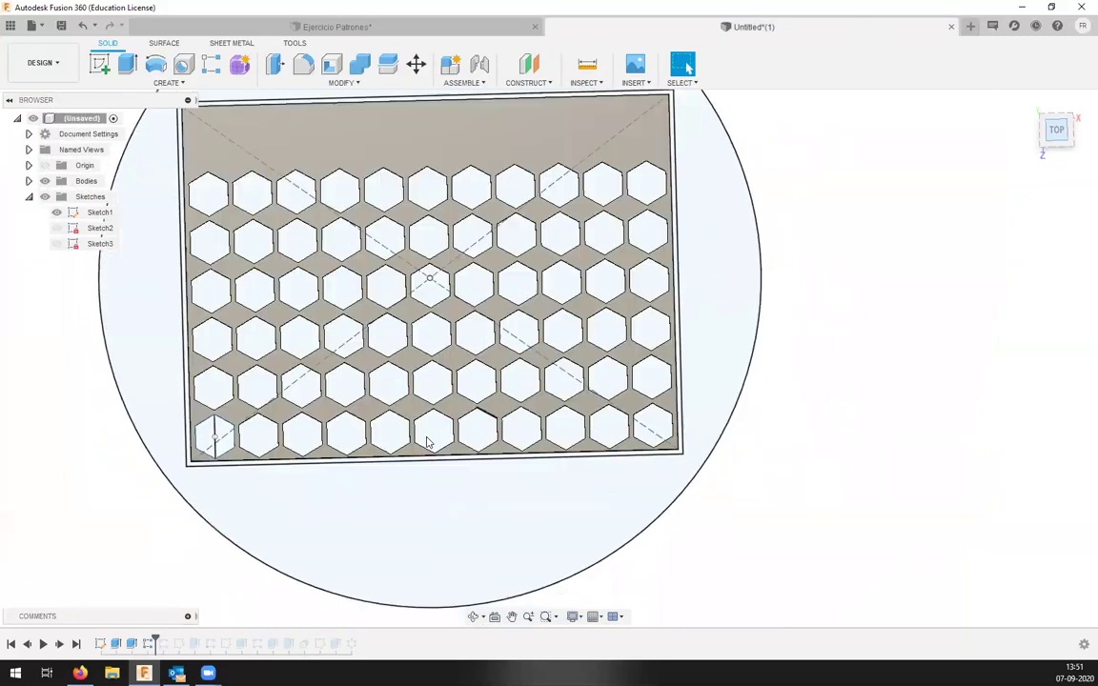
{"action": "scroll", "coordinate": [253, 409], "scroll_direction": "up", "scroll_amount": 5}
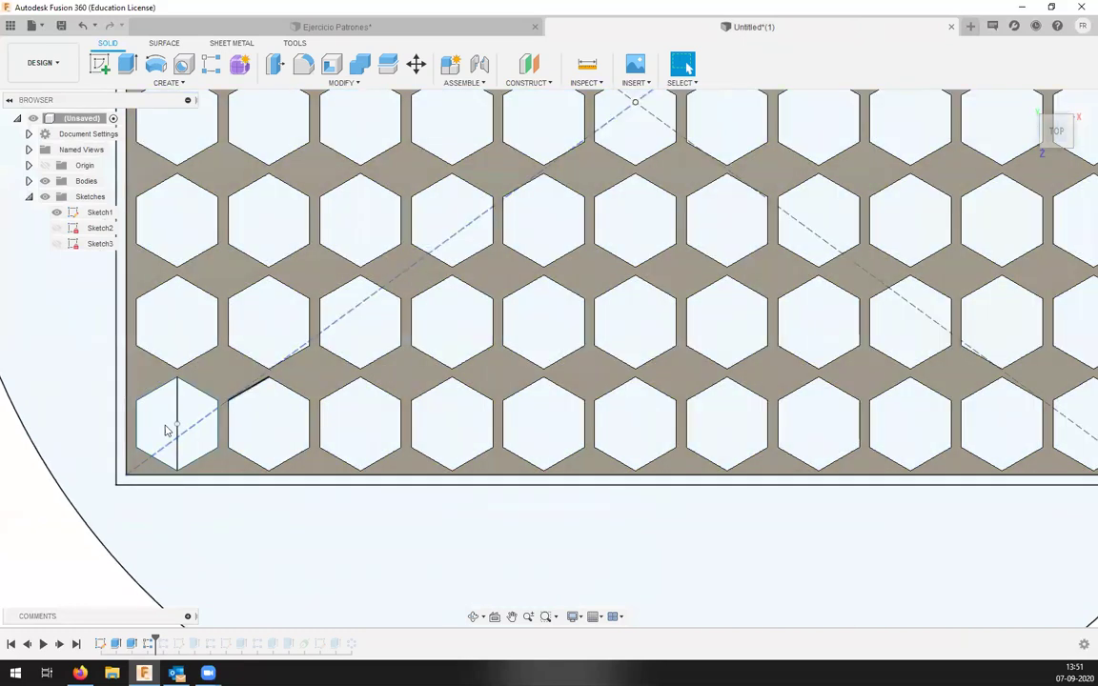
{"action": "scroll", "coordinate": [292, 414], "scroll_direction": "down", "scroll_amount": 5}
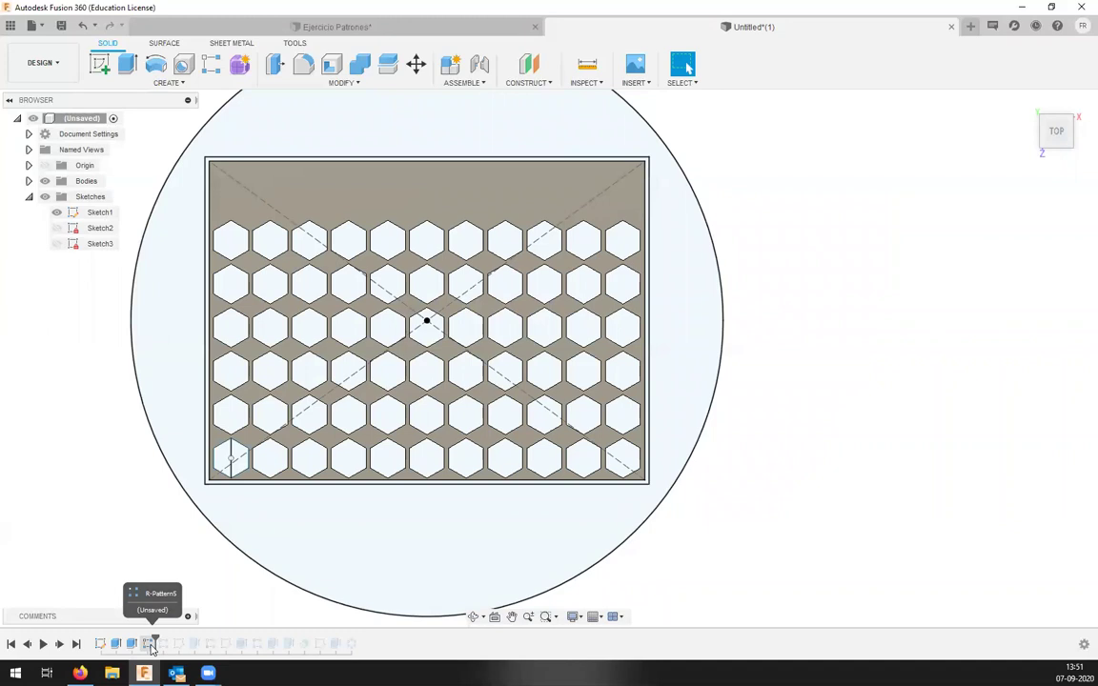
Edit the hexagon pattern so the second direction's distance is ( 39.641 * 2 ) * 1 mm, and accept it.
{"action": "double_click", "coordinate": [151, 646]}
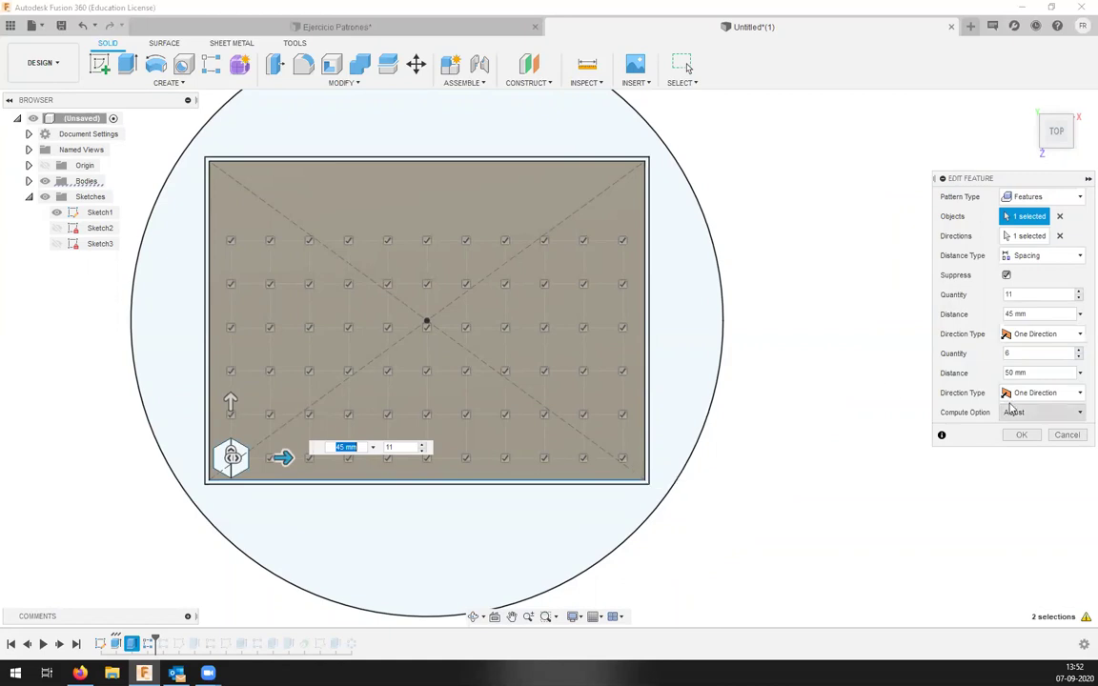
{"action": "key", "text": "Tab"}
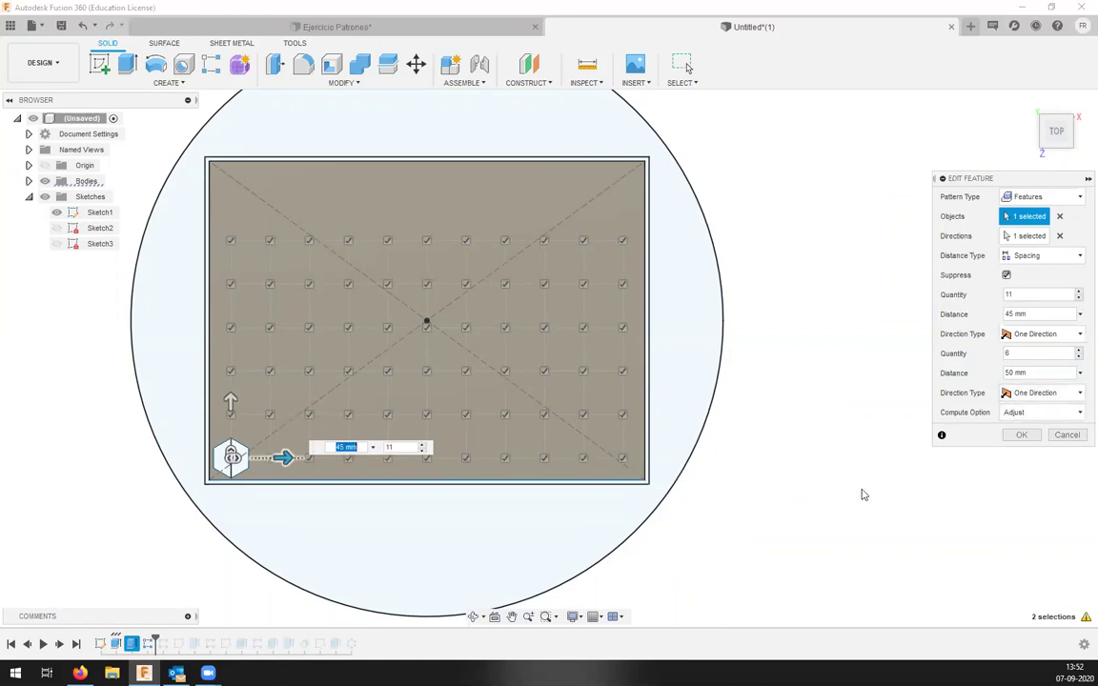
{"action": "left_click", "coordinate": [1081, 373]}
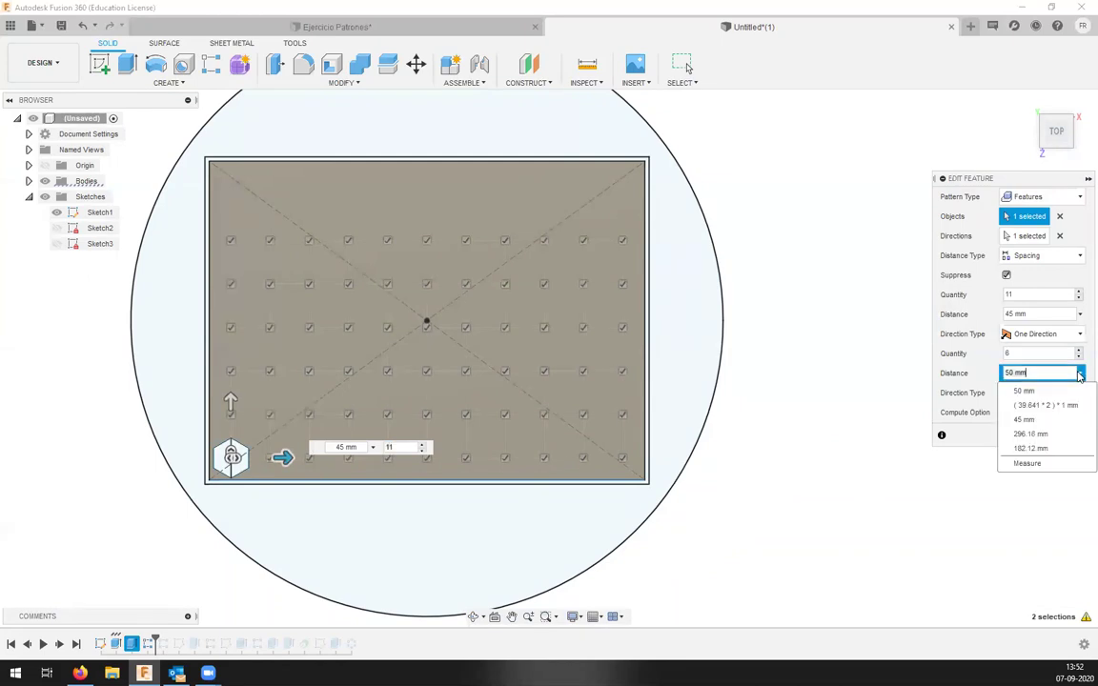
{"action": "left_click", "coordinate": [1080, 408]}
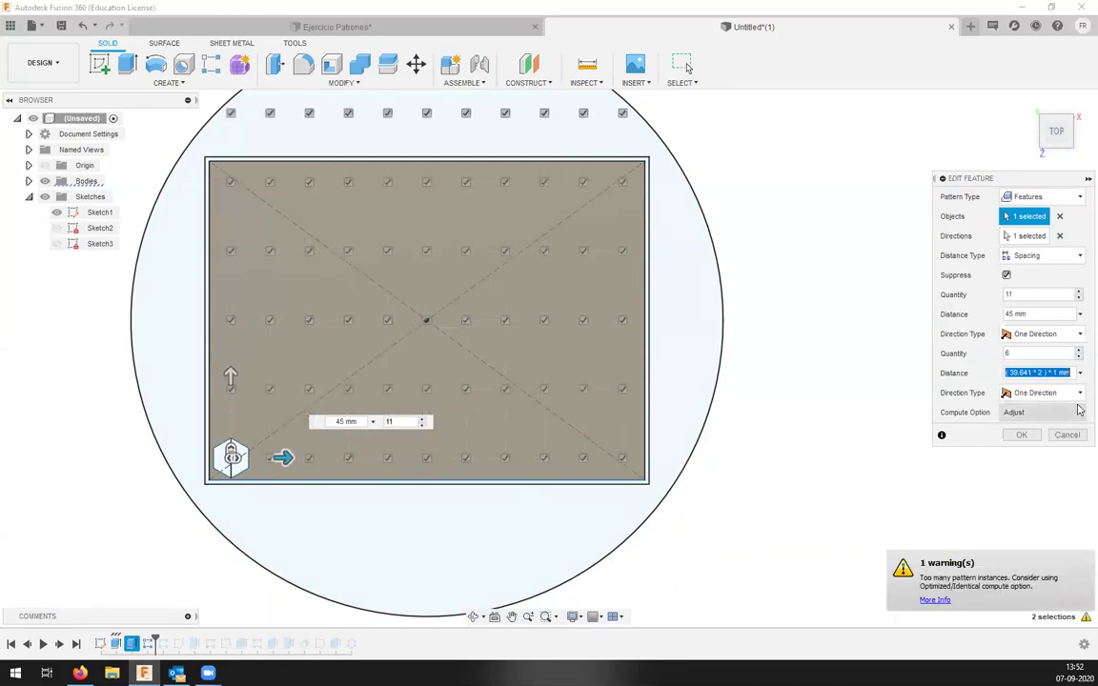
{"action": "left_click", "coordinate": [1020, 438]}
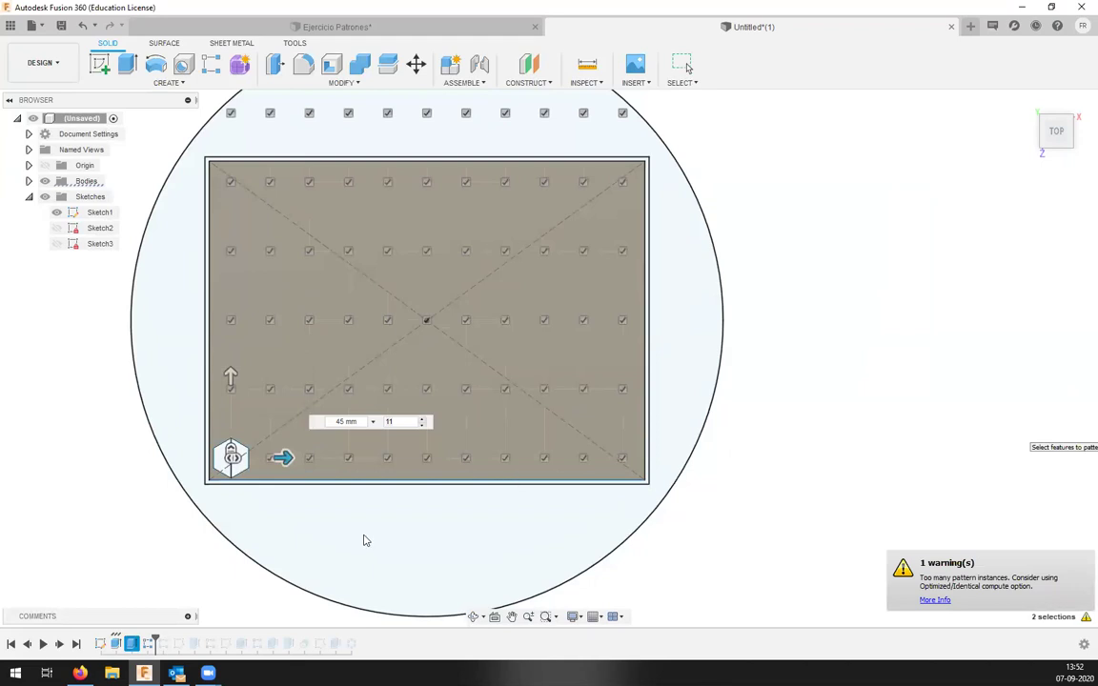
{"action": "scroll", "coordinate": [225, 454], "scroll_direction": "up", "scroll_amount": 6}
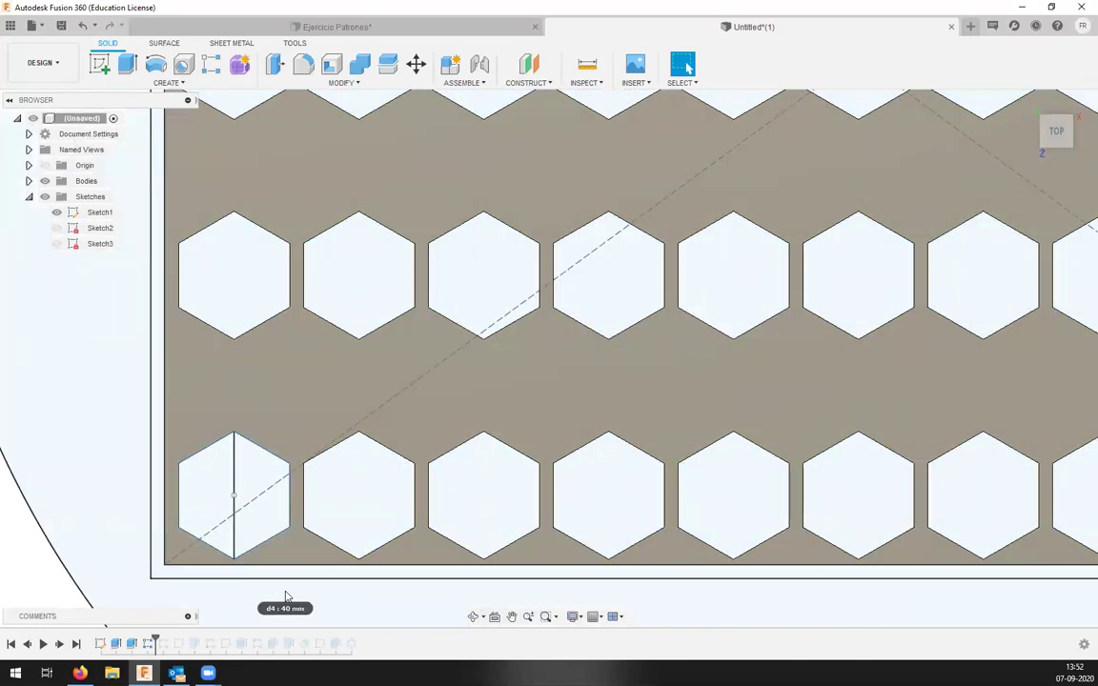
Reopen the hexagon pattern, review the expression for the second direction's distance, and close the edit.
{"action": "double_click", "coordinate": [147, 644]}
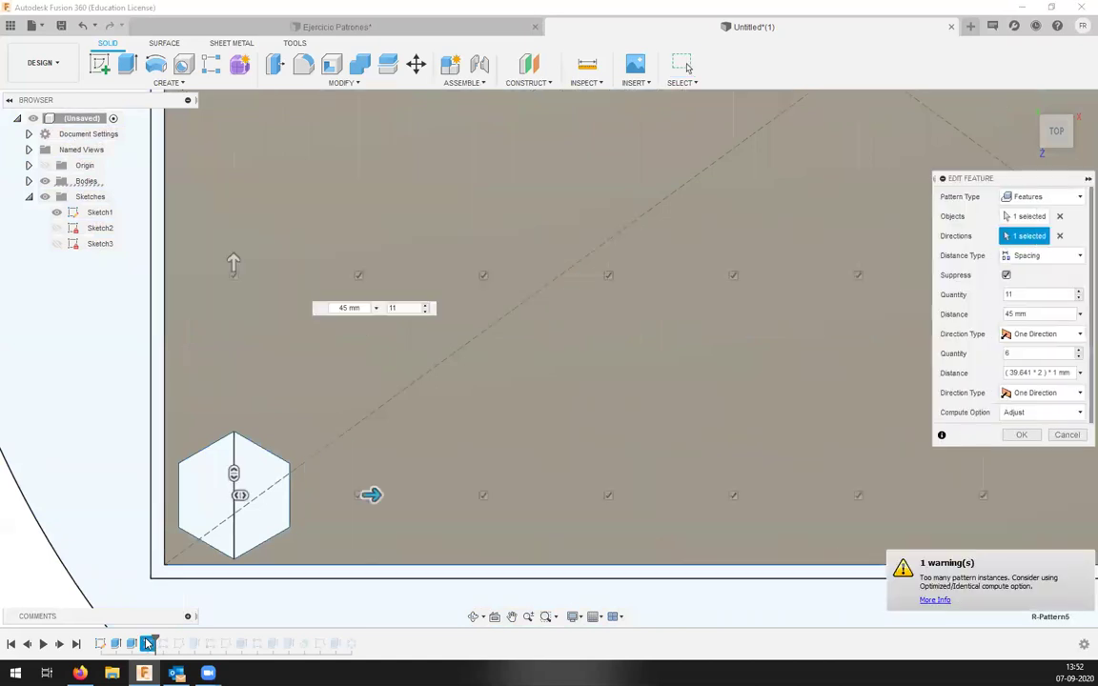
{"action": "left_click", "coordinate": [1066, 377]}
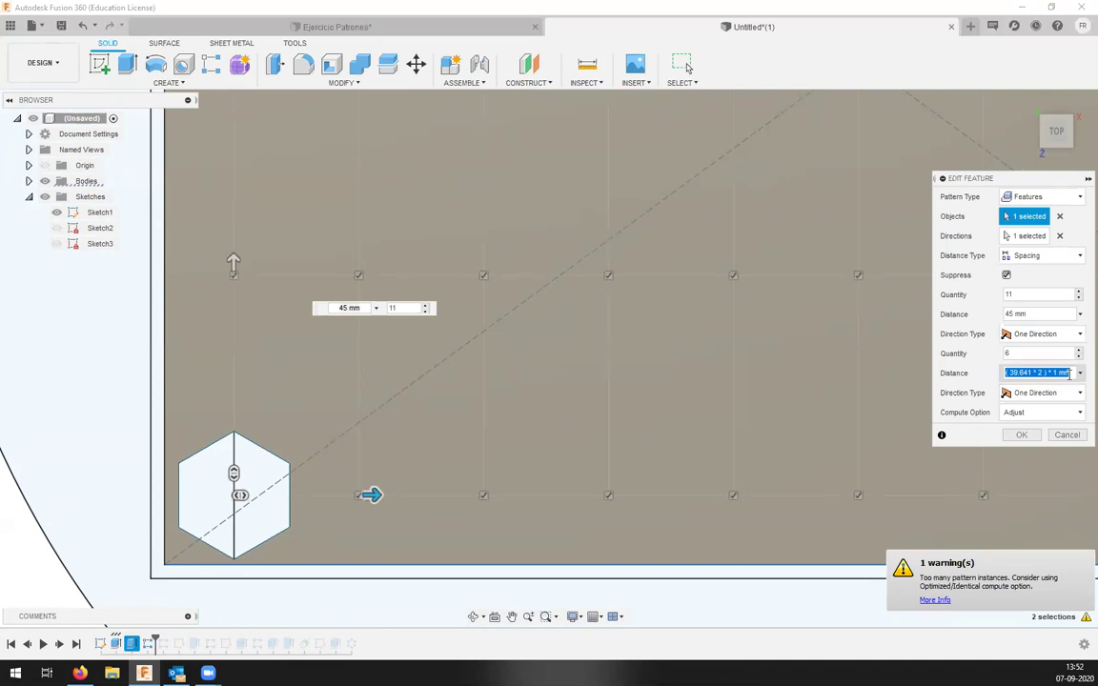
{"action": "double_click", "coordinate": [1066, 373]}
{"action": "left_click_drag", "start_coordinate": [1069, 373], "coordinate": [1004, 392]}
{"action": "key", "text": "Return"}
{"action": "left_click", "coordinate": [99, 505]}
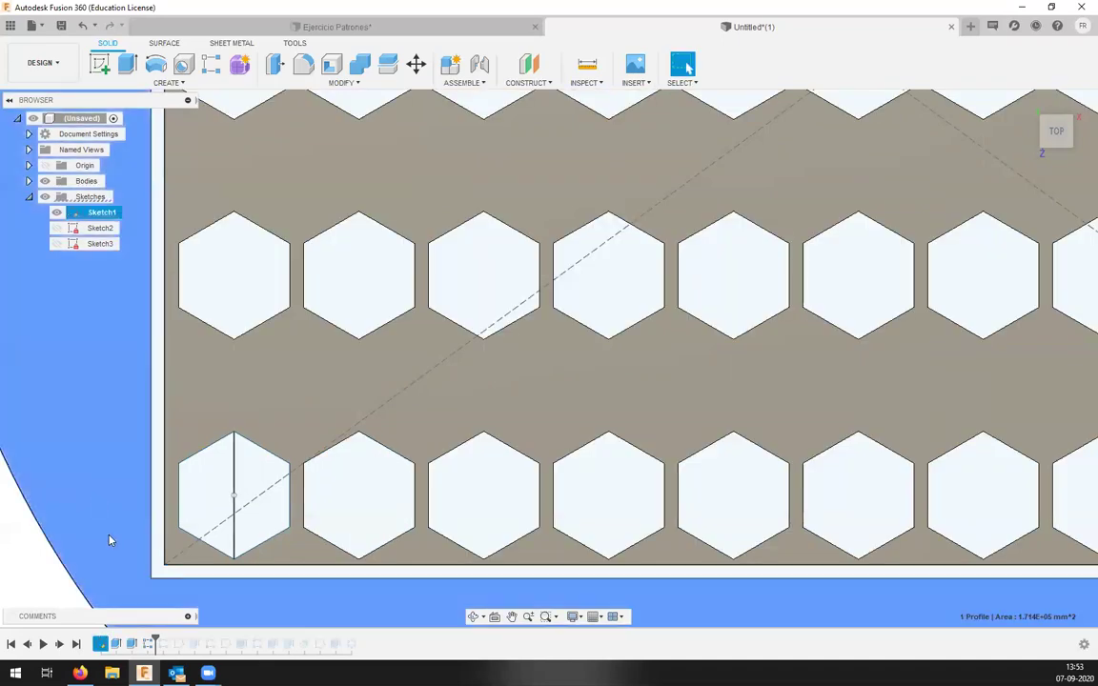
In the Ejercicio Patrones document, measure the distance between the upper vertices of the first hexagon and its diagonal neighbour in the row above.
{"action": "left_click", "coordinate": [437, 31]}
{"action": "scroll", "coordinate": [429, 387], "scroll_direction": "down", "scroll_amount": 2}
{"action": "scroll", "coordinate": [283, 392], "scroll_direction": "up", "scroll_amount": 3}
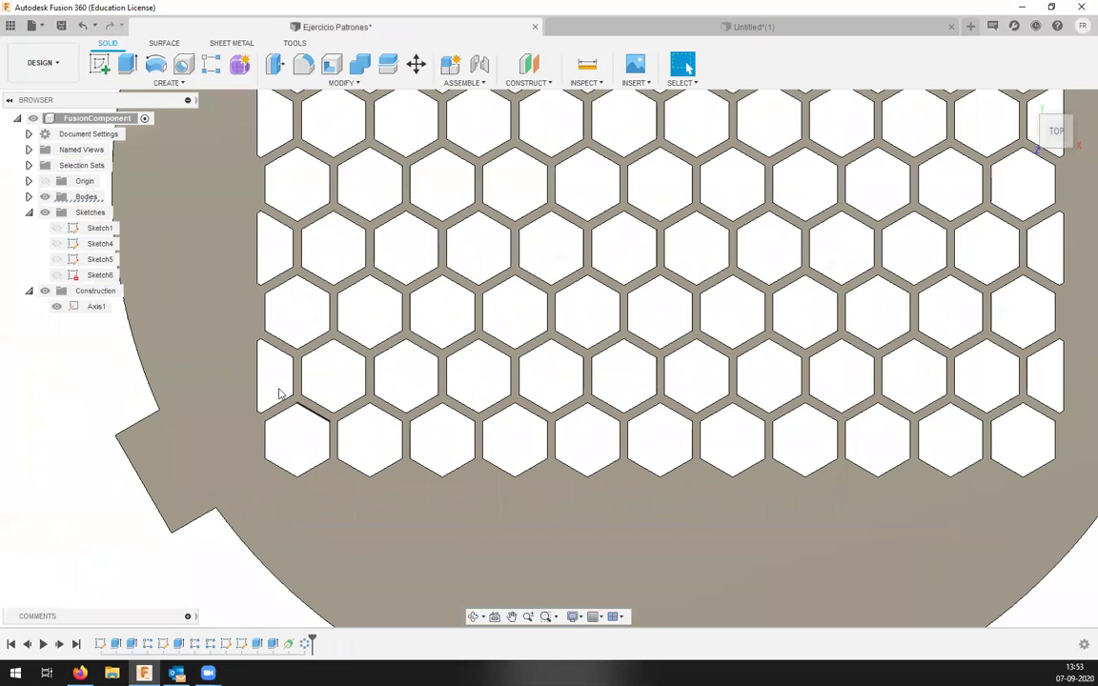
{"action": "scroll", "coordinate": [226, 562], "scroll_direction": "up", "scroll_amount": 2}
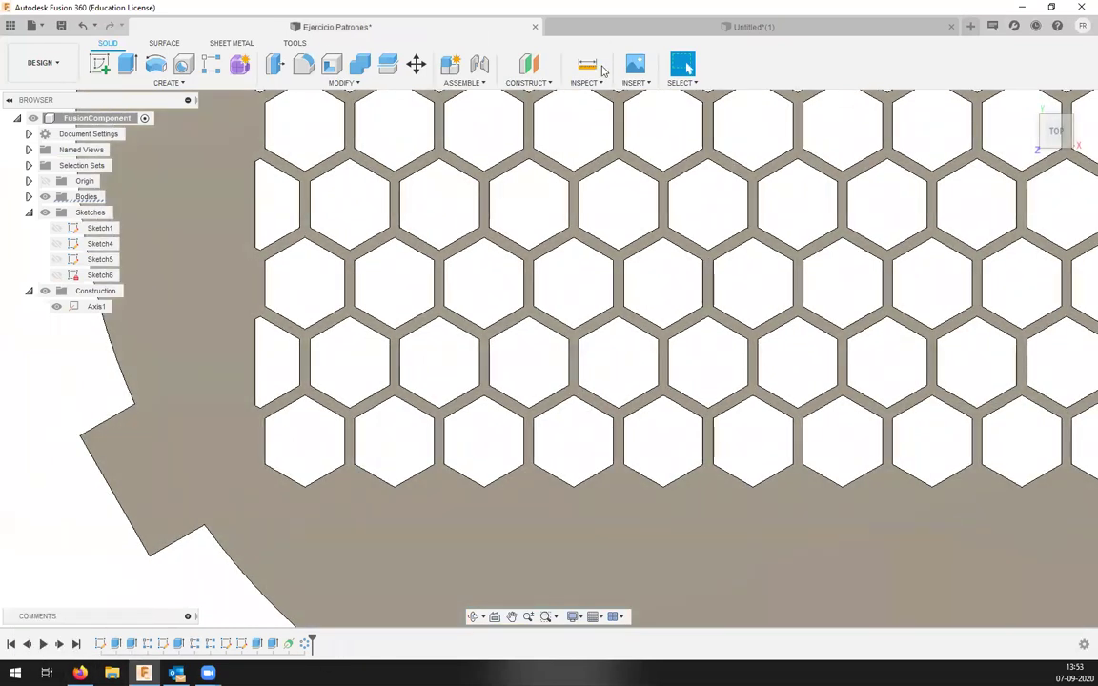
{"action": "left_click", "coordinate": [597, 67]}
{"action": "scroll", "coordinate": [266, 418], "scroll_direction": "down", "scroll_amount": 2}
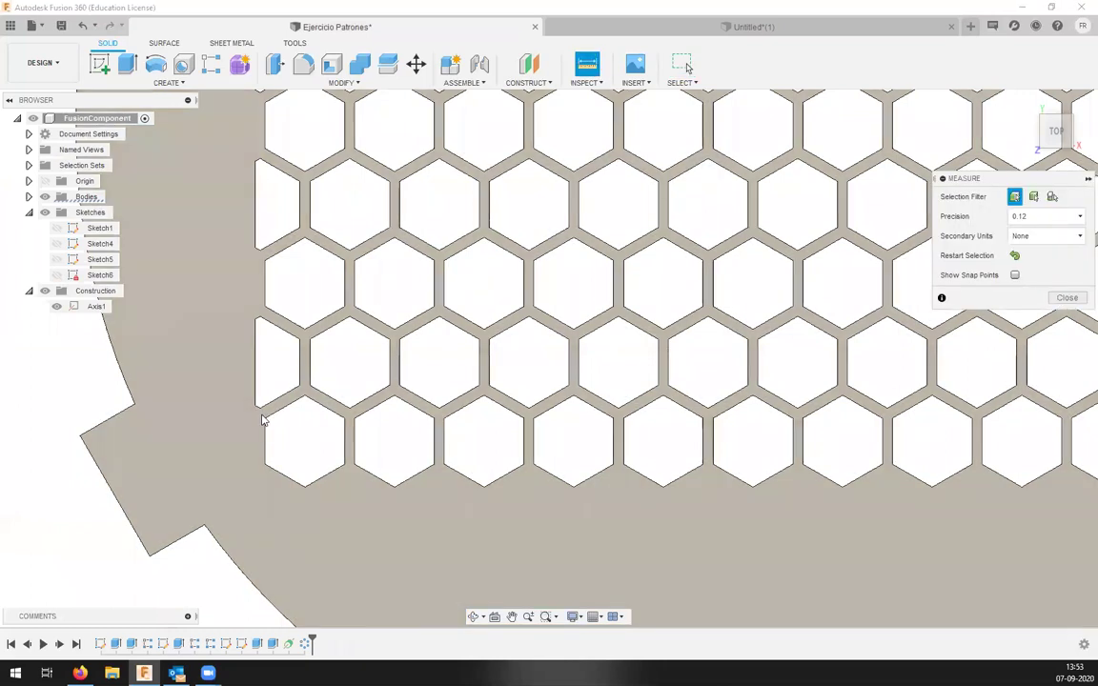
{"action": "scroll", "coordinate": [267, 419], "scroll_direction": "up", "scroll_amount": 3}
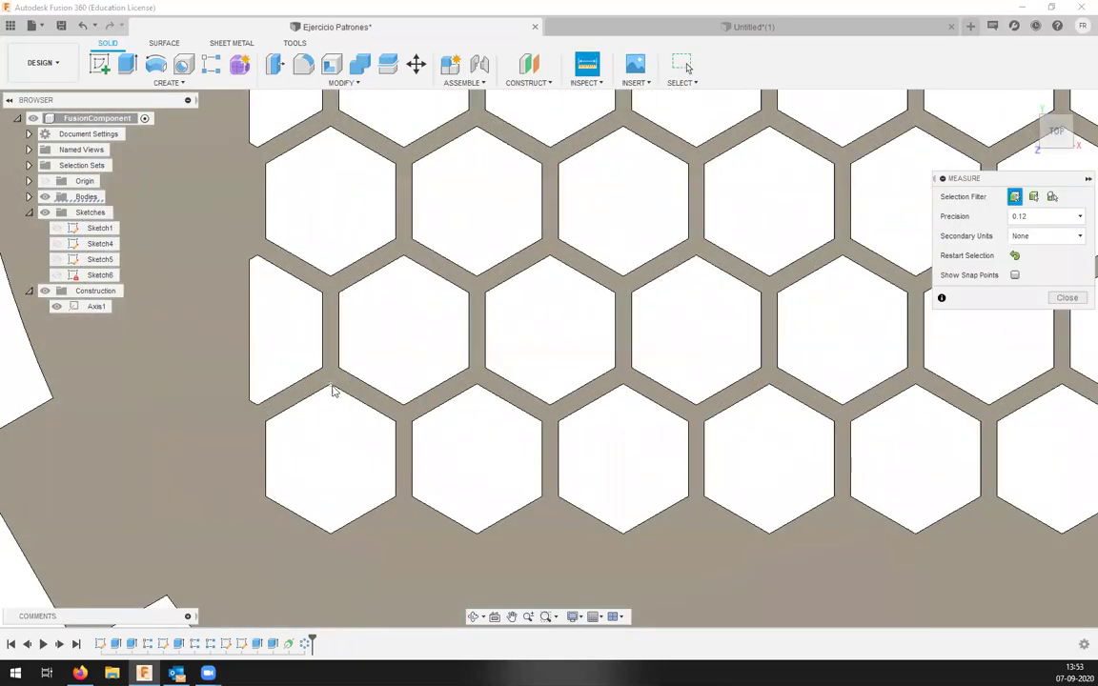
{"action": "left_click", "coordinate": [332, 386]}
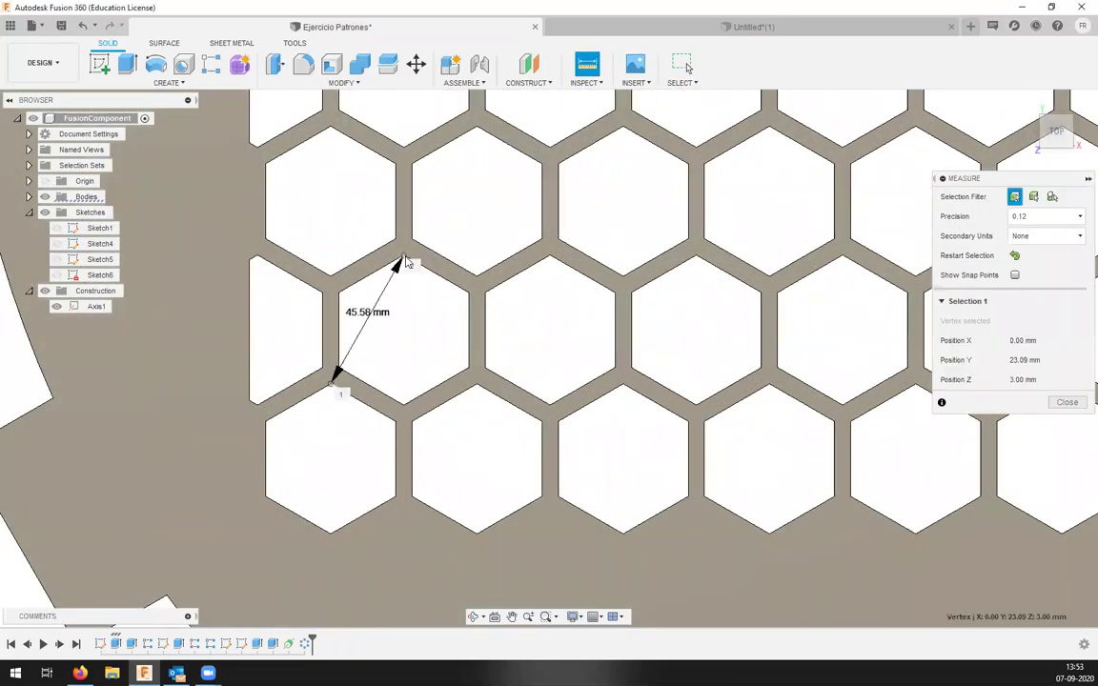
{"action": "left_click", "coordinate": [405, 259]}
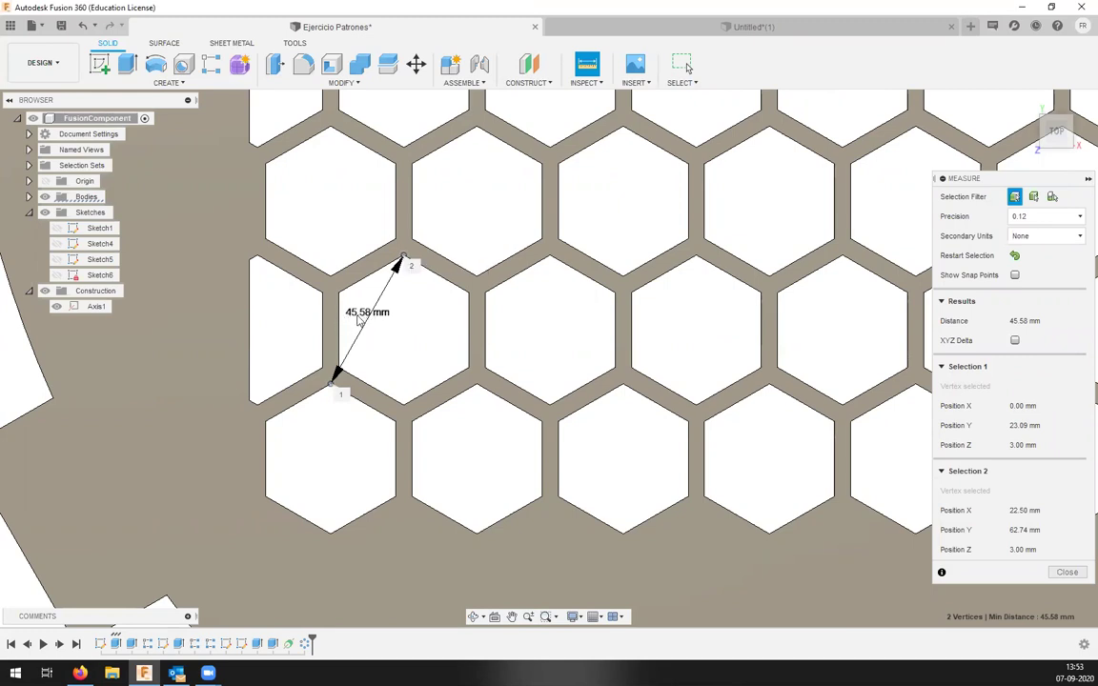
In the Untitled document, reopen the hexagon pattern, review the second direction's distance expression, and accept the edit.
{"action": "left_click", "coordinate": [751, 27]}
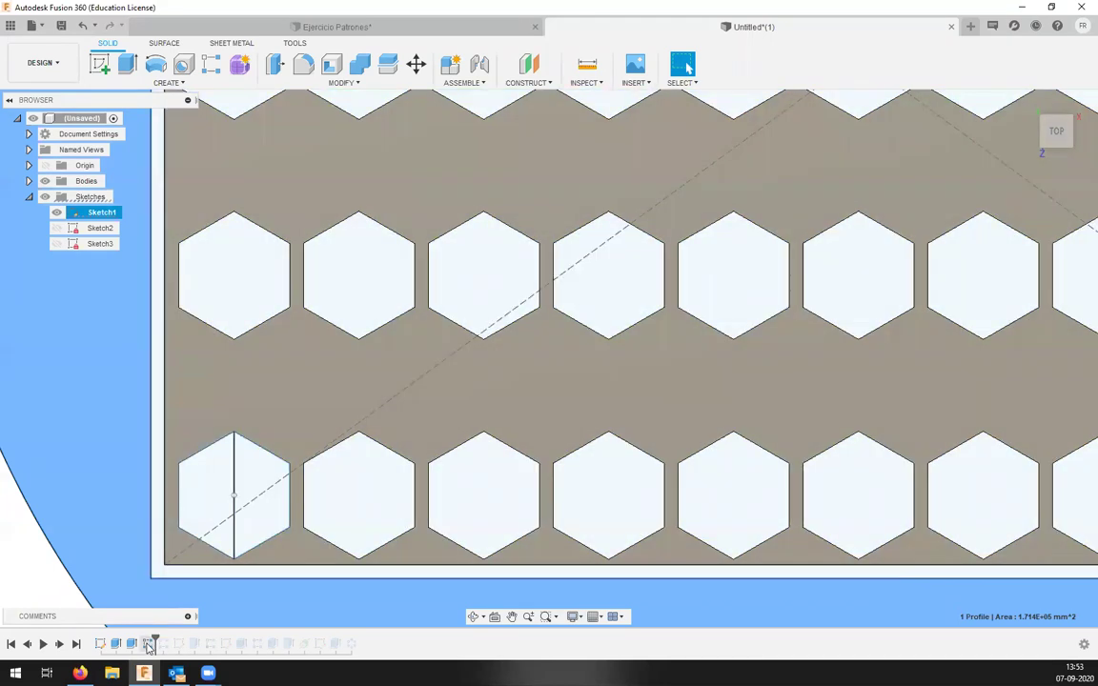
{"action": "double_click", "coordinate": [148, 645]}
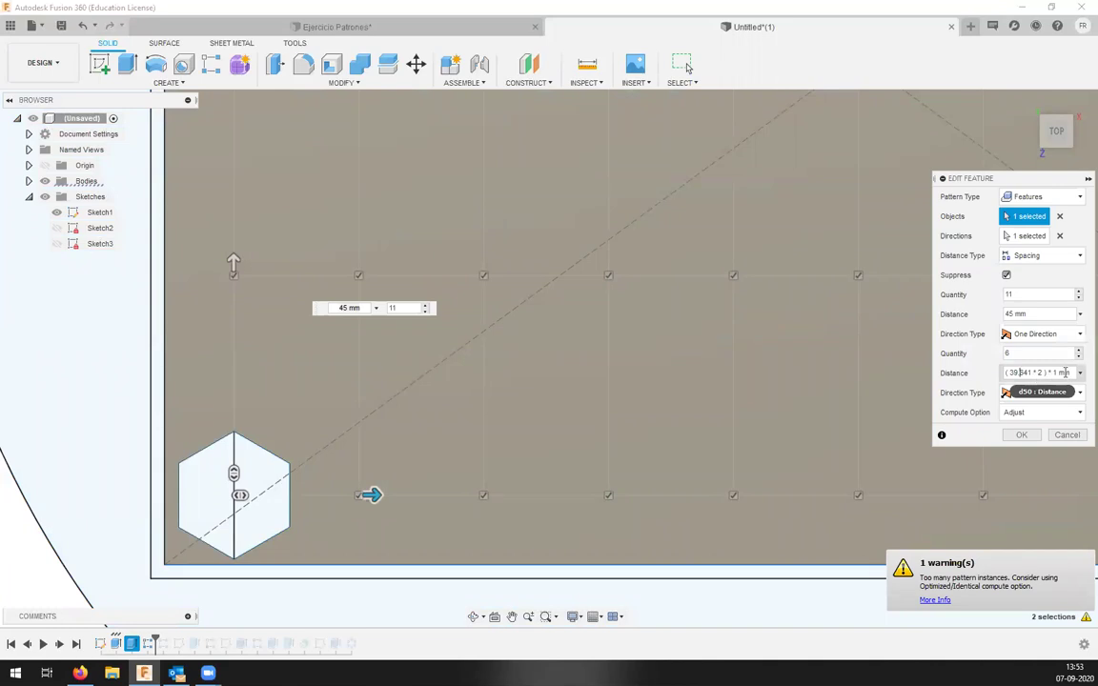
{"action": "left_click_drag", "start_coordinate": [1072, 372], "coordinate": [999, 375]}
{"action": "left_click", "coordinate": [1026, 373]}
{"action": "left_click", "coordinate": [1025, 435]}
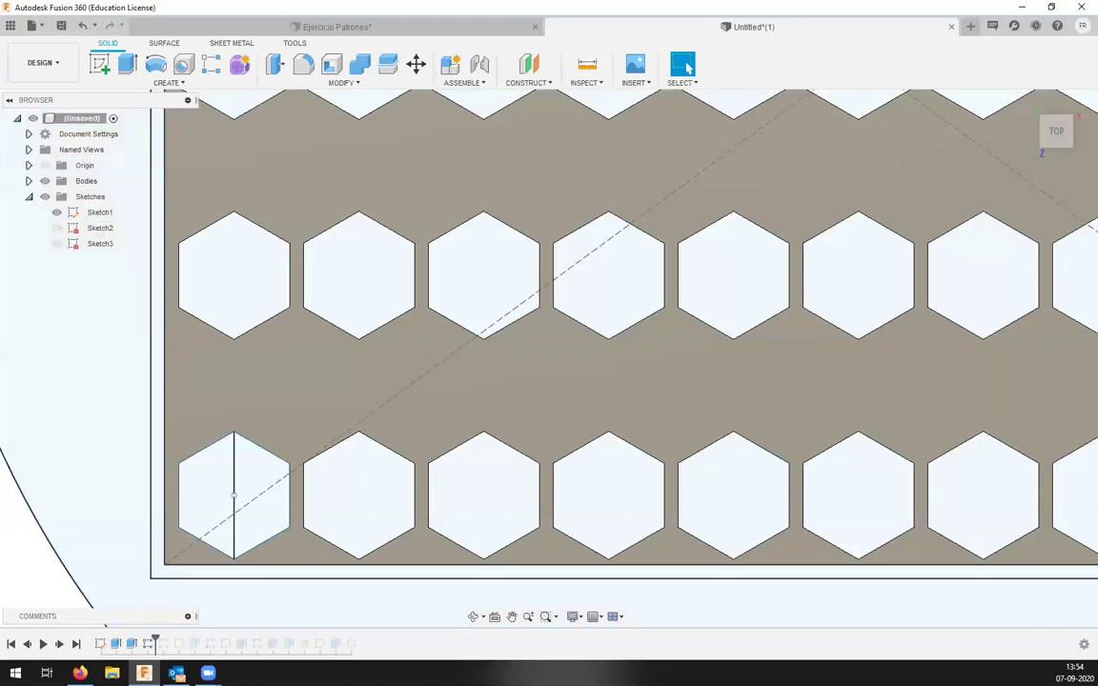
Examine the patterned hexagon rows across the rectangular recess and the gaps left between them.
{"action": "scroll", "coordinate": [464, 280], "scroll_direction": "down", "scroll_amount": 5}
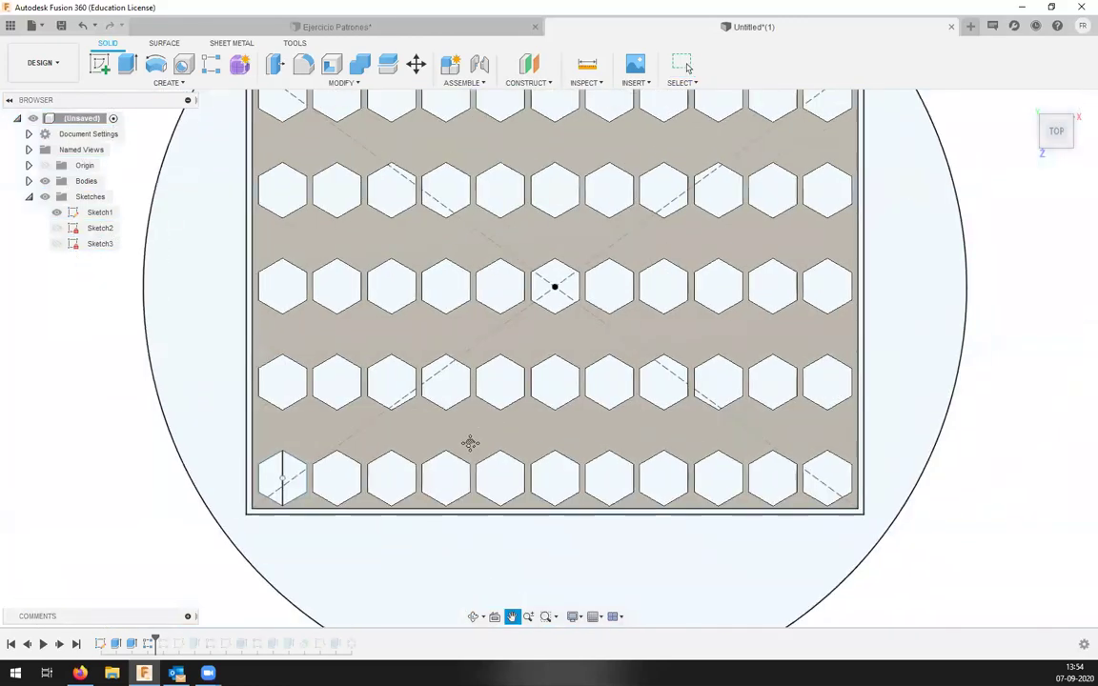
{"action": "scroll", "coordinate": [466, 447], "scroll_direction": "up", "scroll_amount": 5}
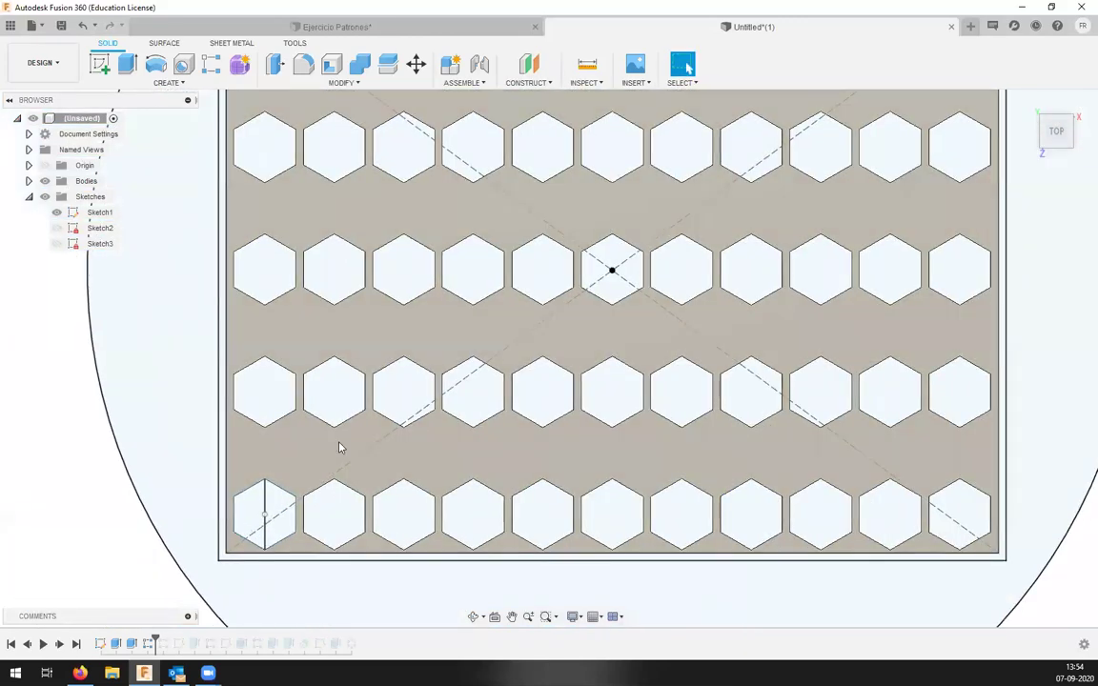
{"action": "scroll", "coordinate": [443, 488], "scroll_direction": "down", "scroll_amount": 3}
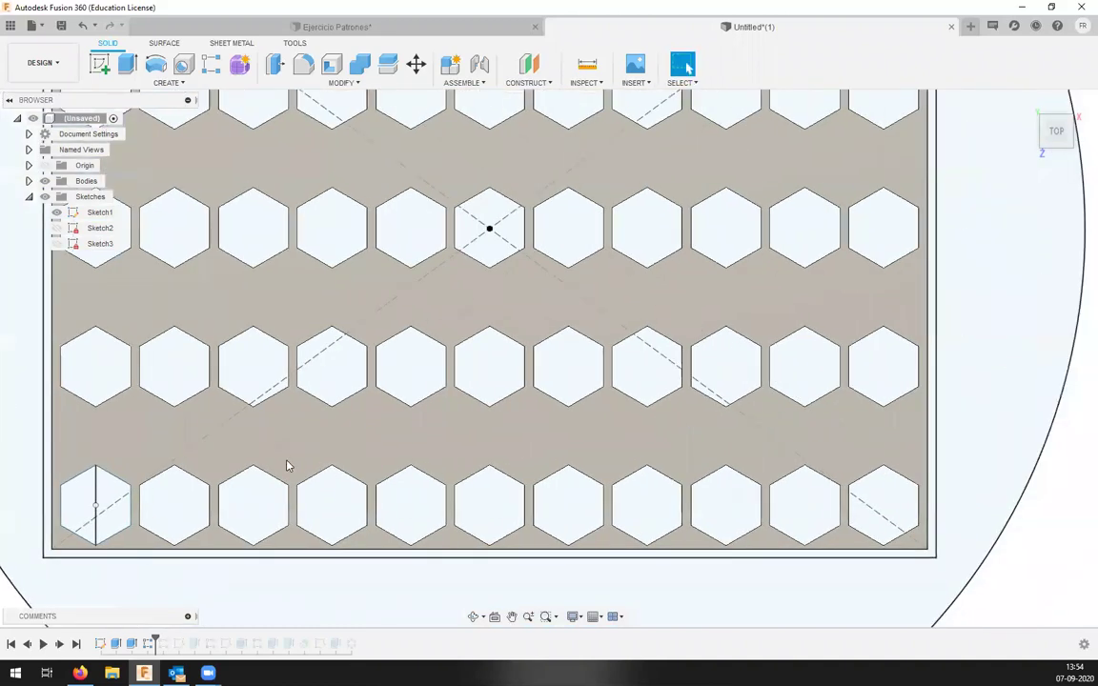
{"action": "middle_click_drag", "start_coordinate": [302, 454], "coordinate": [335, 454]}
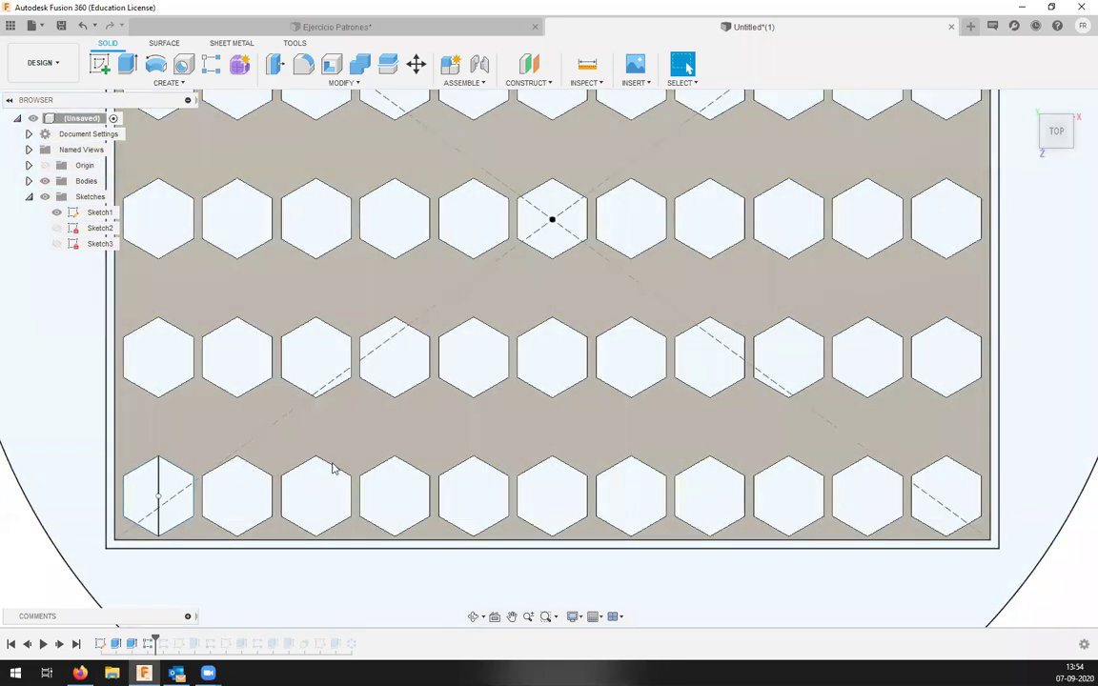
{"action": "scroll", "coordinate": [334, 466], "scroll_direction": "down", "scroll_amount": 3}
{"action": "scroll", "coordinate": [250, 420], "scroll_direction": "down", "scroll_amount": 2}
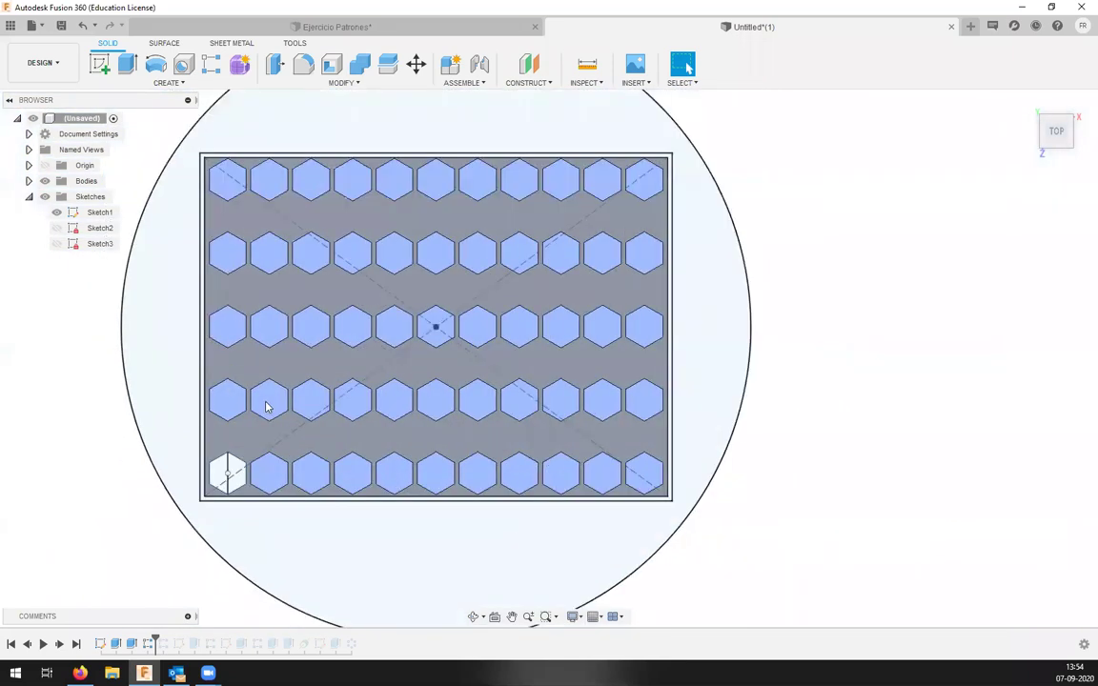
{"action": "scroll", "coordinate": [264, 407], "scroll_direction": "up", "scroll_amount": 5}
{"action": "scroll", "coordinate": [224, 485], "scroll_direction": "down", "scroll_amount": 3}
{"action": "middle_click_drag", "start_coordinate": [264, 451], "coordinate": [255, 476]}
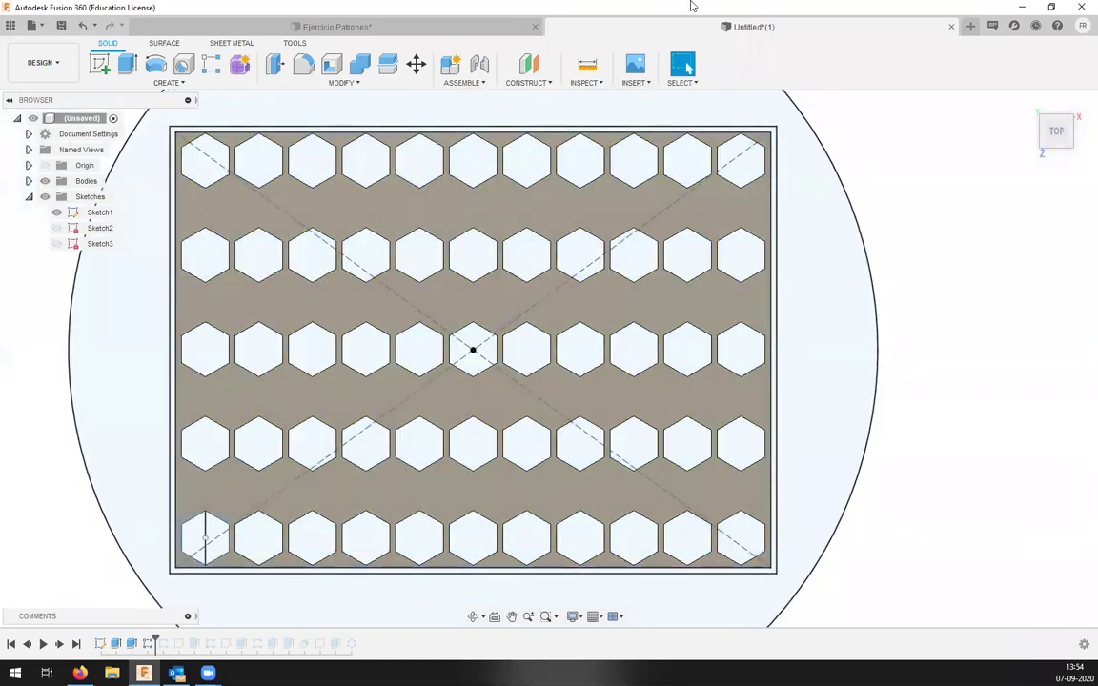
Compare the feature history of the Ejercicio Patrones document with that of the Untitled document.
{"action": "left_click", "coordinate": [484, 29]}
{"action": "scroll", "coordinate": [532, 371], "scroll_direction": "down", "scroll_amount": 5}
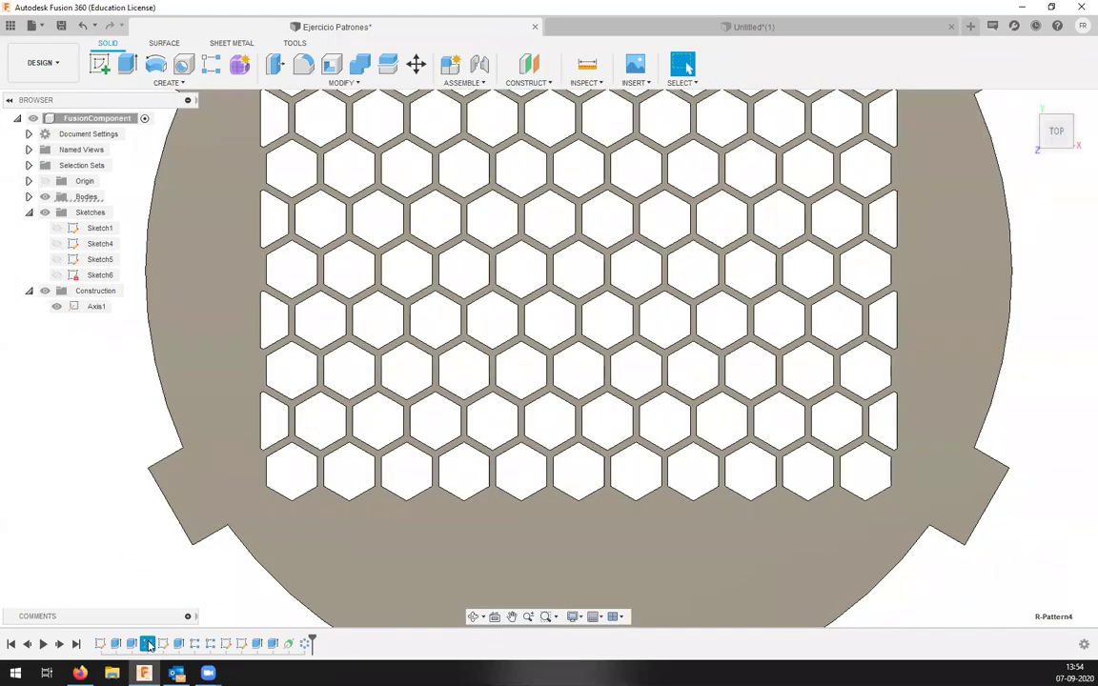
{"action": "left_click", "coordinate": [100, 643]}
{"action": "left_click", "coordinate": [116, 646]}
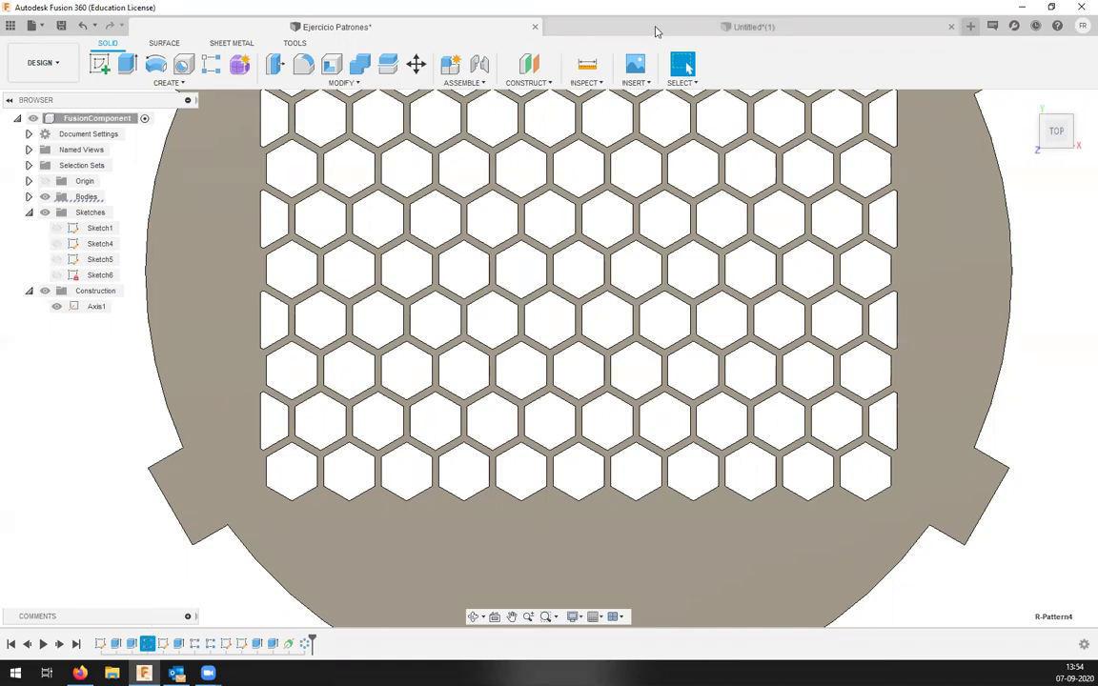
{"action": "left_click", "coordinate": [655, 26]}
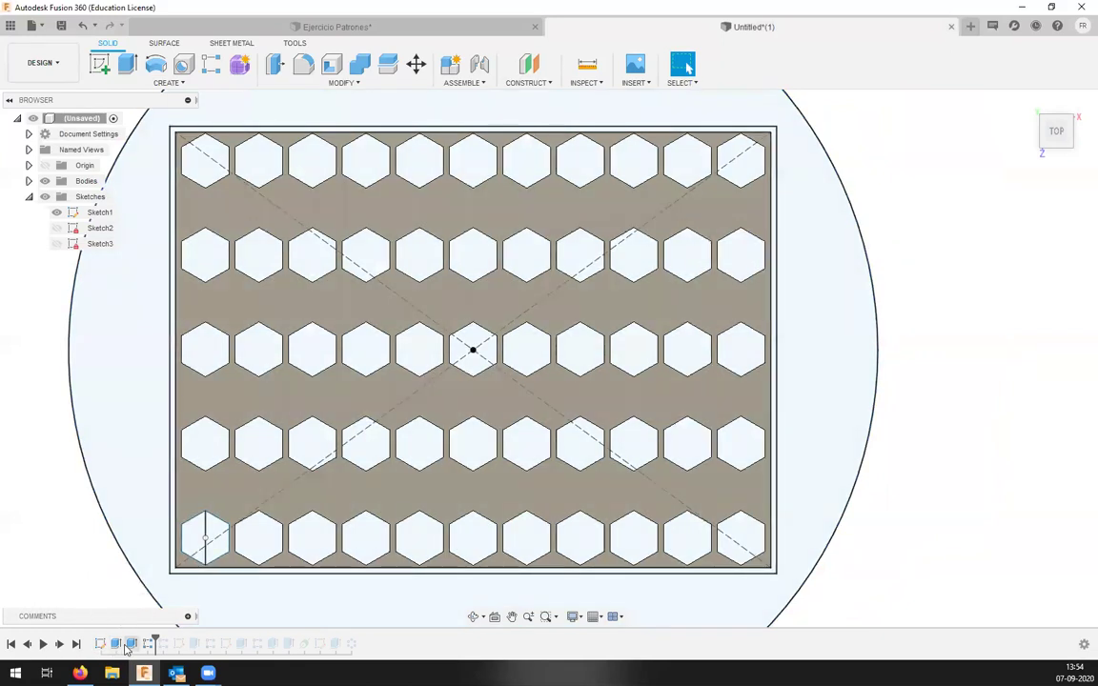
{"action": "left_click", "coordinate": [481, 28]}
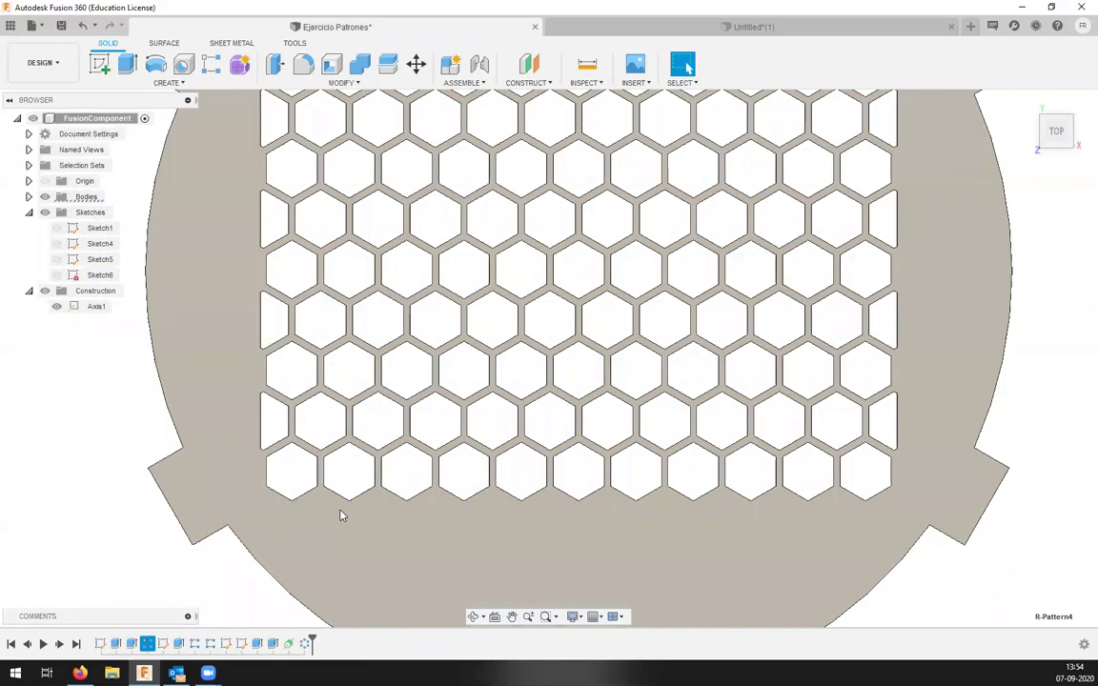
In Ejercicio Patrones, open Sketch4 and examine the dimensions that size and position the staggered row's first hexagon.
{"action": "left_click", "coordinate": [163, 645]}
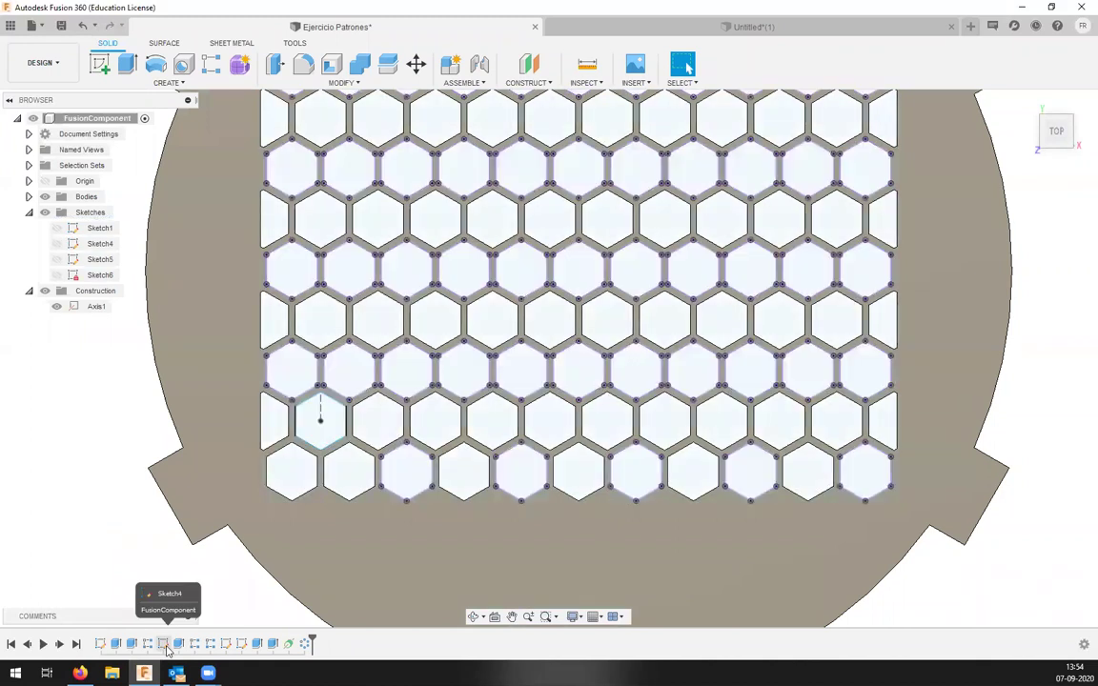
{"action": "double_click", "coordinate": [163, 645]}
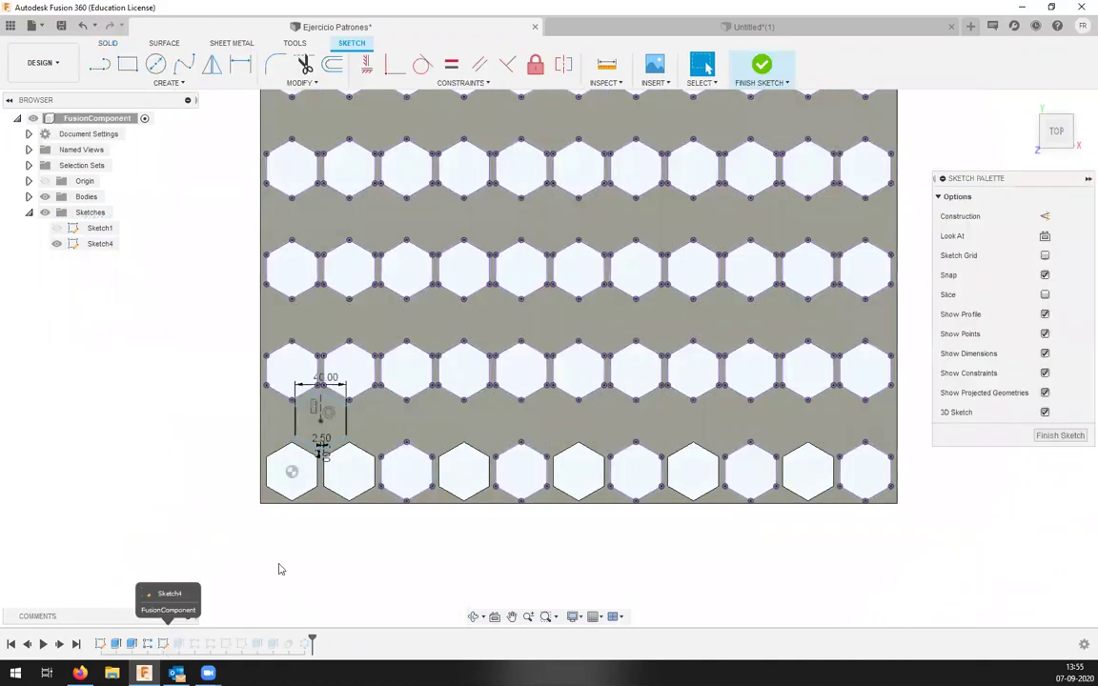
{"action": "scroll", "coordinate": [301, 429], "scroll_direction": "up", "scroll_amount": 10}
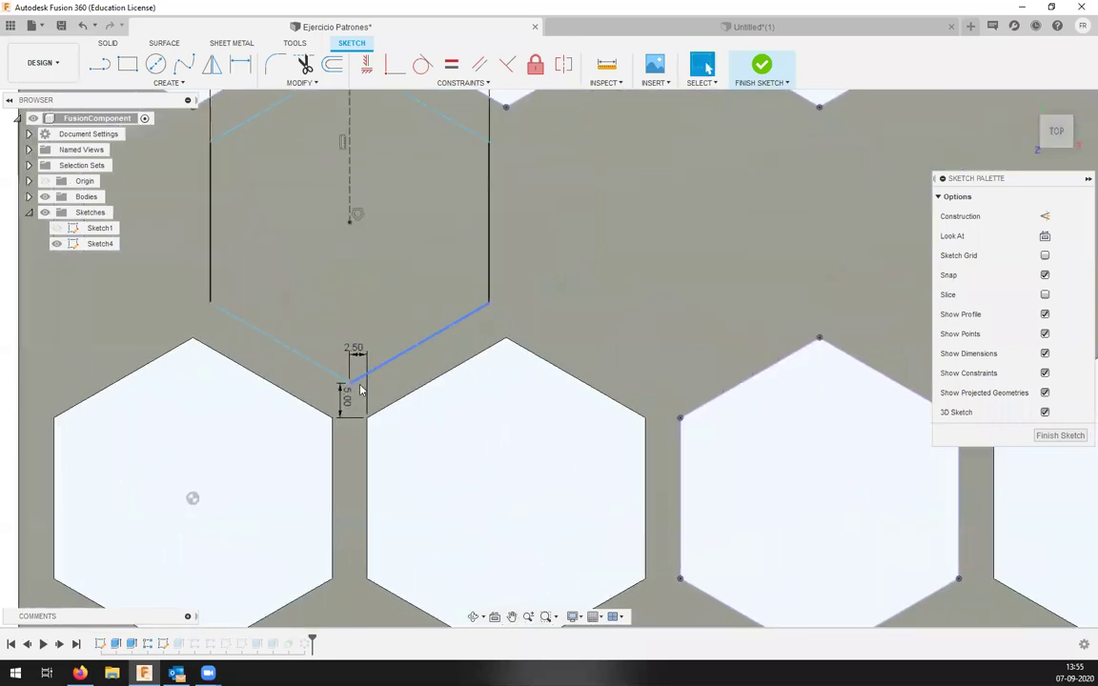
{"action": "scroll", "coordinate": [361, 389], "scroll_direction": "up", "scroll_amount": 4}
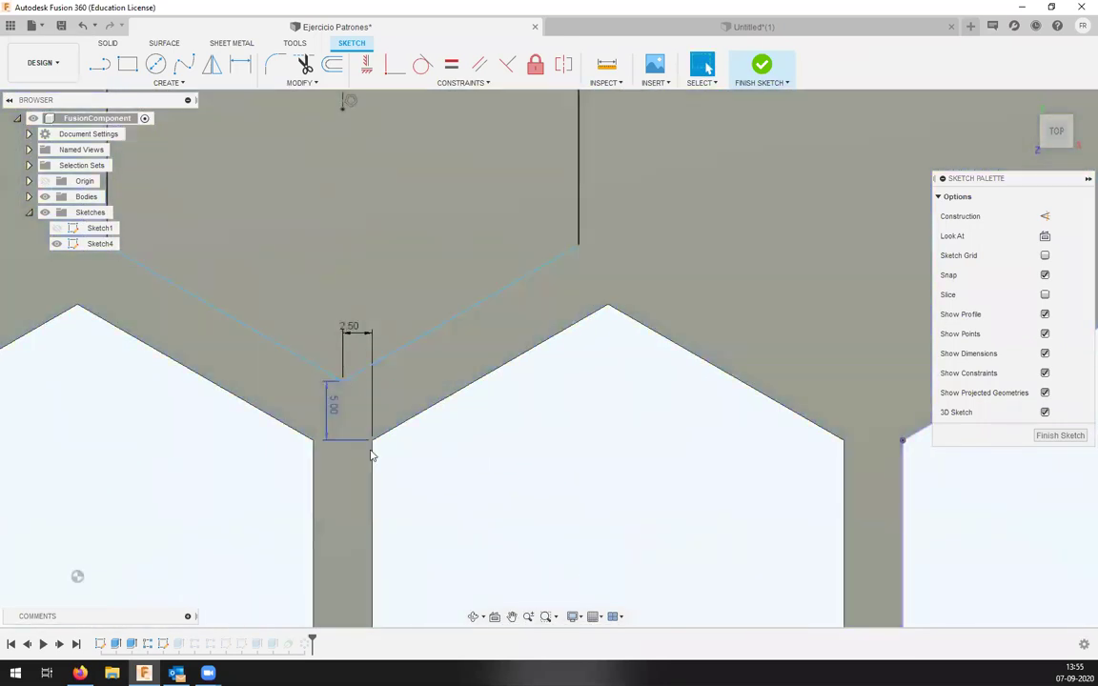
{"action": "scroll", "coordinate": [326, 385], "scroll_direction": "down", "scroll_amount": 5}
{"action": "scroll", "coordinate": [322, 316], "scroll_direction": "up", "scroll_amount": 2}
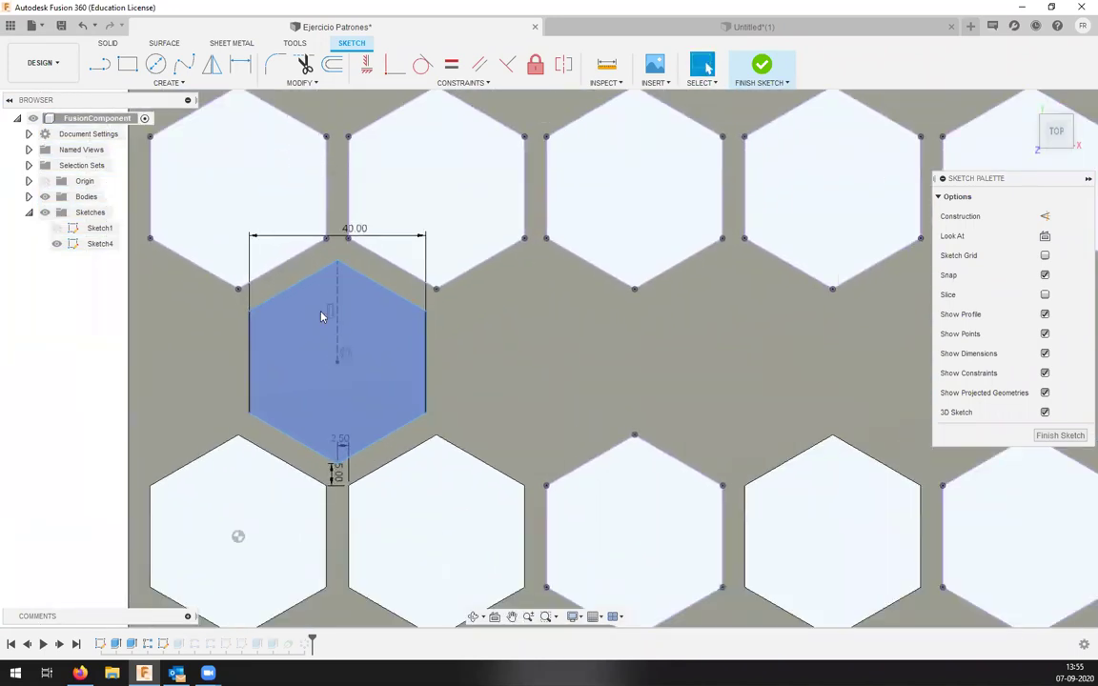
{"action": "scroll", "coordinate": [321, 313], "scroll_direction": "down", "scroll_amount": 1}
{"action": "middle_click_drag", "start_coordinate": [321, 312], "coordinate": [366, 302]}
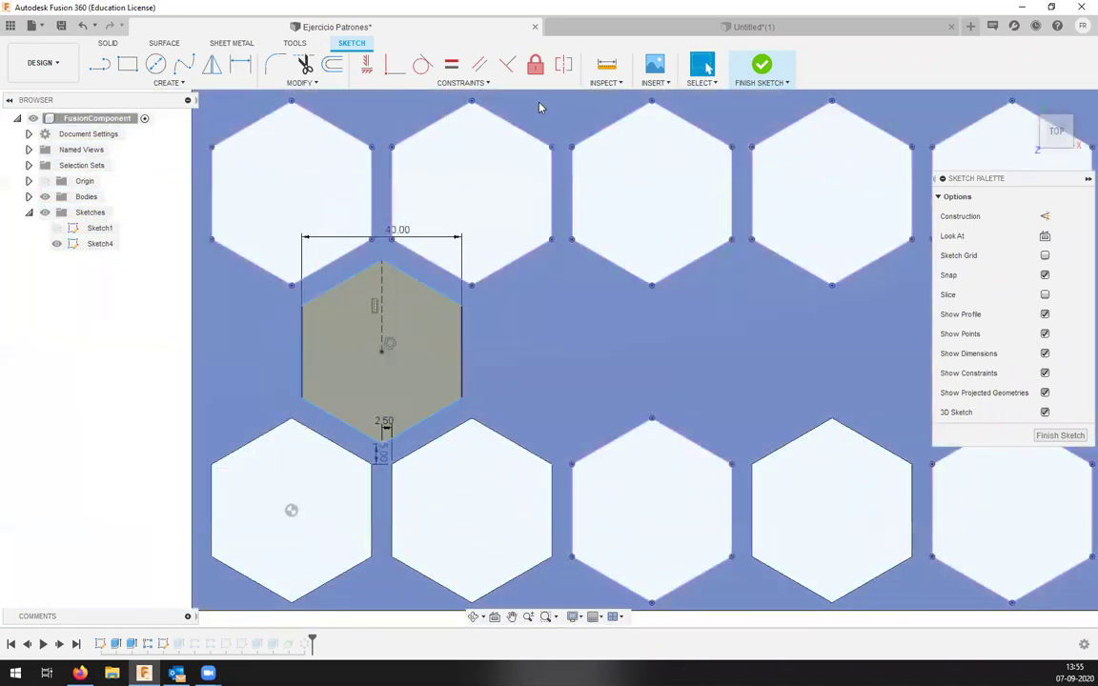
In the Untitled document, start a new sketch on the perforated face between the hexagon rows.
{"action": "left_click", "coordinate": [664, 26]}
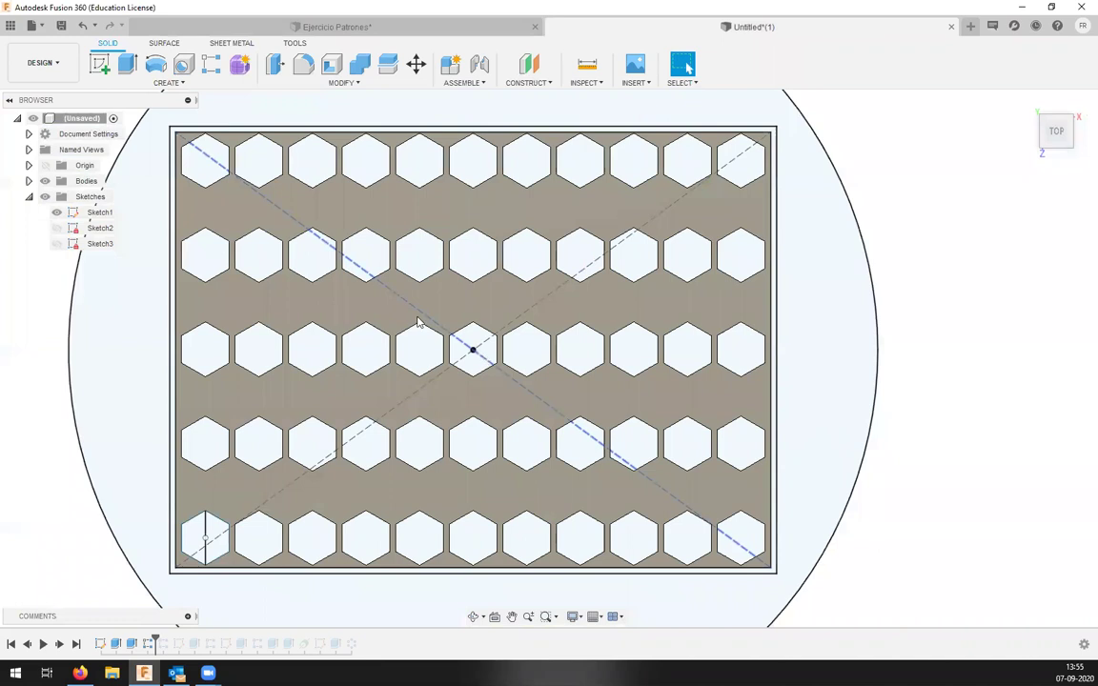
{"action": "left_click", "coordinate": [417, 322]}
{"action": "scroll", "coordinate": [380, 324], "scroll_direction": "up", "scroll_amount": 5}
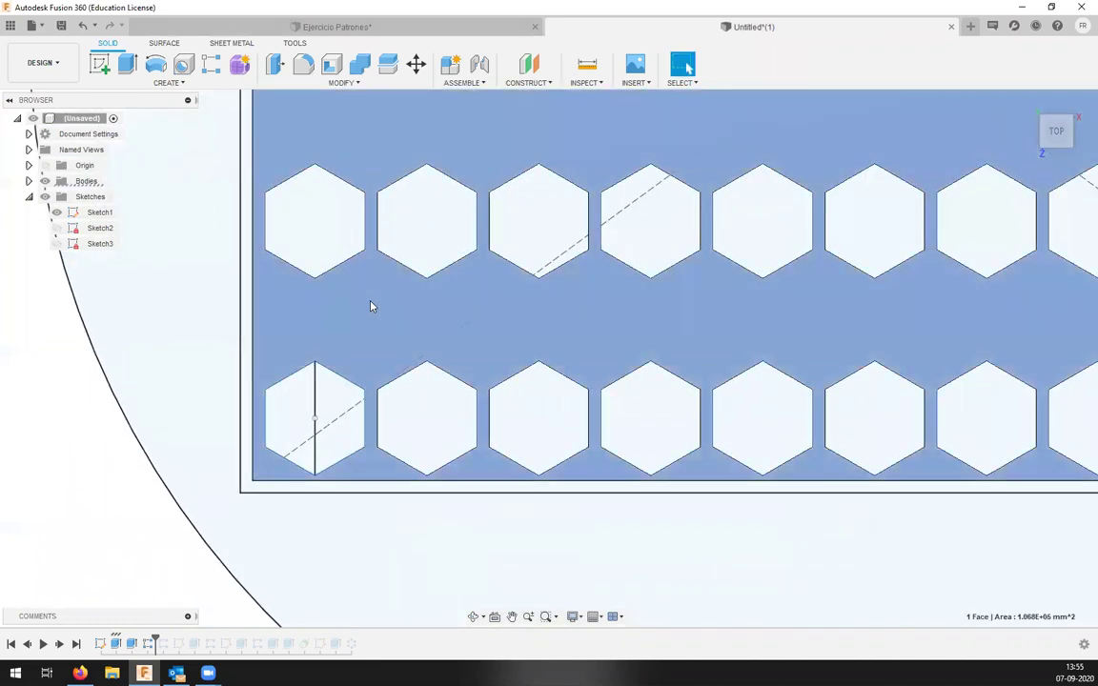
{"action": "right_click", "coordinate": [351, 320]}
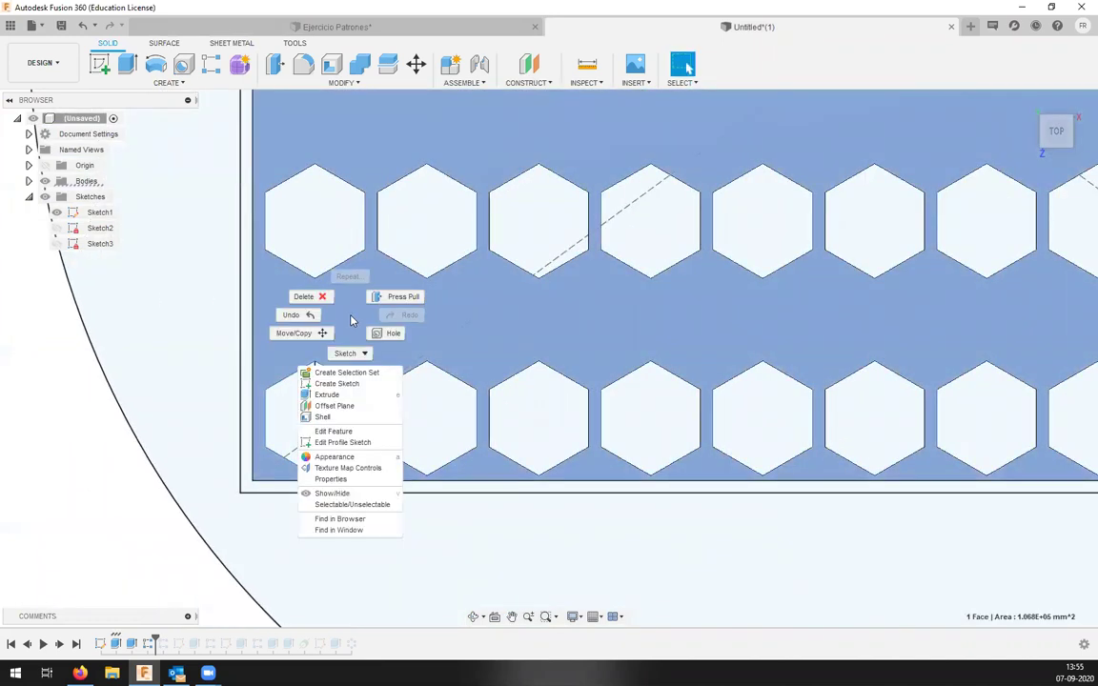
{"action": "left_click", "coordinate": [358, 390]}
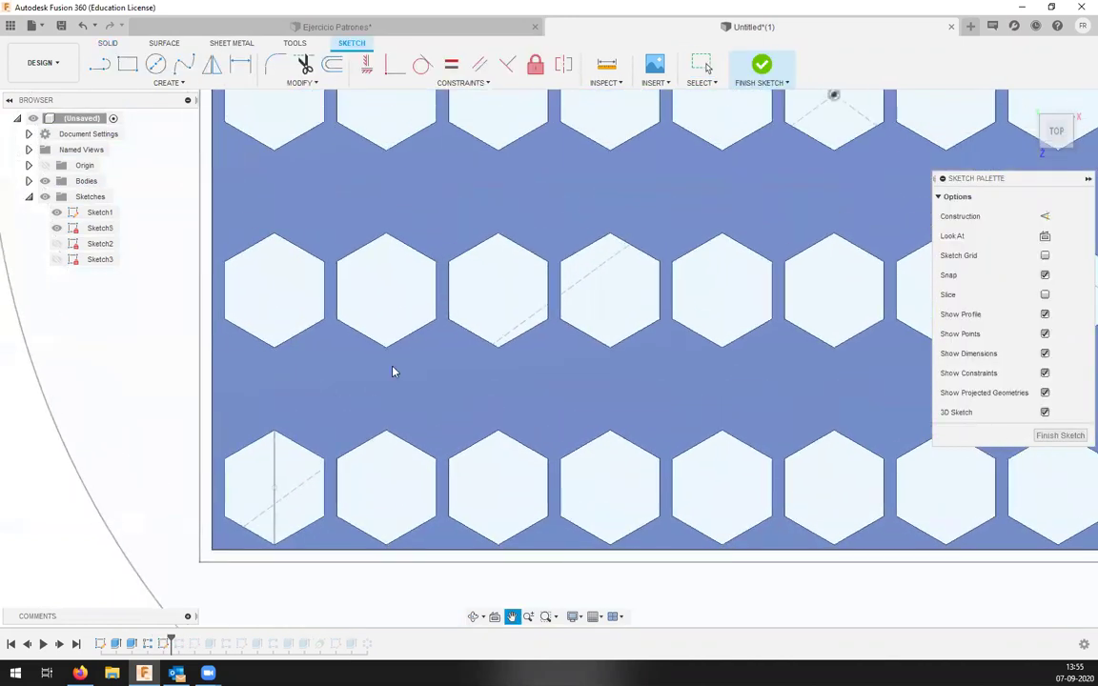
Sketch a six-sided circumscribed polygon of about 17.5 mm radius in the gap between the first two hexagon rows, near the first column.
{"action": "left_click", "coordinate": [180, 83]}
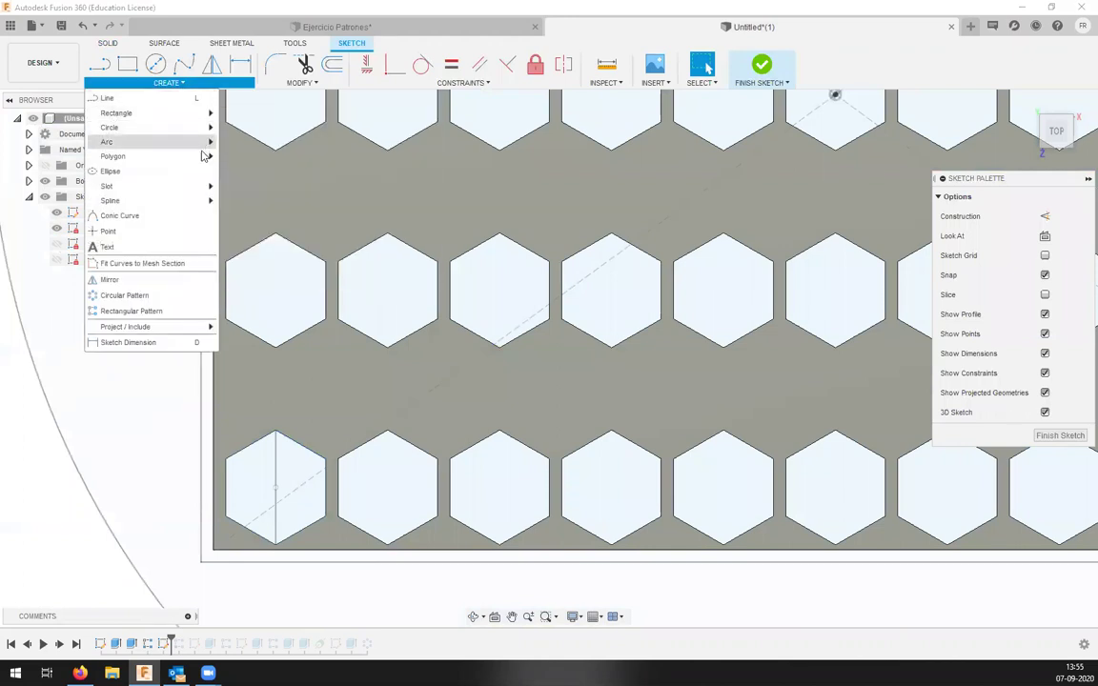
{"action": "mouse_move", "coordinate": [202, 160]}
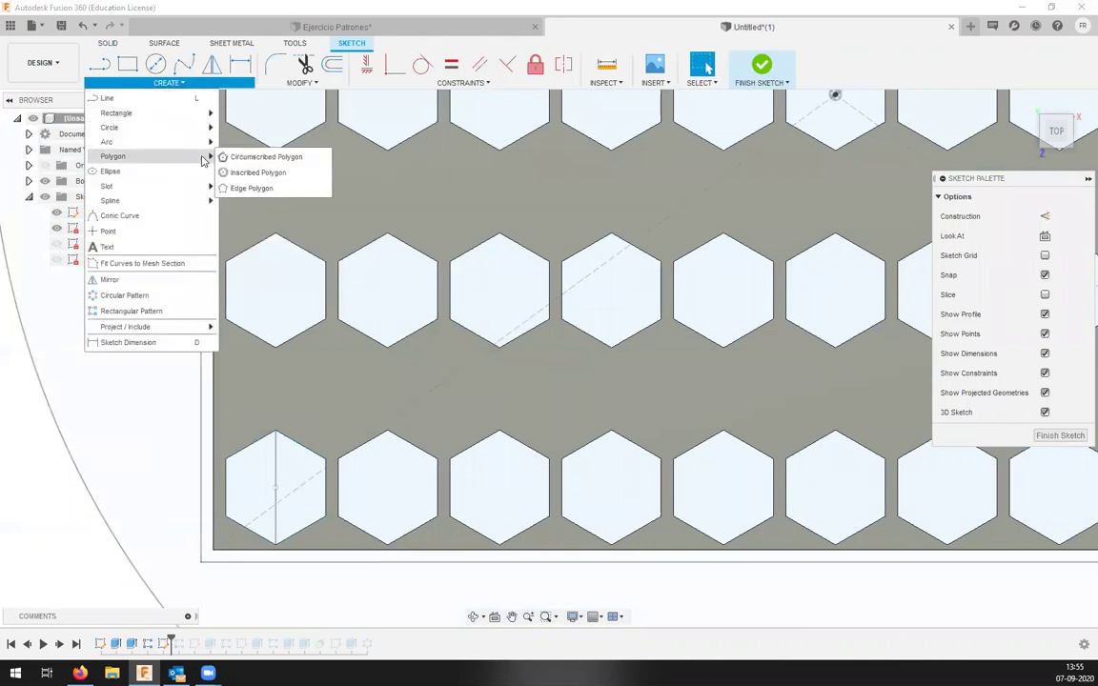
{"action": "left_click", "coordinate": [283, 159]}
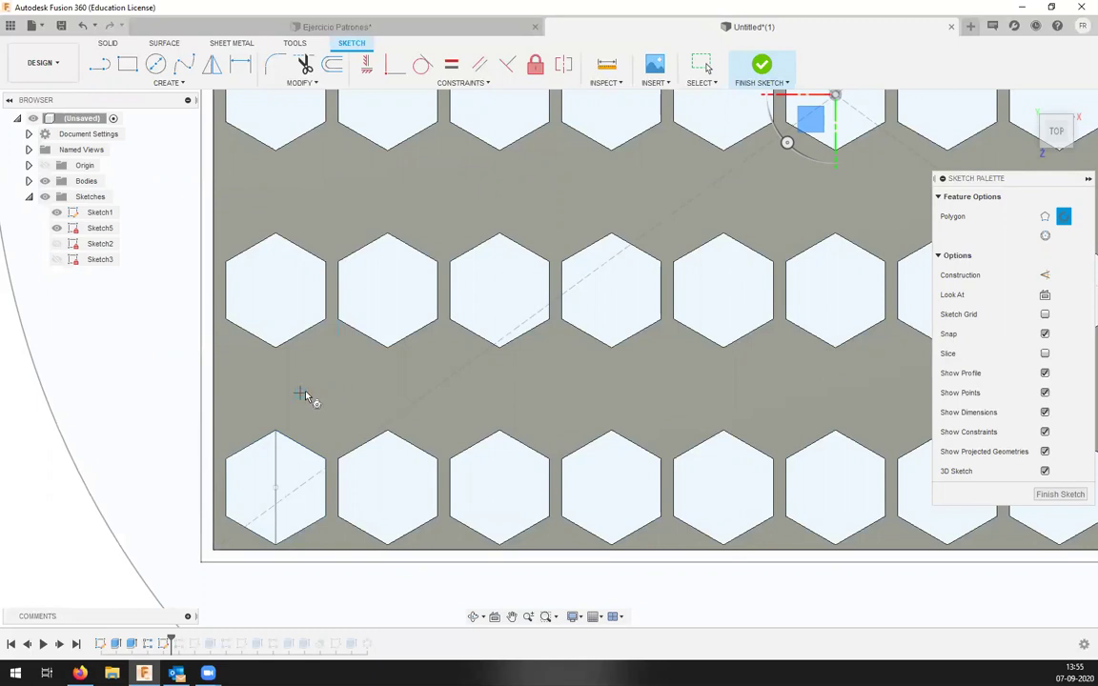
{"action": "left_click", "coordinate": [300, 381]}
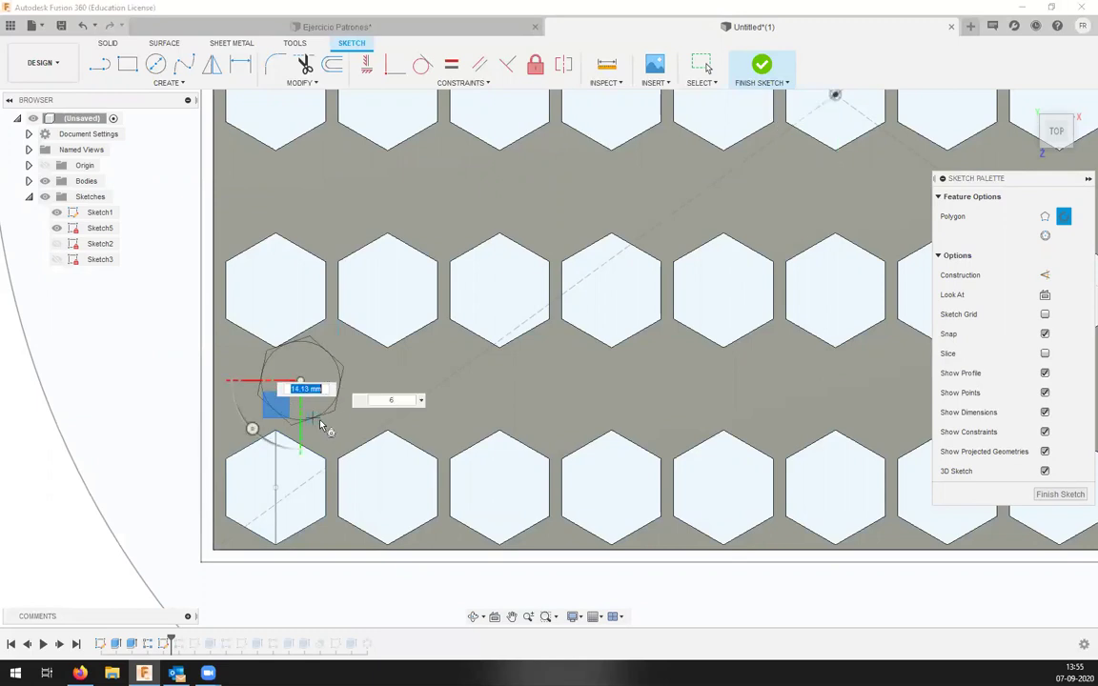
{"action": "scroll", "coordinate": [324, 431], "scroll_direction": "down", "scroll_amount": 2}
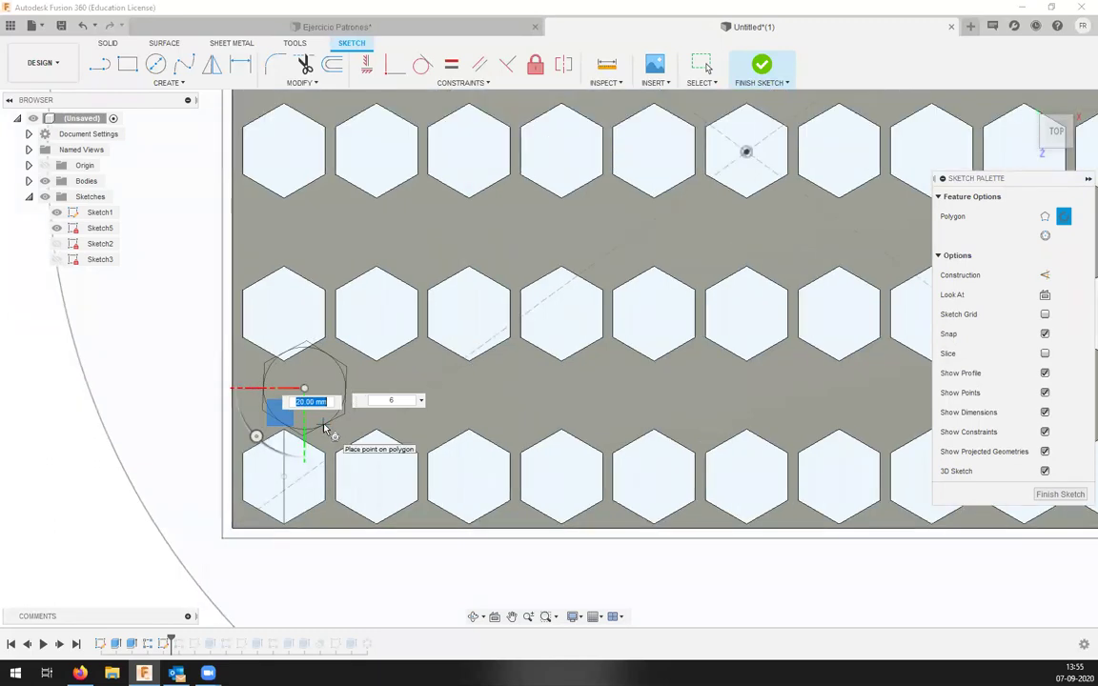
{"action": "scroll", "coordinate": [326, 429], "scroll_direction": "up", "scroll_amount": 5}
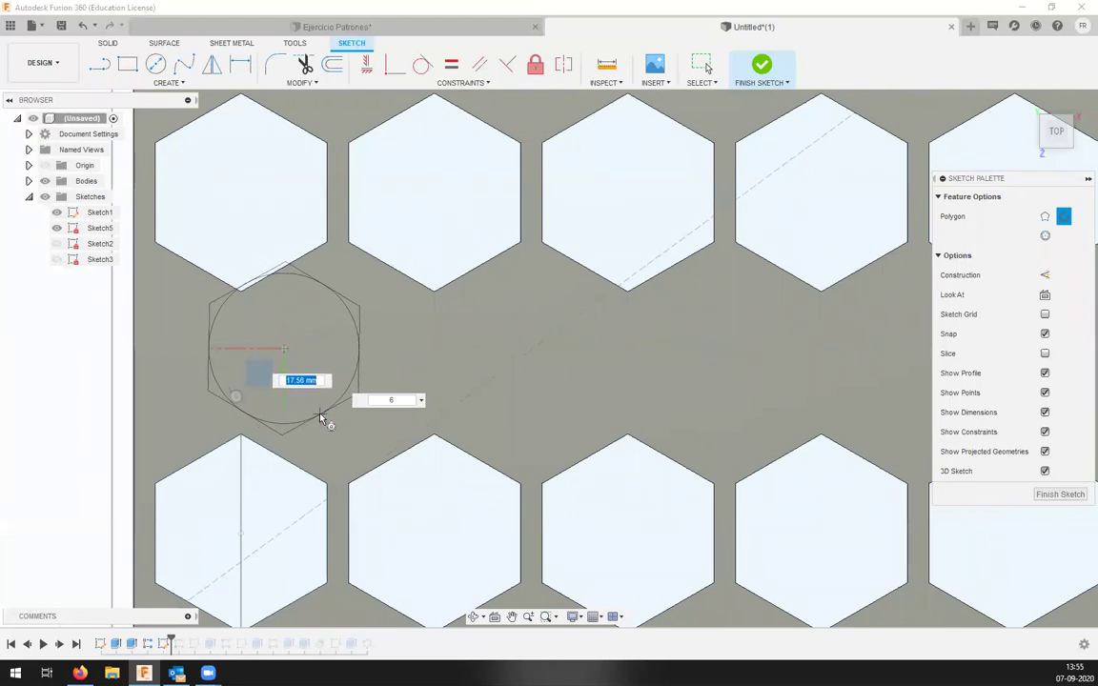
{"action": "left_click", "coordinate": [324, 417]}
{"action": "middle_click_drag", "start_coordinate": [333, 327], "coordinate": [304, 311]}
{"action": "key", "text": "Escape"}
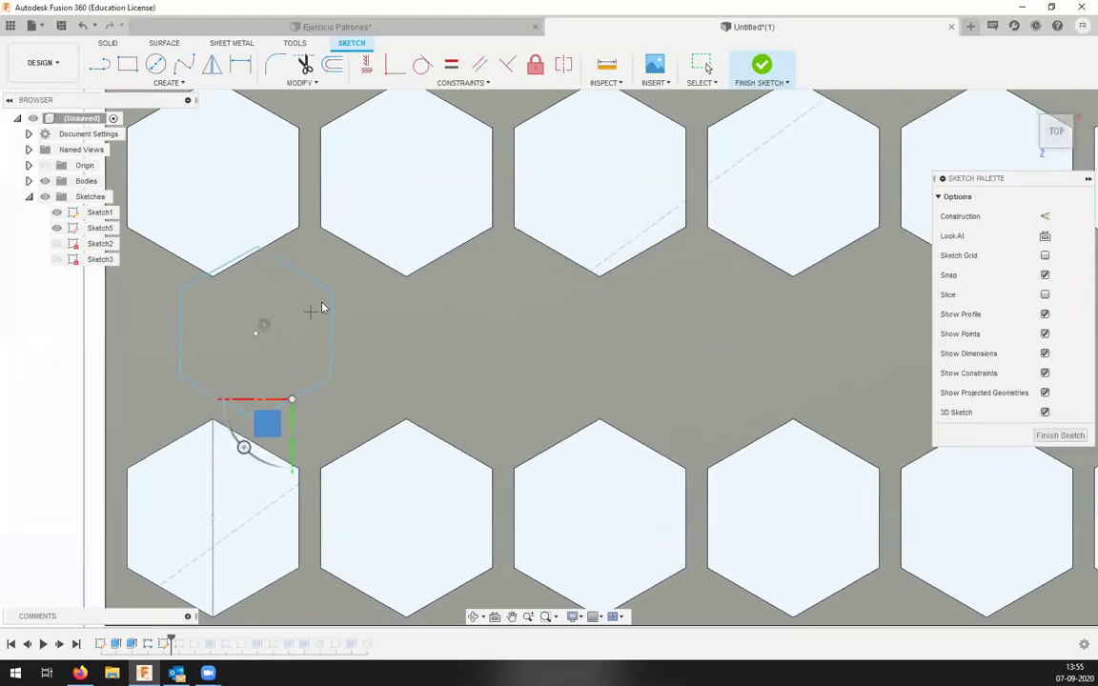
Shrink the new hexagon slightly by one of its sides and shift its centre within the gap between rows.
{"action": "left_click_drag", "start_coordinate": [332, 312], "coordinate": [300, 286]}
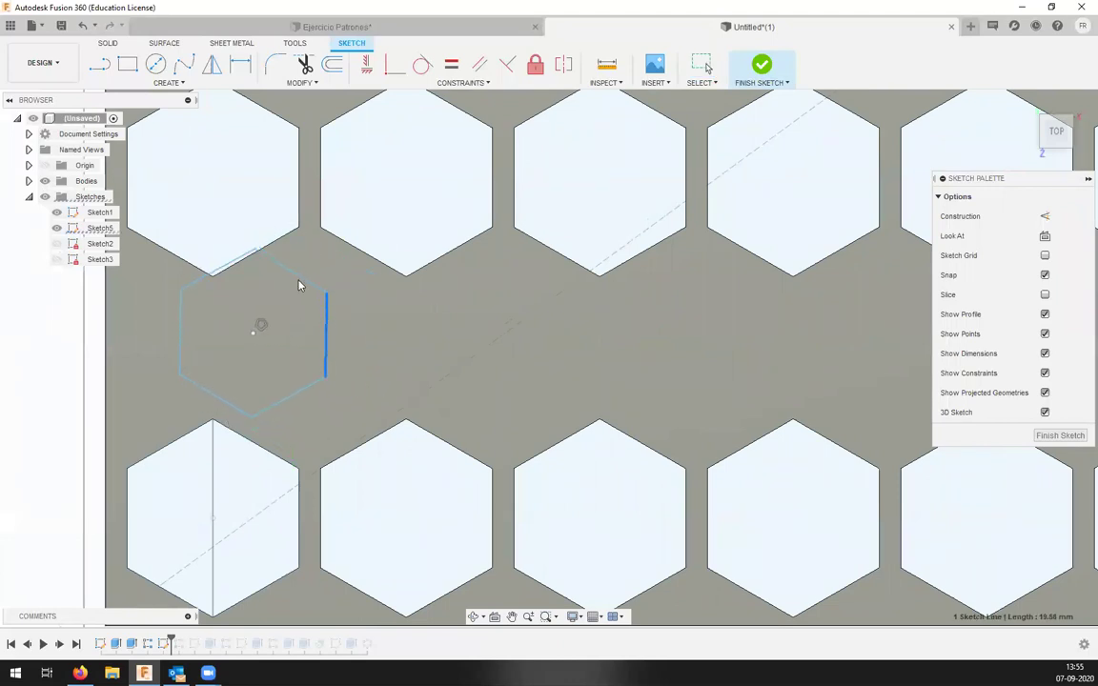
{"action": "mouse_move", "coordinate": [253, 336]}
{"action": "left_mouse_down"}
{"action": "mouse_move", "coordinate": [309, 353]}
{"action": "mouse_move", "coordinate": [258, 341]}
{"action": "mouse_move", "coordinate": [257, 356]}
{"action": "mouse_move", "coordinate": [263, 340]}
{"action": "mouse_move", "coordinate": [248, 356]}
{"action": "left_mouse_up"}
{"action": "middle_click_drag", "start_coordinate": [247, 355], "coordinate": [375, 440]}
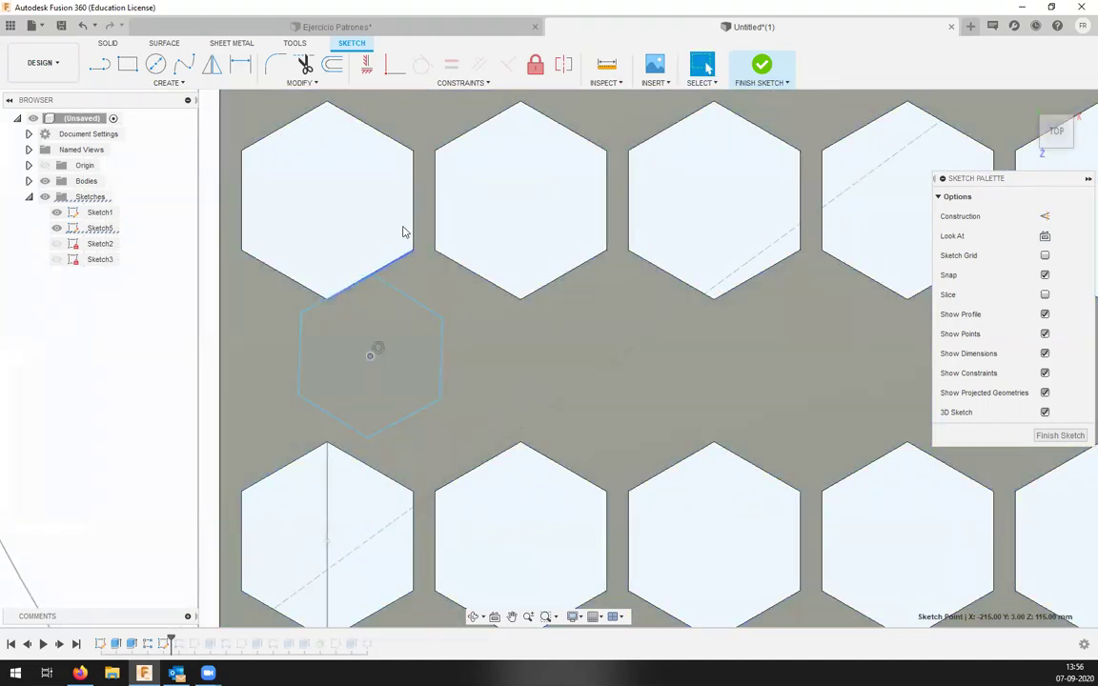
Dimension the new hexagon's width between its two opposite near-vertical sides as 40 mm.
{"action": "key", "text": "d"}
{"action": "left_click", "coordinate": [300, 384]}
{"action": "left_click", "coordinate": [370, 357]}
{"action": "left_click", "coordinate": [441, 372]}
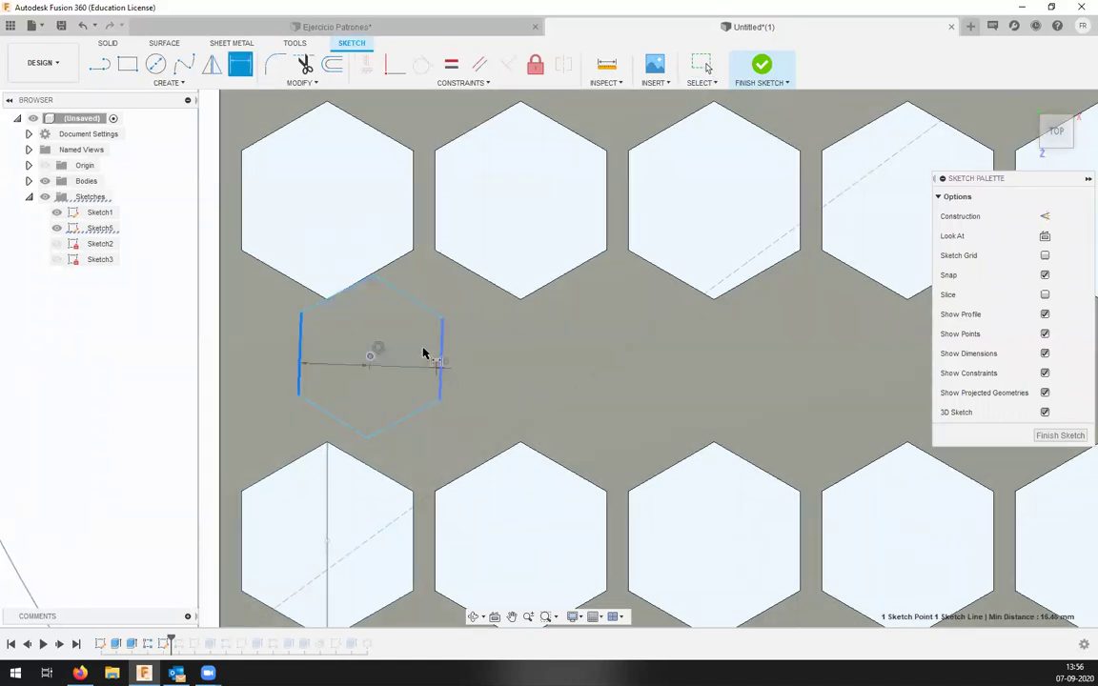
{"action": "left_click", "coordinate": [373, 232]}
{"action": "type", "text": "40"}
{"action": "key", "text": "Return"}
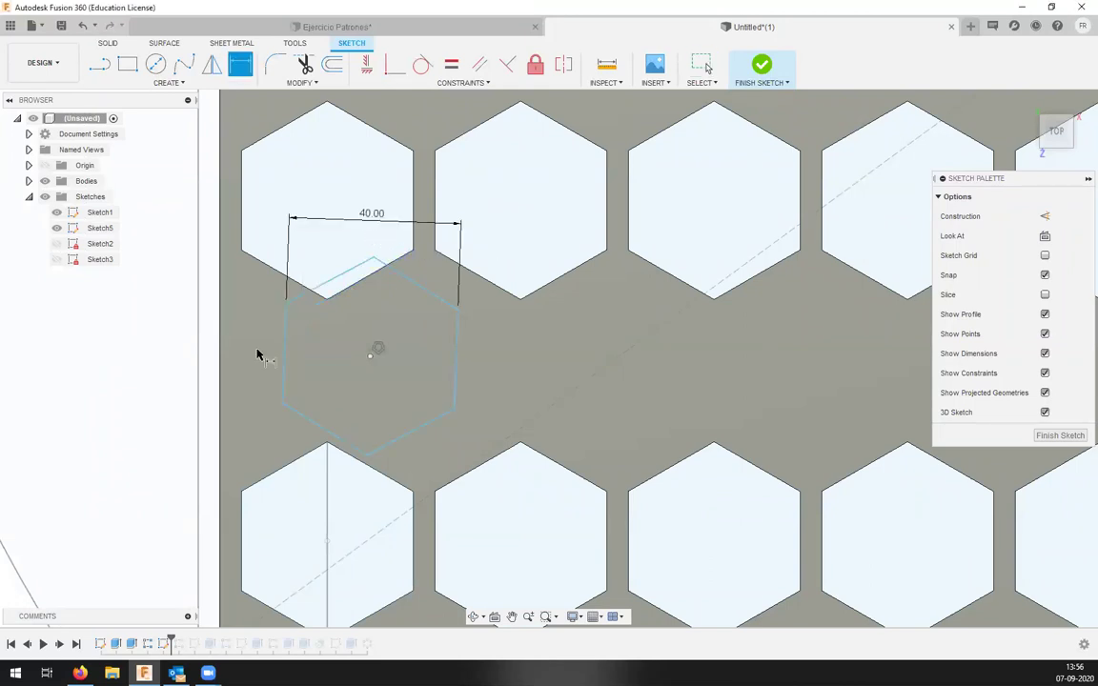
{"action": "key", "text": "Escape"}
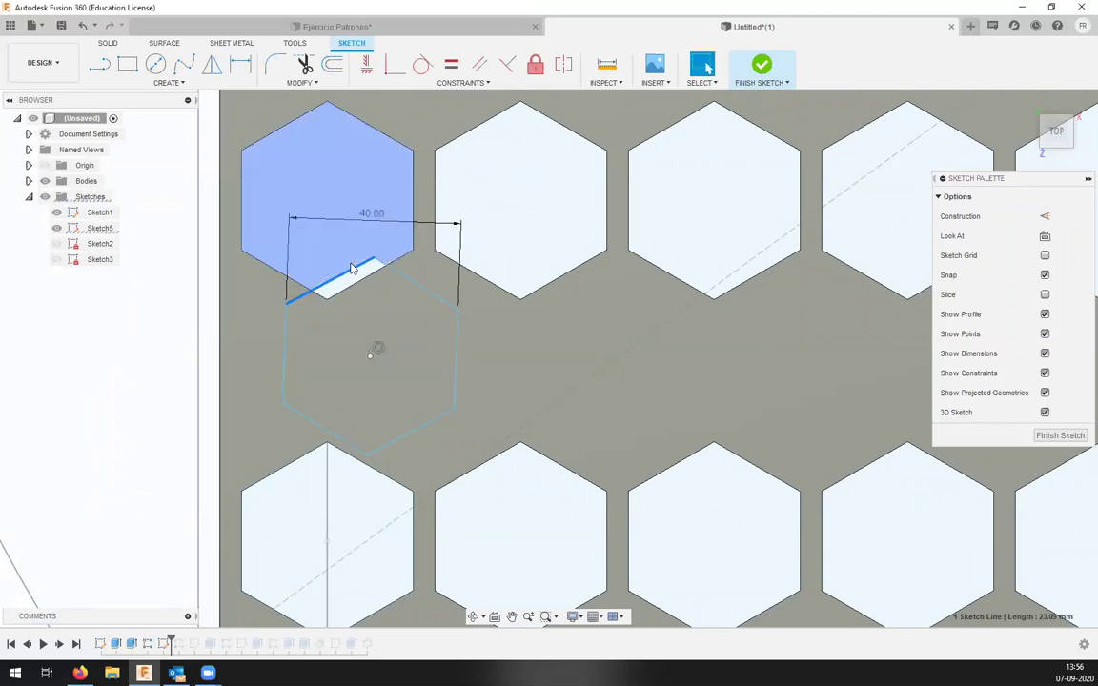
Move the hexagon midway between the first two columns and join its upper and lower vertices with a line.
{"action": "mouse_move", "coordinate": [351, 268]}
{"action": "left_mouse_down"}
{"action": "mouse_move", "coordinate": [370, 331]}
{"action": "mouse_move", "coordinate": [399, 285]}
{"action": "left_mouse_up"}
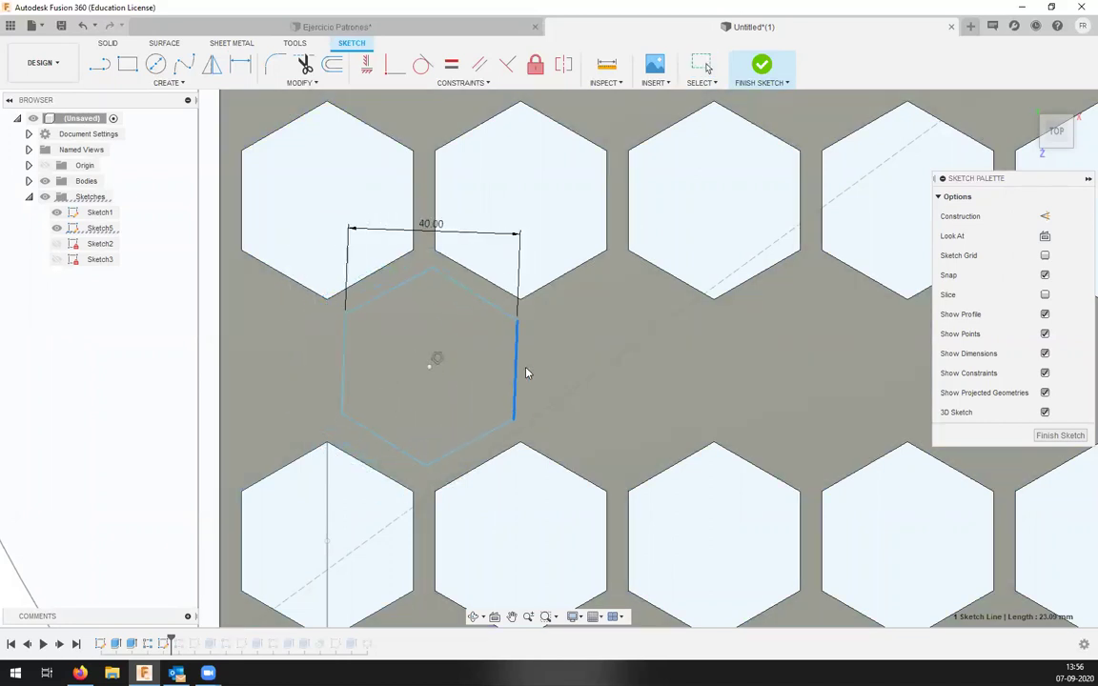
{"action": "left_click", "coordinate": [519, 380]}
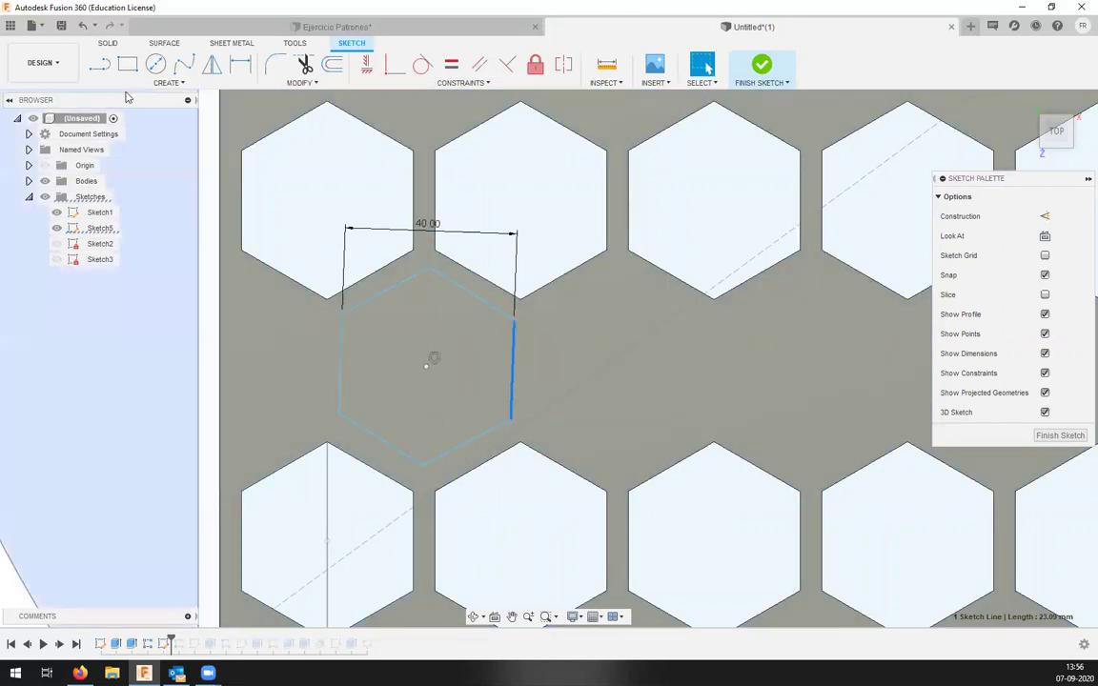
{"action": "left_click", "coordinate": [100, 67]}
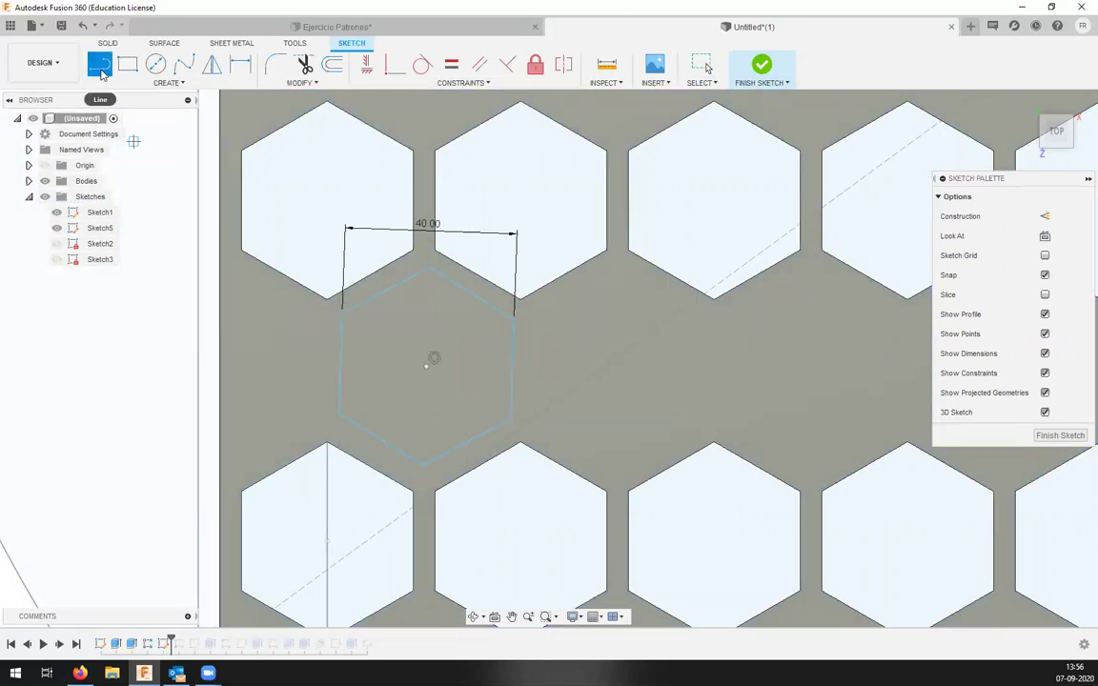
{"action": "left_click", "coordinate": [430, 269]}
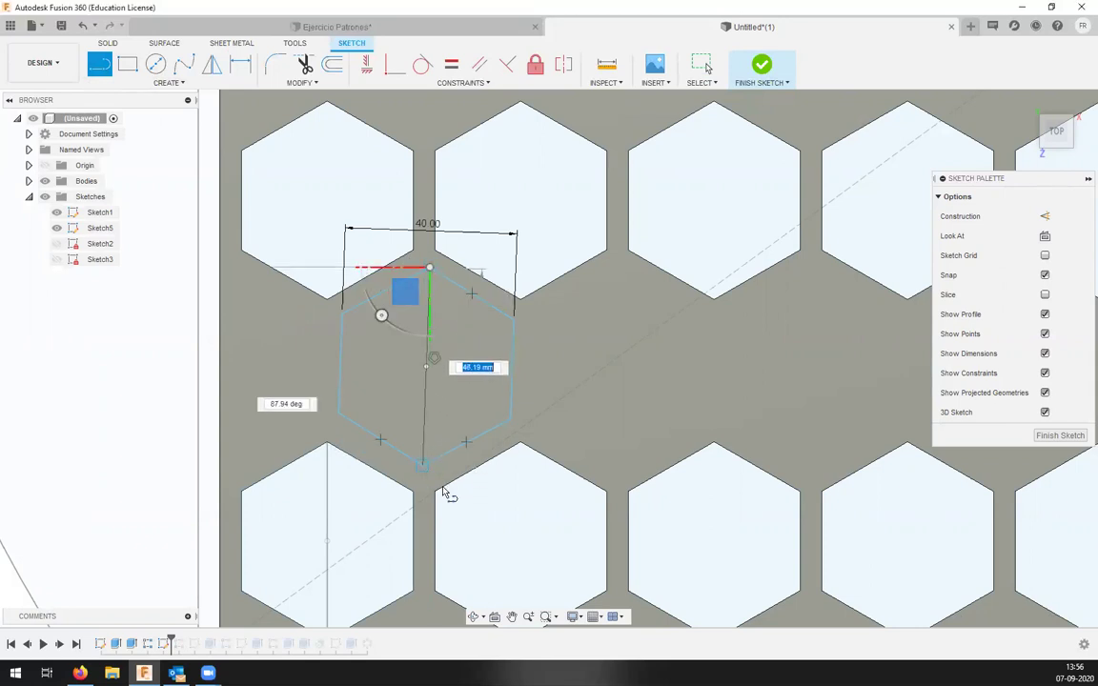
{"action": "left_click", "coordinate": [423, 464]}
{"action": "key", "text": "Escape"}
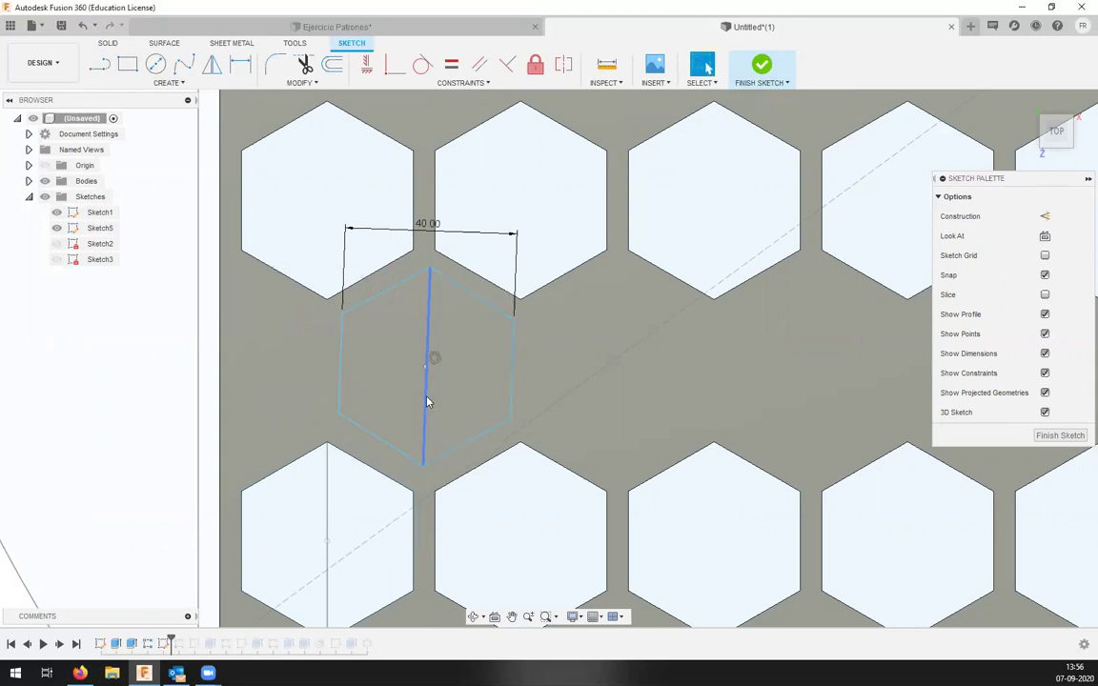
Convert the hexagon's vertex-to-vertex line into a construction line.
{"action": "right_click", "coordinate": [427, 404]}
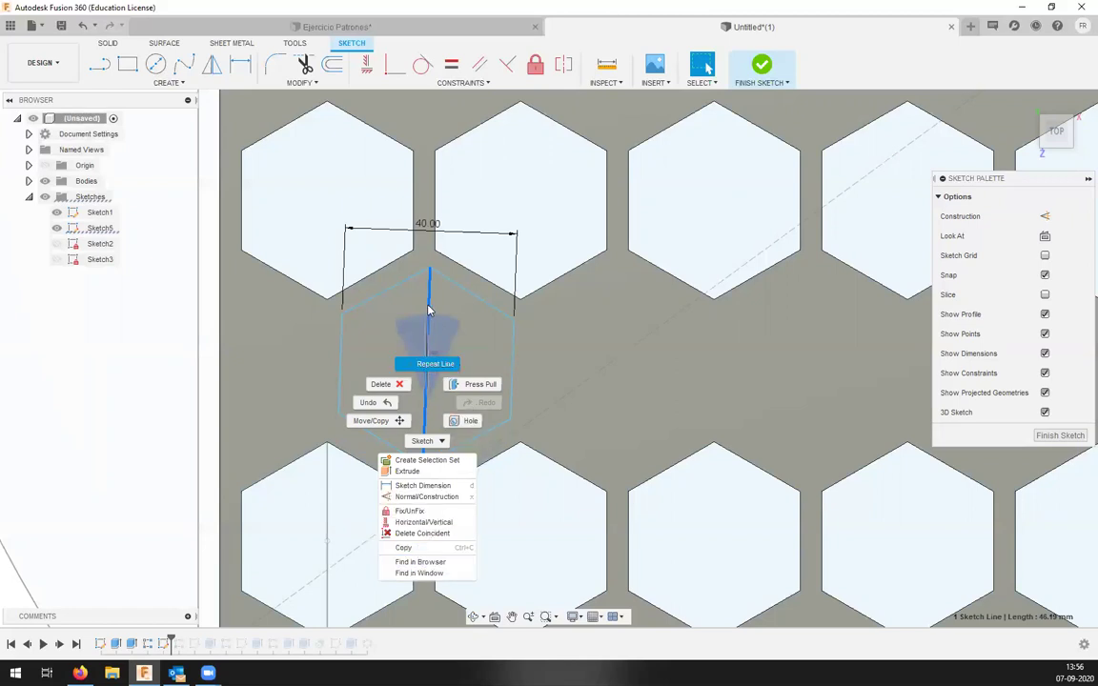
{"action": "left_click", "coordinate": [454, 498]}
{"action": "left_click", "coordinate": [597, 357]}
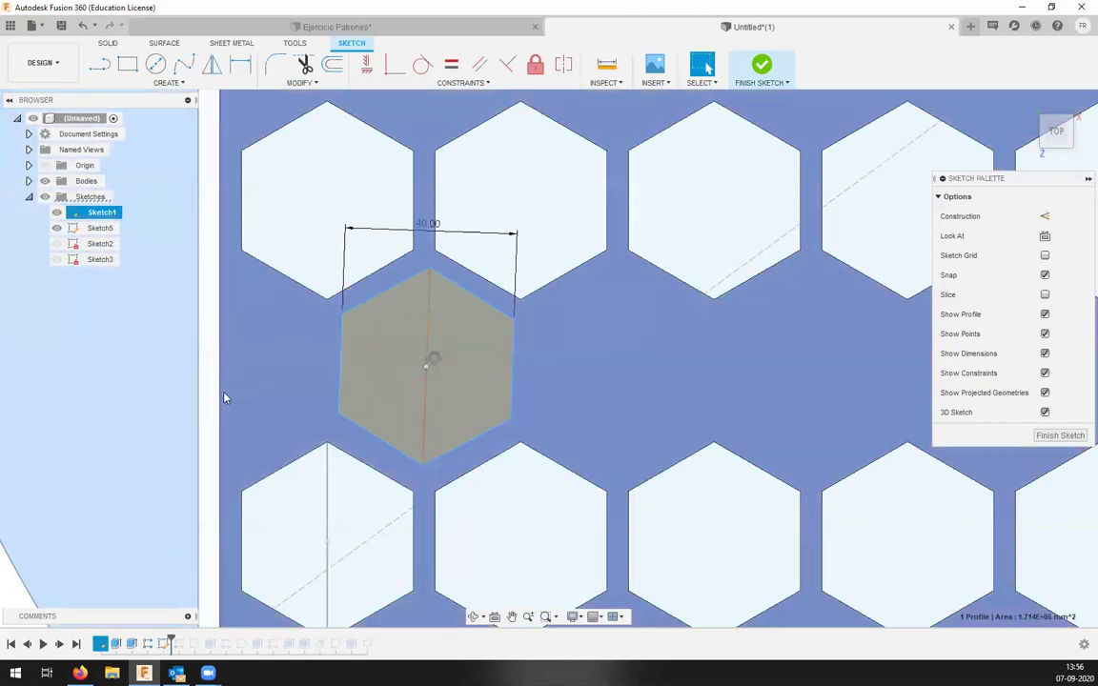
Hide Sketch1 so that only the current hexagon sketch is displayed over the perforated face.
{"action": "left_click", "coordinate": [57, 213]}
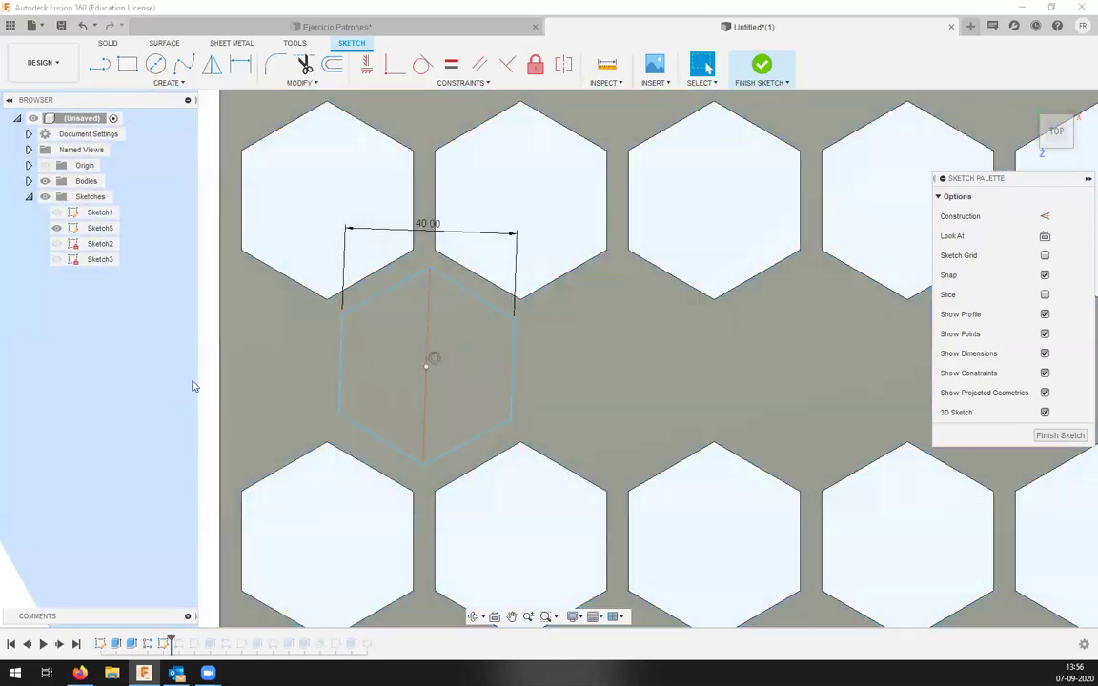
{"action": "scroll", "coordinate": [421, 372], "scroll_direction": "up", "scroll_amount": 2}
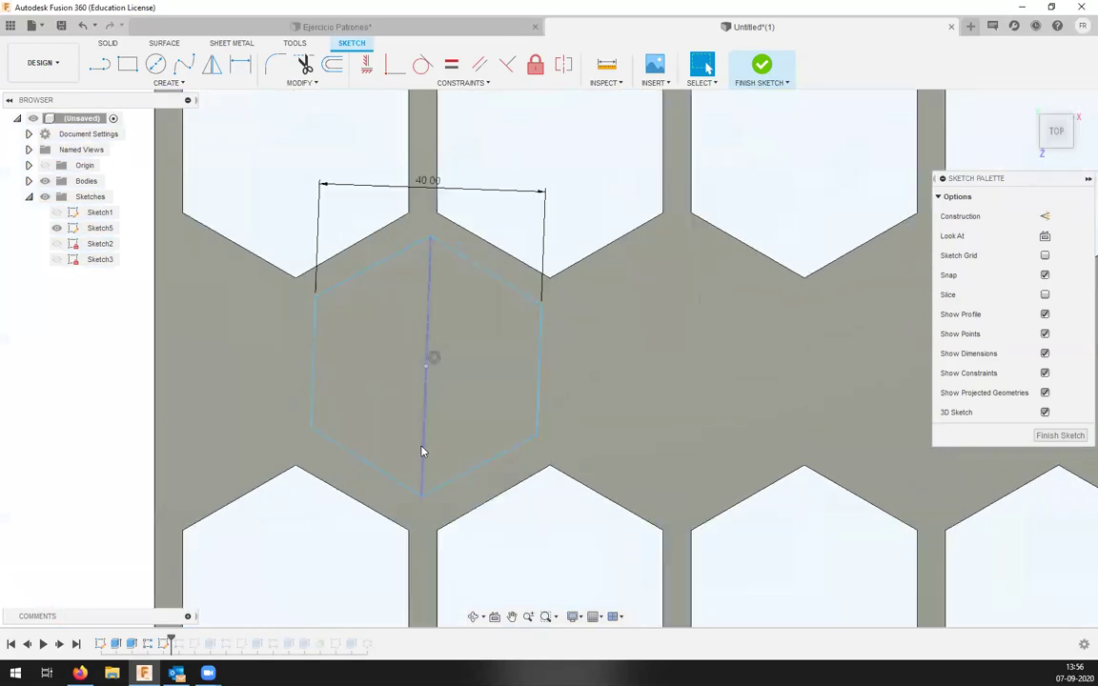
{"action": "left_click", "coordinate": [423, 517]}
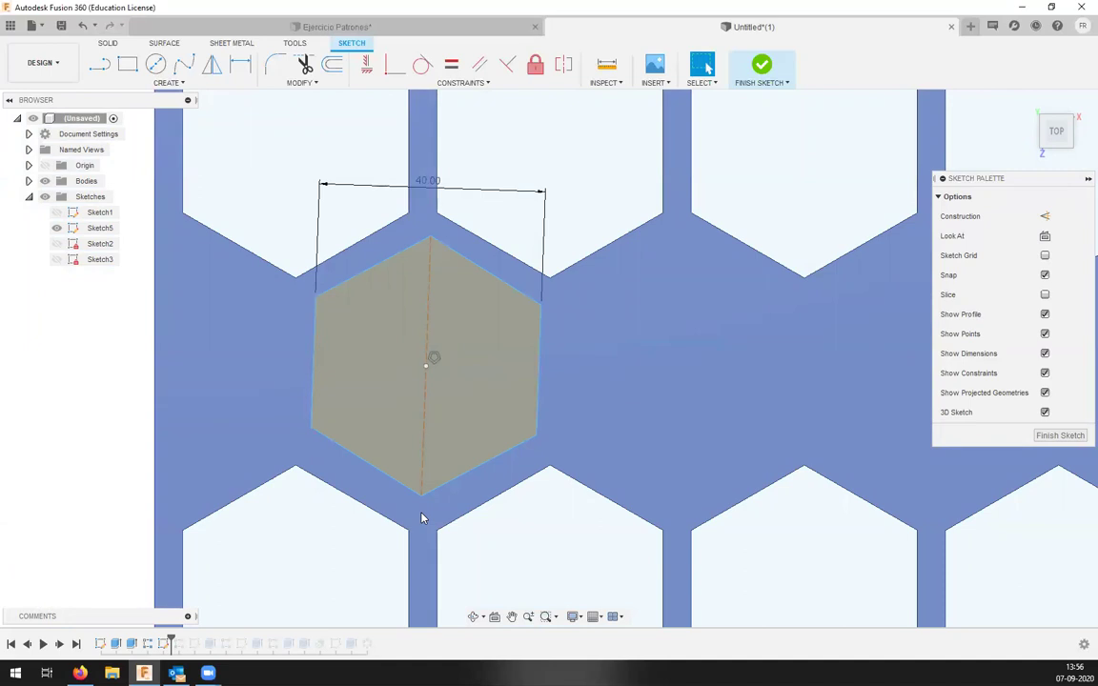
{"action": "left_click", "coordinate": [397, 253]}
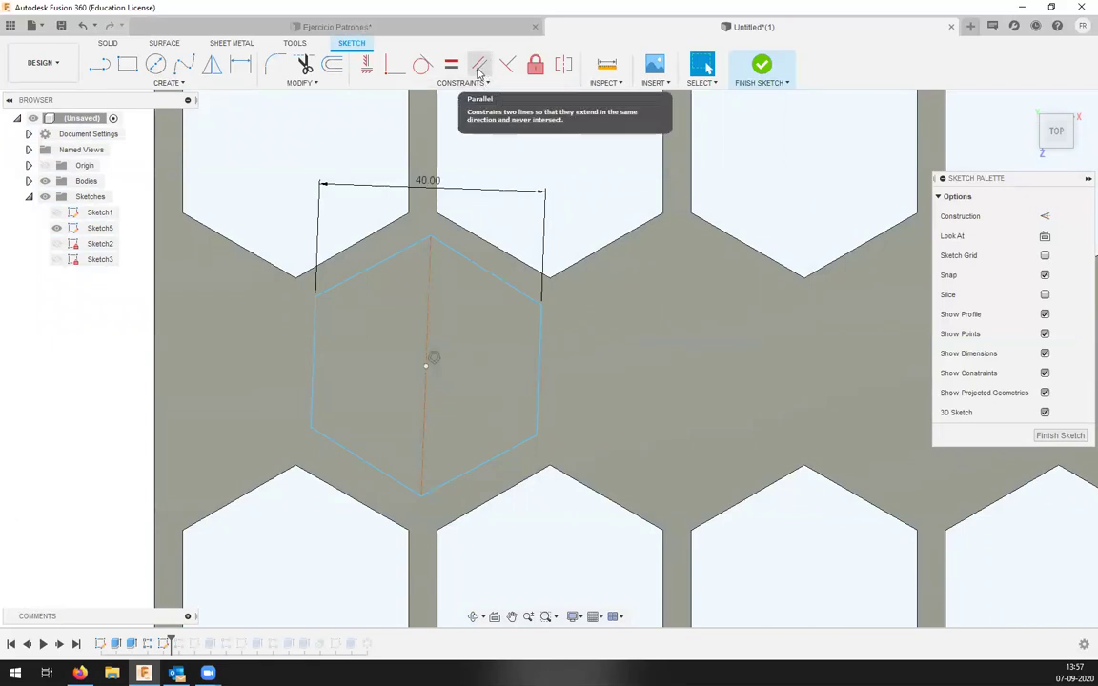
Try a Parallel constraint between the hexagon's construction line and the plate's nearest vertical edge, and undo it.
{"action": "left_click", "coordinate": [482, 67]}
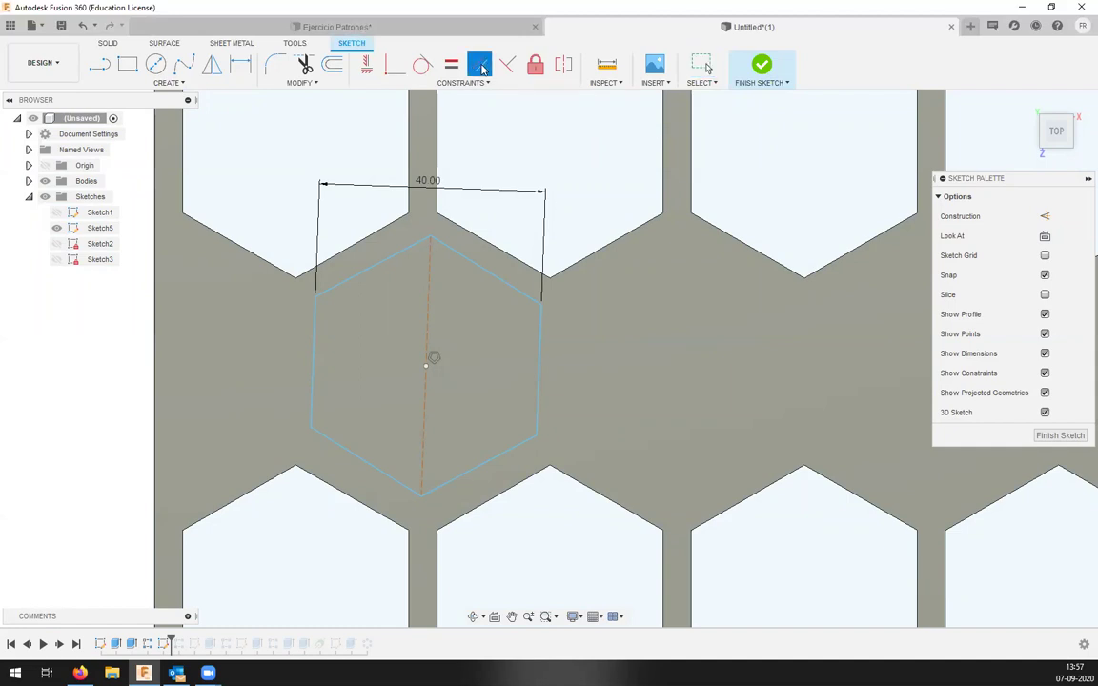
{"action": "left_click", "coordinate": [428, 324]}
{"action": "left_click", "coordinate": [431, 315]}
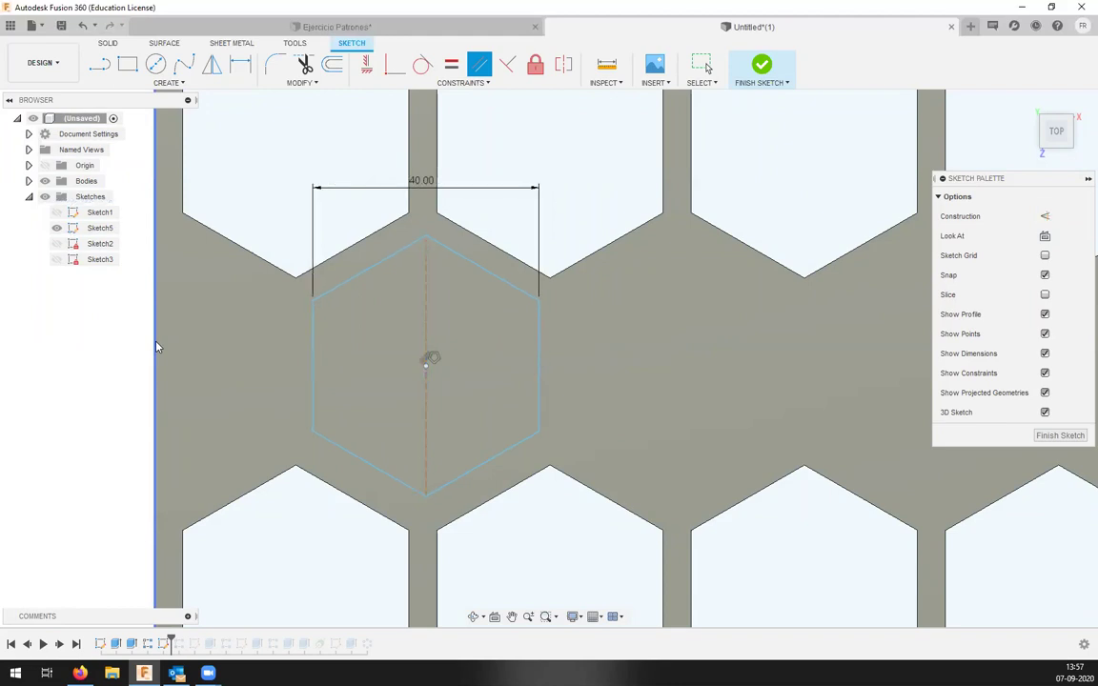
{"action": "left_click", "coordinate": [426, 307]}
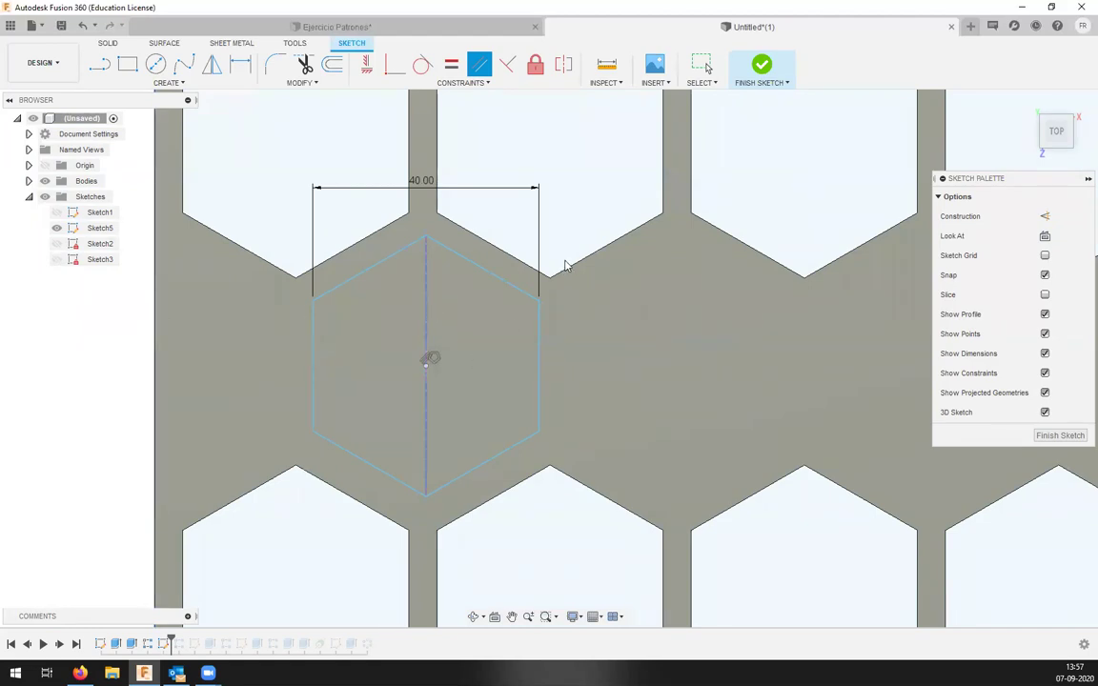
{"action": "key", "text": "Escape"}
{"action": "key", "text": "ctrl+z"}
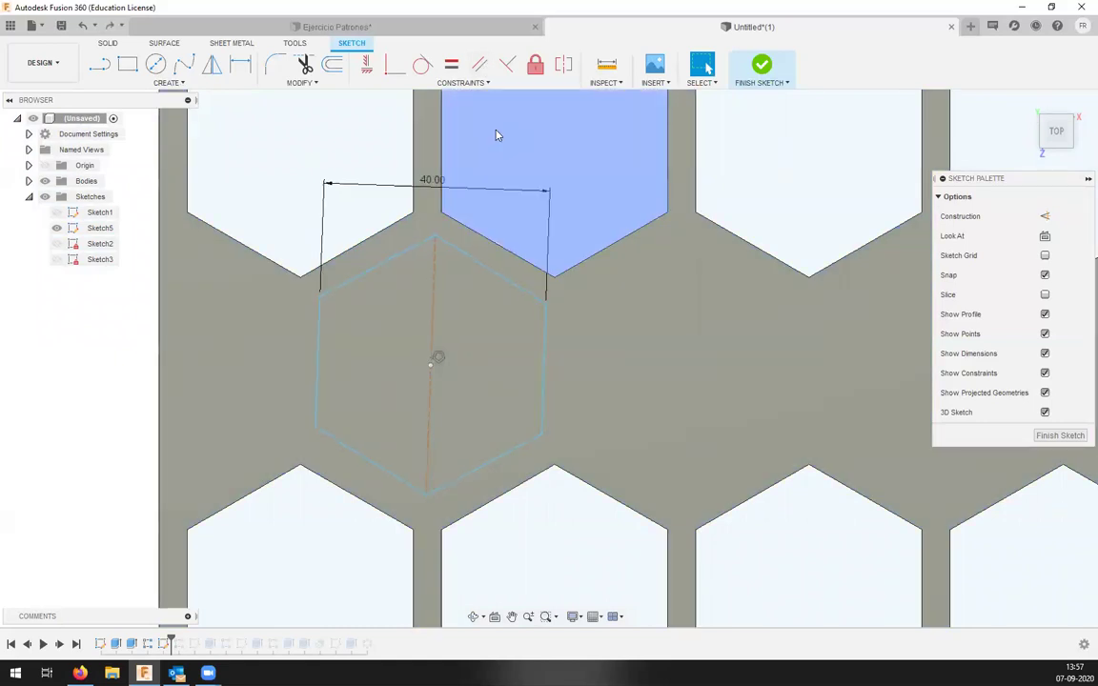
Constrain the hexagon's construction line parallel to the plate's nearest vertical edge.
{"action": "left_click", "coordinate": [484, 65]}
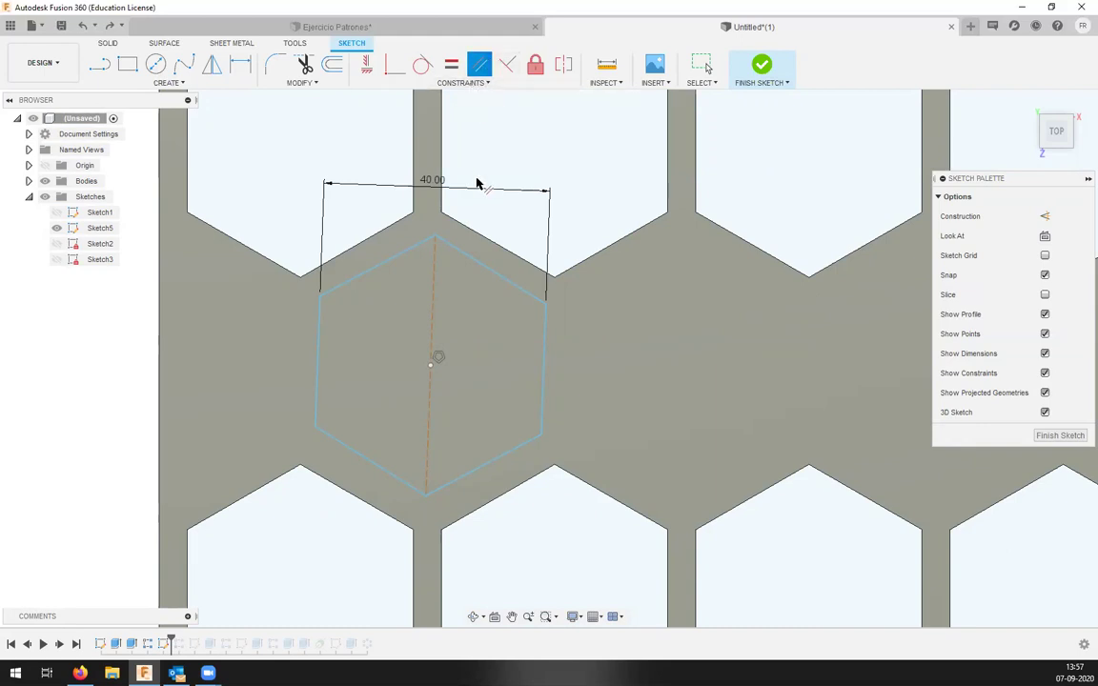
{"action": "left_click", "coordinate": [432, 277]}
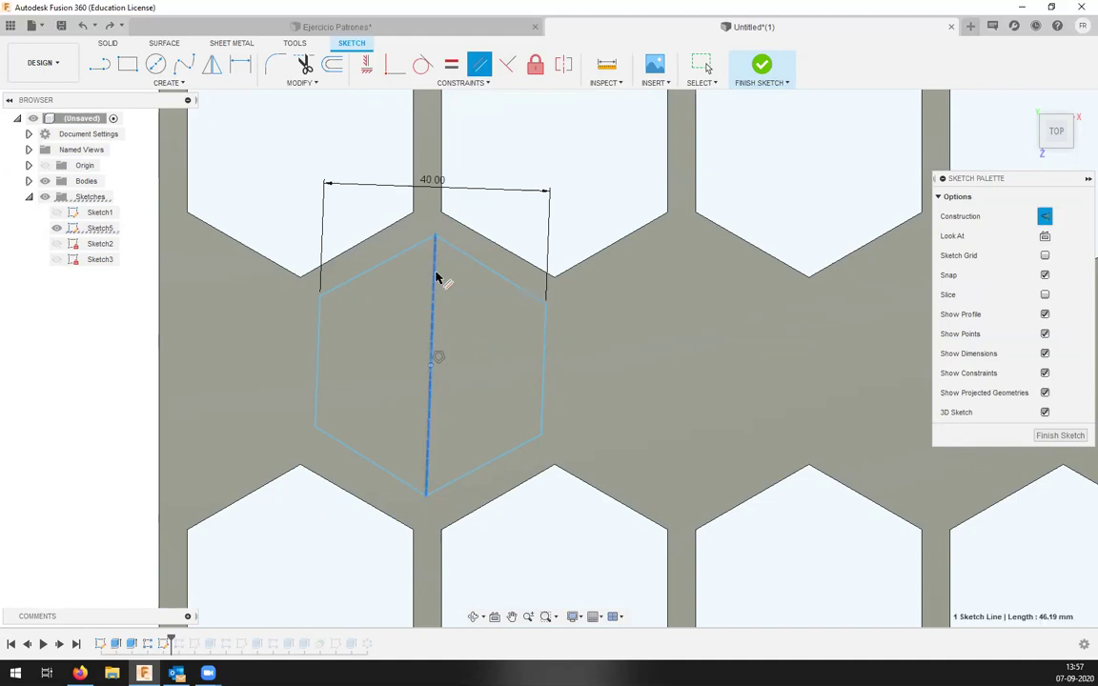
{"action": "left_click", "coordinate": [161, 297]}
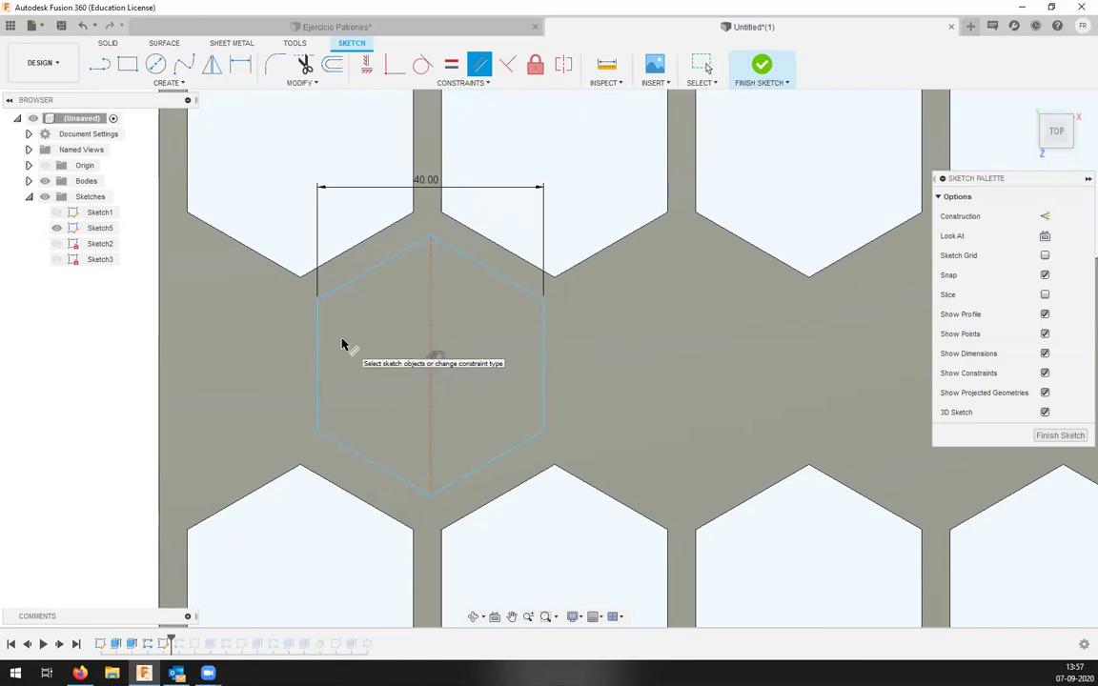
Examine in the Ejercicio Patrones document how the staggered hexagon's lower vertex is dimensioned from the neighbouring cut's corner, and return to the Untitled document.
{"action": "scroll", "coordinate": [286, 305], "scroll_direction": "down", "scroll_amount": 5}
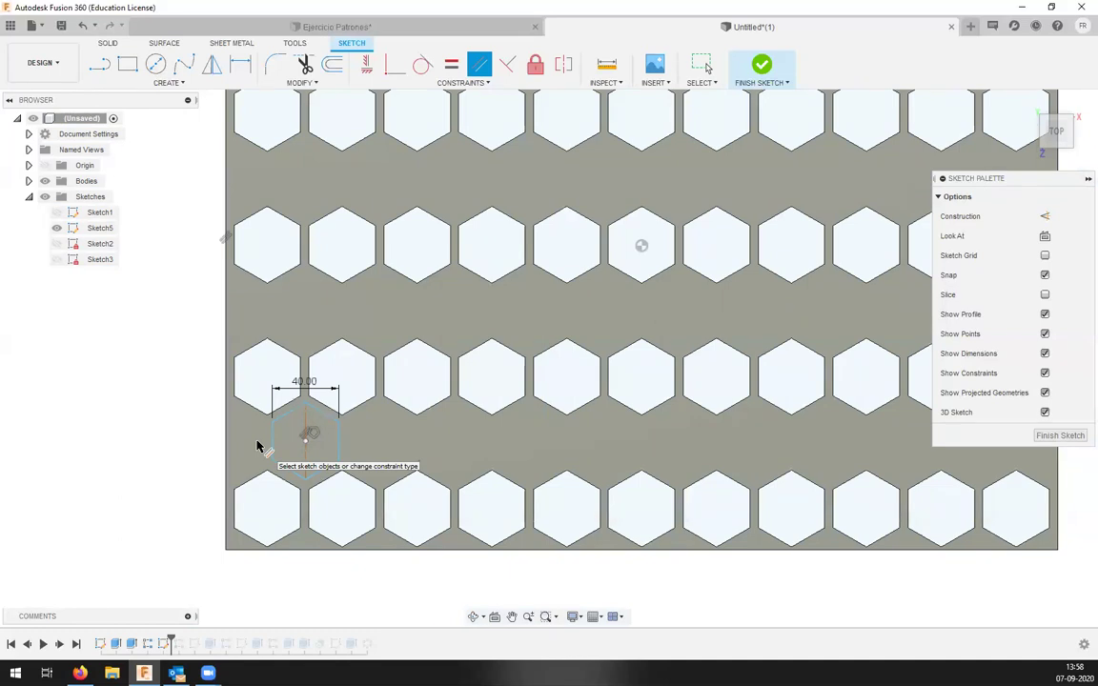
{"action": "scroll", "coordinate": [281, 457], "scroll_direction": "up", "scroll_amount": 5}
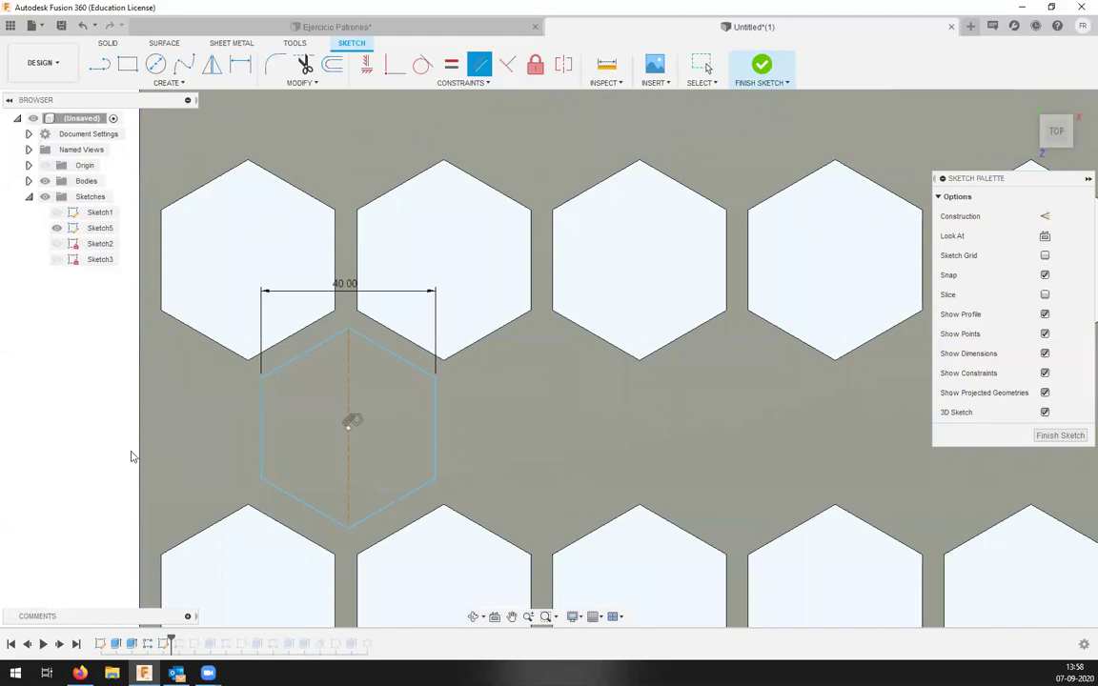
{"action": "scroll", "coordinate": [333, 551], "scroll_direction": "down", "scroll_amount": 3}
{"action": "scroll", "coordinate": [345, 565], "scroll_direction": "up", "scroll_amount": 3}
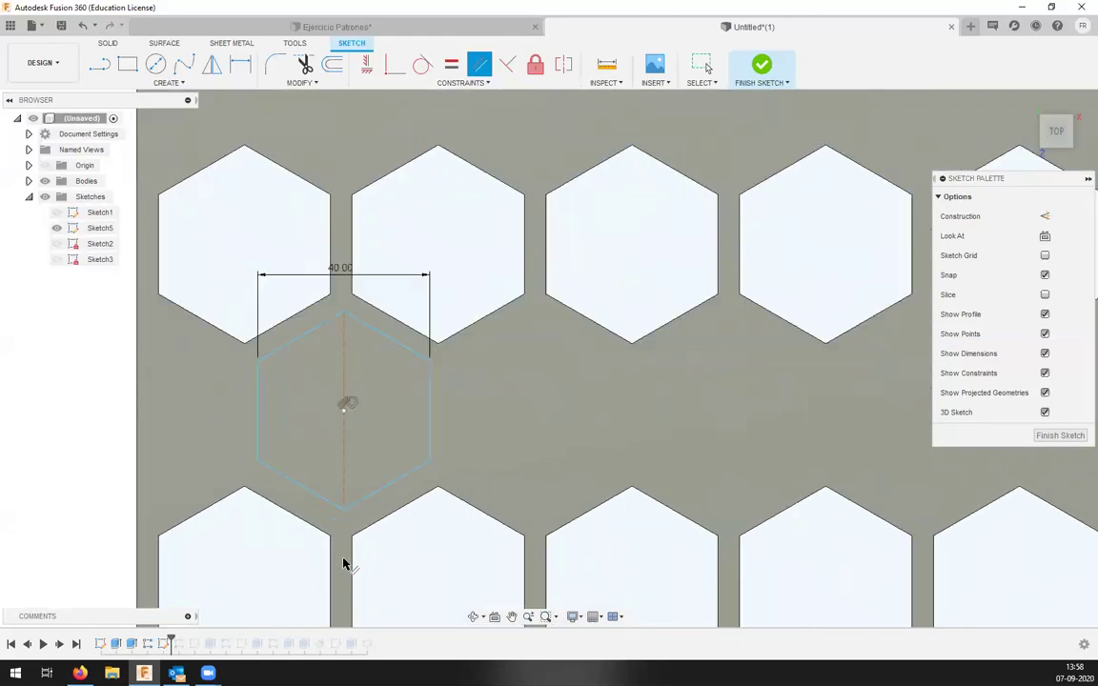
{"action": "scroll", "coordinate": [387, 448], "scroll_direction": "up", "scroll_amount": 5}
{"action": "key", "text": "d"}
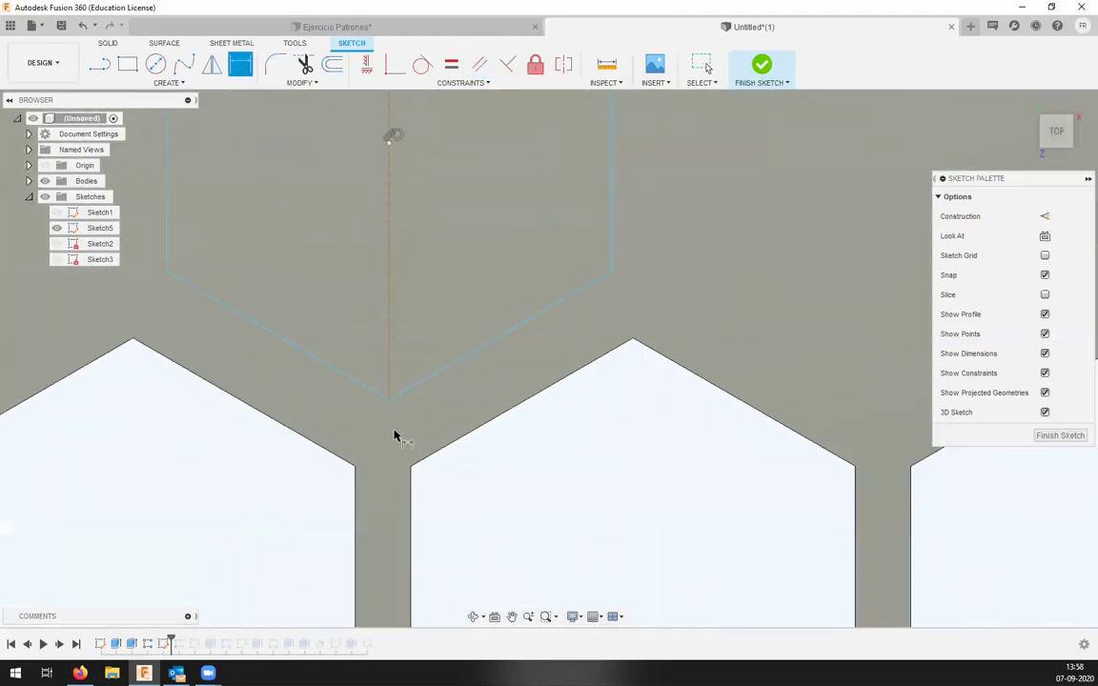
{"action": "left_click", "coordinate": [400, 29]}
{"action": "scroll", "coordinate": [374, 455], "scroll_direction": "down", "scroll_amount": 3}
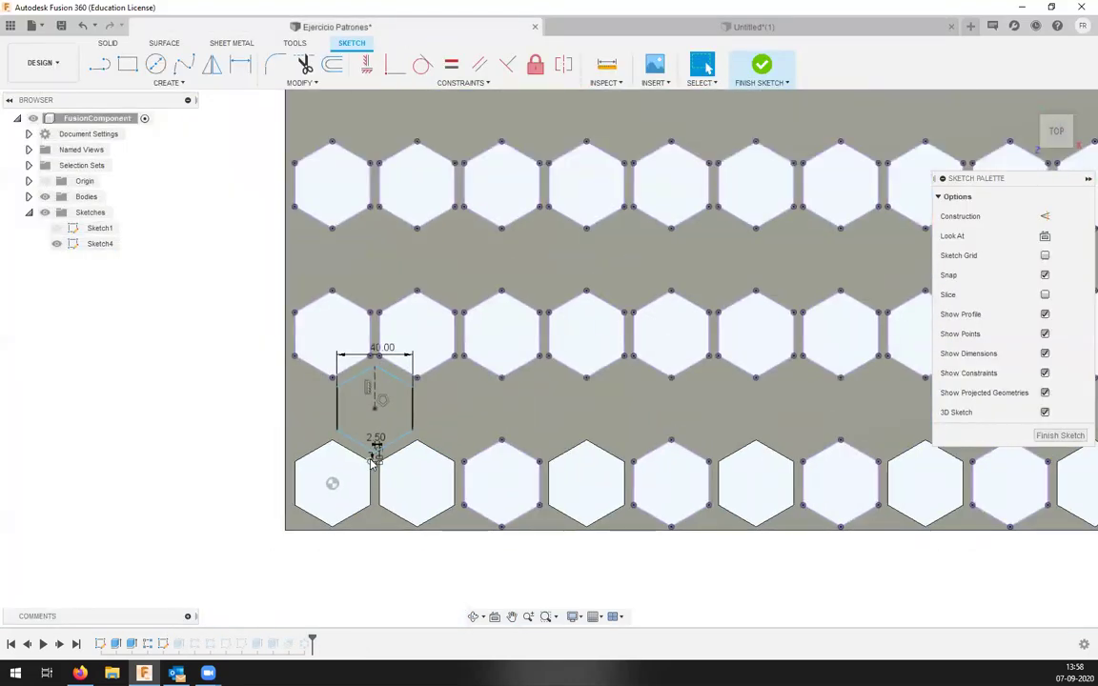
{"action": "scroll", "coordinate": [375, 458], "scroll_direction": "up", "scroll_amount": 5}
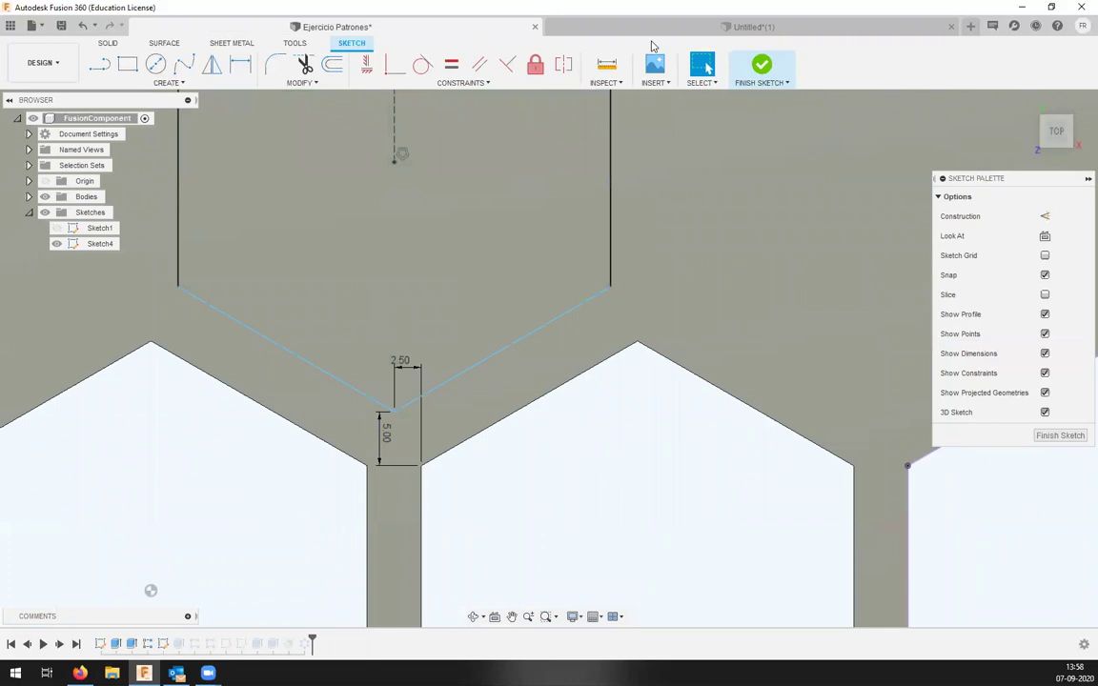
{"action": "left_click", "coordinate": [654, 29]}
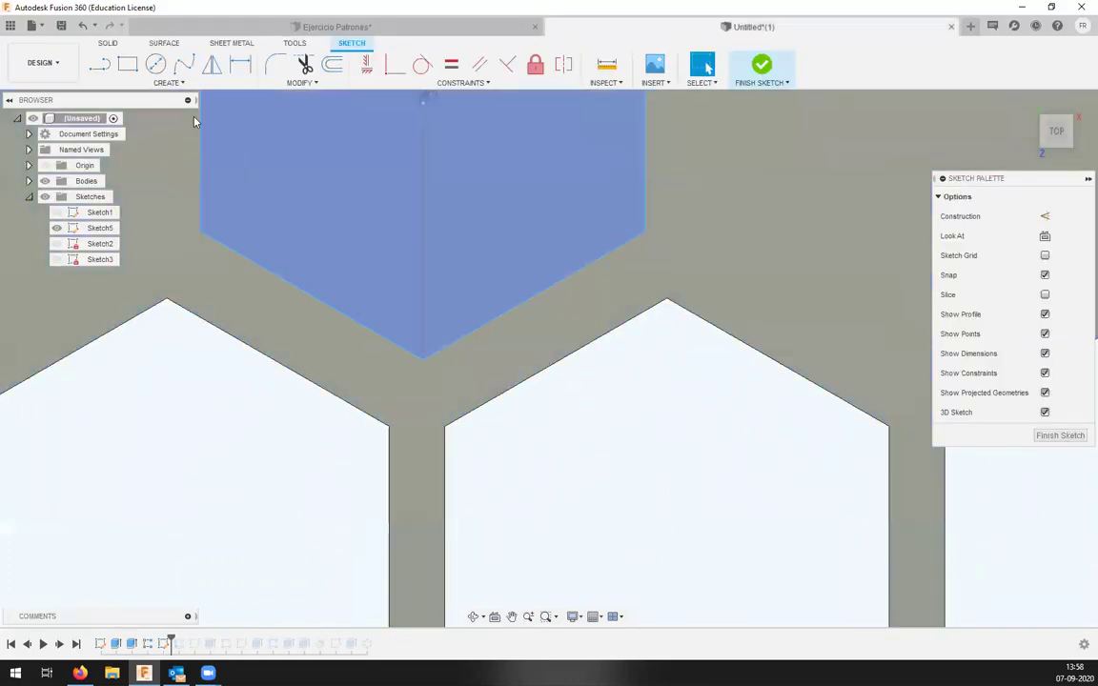
Draw a horizontal line between the facing upper corners of the two hexagonal cuts below the new hexagon.
{"action": "key", "text": "l"}
{"action": "left_click", "coordinate": [389, 426]}
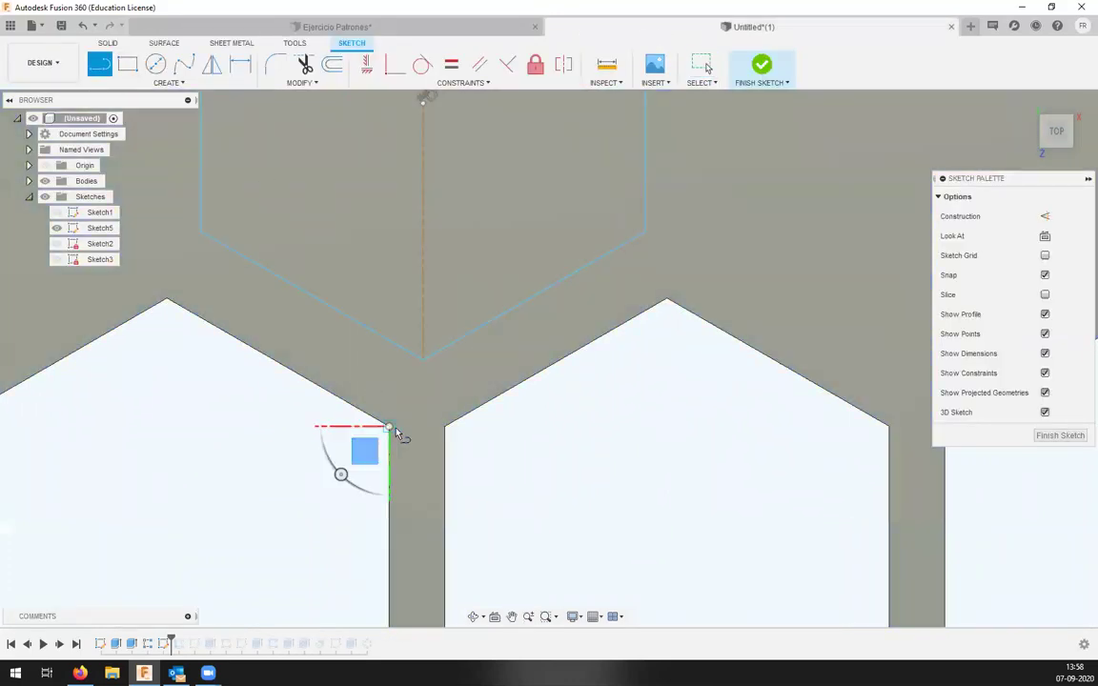
{"action": "left_click", "coordinate": [445, 427]}
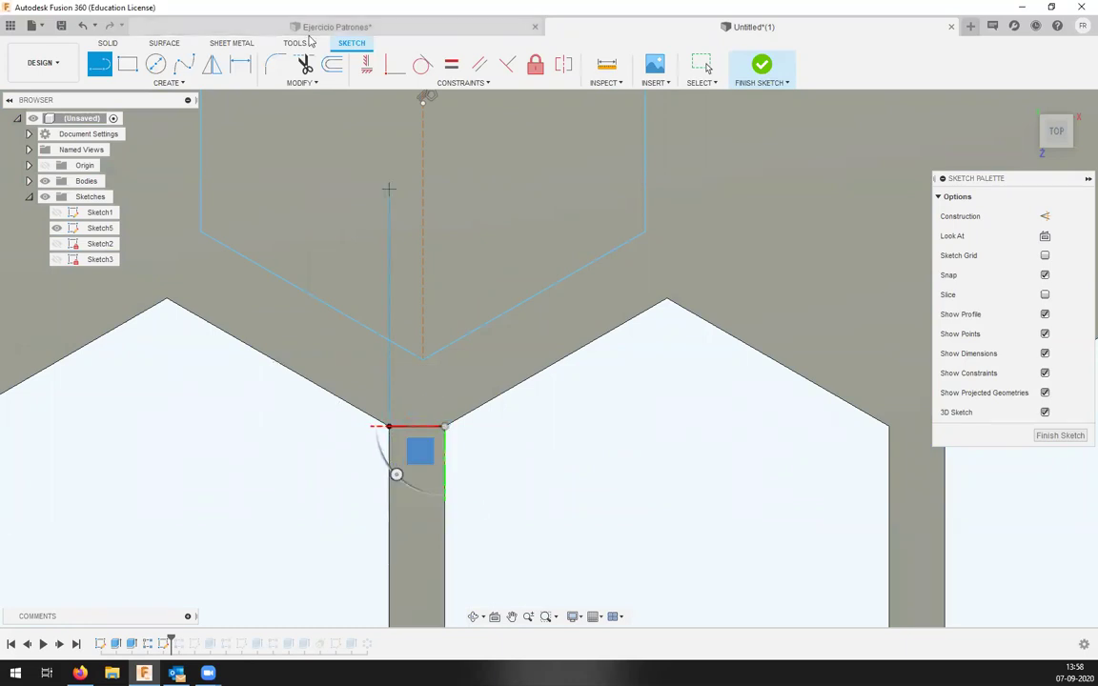
Compare the hexagon's lower vertex spacing with the finished sketch in Ejercicio Patrones and return to the Untitled document.
{"action": "left_click", "coordinate": [314, 28]}
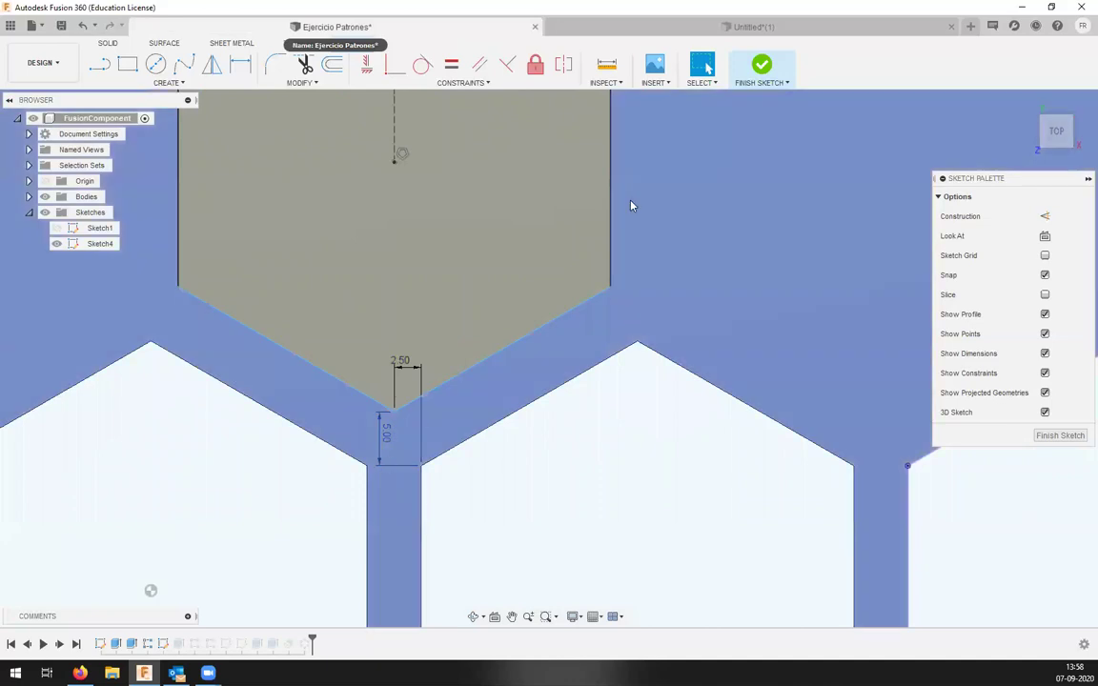
{"action": "left_click", "coordinate": [706, 31]}
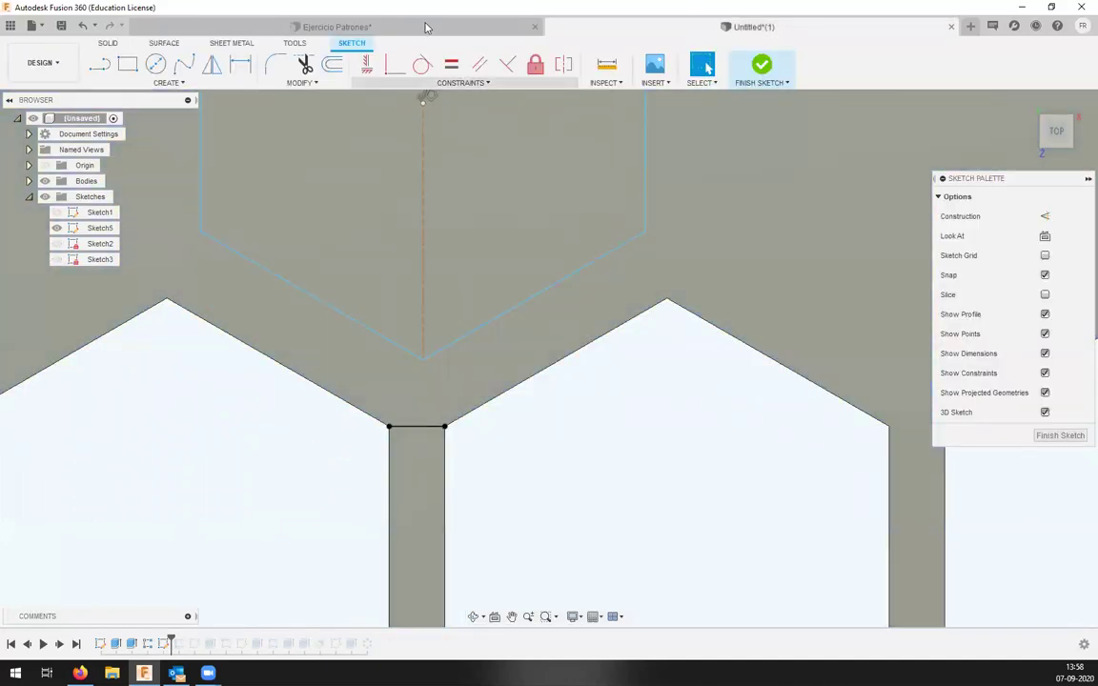
{"action": "left_click", "coordinate": [421, 25]}
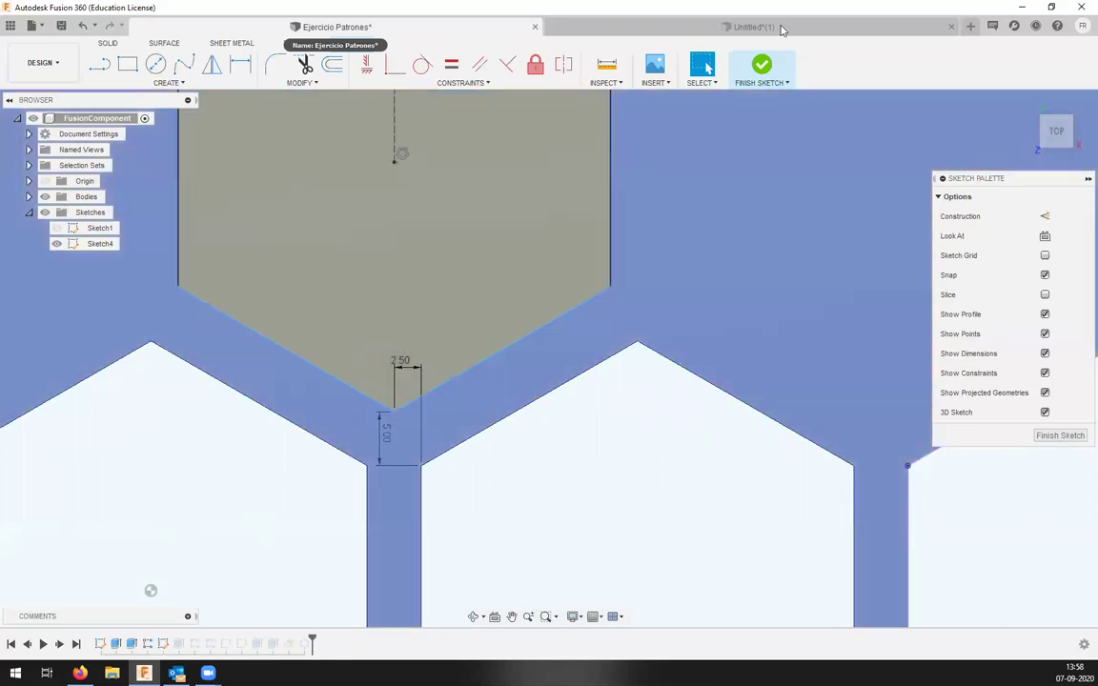
{"action": "key", "text": "ctrl+Tab"}
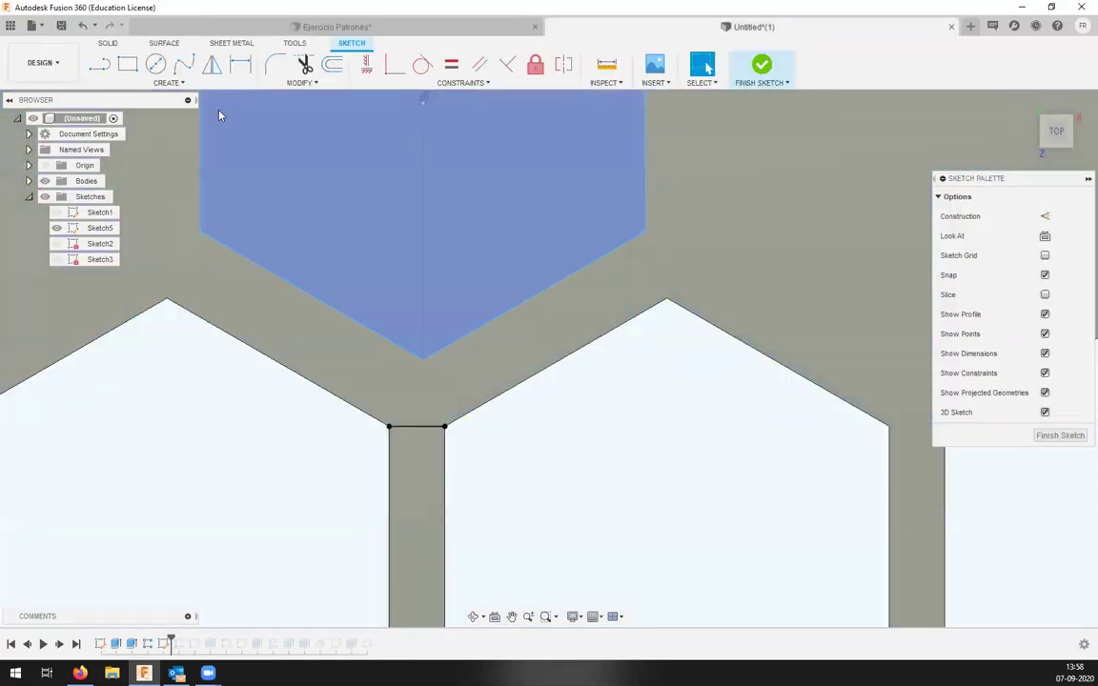
{"action": "key", "text": "l"}
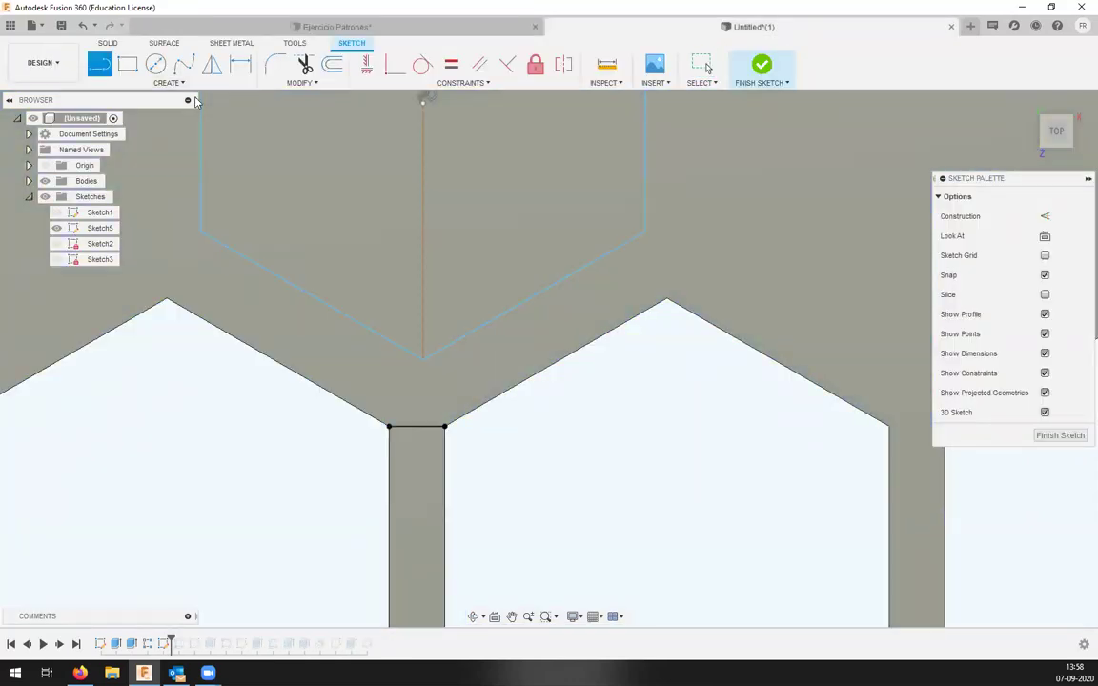
{"action": "left_click", "coordinate": [416, 427]}
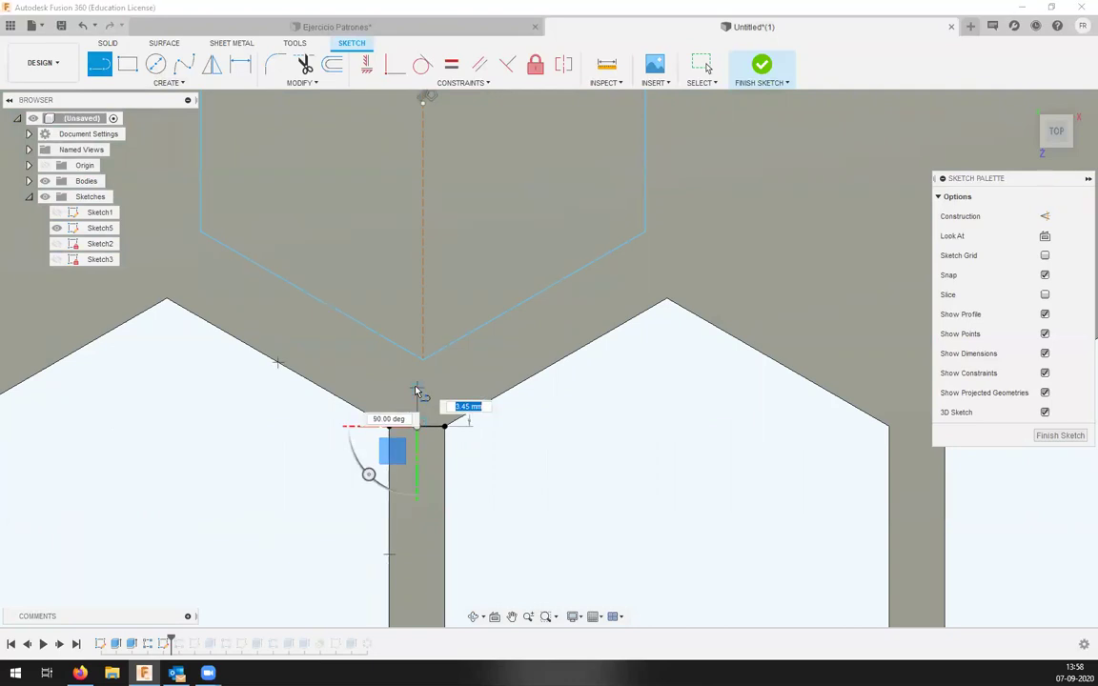
{"action": "key", "text": "Escape"}
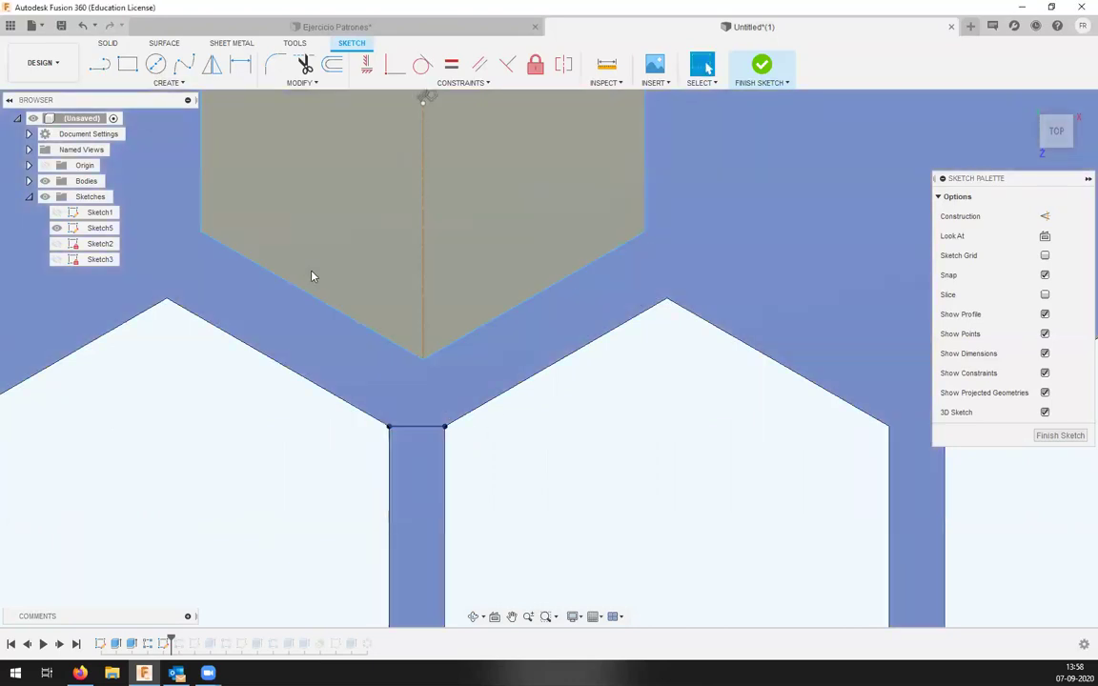
Draw a 5 mm vertical line upward from the midpoint of the horizontal line between the two hexagonal cuts.
{"action": "key", "text": "x"}
{"action": "key", "text": "l"}
{"action": "scroll", "coordinate": [410, 429], "scroll_direction": "down", "scroll_amount": 2}
{"action": "scroll", "coordinate": [414, 431], "scroll_direction": "up", "scroll_amount": 8}
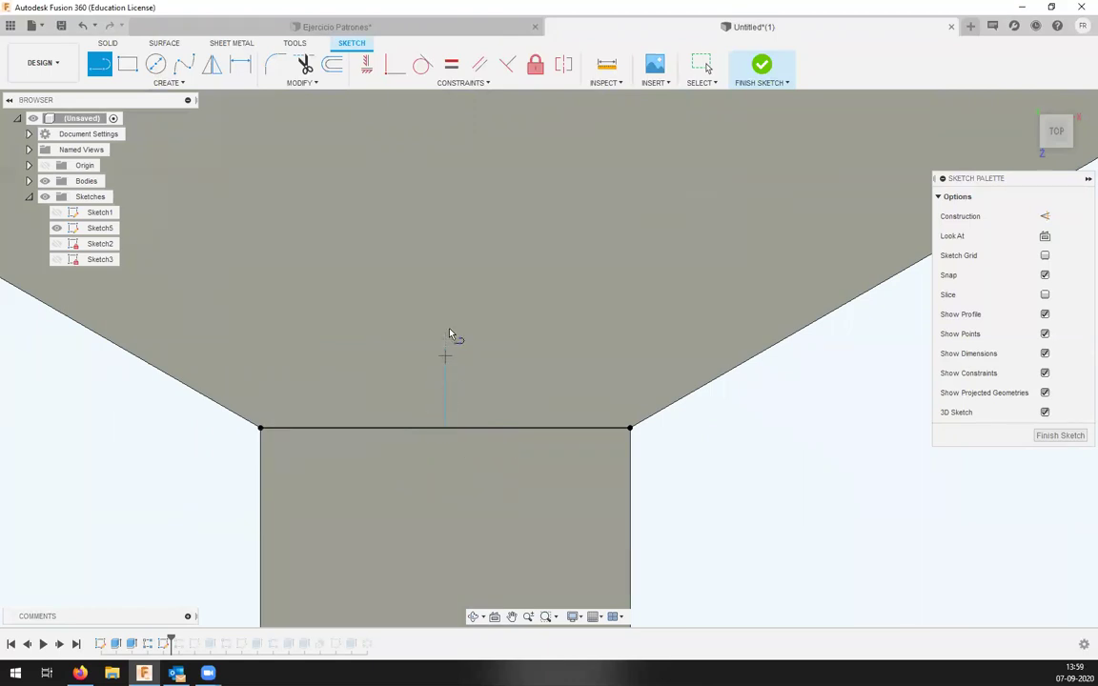
{"action": "left_click", "coordinate": [445, 429]}
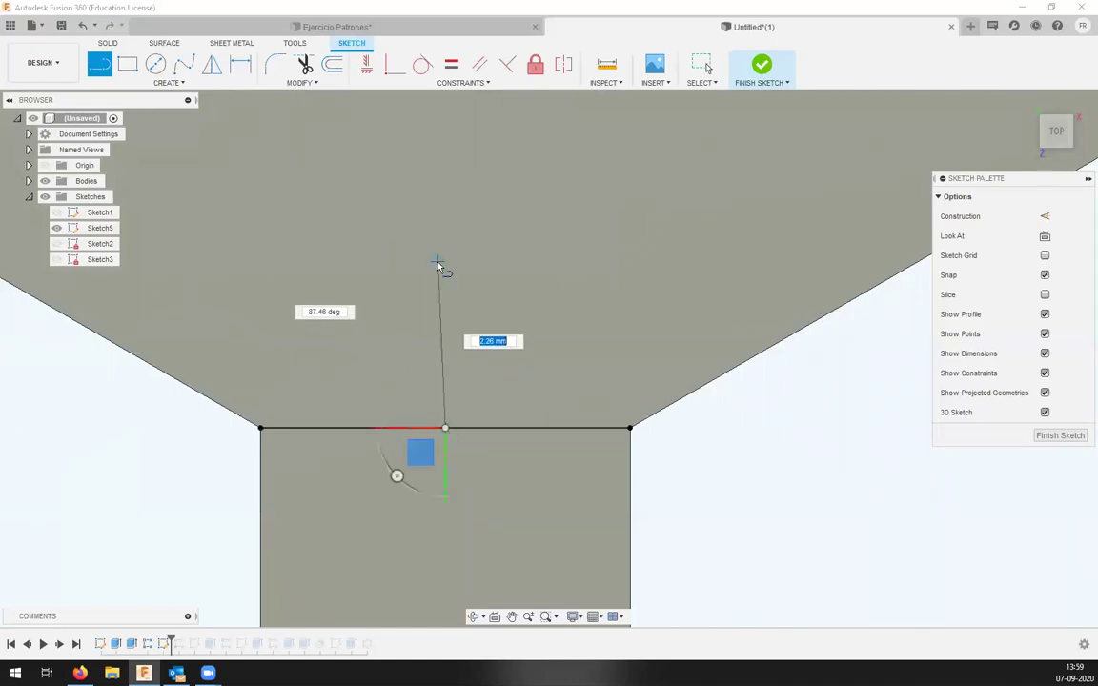
{"action": "type", "text": "5"}
{"action": "key", "text": "Tab"}
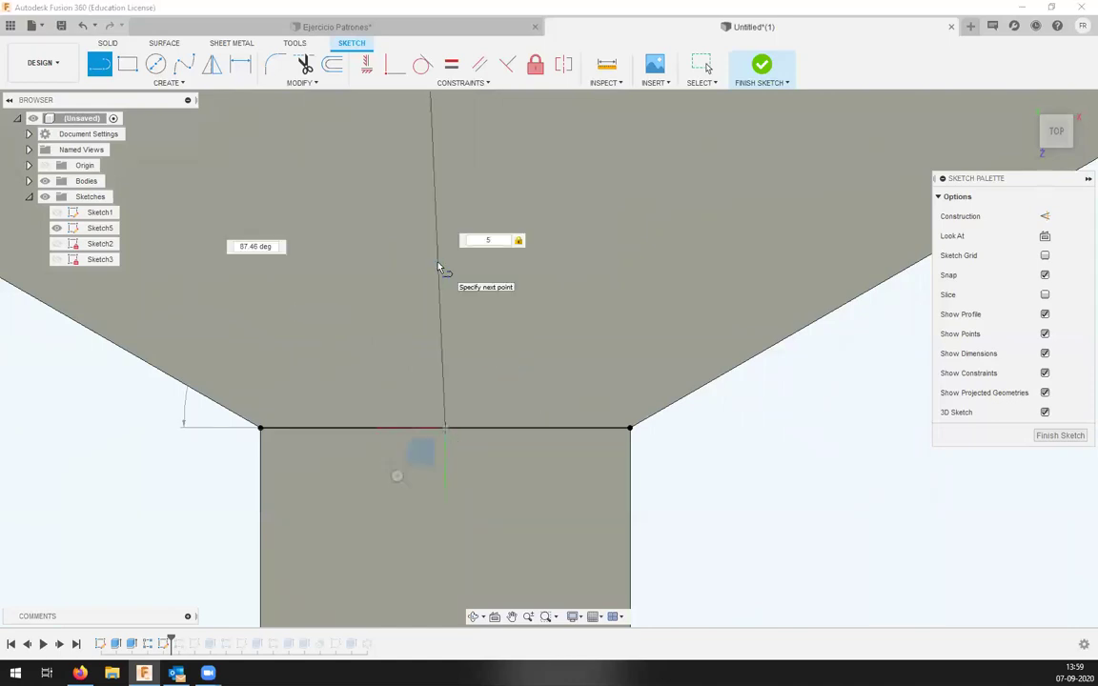
{"action": "scroll", "coordinate": [414, 228], "scroll_direction": "down", "scroll_amount": 2}
{"action": "middle_click_drag", "start_coordinate": [429, 213], "coordinate": [467, 357]}
{"action": "left_click", "coordinate": [481, 241]}
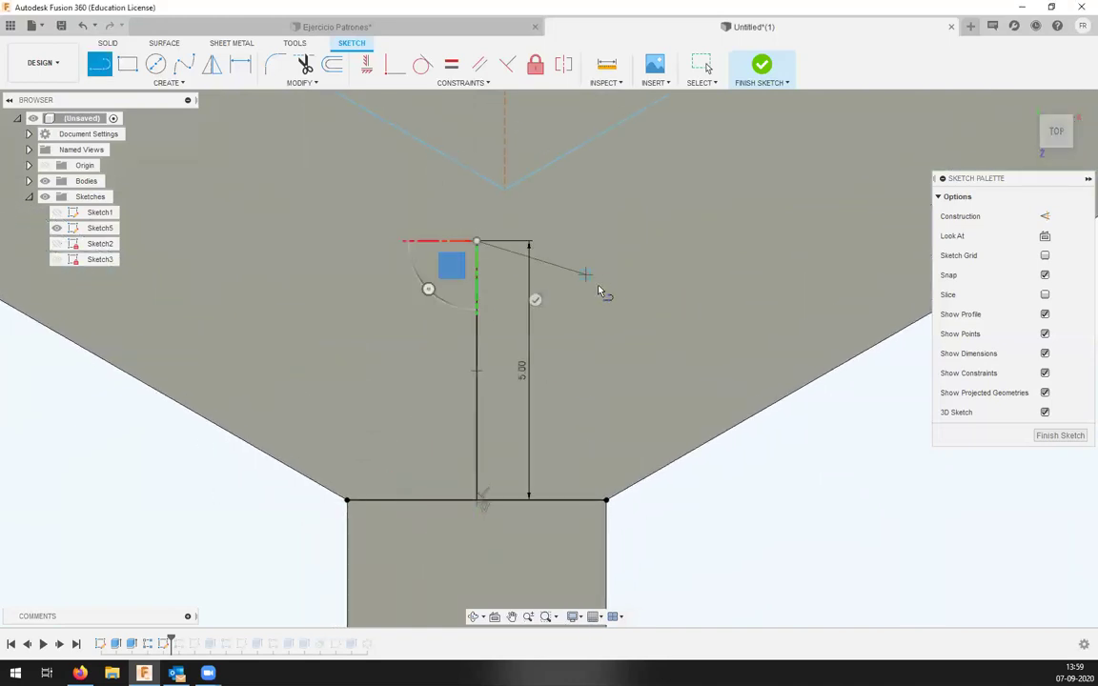
{"action": "key", "text": "Escape"}
Convert the 5 mm vertical line and the horizontal line below it to construction geometry.
{"action": "scroll", "coordinate": [496, 448], "scroll_direction": "down", "scroll_amount": 2}
{"action": "scroll", "coordinate": [482, 477], "scroll_direction": "up", "scroll_amount": 3}
{"action": "scroll", "coordinate": [487, 488], "scroll_direction": "down", "scroll_amount": 3}
{"action": "left_click", "coordinate": [461, 493]}
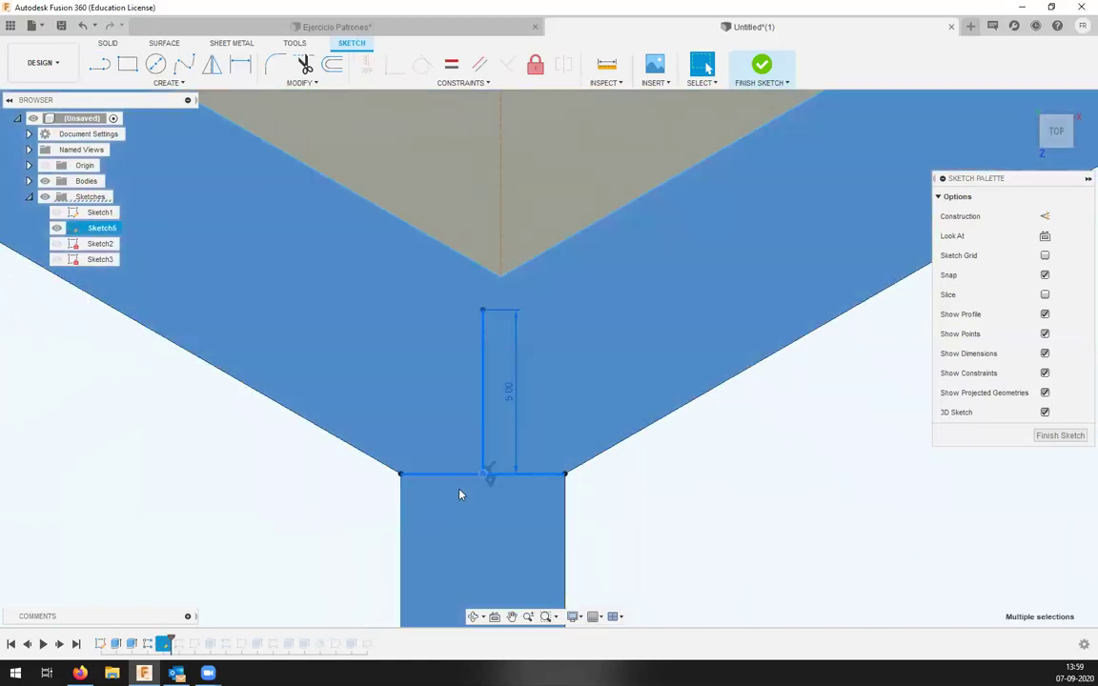
{"action": "left_click", "coordinate": [483, 404]}
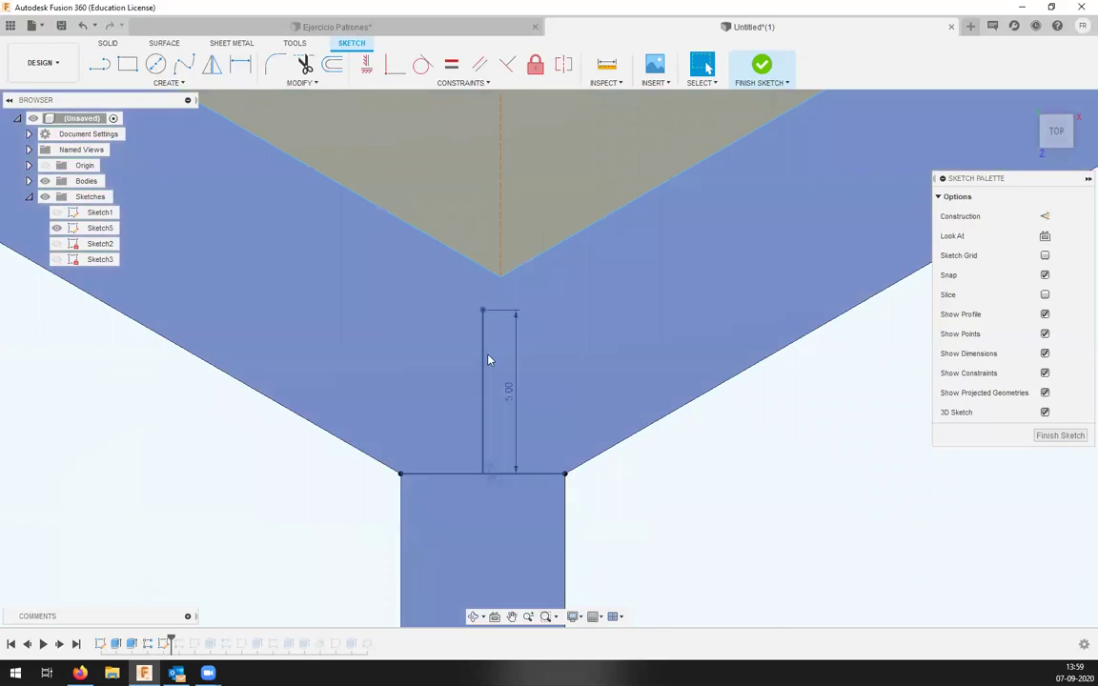
{"action": "left_click", "coordinate": [485, 383]}
{"action": "left_click", "coordinate": [513, 474], "text": "shift"}
{"action": "right_click", "coordinate": [516, 476]}
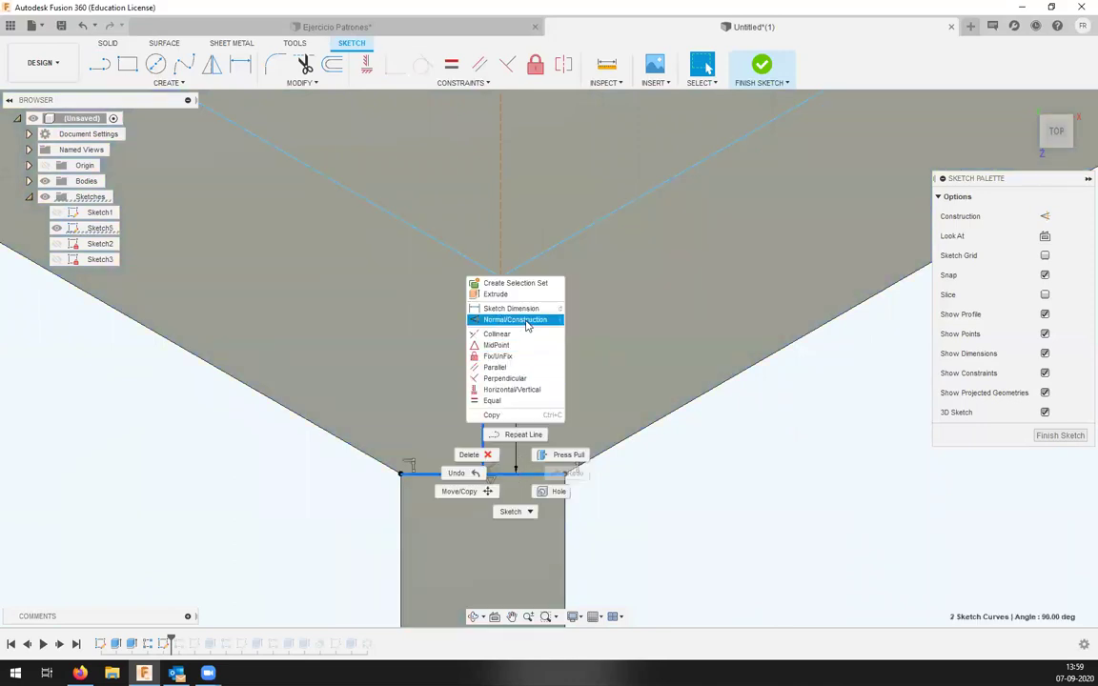
{"action": "left_click", "coordinate": [527, 321]}
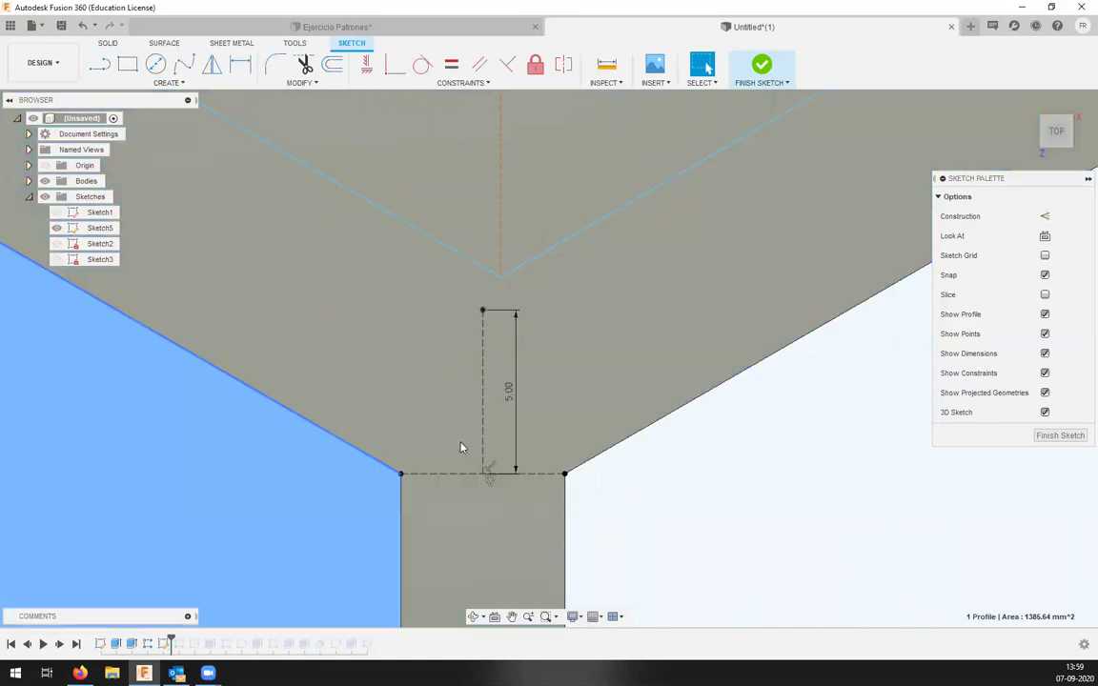
Constrain the staggered hexagon's lower vertex coincident with the upper end of the 5 mm construction line.
{"action": "scroll", "coordinate": [482, 385], "scroll_direction": "up", "scroll_amount": 2}
{"action": "scroll", "coordinate": [515, 480], "scroll_direction": "down", "scroll_amount": 3}
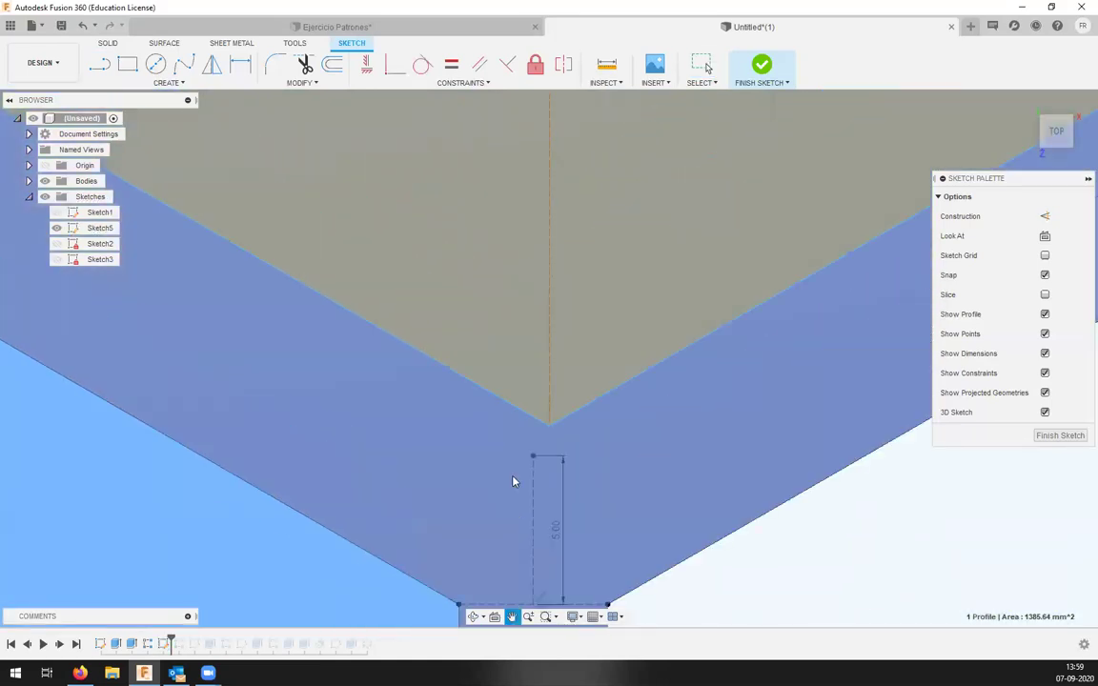
{"action": "scroll", "coordinate": [520, 429], "scroll_direction": "down", "scroll_amount": 1}
{"action": "left_click", "coordinate": [461, 84]}
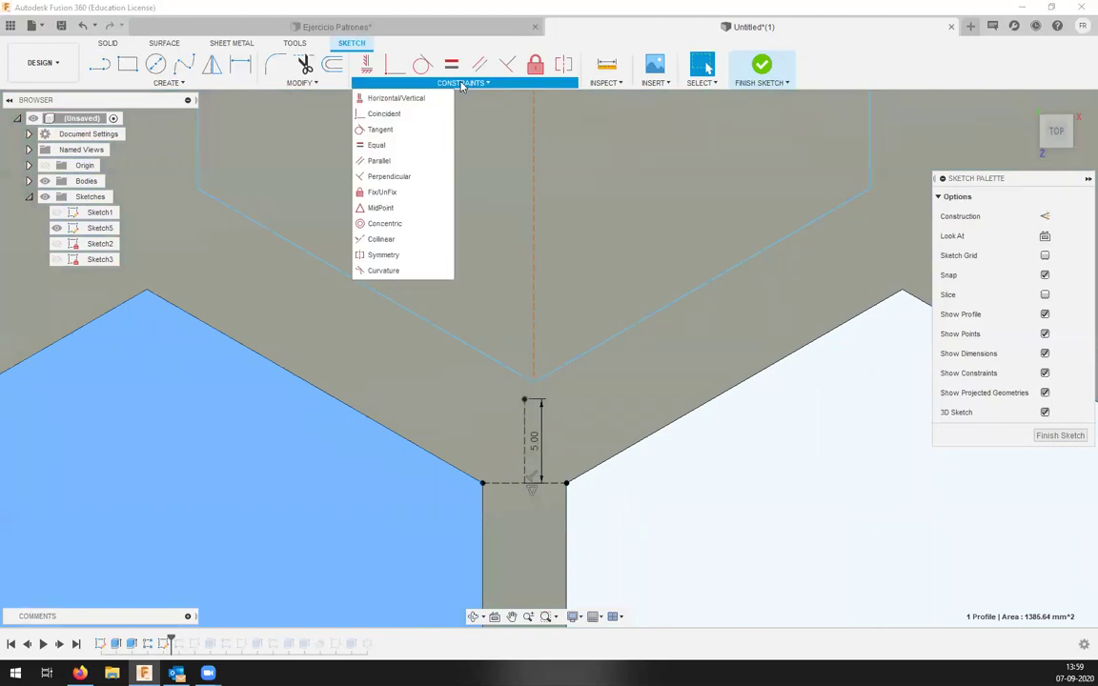
{"action": "left_click", "coordinate": [408, 115]}
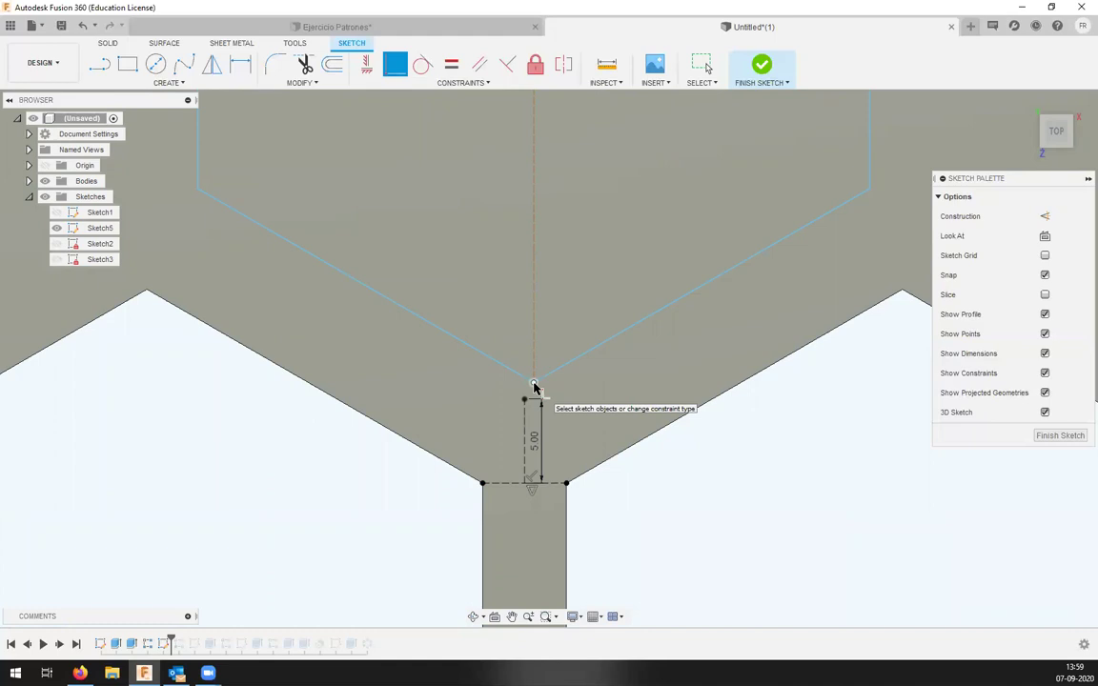
{"action": "left_click", "coordinate": [535, 386]}
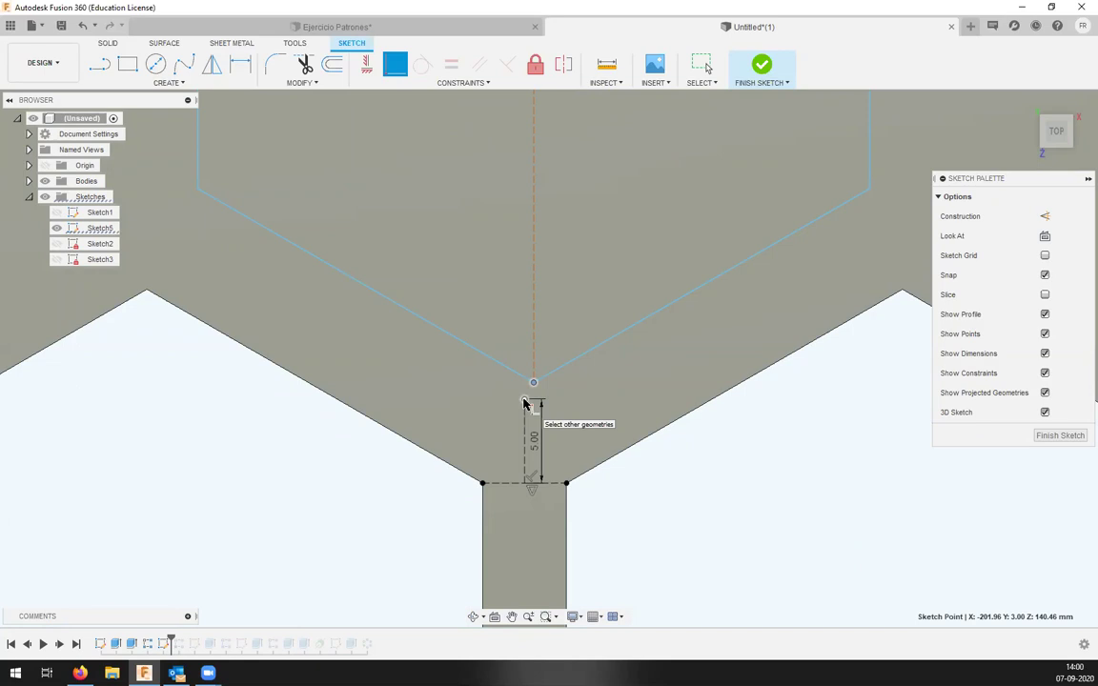
{"action": "left_click", "coordinate": [523, 401]}
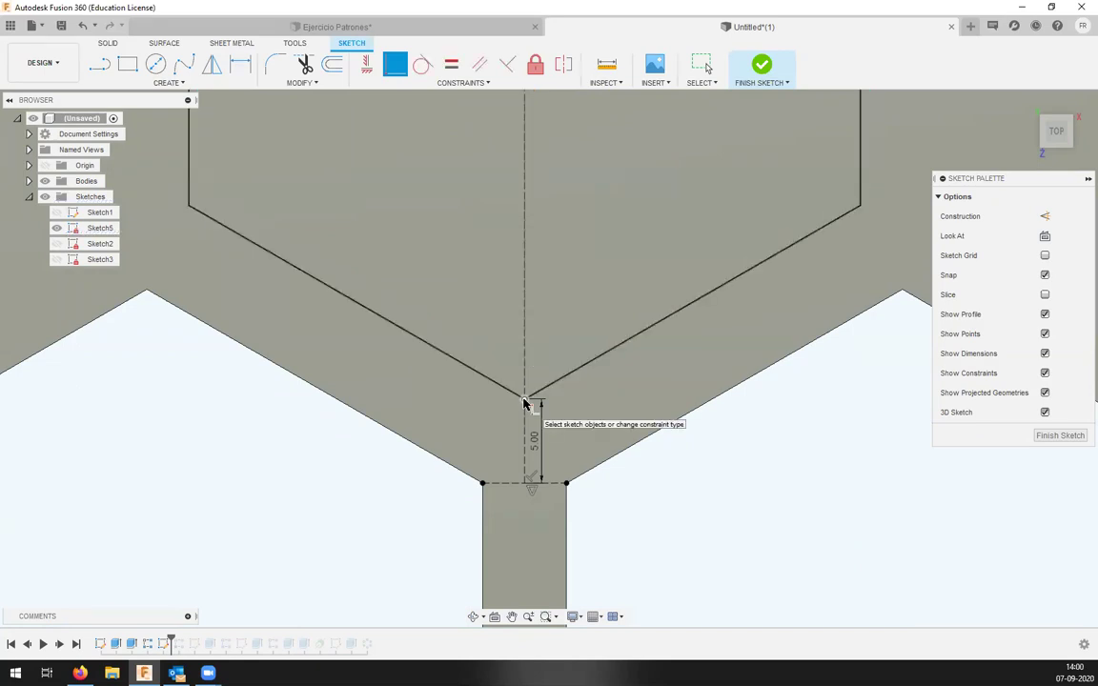
Add a driven horizontal dimension between the neighbouring cut's corner and the midpoint of the horizontal construction line.
{"action": "scroll", "coordinate": [524, 402], "scroll_direction": "down", "scroll_amount": 3}
{"action": "scroll", "coordinate": [529, 401], "scroll_direction": "up", "scroll_amount": 3}
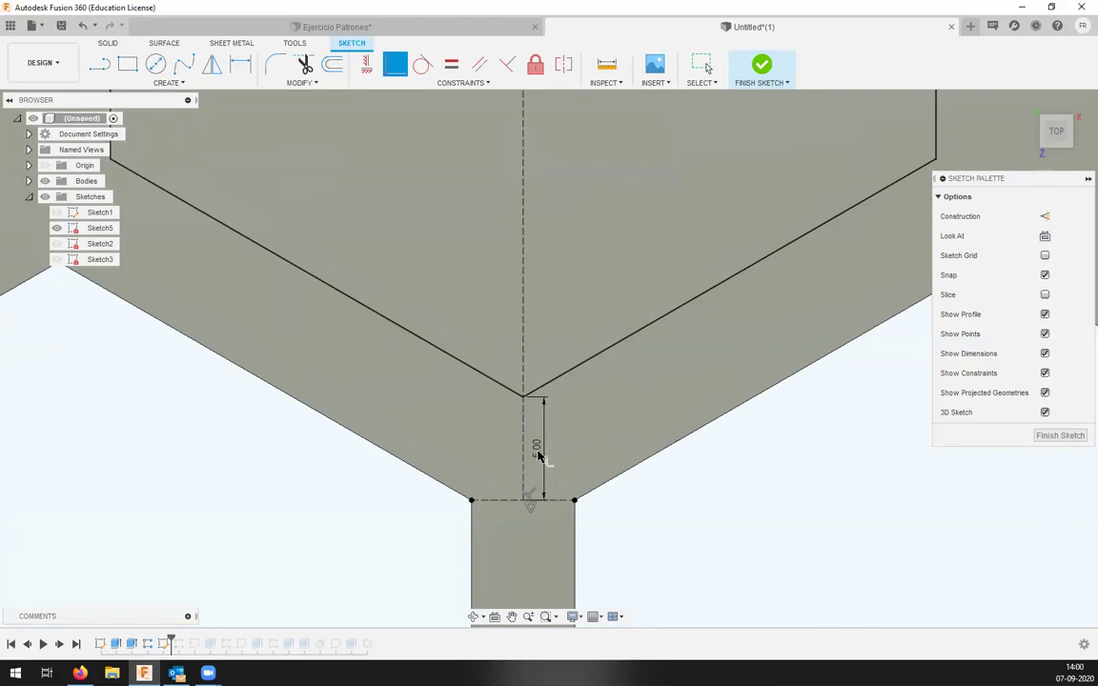
{"action": "key", "text": "d"}
{"action": "left_click", "coordinate": [575, 501]}
{"action": "left_click", "coordinate": [523, 500]}
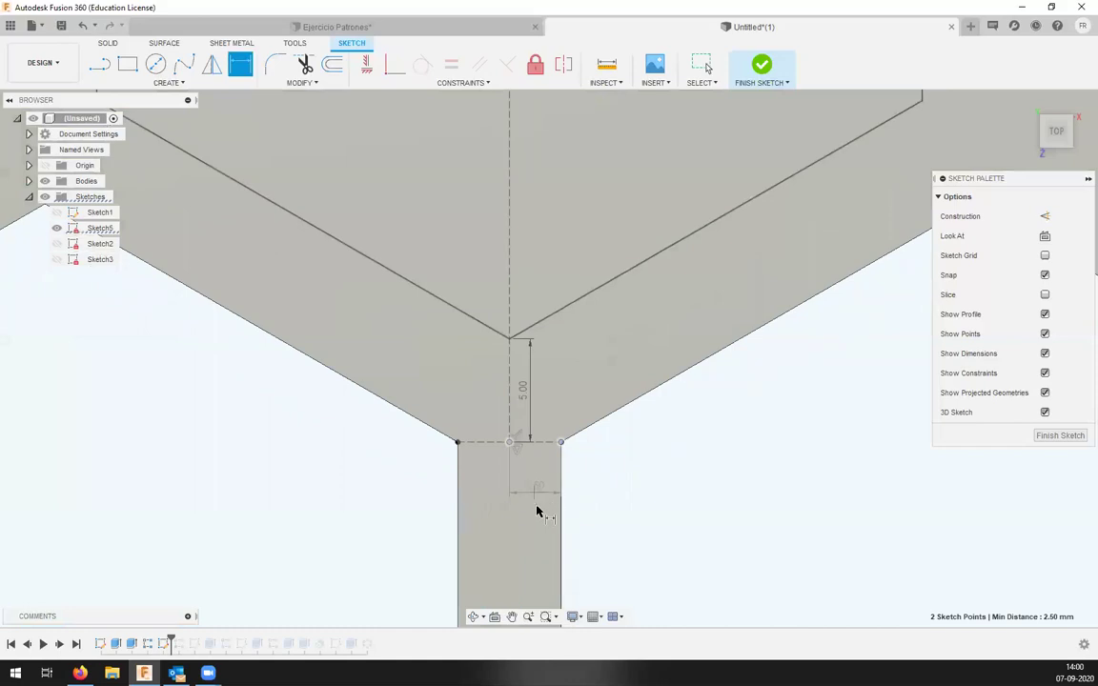
{"action": "left_click", "coordinate": [536, 507]}
{"action": "left_click", "coordinate": [600, 351]}
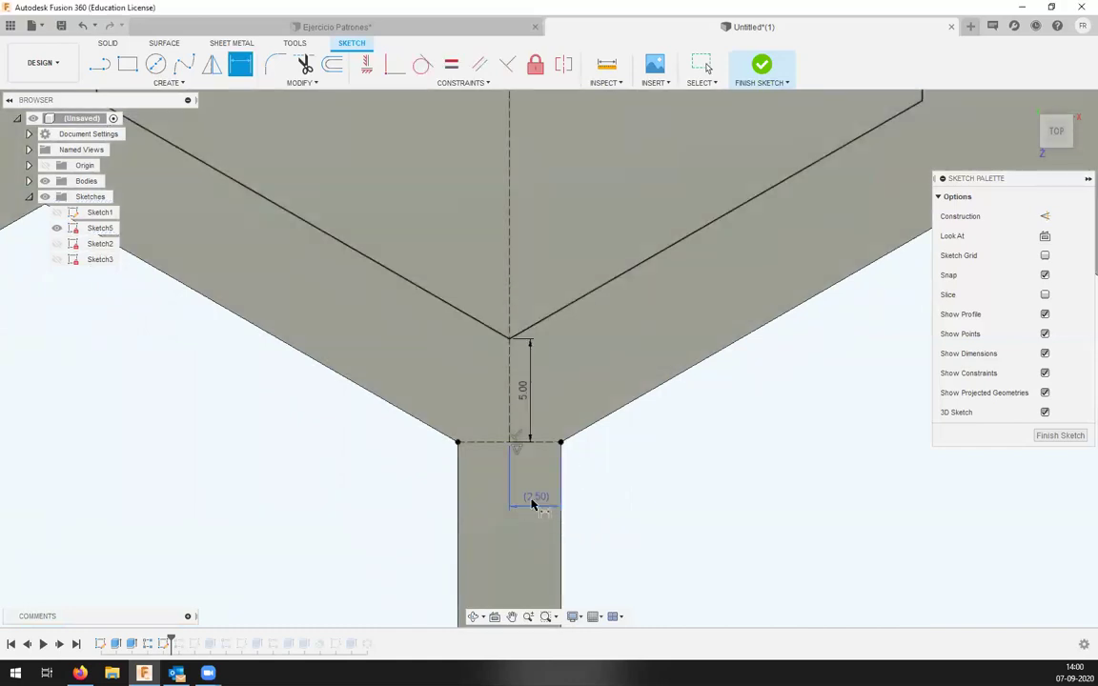
In Ejercicio Patrones, reposition the 2.50 and 5.00 mm dimensions beside the hexagon's lower vertex, and return to the Untitled document.
{"action": "left_click", "coordinate": [477, 34]}
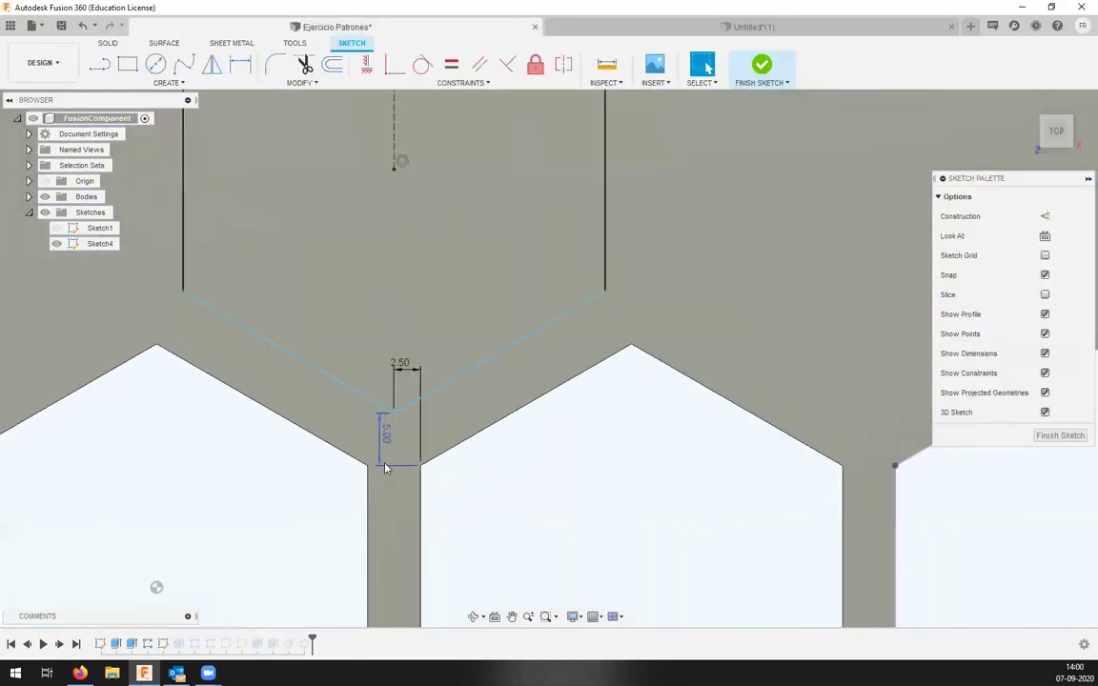
{"action": "scroll", "coordinate": [386, 467], "scroll_direction": "up", "scroll_amount": 2}
{"action": "left_click_drag", "start_coordinate": [404, 436], "coordinate": [404, 472]}
{"action": "left_click_drag", "start_coordinate": [385, 428], "coordinate": [463, 425]}
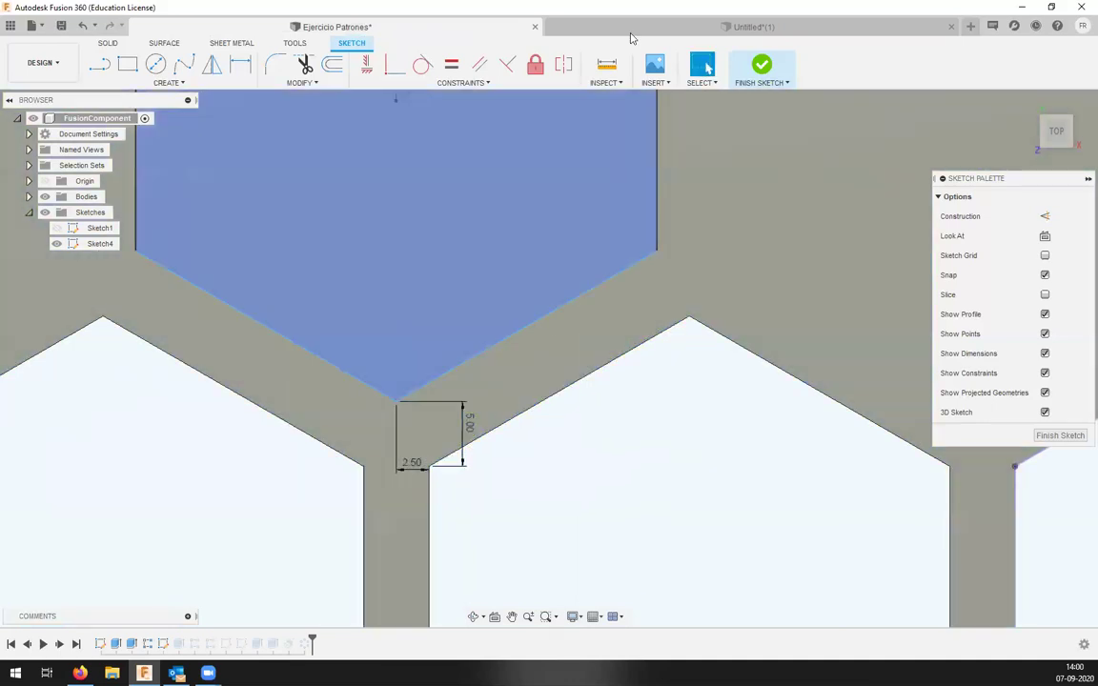
{"action": "left_click", "coordinate": [631, 34]}
Finish the sketch and cut the staggered hexagon through the plate with a -6.12 mm Extrude.
{"action": "scroll", "coordinate": [569, 315], "scroll_direction": "down", "scroll_amount": 3}
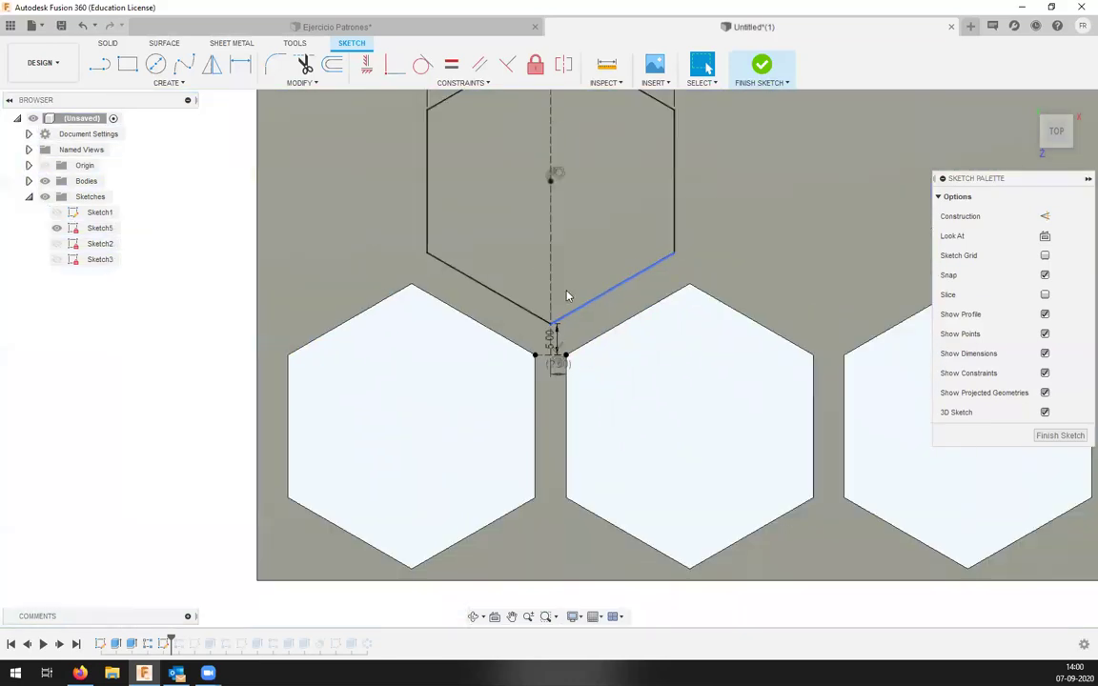
{"action": "middle_click_drag", "start_coordinate": [577, 240], "coordinate": [503, 375]}
{"action": "scroll", "coordinate": [514, 353], "scroll_direction": "down", "scroll_amount": 2}
{"action": "middle_click_drag", "start_coordinate": [529, 328], "coordinate": [452, 326]}
{"action": "left_click", "coordinate": [762, 64]}
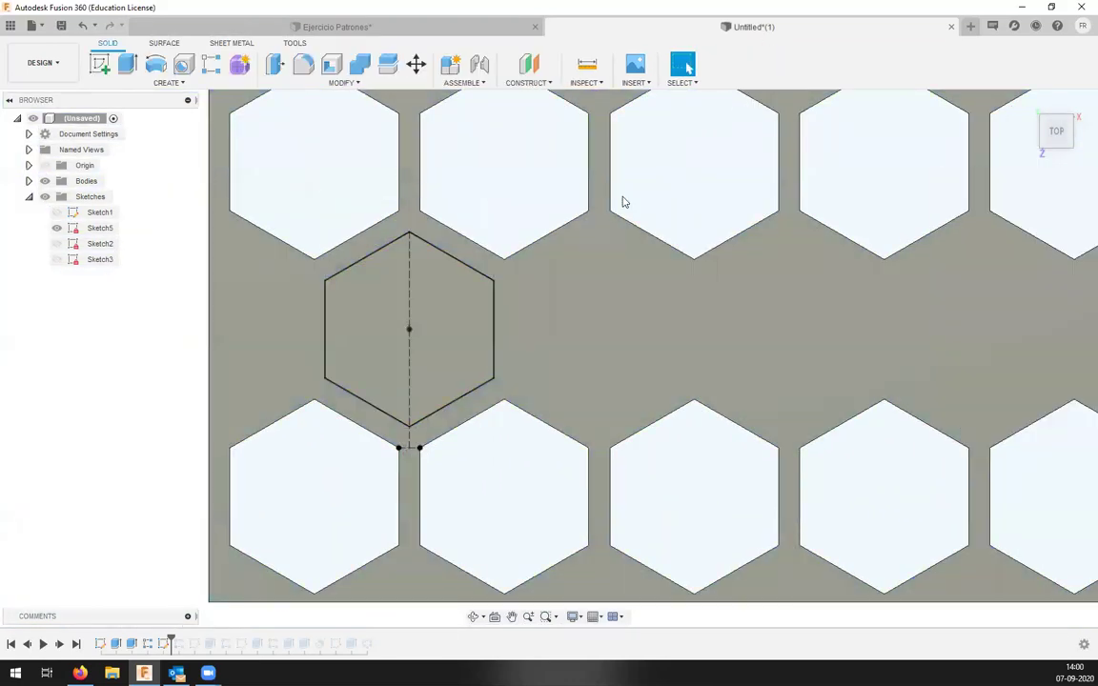
{"action": "left_click", "coordinate": [127, 64]}
{"action": "left_click", "coordinate": [390, 295]}
{"action": "middle_click_drag", "start_coordinate": [481, 432], "coordinate": [367, 397], "text": "shift"}
{"action": "left_click_drag", "start_coordinate": [367, 398], "coordinate": [374, 443]}
{"action": "left_click", "coordinate": [1021, 363]}
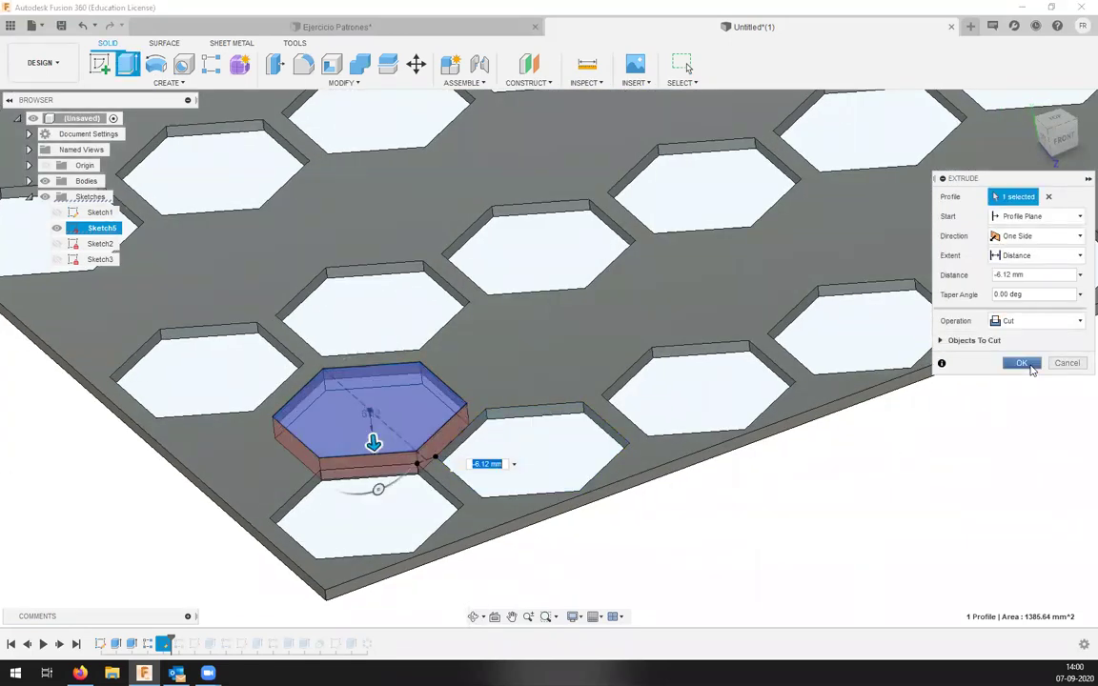
Start a Rectangular Pattern of type Features with the staggered hexagon's extruded cut as its object.
{"action": "scroll", "coordinate": [419, 396], "scroll_direction": "down", "scroll_amount": 5}
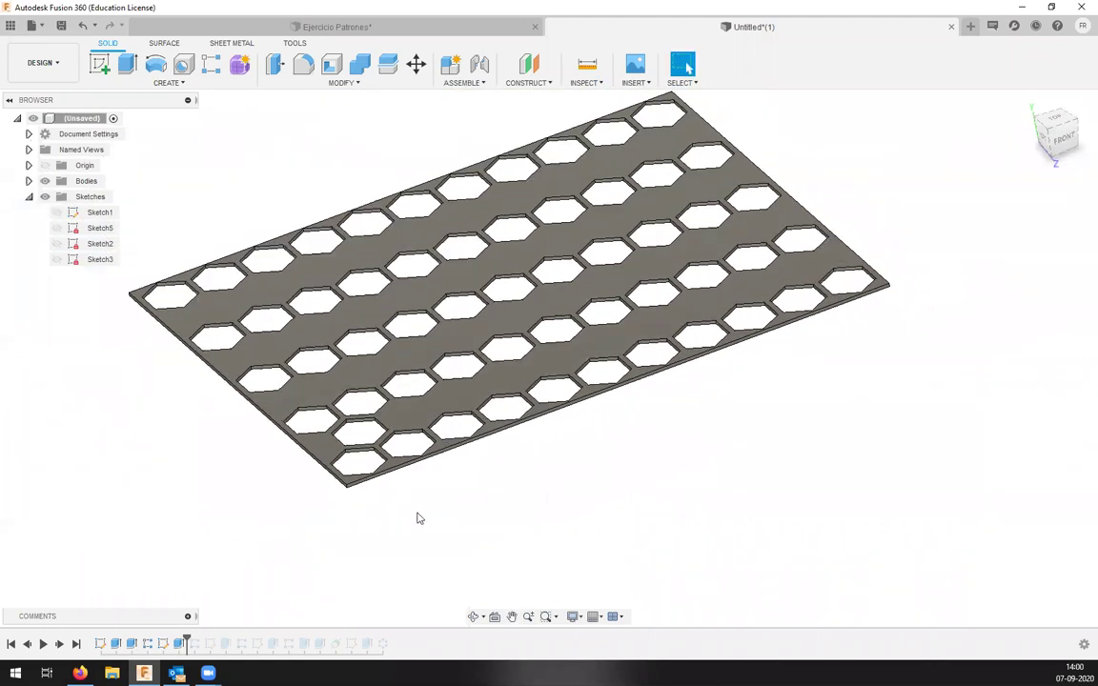
{"action": "middle_click_drag", "start_coordinate": [329, 507], "coordinate": [374, 507], "text": "shift"}
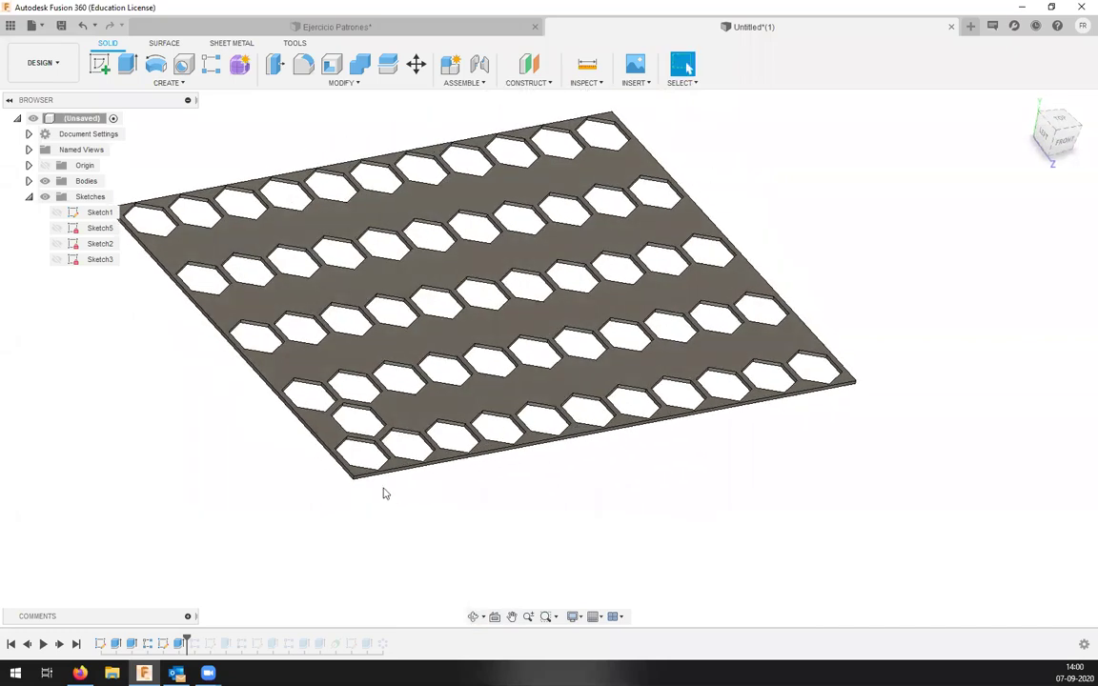
{"action": "scroll", "coordinate": [339, 425], "scroll_direction": "up", "scroll_amount": 3}
{"action": "scroll", "coordinate": [360, 421], "scroll_direction": "down", "scroll_amount": 3}
{"action": "middle_click_drag", "start_coordinate": [367, 431], "coordinate": [391, 499], "text": "shift"}
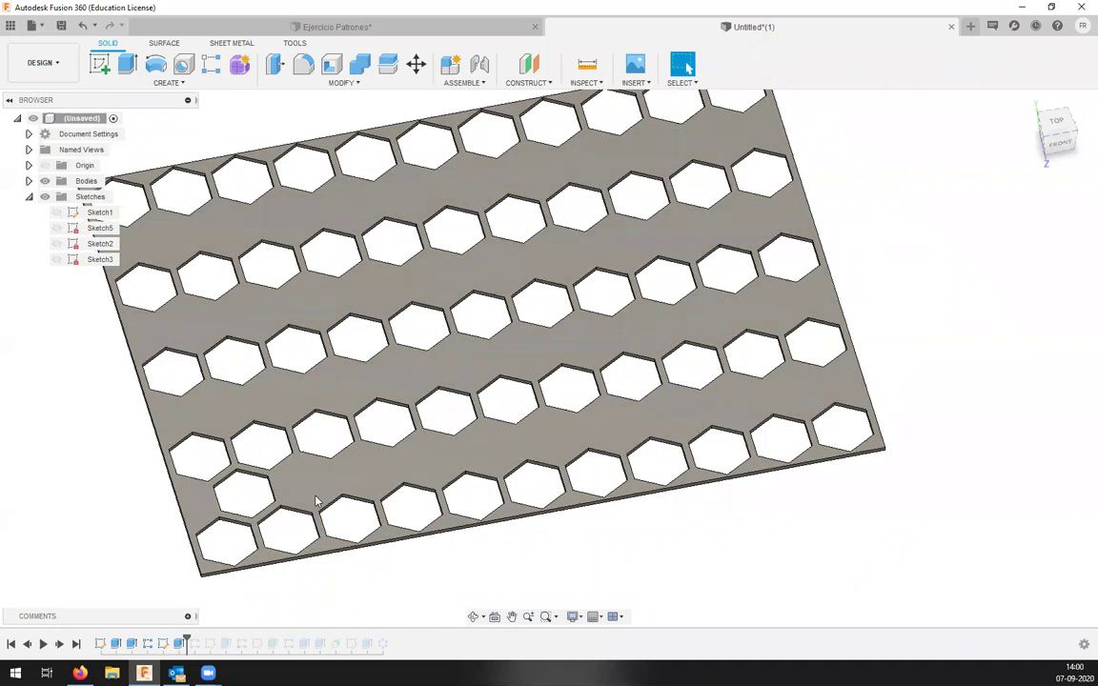
{"action": "mouse_move", "coordinate": [302, 482]}
{"action": "middle_mouse_down", "text": "shift"}
{"action": "mouse_move", "coordinate": [320, 461]}
{"action": "mouse_move", "coordinate": [308, 479]}
{"action": "middle_mouse_up", "text": "shift"}
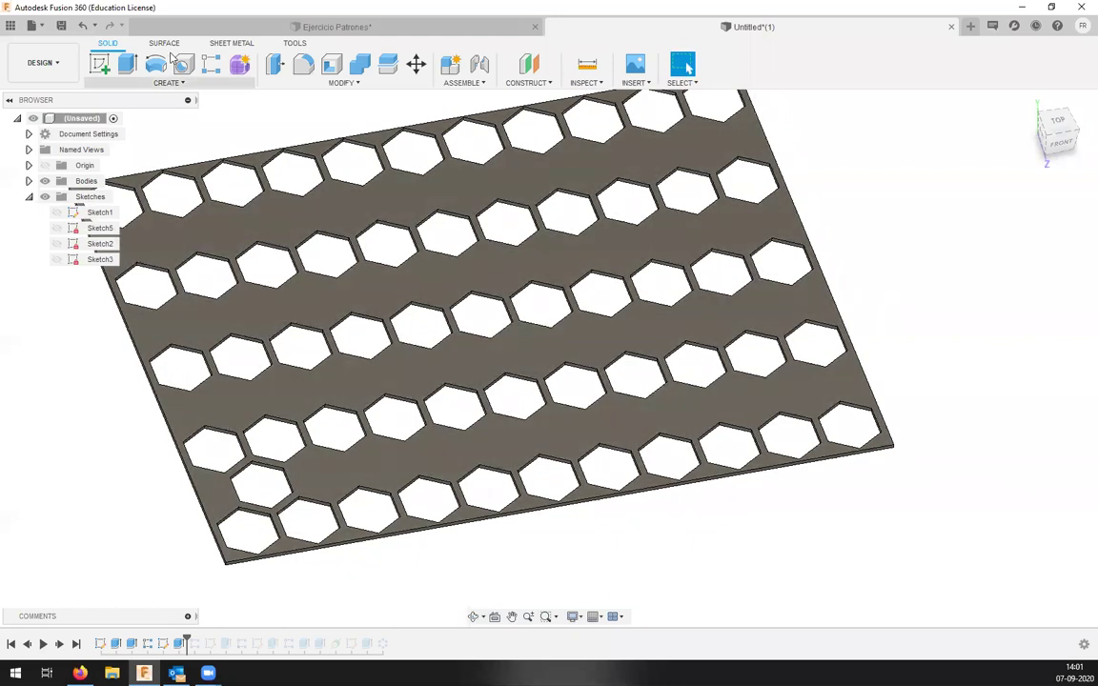
{"action": "left_click", "coordinate": [208, 66]}
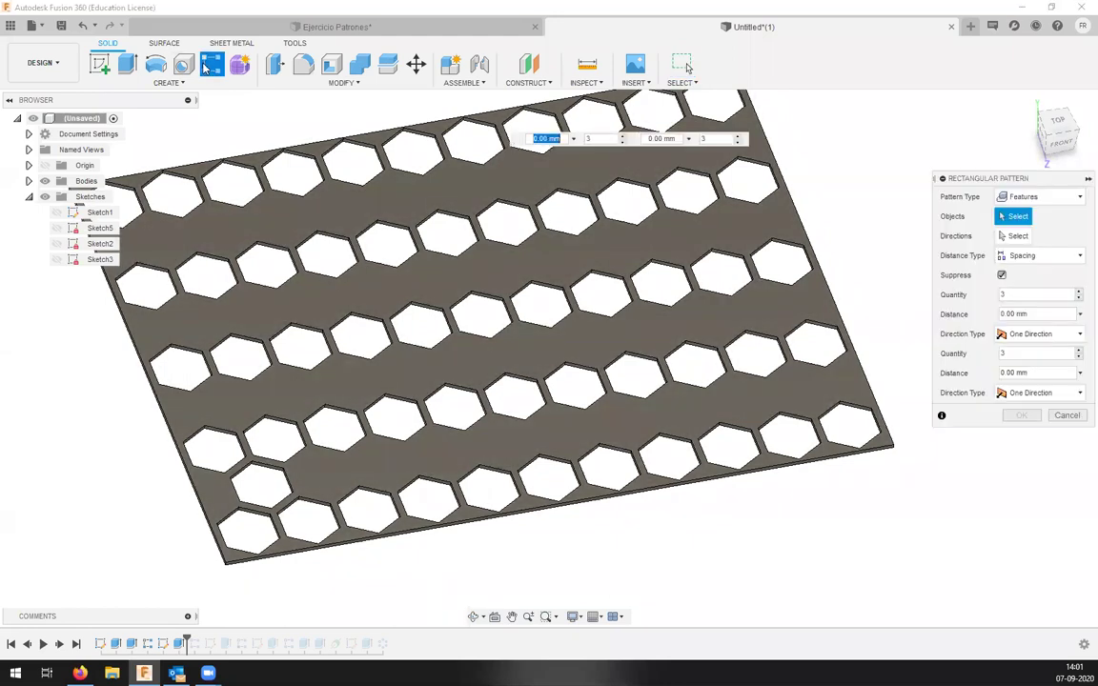
{"action": "scroll", "coordinate": [250, 432], "scroll_direction": "down", "scroll_amount": 4}
{"action": "middle_click_drag", "start_coordinate": [372, 452], "coordinate": [430, 459]}
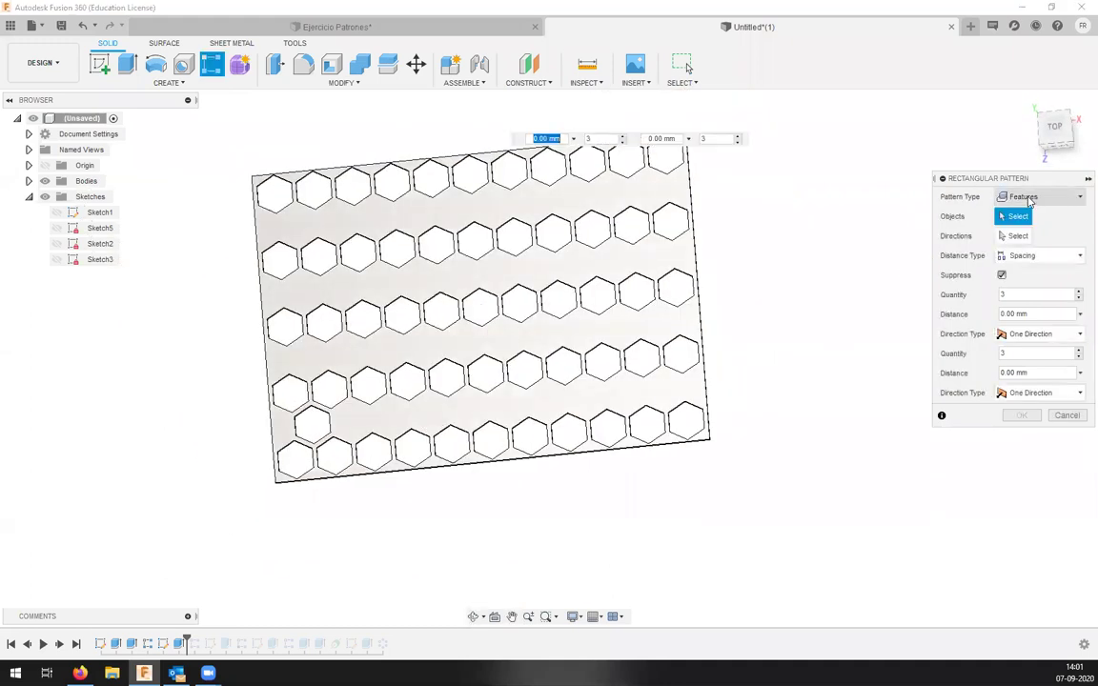
{"action": "left_click", "coordinate": [1030, 198]}
{"action": "left_click", "coordinate": [1035, 247]}
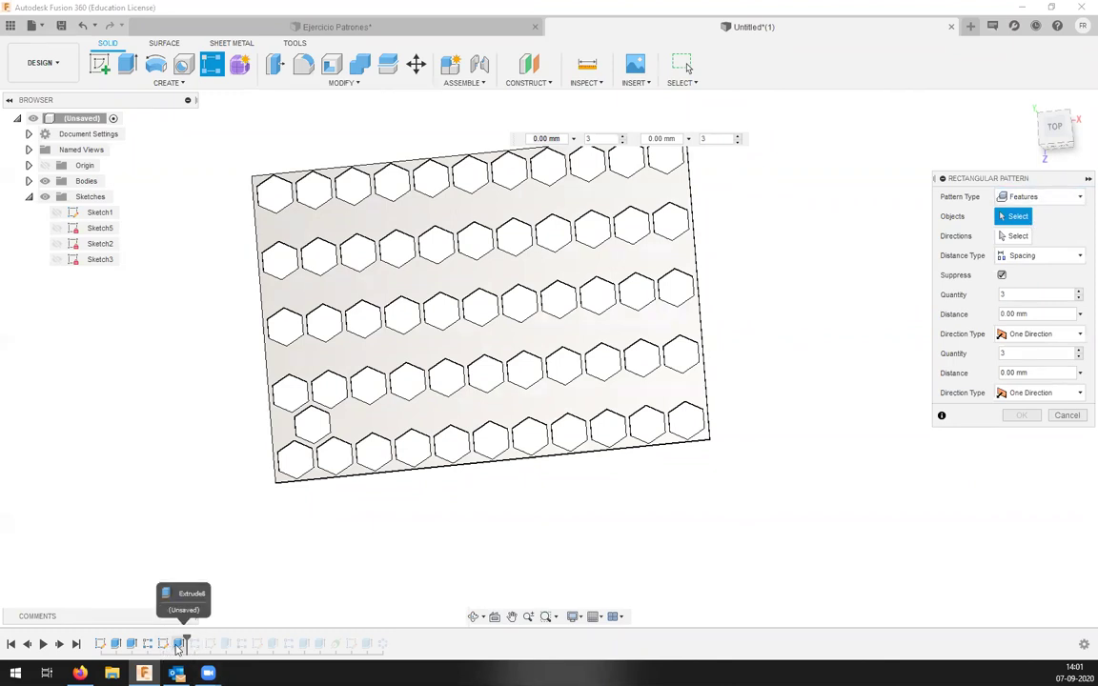
{"action": "left_click", "coordinate": [177, 644]}
Choose the pattern directions and spread the copies parallel to the plate's long edge at a spacing of about 72.90 mm.
{"action": "scroll", "coordinate": [310, 429], "scroll_direction": "down", "scroll_amount": 4}
{"action": "scroll", "coordinate": [307, 440], "scroll_direction": "up", "scroll_amount": 5}
{"action": "middle_click_drag", "start_coordinate": [307, 440], "coordinate": [381, 434], "text": "shift"}
{"action": "scroll", "coordinate": [334, 396], "scroll_direction": "up", "scroll_amount": 2}
{"action": "left_click", "coordinate": [1027, 239]}
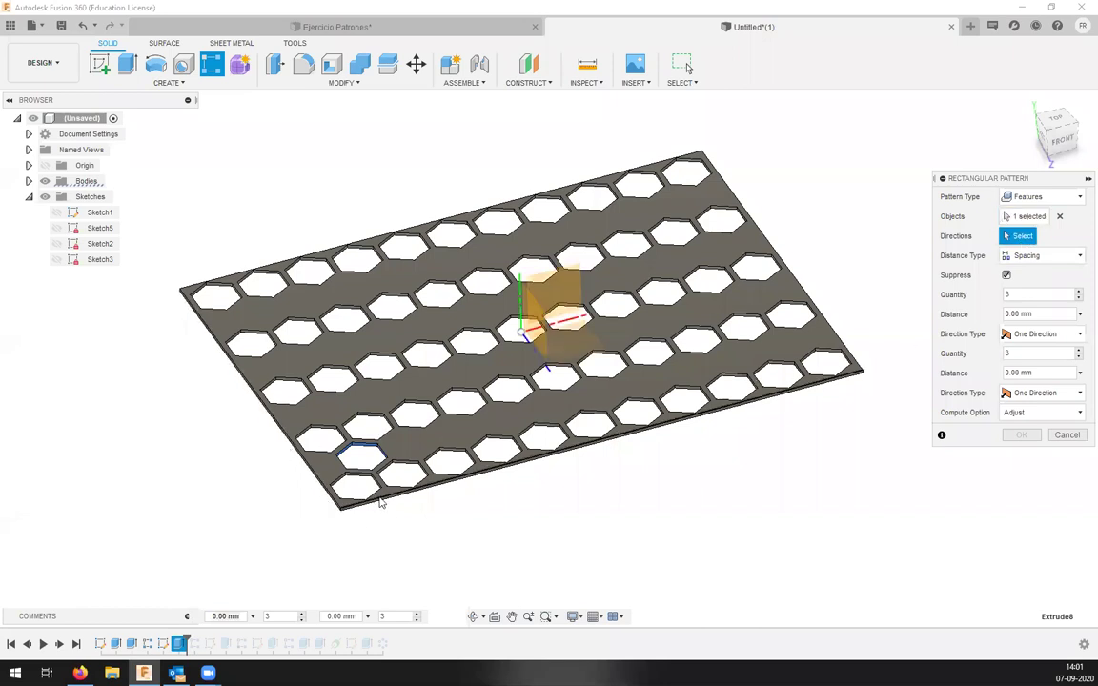
{"action": "left_click", "coordinate": [362, 446]}
{"action": "left_click_drag", "start_coordinate": [377, 452], "coordinate": [448, 435]}
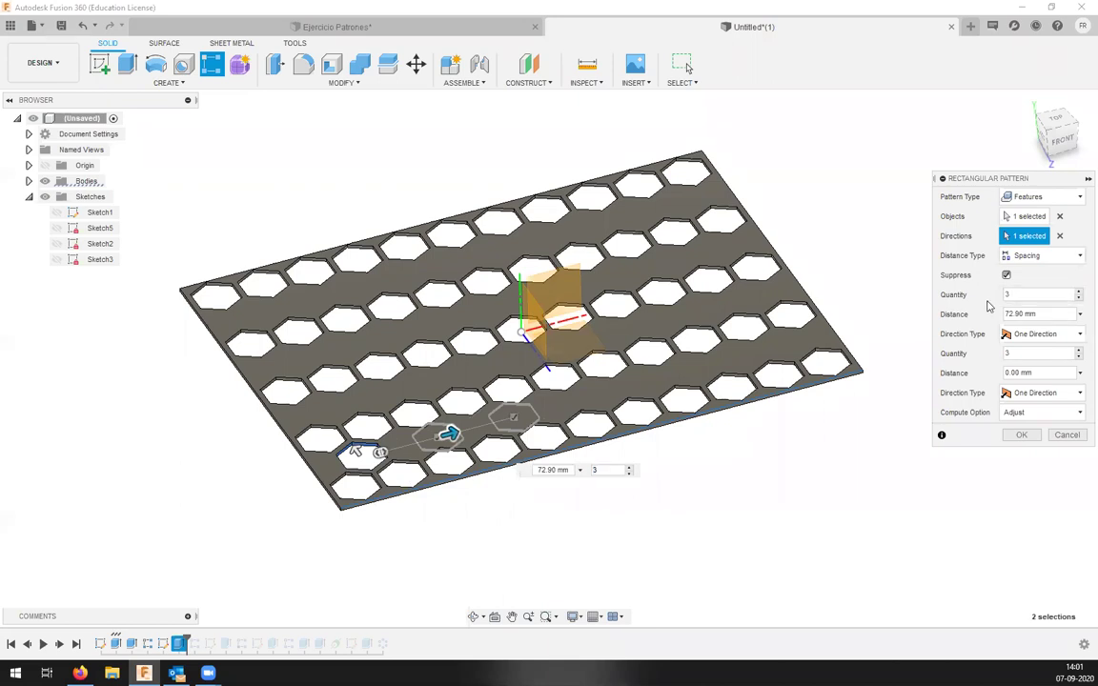
Set the pattern along the plate's long edge to a quantity of 11 with 45 mm spacing.
{"action": "left_click", "coordinate": [991, 297]}
{"action": "type", "text": "11"}
{"action": "key", "text": "Tab"}
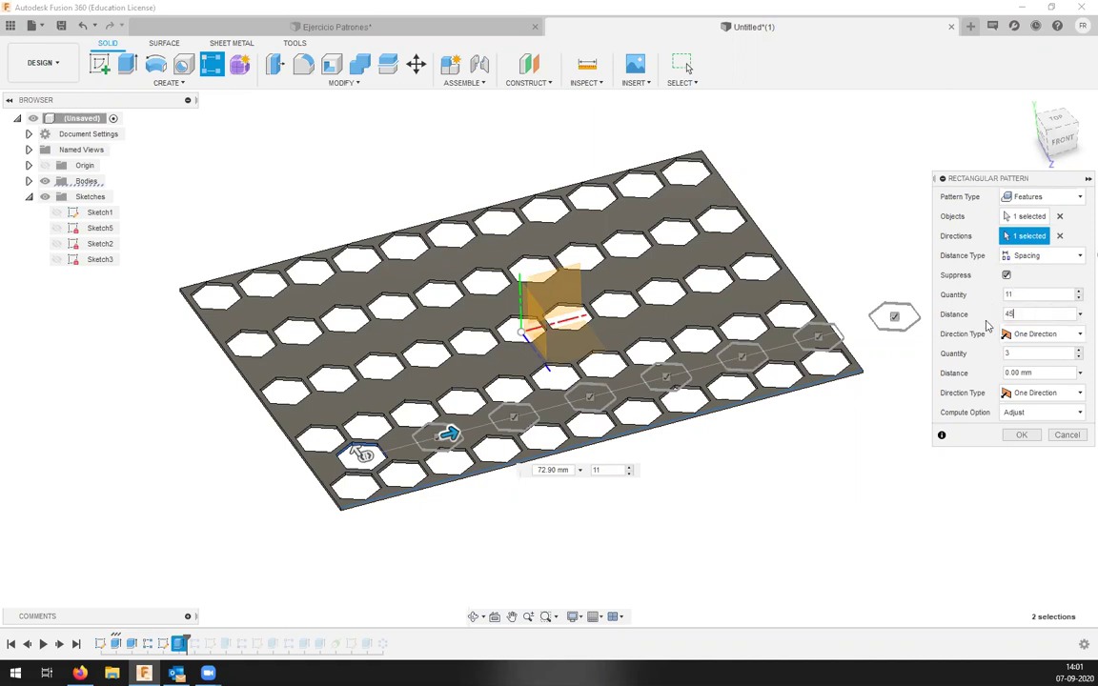
{"action": "type", "text": "45"}
{"action": "middle_click_drag", "start_coordinate": [742, 415], "coordinate": [713, 378]}
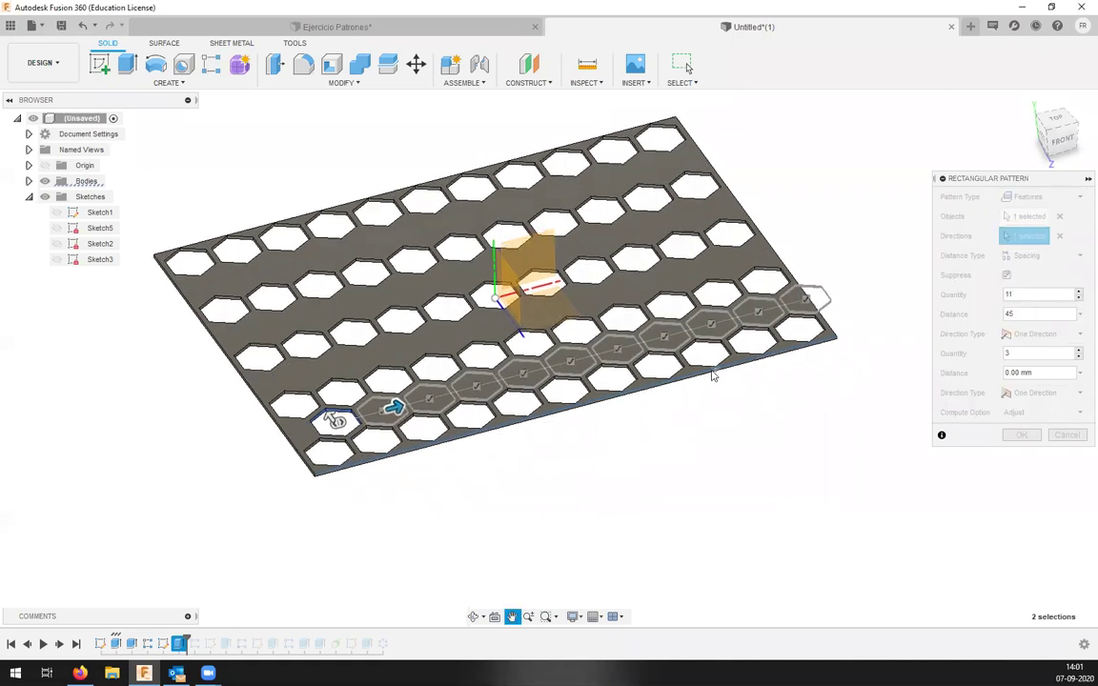
{"action": "middle_click_drag", "start_coordinate": [657, 406], "coordinate": [675, 382]}
{"action": "key", "text": "Tab"}
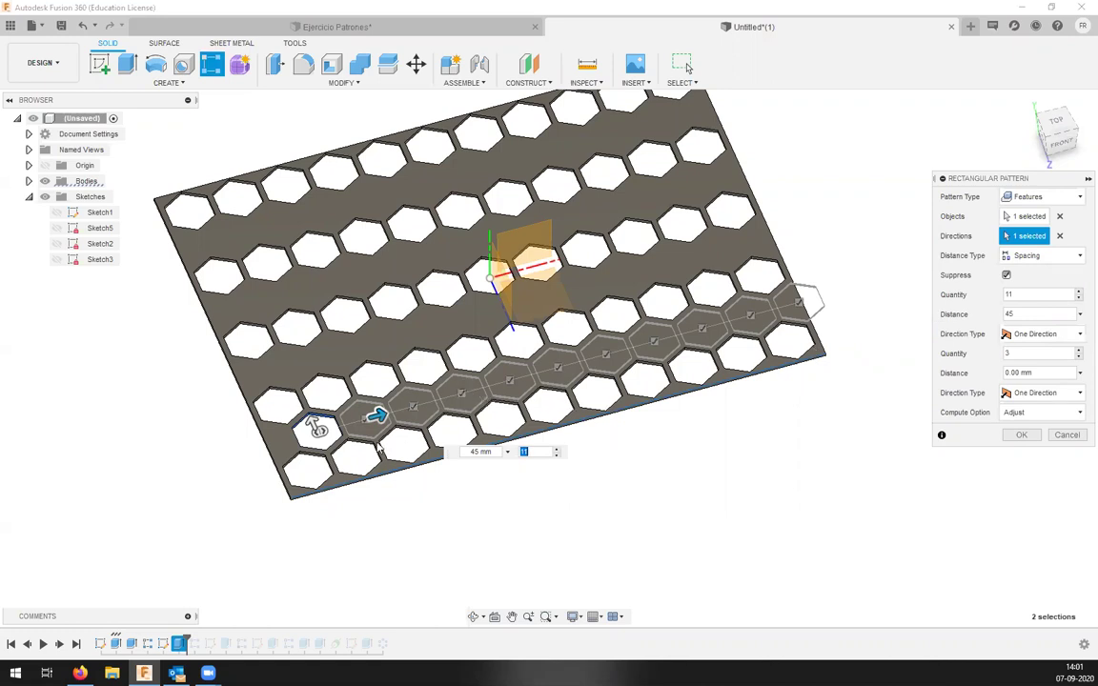
Repeat the staggered row across the plate's width with a quantity of 4 at about 75.43 mm spacing and finish the pattern.
{"action": "left_click_drag", "start_coordinate": [311, 421], "coordinate": [285, 366]}
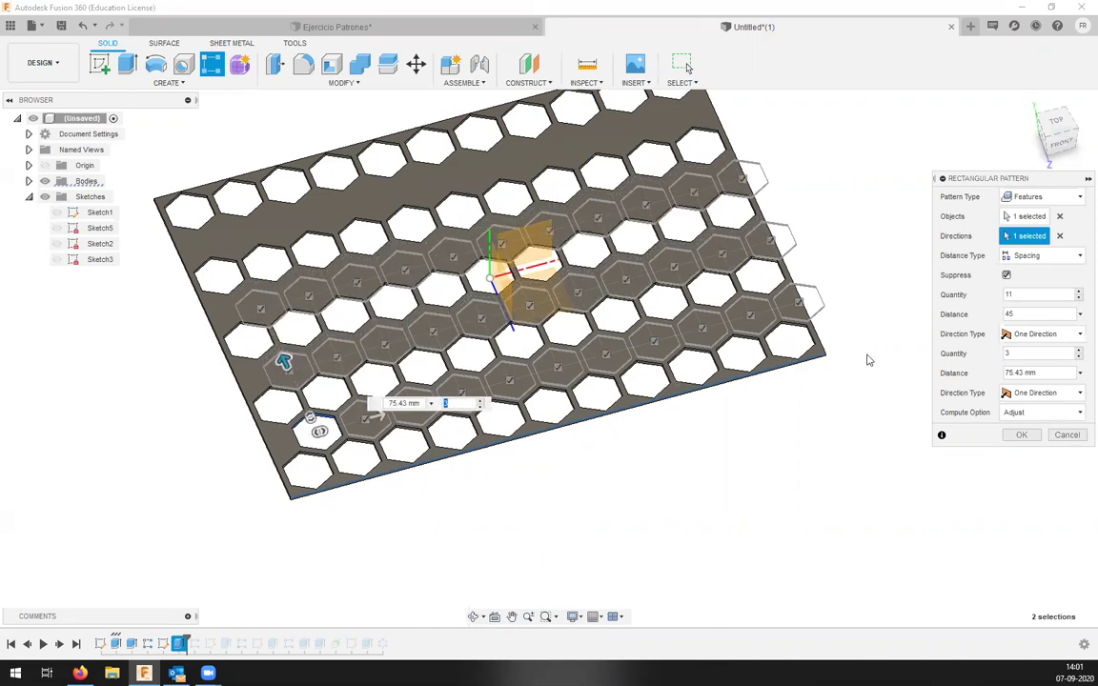
{"action": "type", "text": "4"}
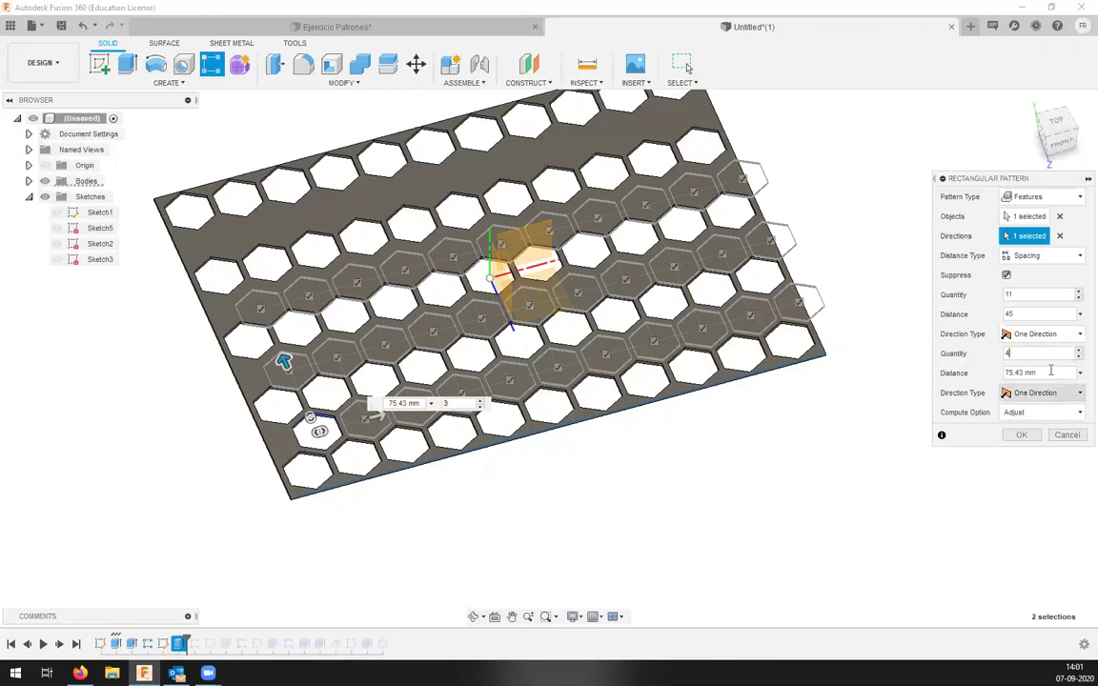
{"action": "left_click", "coordinate": [1080, 373]}
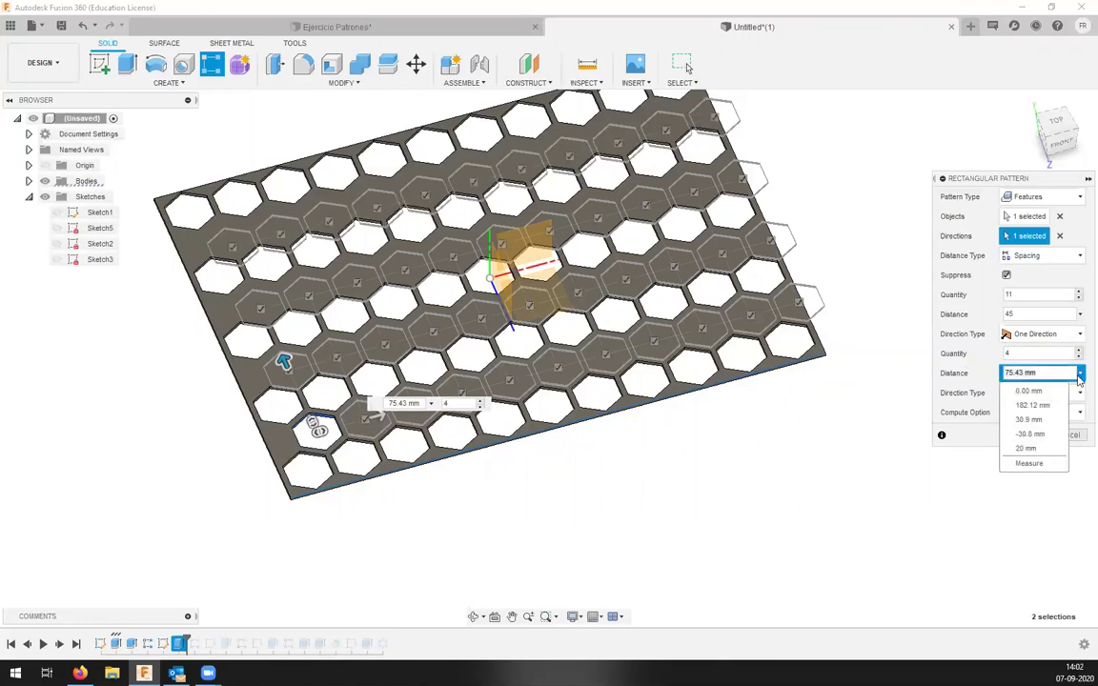
{"action": "left_click", "coordinate": [1080, 374]}
{"action": "left_click", "coordinate": [1023, 435]}
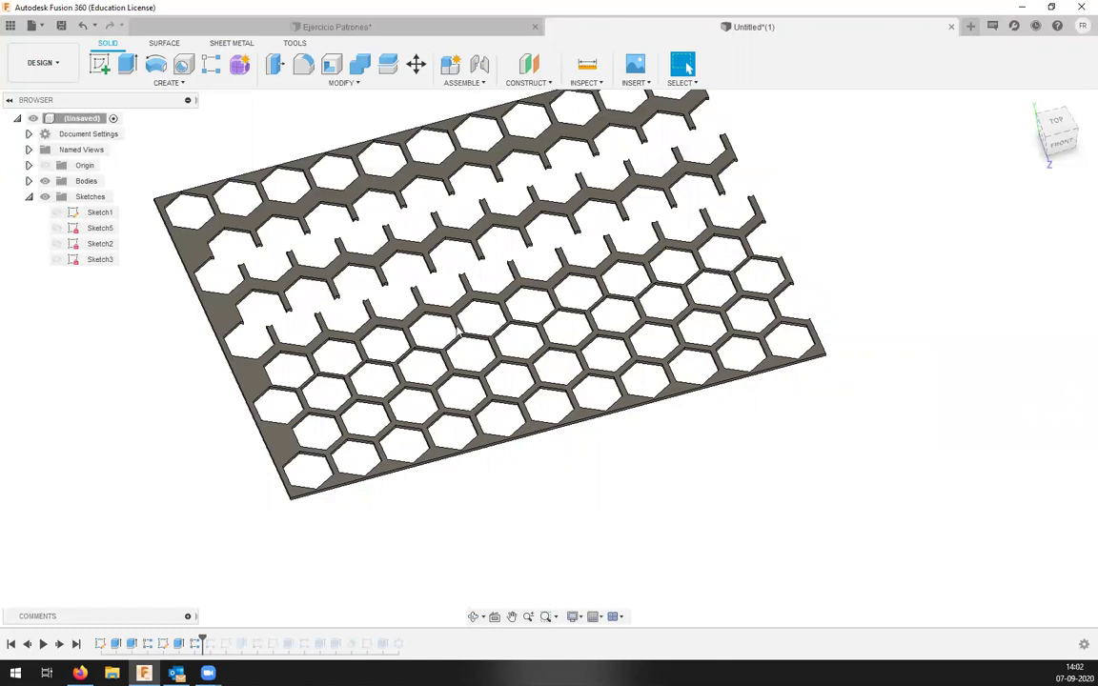
In the Ejercicio Patrones document, finish the sketch, open the first hexagon pattern for editing and copy its row distance expression.
{"action": "left_click", "coordinate": [404, 27]}
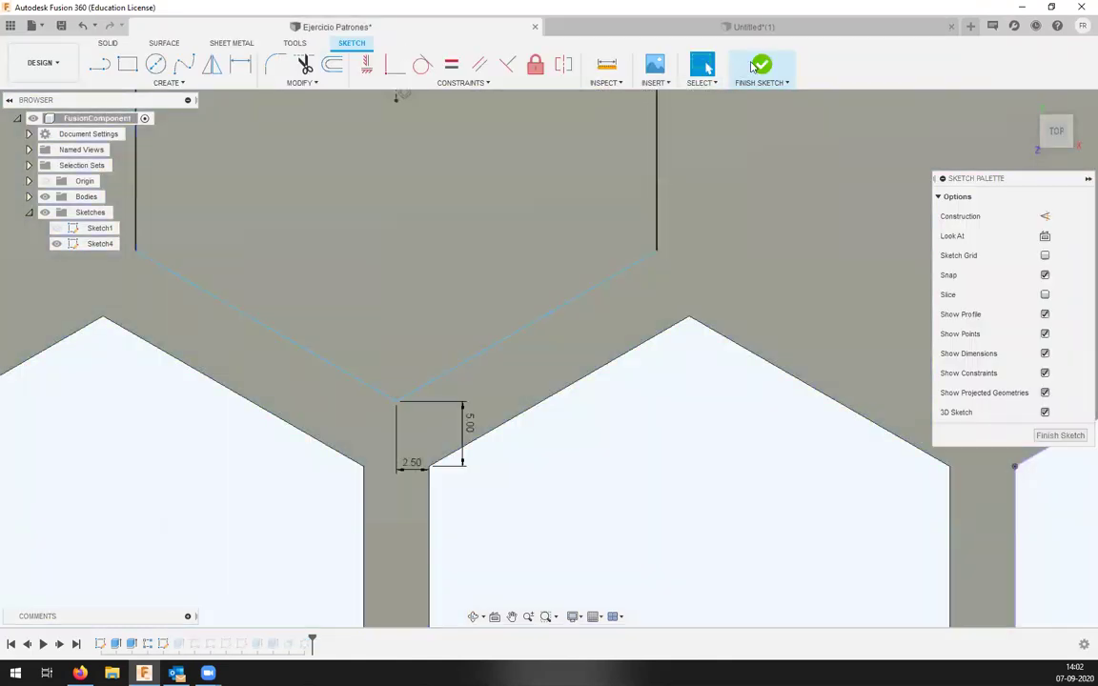
{"action": "left_click", "coordinate": [760, 65]}
{"action": "double_click", "coordinate": [146, 647]}
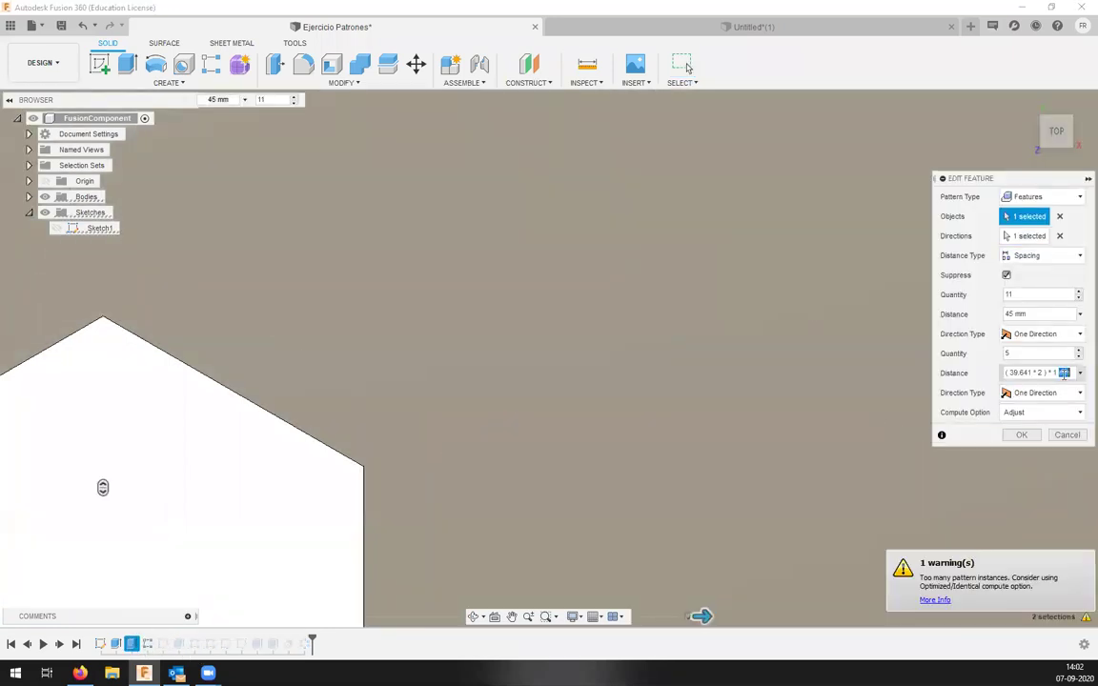
{"action": "left_click", "coordinate": [1064, 372]}
{"action": "key", "text": "ctrl+c"}
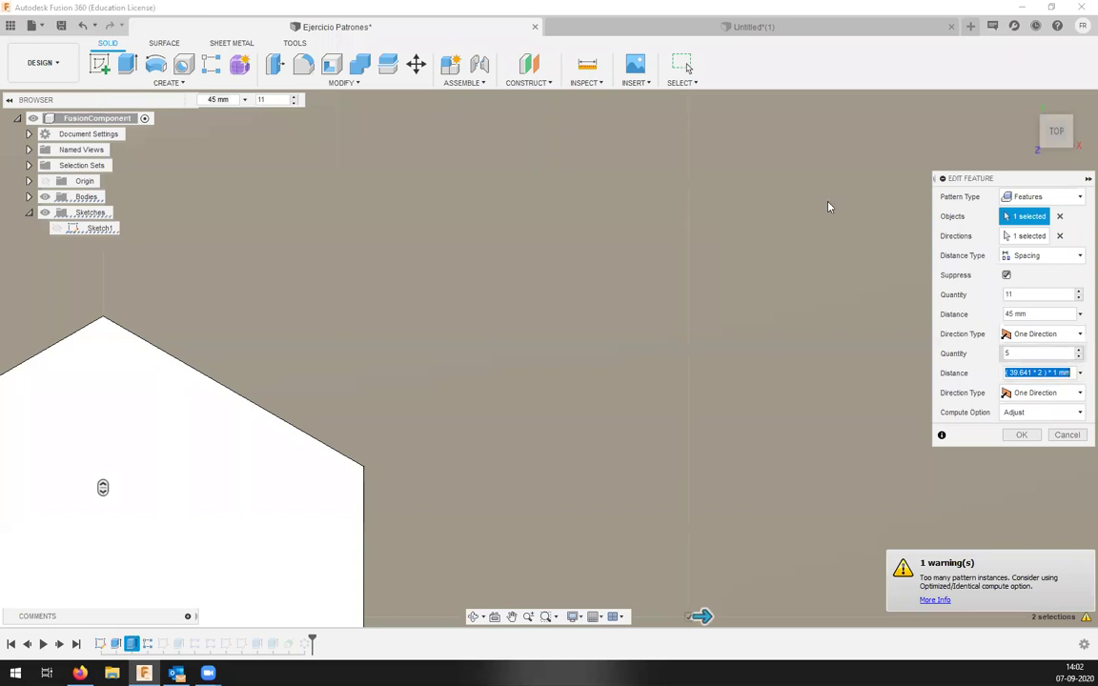
Back in the untitled document, set the staggered hexagon pattern's row spacing to ( 39.641 * 2 ) * 1 mm.
{"action": "left_click", "coordinate": [642, 29]}
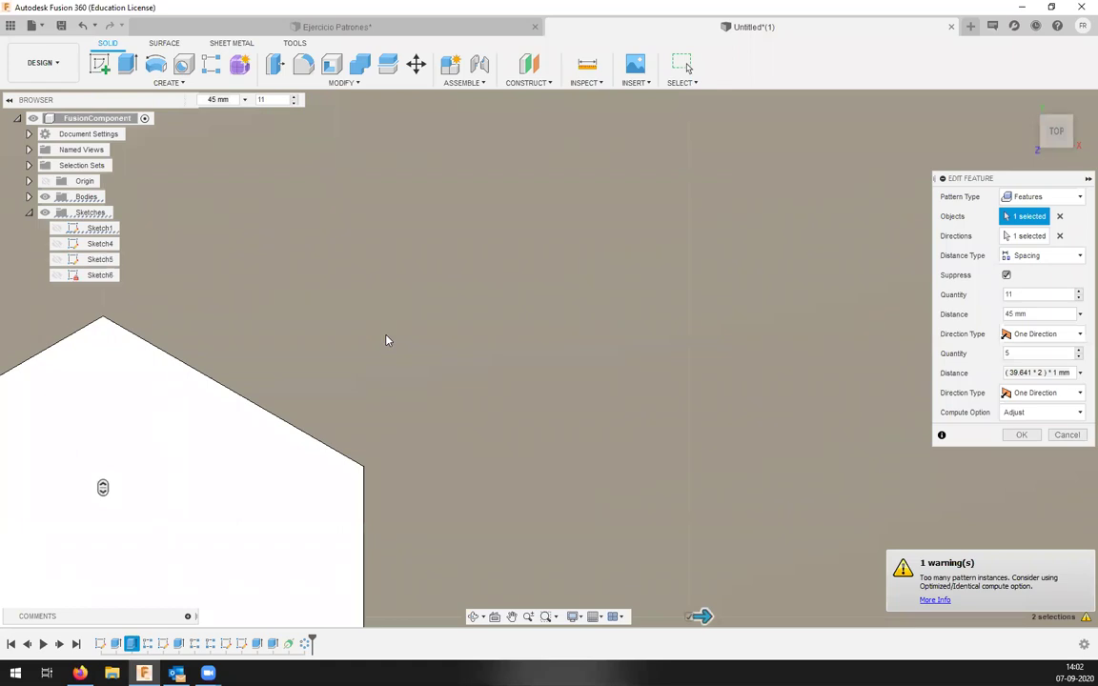
{"action": "scroll", "coordinate": [324, 434], "scroll_direction": "up", "scroll_amount": 4}
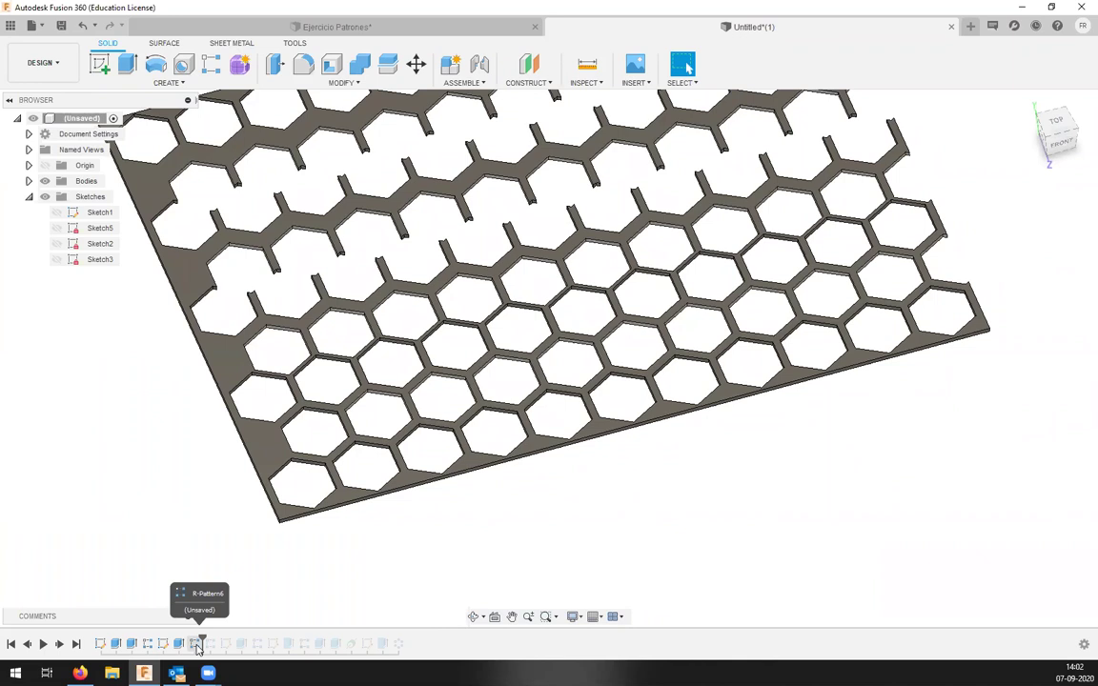
{"action": "double_click", "coordinate": [197, 645]}
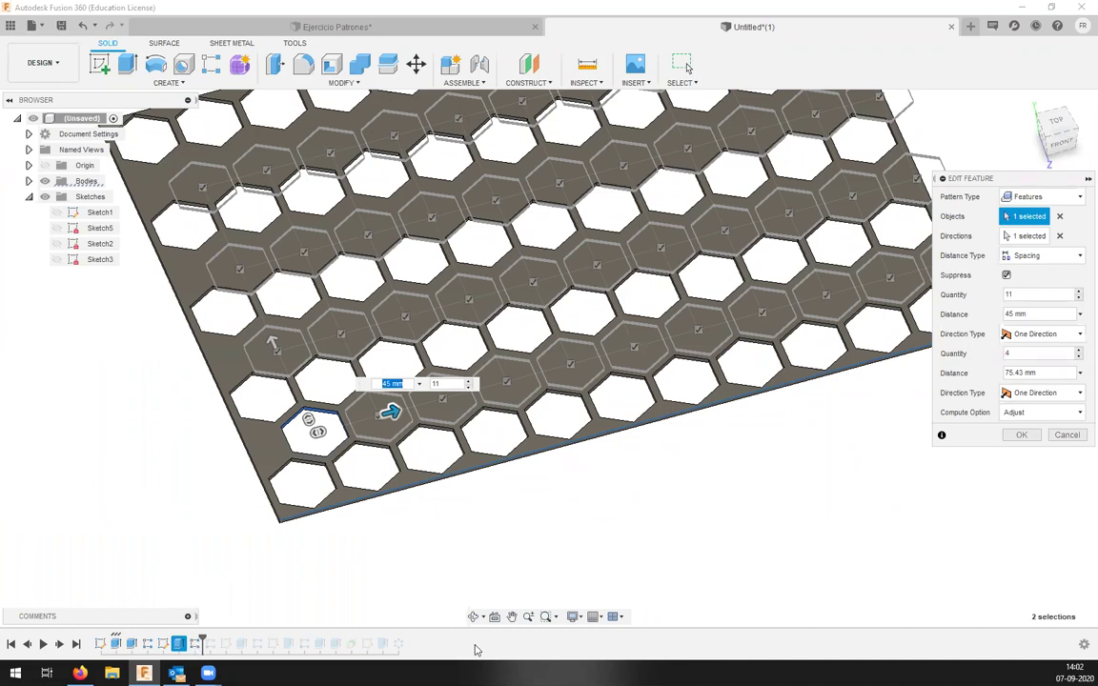
{"action": "left_click", "coordinate": [1028, 374]}
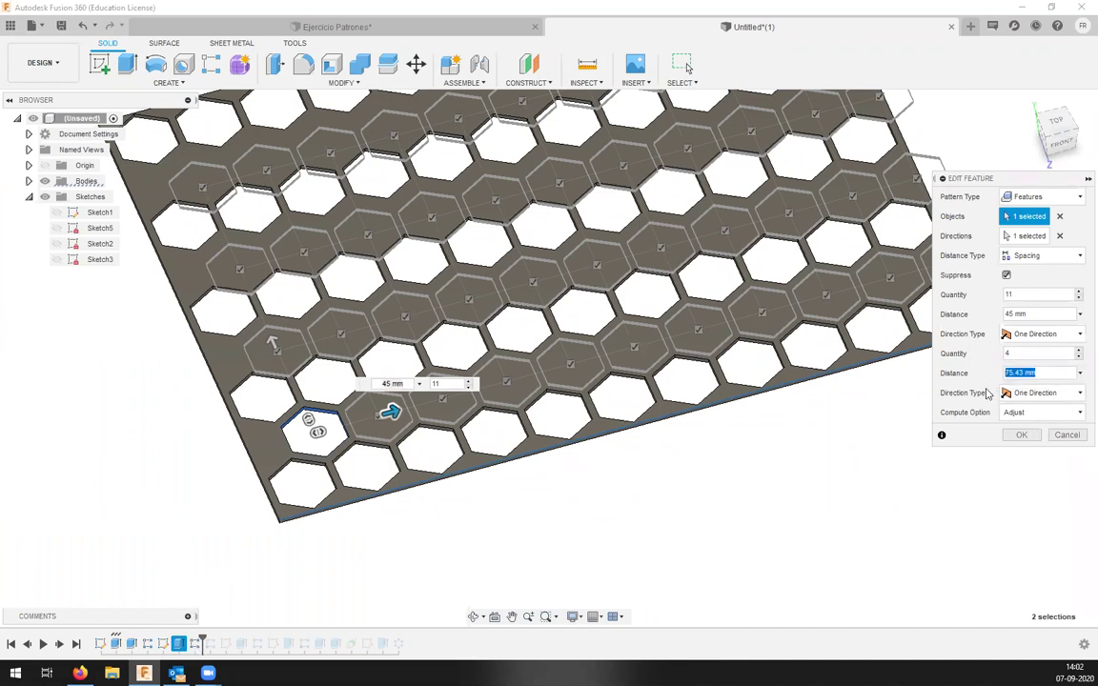
{"action": "key", "text": "ctrl+v"}
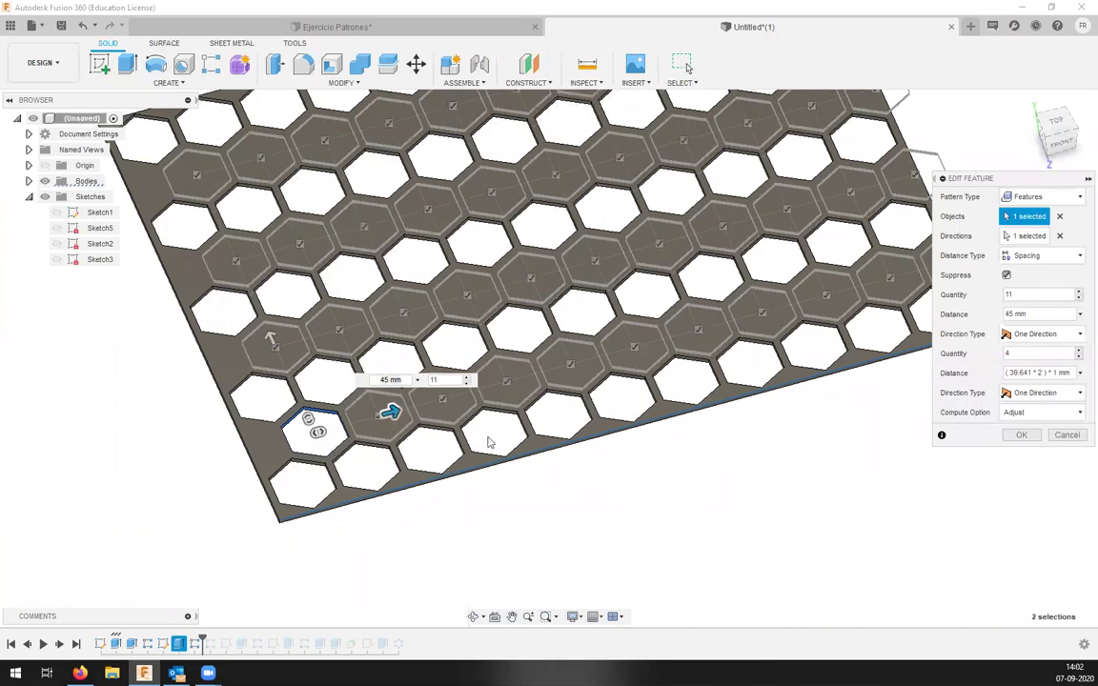
{"action": "left_click", "coordinate": [1067, 436]}
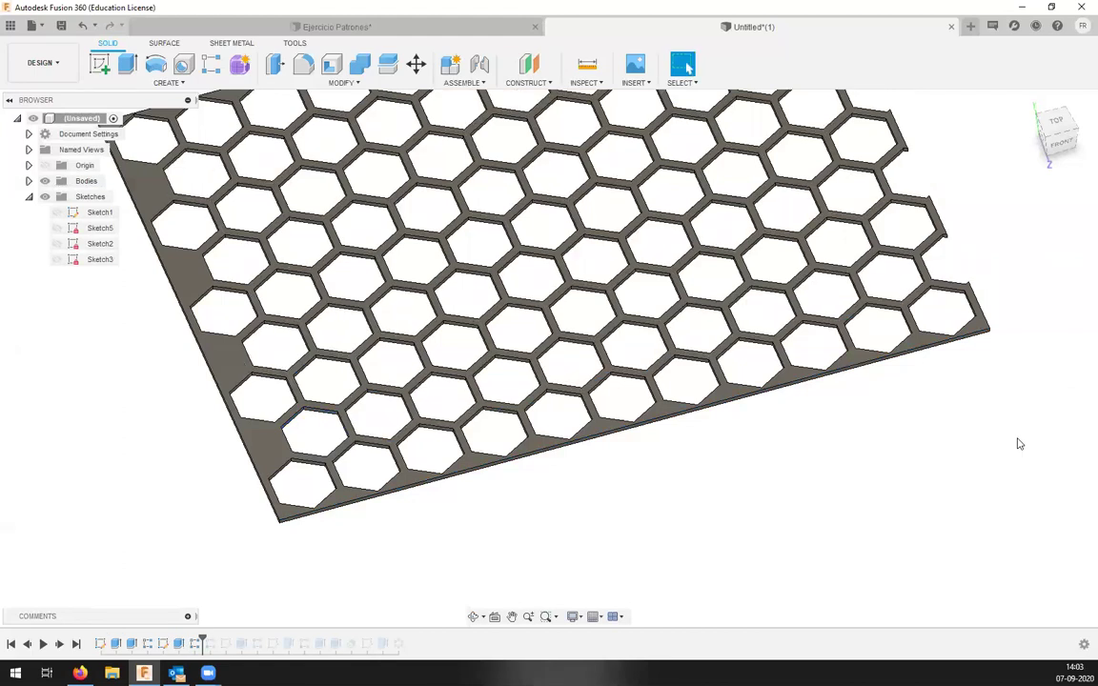
Delete the obsolete R-Pattern2 and Sketch2 that follow the staggered hexagon pattern in the model history.
{"action": "scroll", "coordinate": [667, 386], "scroll_direction": "down", "scroll_amount": 5}
{"action": "scroll", "coordinate": [534, 400], "scroll_direction": "up", "scroll_amount": 5}
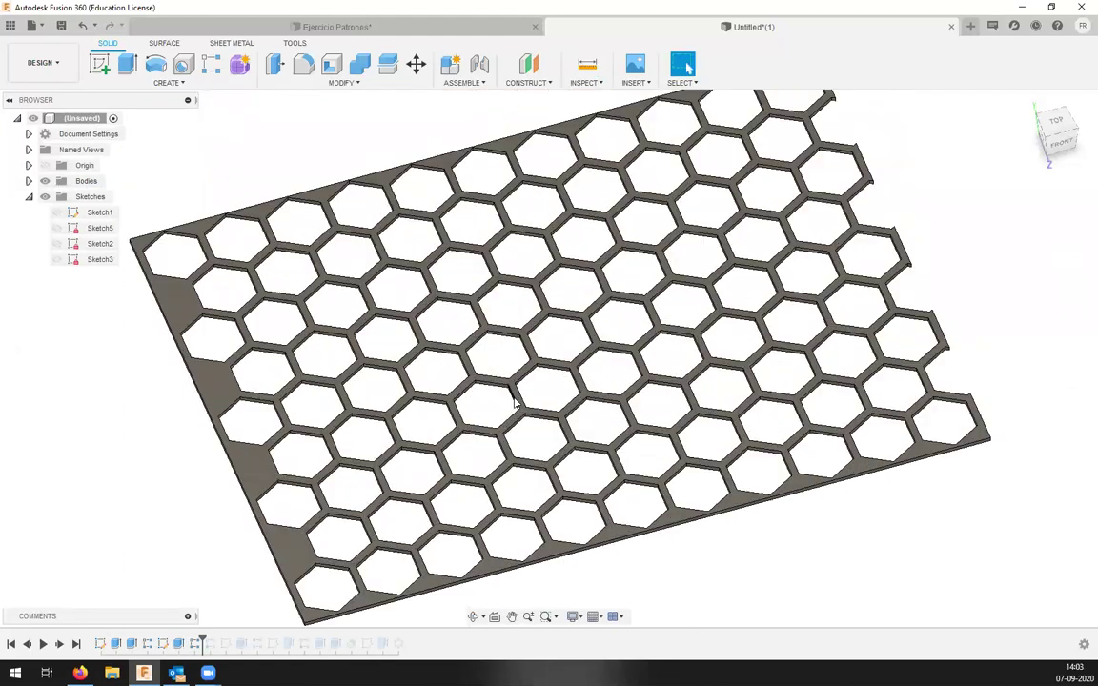
{"action": "scroll", "coordinate": [514, 403], "scroll_direction": "down", "scroll_amount": 3}
{"action": "middle_click_drag", "start_coordinate": [466, 336], "coordinate": [265, 583], "text": "shift"}
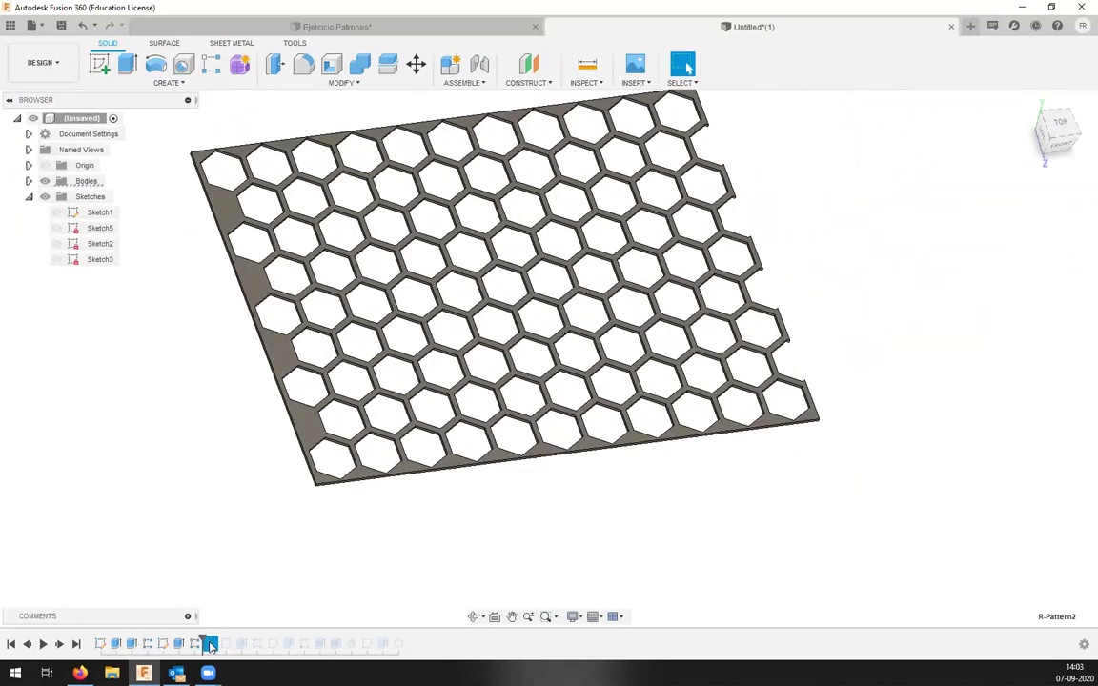
{"action": "left_click", "coordinate": [210, 645]}
{"action": "left_click", "coordinate": [227, 646], "text": "shift"}
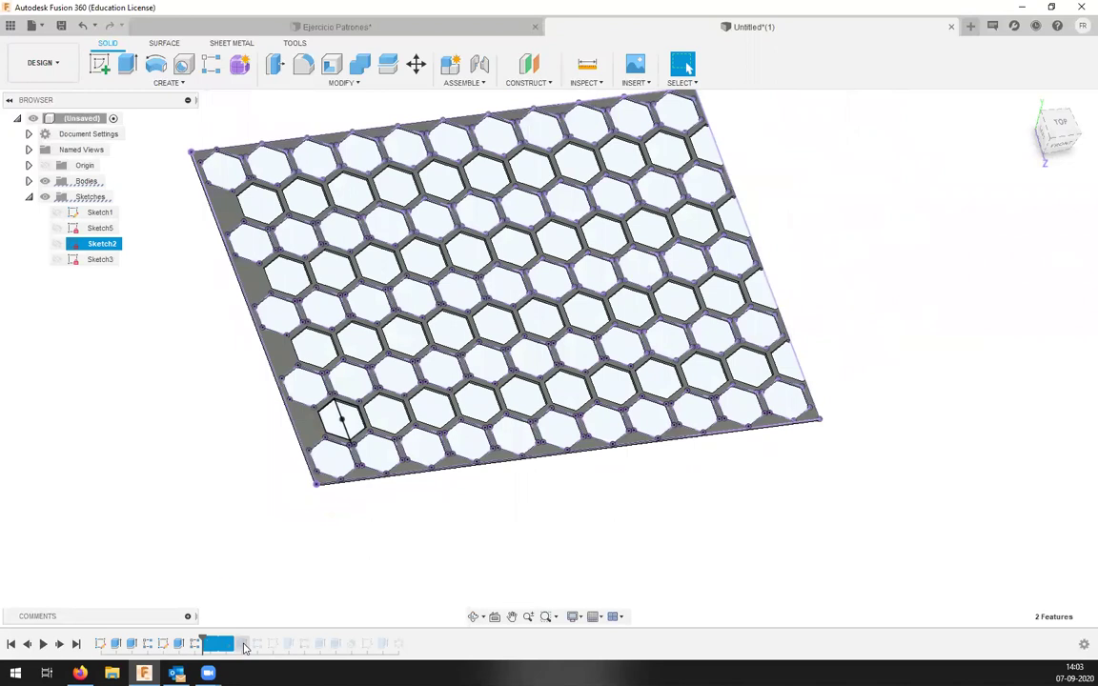
{"action": "right_click", "coordinate": [225, 643]}
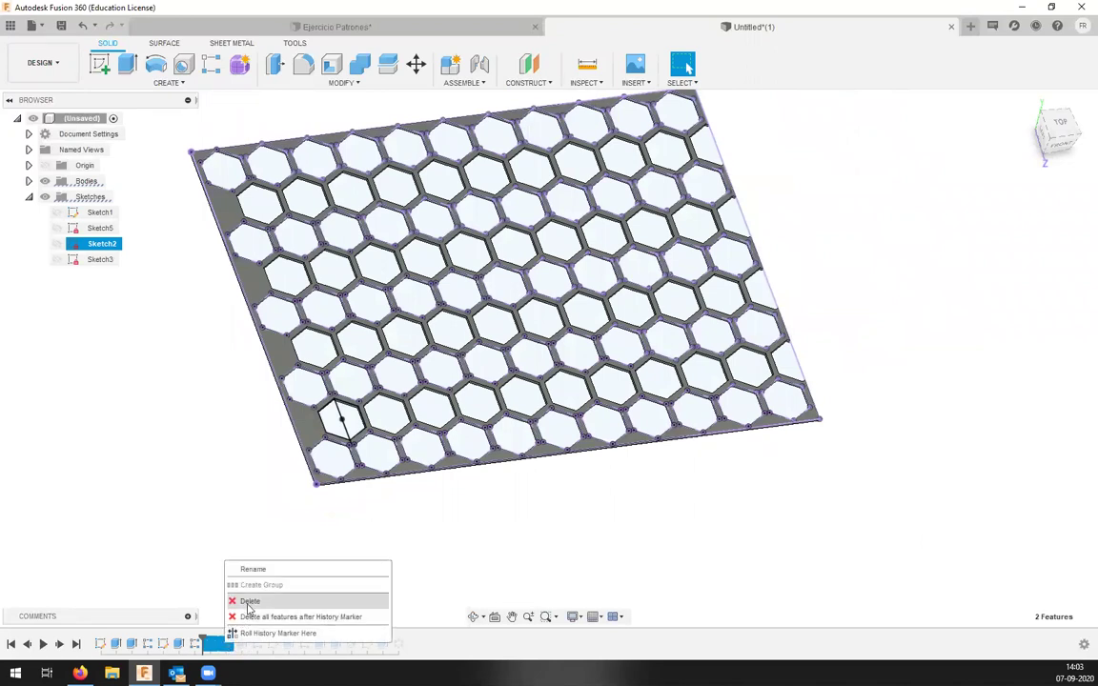
{"action": "left_click", "coordinate": [250, 602]}
{"action": "left_click", "coordinate": [512, 359]}
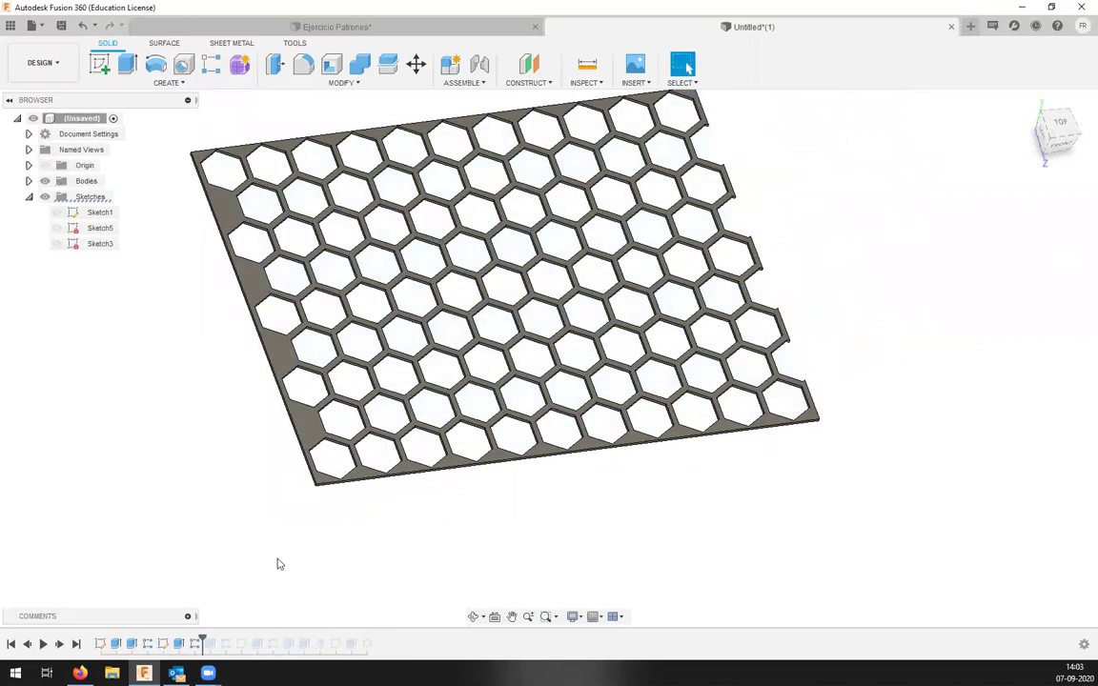
Delete the outdated Extrude3 and R-Pattern3 from the model history, keeping Sketch3 rolled forward into the model.
{"action": "mouse_move", "coordinate": [368, 399]}
{"action": "middle_mouse_down", "text": "shift"}
{"action": "mouse_move", "coordinate": [353, 420]}
{"action": "mouse_move", "coordinate": [258, 422]}
{"action": "middle_mouse_up", "text": "shift"}
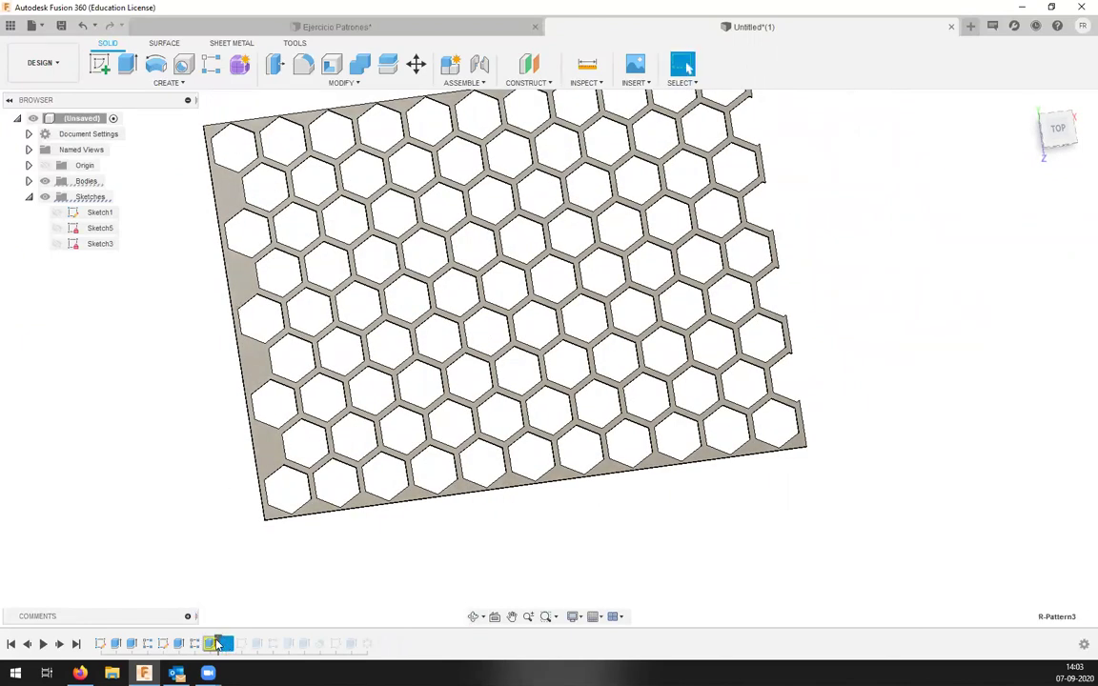
{"action": "right_click", "coordinate": [209, 644]}
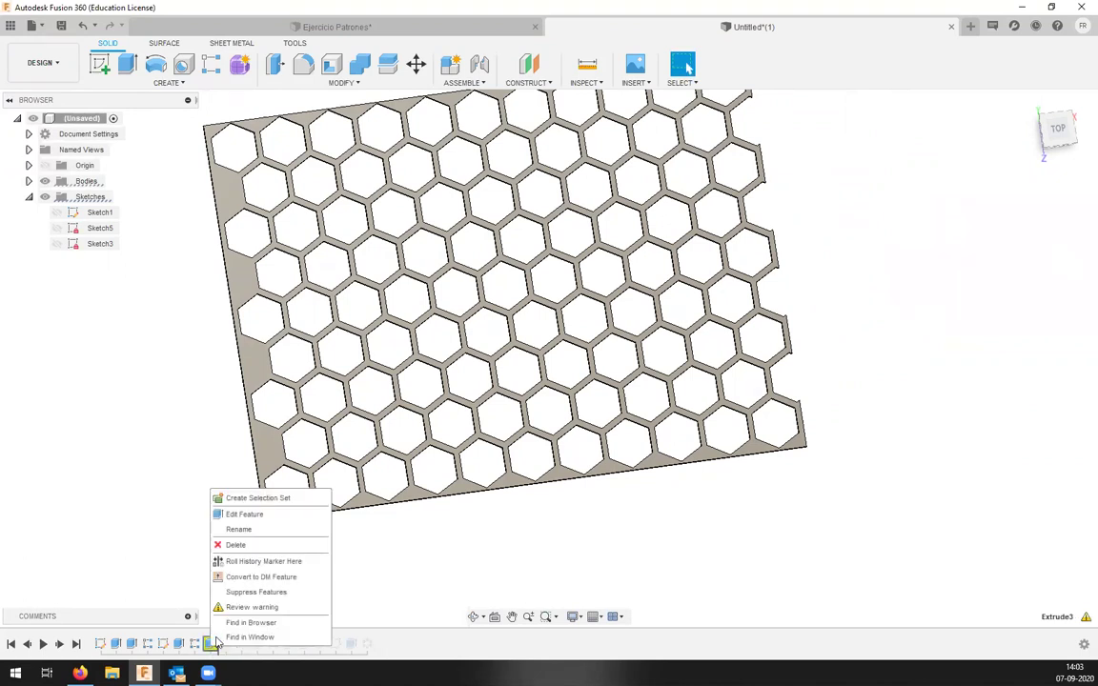
{"action": "left_click", "coordinate": [231, 545]}
{"action": "left_click", "coordinate": [504, 362]}
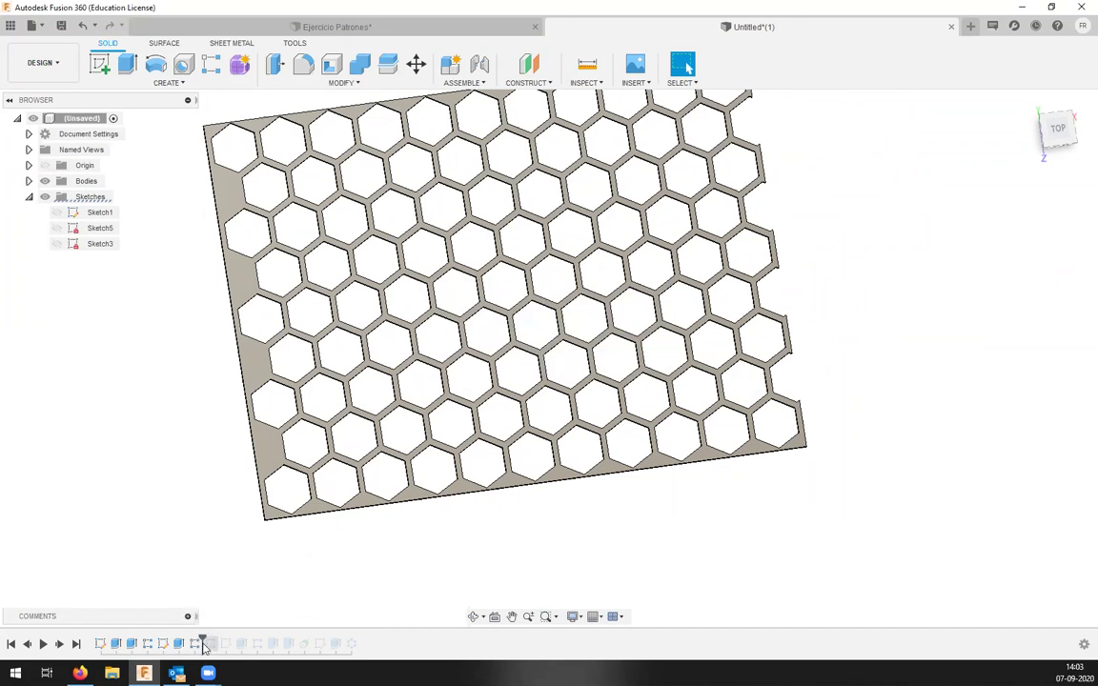
{"action": "left_click_drag", "start_coordinate": [203, 638], "coordinate": [218, 644]}
{"action": "right_click", "coordinate": [209, 644]}
{"action": "left_click", "coordinate": [239, 541]}
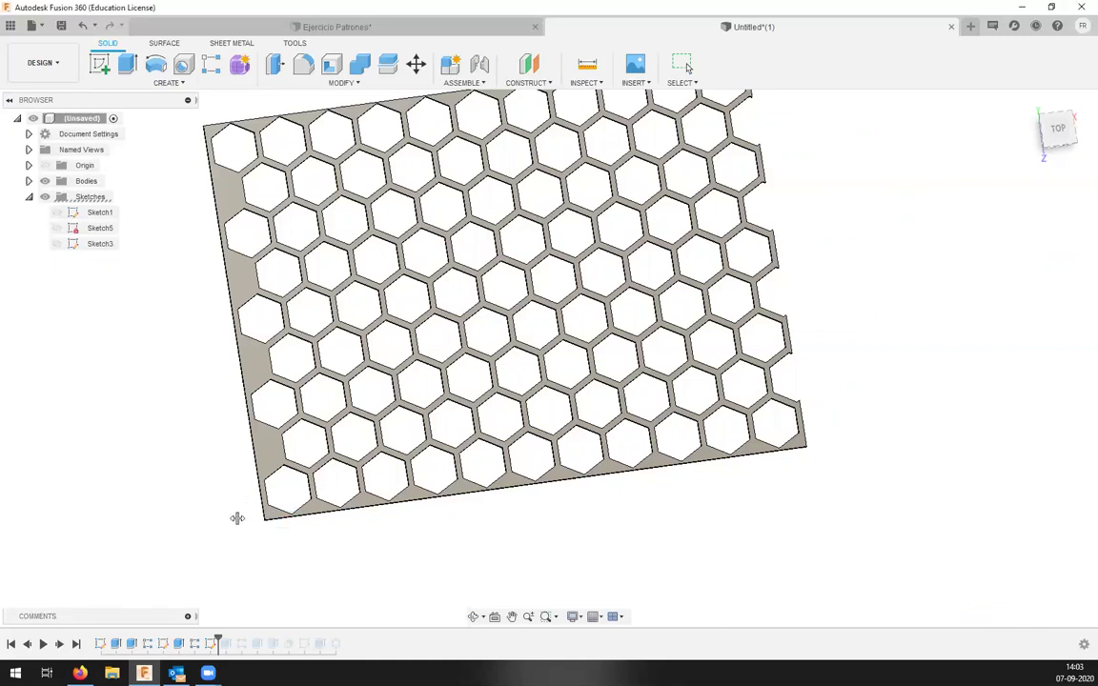
Show Sketch3 with the hexagon that overlaps the plate's short edge and open it for editing.
{"action": "middle_click_drag", "start_coordinate": [214, 546], "coordinate": [235, 618], "text": "shift"}
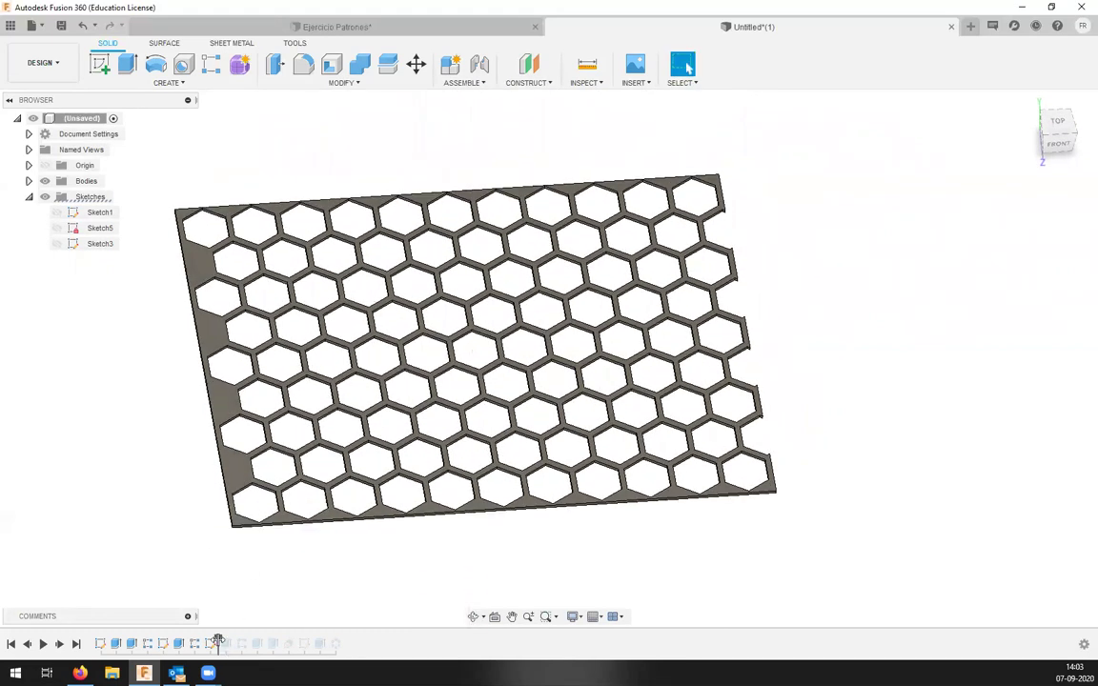
{"action": "left_click", "coordinate": [57, 243]}
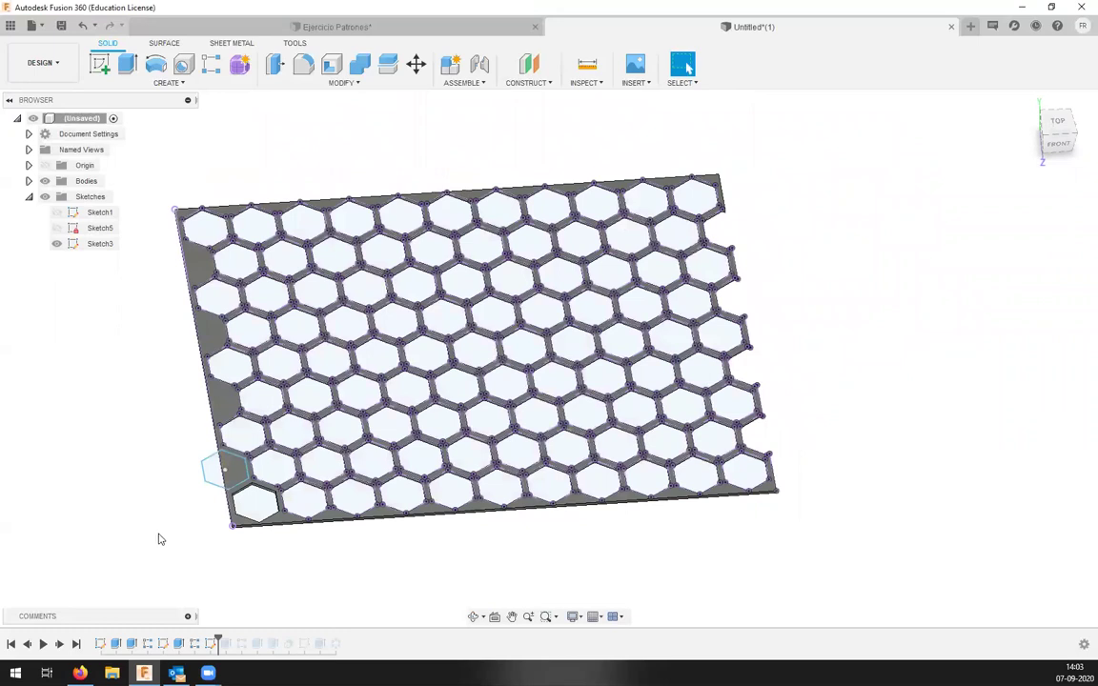
{"action": "scroll", "coordinate": [236, 489], "scroll_direction": "up", "scroll_amount": 3}
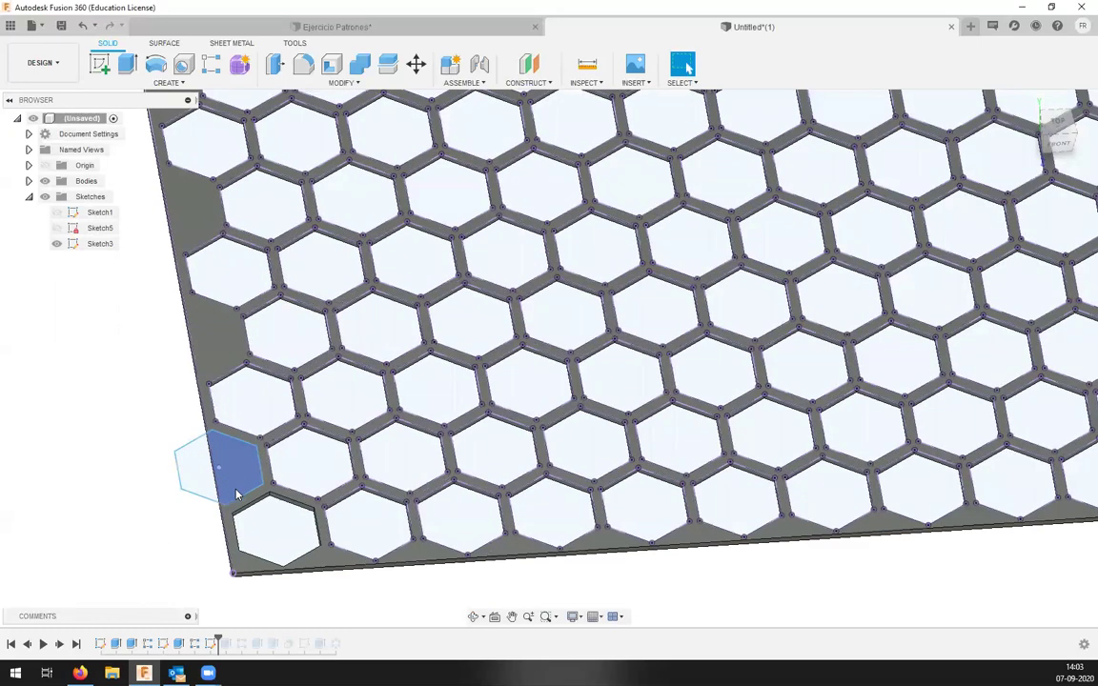
{"action": "scroll", "coordinate": [236, 494], "scroll_direction": "up", "scroll_amount": 3}
{"action": "scroll", "coordinate": [235, 503], "scroll_direction": "down", "scroll_amount": 3}
{"action": "left_click", "coordinate": [215, 646]}
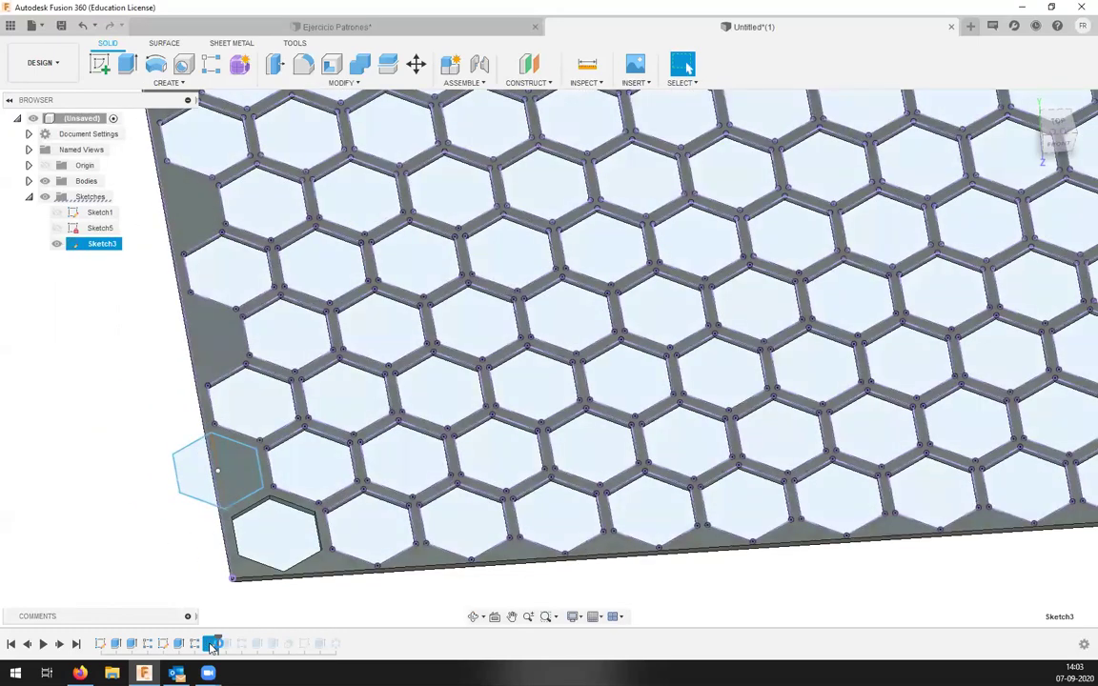
{"action": "double_click", "coordinate": [214, 645]}
{"action": "scroll", "coordinate": [332, 317], "scroll_direction": "up", "scroll_amount": 5}
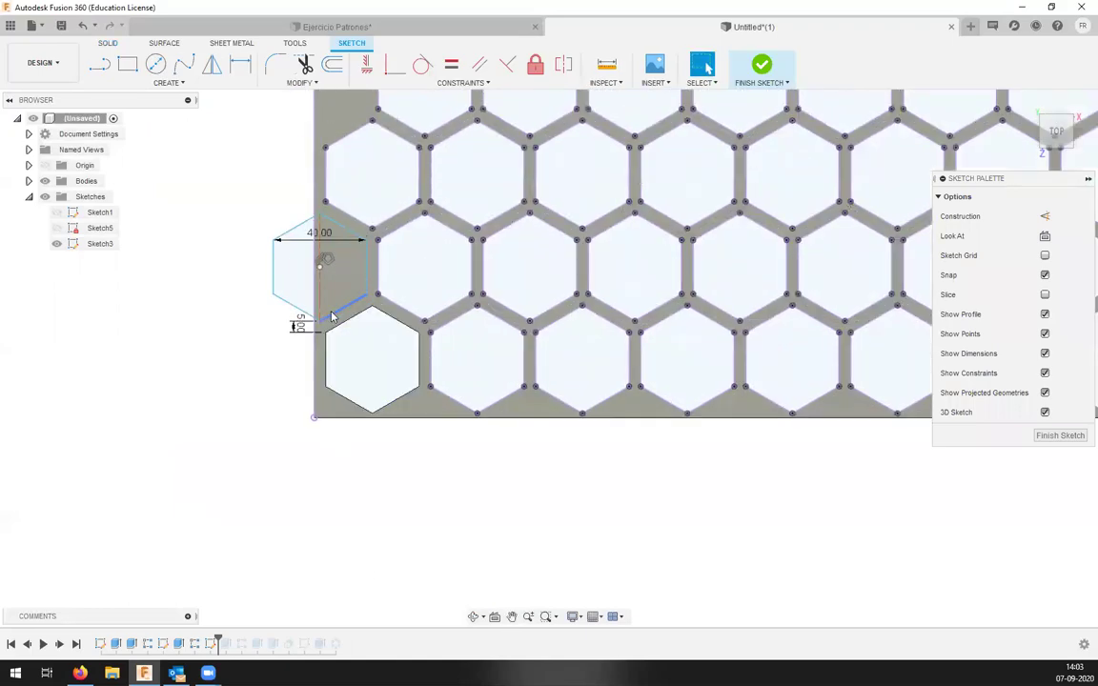
Examine how the edge hexagon in Sketch3 is dimensioned and constrained against the neighbouring cuts, and finish the sketch.
{"action": "scroll", "coordinate": [332, 317], "scroll_direction": "up", "scroll_amount": 3}
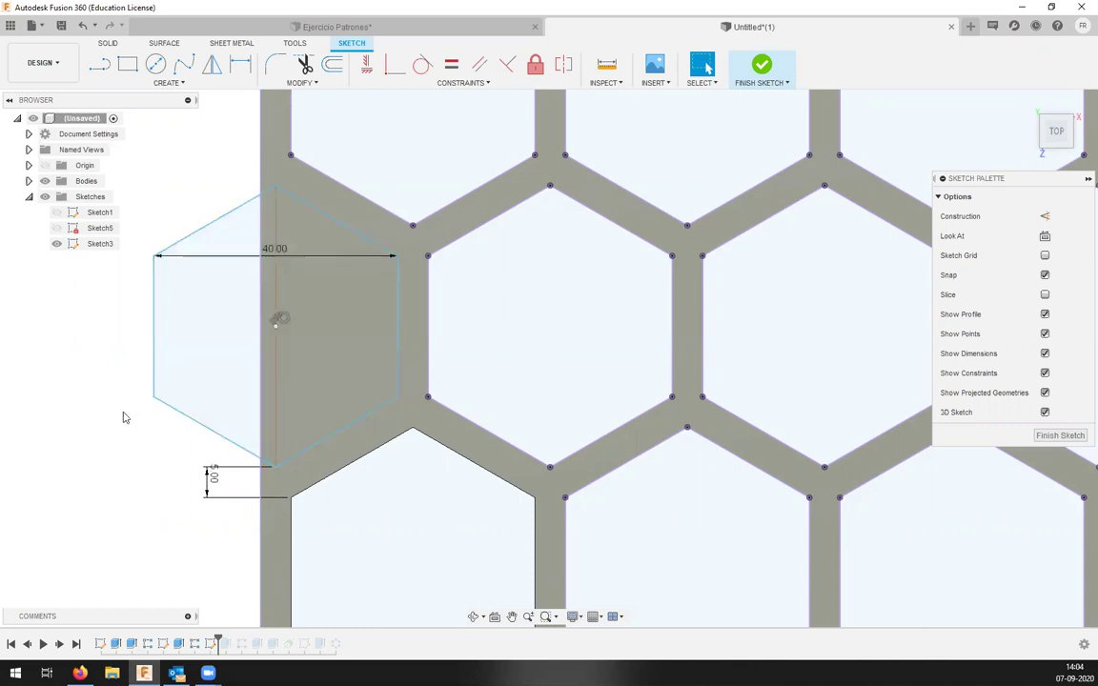
{"action": "scroll", "coordinate": [119, 416], "scroll_direction": "down", "scroll_amount": 2}
{"action": "scroll", "coordinate": [118, 417], "scroll_direction": "up", "scroll_amount": 6}
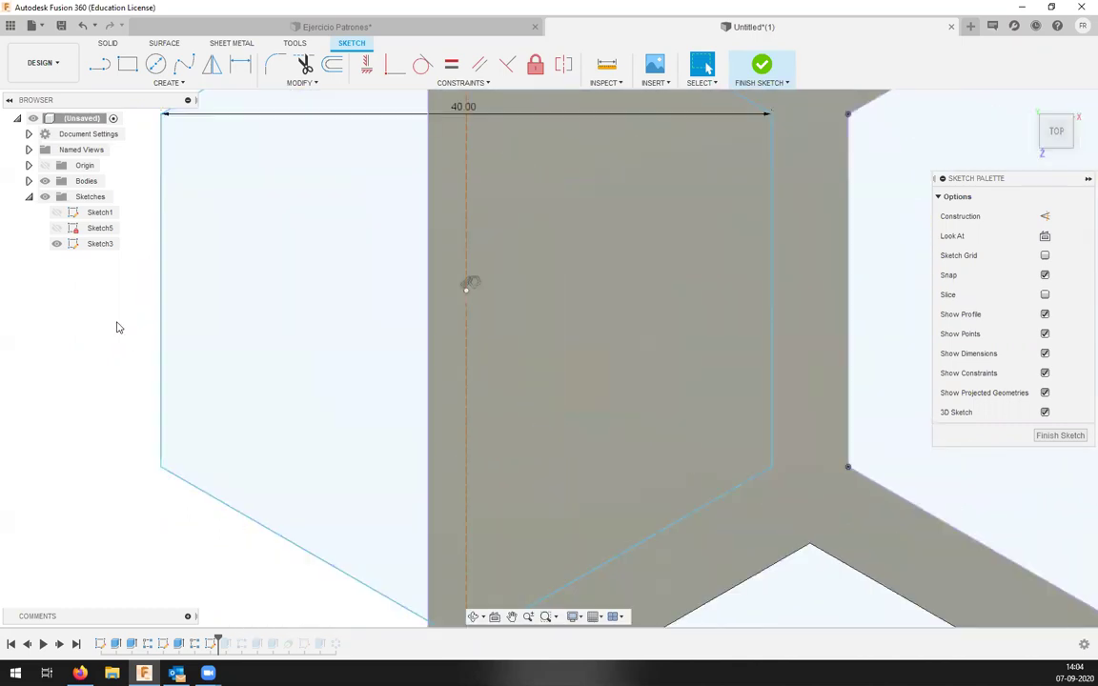
{"action": "middle_click_drag", "start_coordinate": [103, 350], "coordinate": [101, 360]}
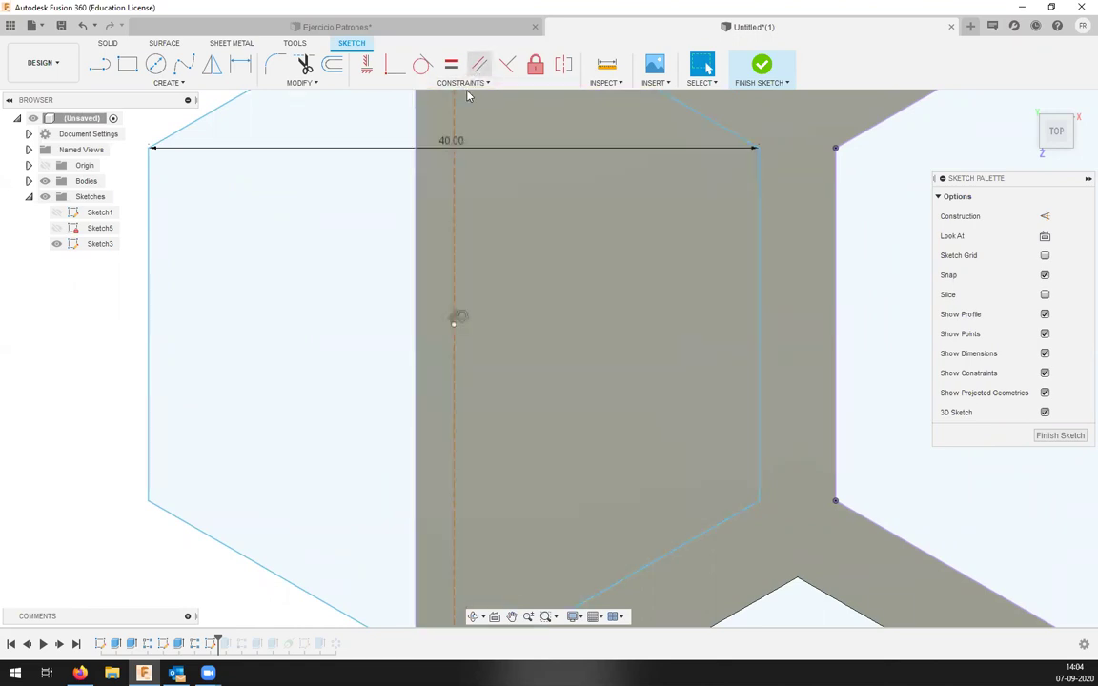
{"action": "scroll", "coordinate": [387, 324], "scroll_direction": "down", "scroll_amount": 5}
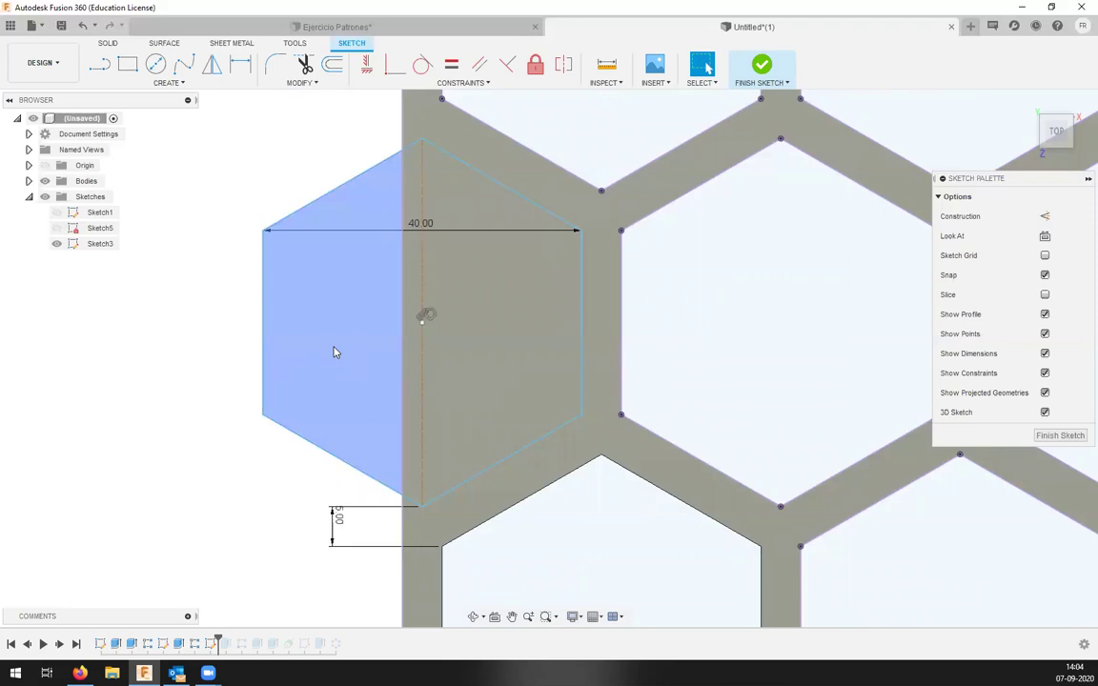
{"action": "scroll", "coordinate": [425, 317], "scroll_direction": "up", "scroll_amount": 6}
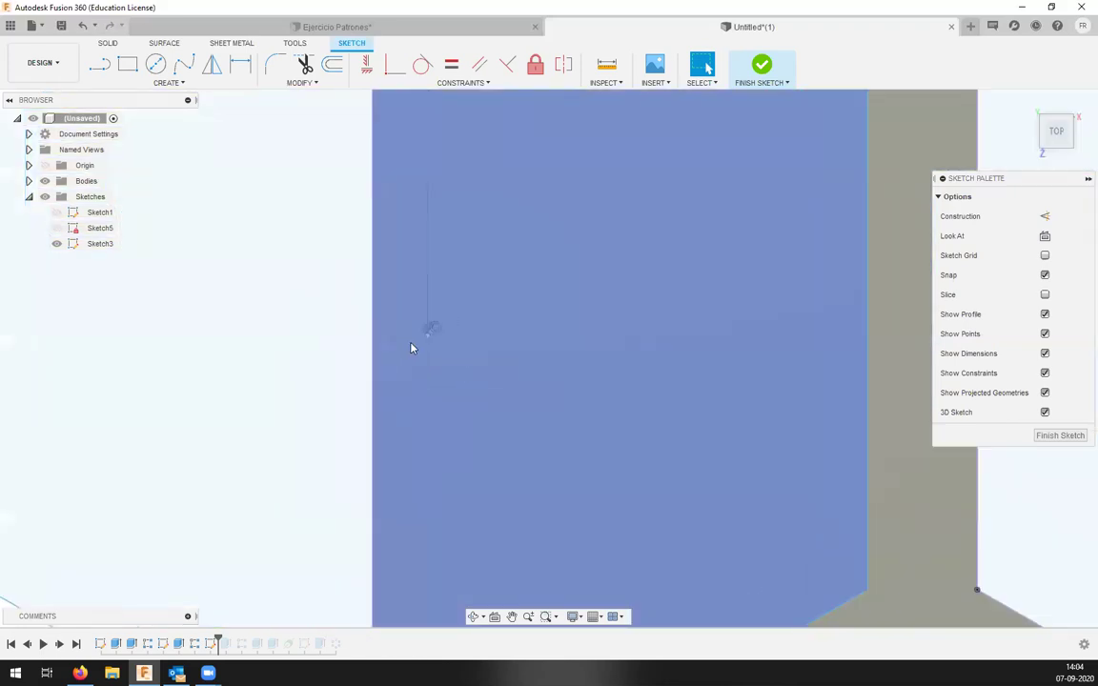
{"action": "scroll", "coordinate": [412, 345], "scroll_direction": "down", "scroll_amount": 3}
{"action": "scroll", "coordinate": [372, 413], "scroll_direction": "down", "scroll_amount": 4}
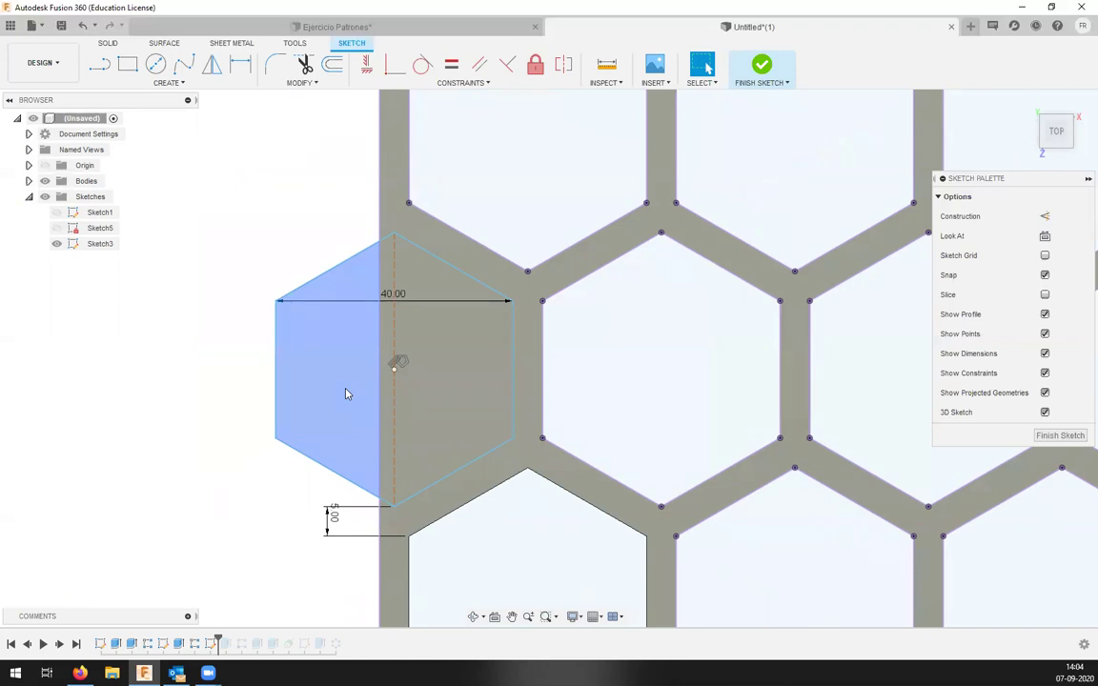
{"action": "left_click", "coordinate": [762, 65]}
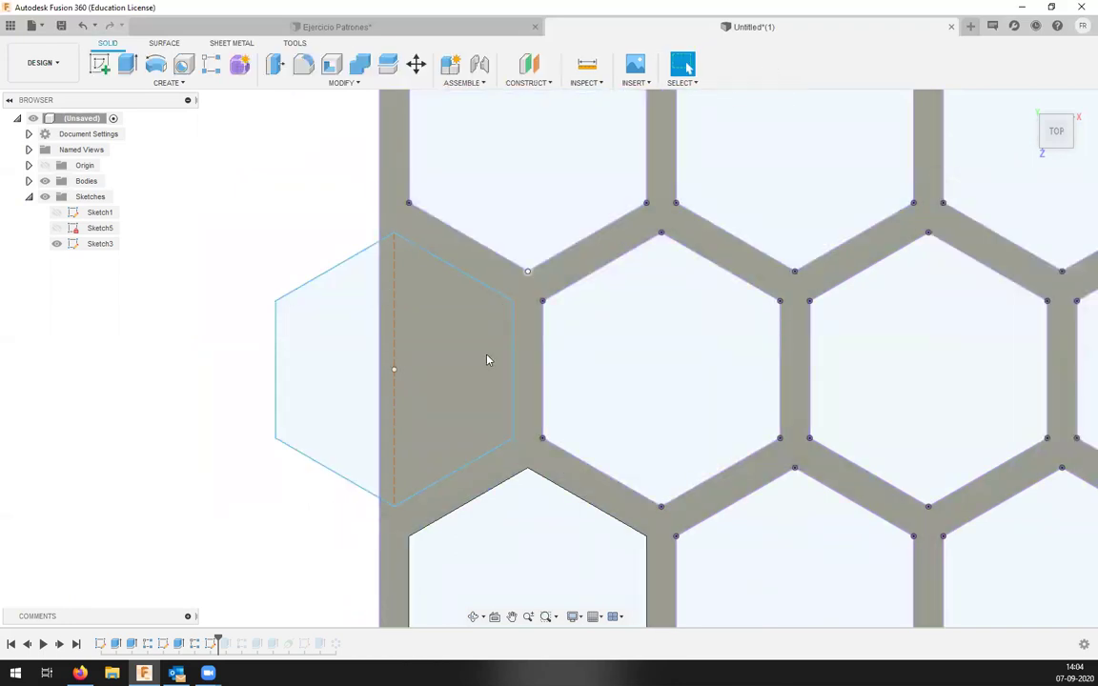
{"action": "scroll", "coordinate": [486, 360], "scroll_direction": "down", "scroll_amount": 3}
{"action": "middle_click_drag", "start_coordinate": [452, 398], "coordinate": [417, 445]}
{"action": "middle_click_drag", "start_coordinate": [417, 444], "coordinate": [483, 349], "text": "shift"}
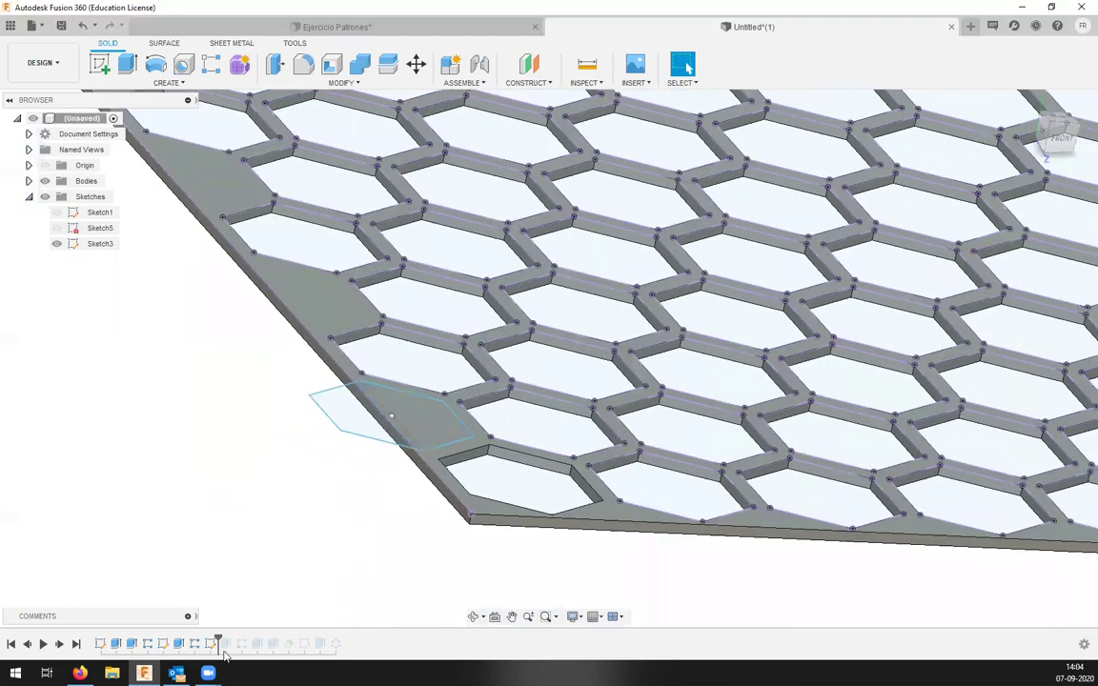
Roll the model history forward past the edge hexagon's extruded cut and hide Sketch3.
{"action": "left_click_drag", "start_coordinate": [217, 641], "coordinate": [233, 644]}
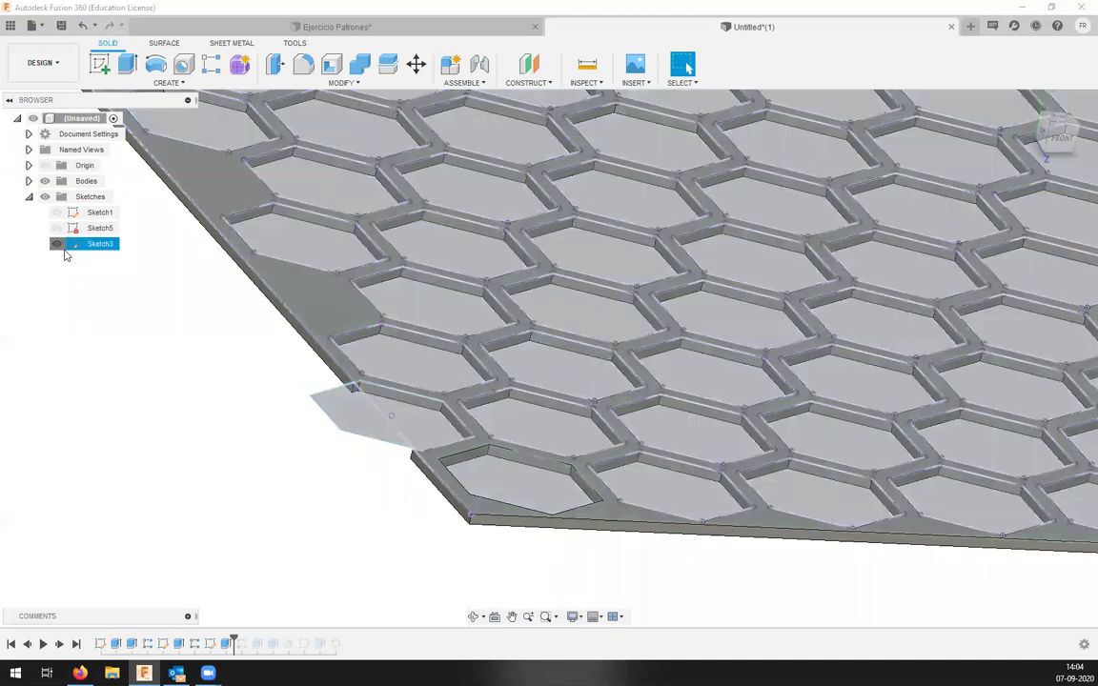
{"action": "left_click", "coordinate": [59, 245]}
{"action": "scroll", "coordinate": [257, 392], "scroll_direction": "down", "scroll_amount": 3}
{"action": "middle_click_drag", "start_coordinate": [258, 393], "coordinate": [269, 466]}
{"action": "scroll", "coordinate": [268, 495], "scroll_direction": "down", "scroll_amount": 4}
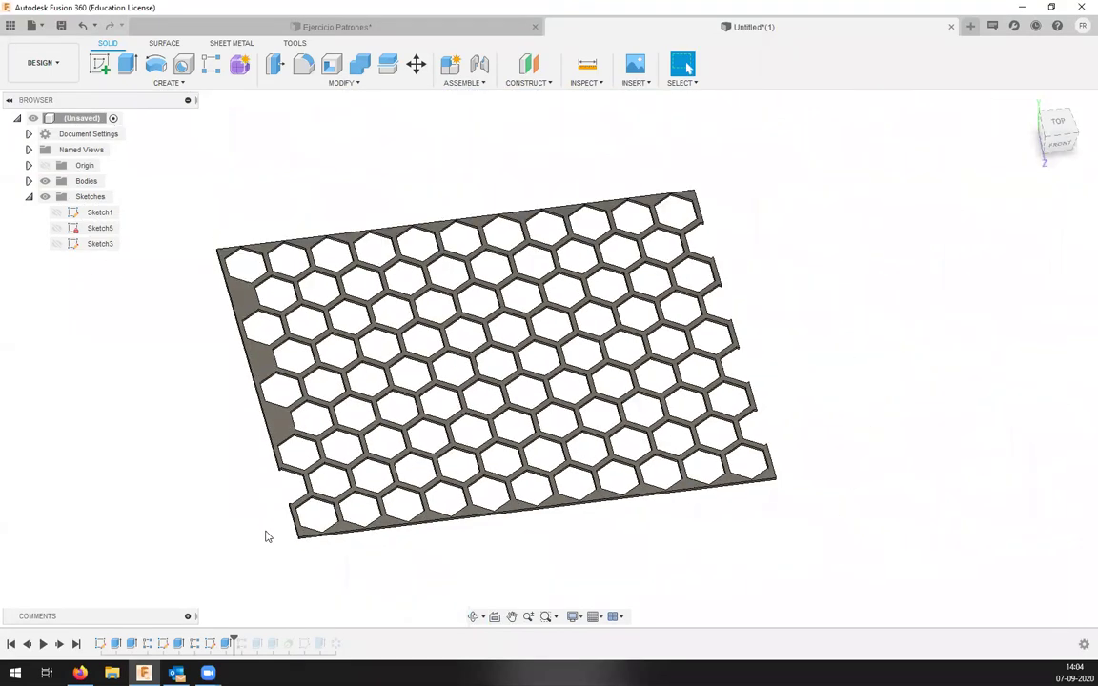
Roll the history forward past the edge cut's rectangular pattern and review that pattern's settings.
{"action": "left_click_drag", "start_coordinate": [234, 641], "coordinate": [250, 641]}
{"action": "left_click", "coordinate": [242, 645]}
{"action": "double_click", "coordinate": [241, 651]}
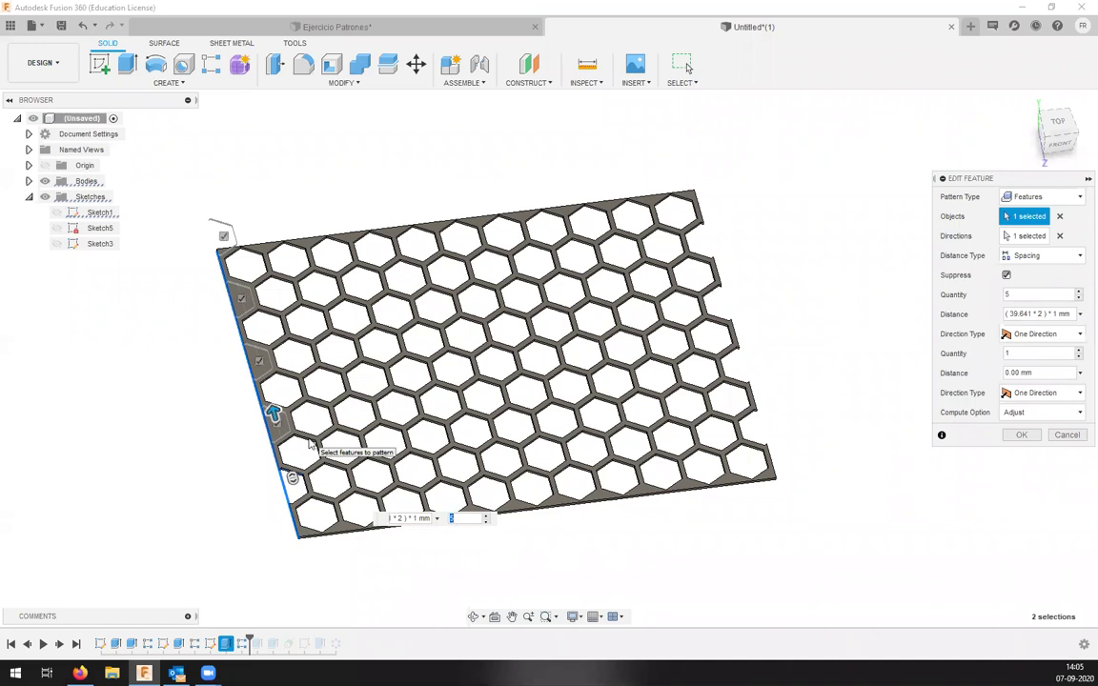
{"action": "left_click", "coordinate": [1021, 434]}
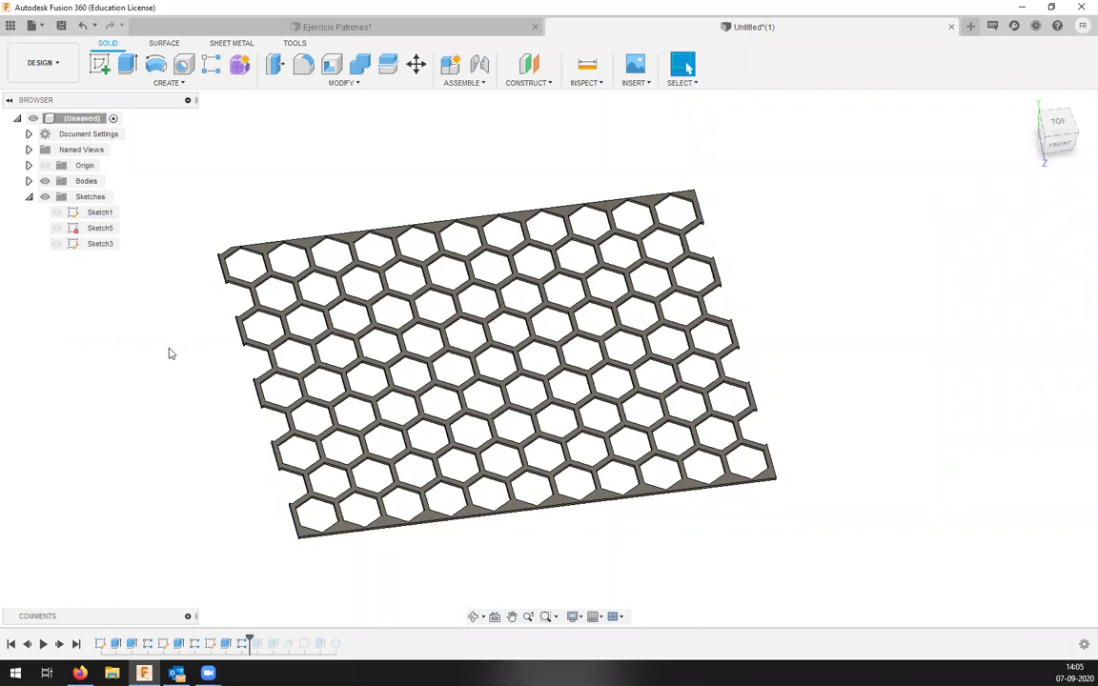
Check the finished grille and its surrounding disc in the Ejercicio Patrones document, and return to the untitled design.
{"action": "left_click", "coordinate": [329, 27]}
{"action": "scroll", "coordinate": [448, 288], "scroll_direction": "up", "scroll_amount": 6}
{"action": "scroll", "coordinate": [453, 286], "scroll_direction": "down", "scroll_amount": 8}
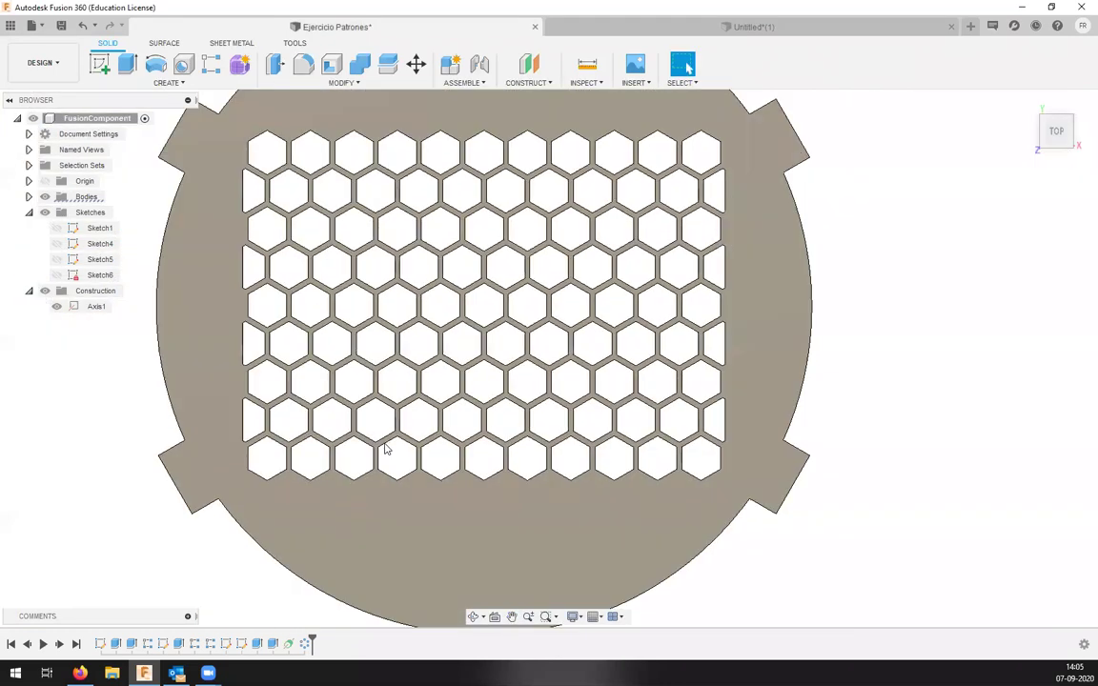
{"action": "middle_click_drag", "start_coordinate": [385, 451], "coordinate": [367, 507]}
{"action": "middle_click_drag", "start_coordinate": [367, 507], "coordinate": [392, 494], "text": "shift"}
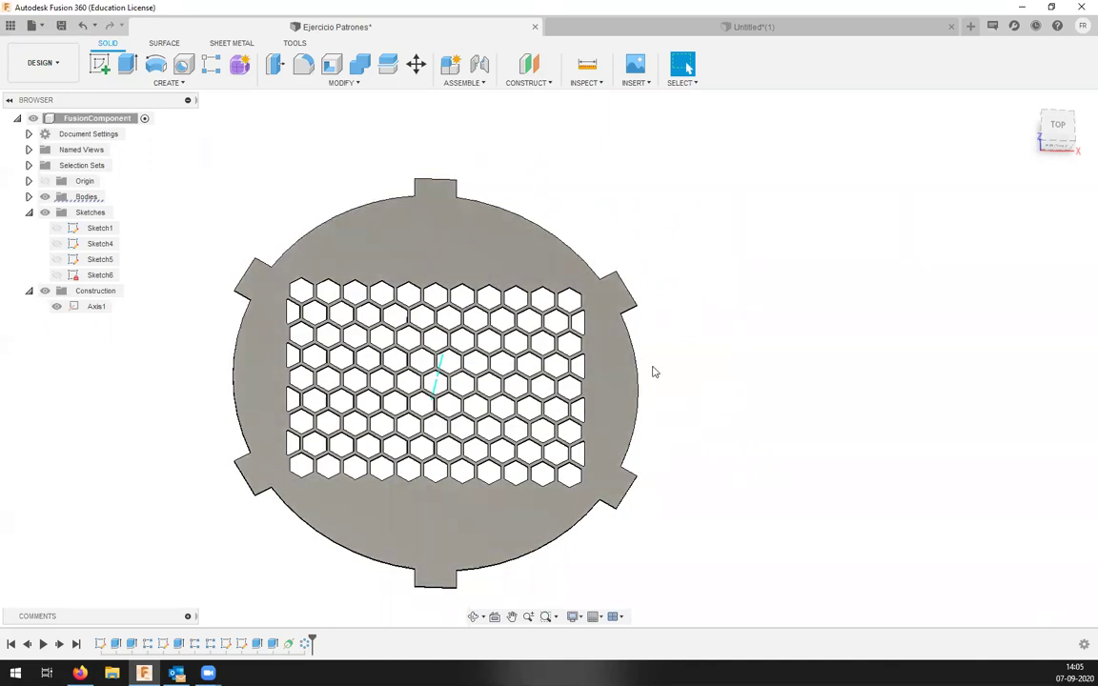
{"action": "left_click", "coordinate": [727, 28]}
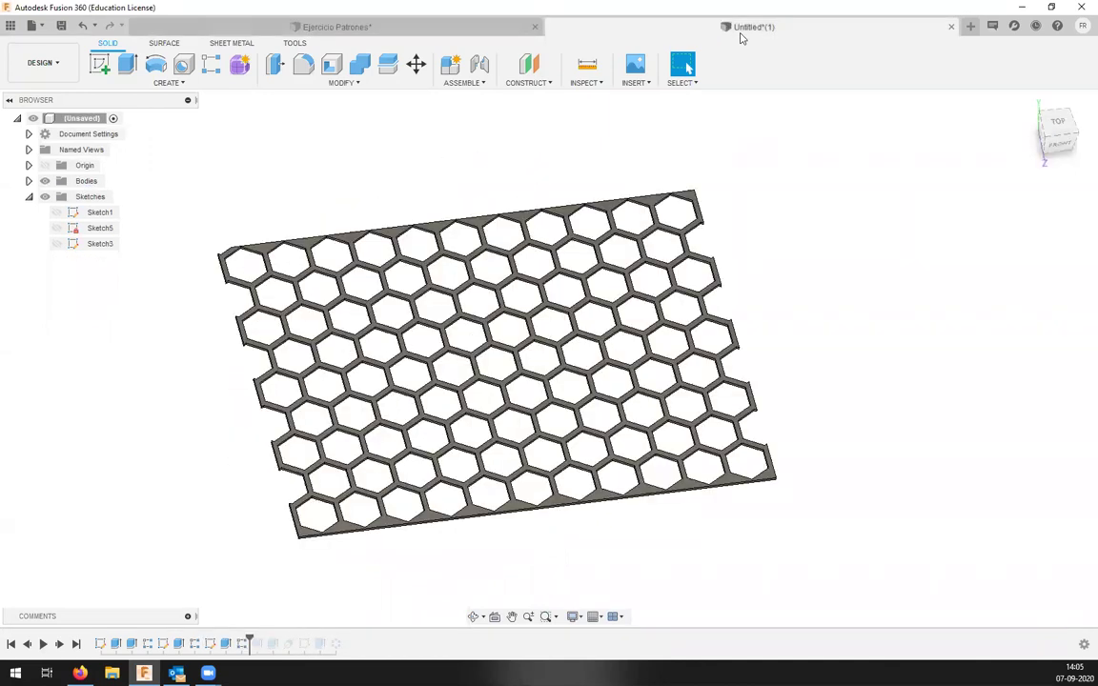
Show Sketch1 with its circle and rectangles around the hexagonal grille.
{"action": "scroll", "coordinate": [410, 453], "scroll_direction": "down", "scroll_amount": 3}
{"action": "scroll", "coordinate": [410, 453], "scroll_direction": "up", "scroll_amount": 3}
{"action": "scroll", "coordinate": [417, 446], "scroll_direction": "down", "scroll_amount": 2}
{"action": "middle_click_drag", "start_coordinate": [418, 446], "coordinate": [414, 463], "text": "shift"}
{"action": "left_click", "coordinate": [56, 213]}
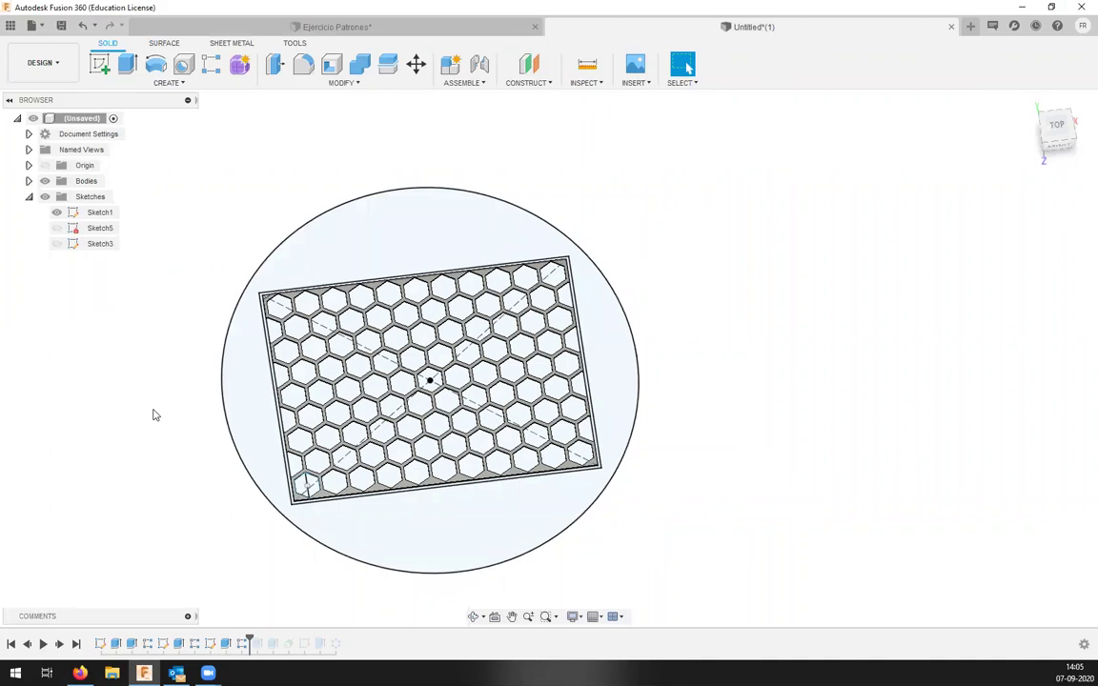
Examine the narrow rectangular frame profile of Sketch1 where it borders the open hexagon cuts.
{"action": "scroll", "coordinate": [305, 505], "scroll_direction": "up", "scroll_amount": 5}
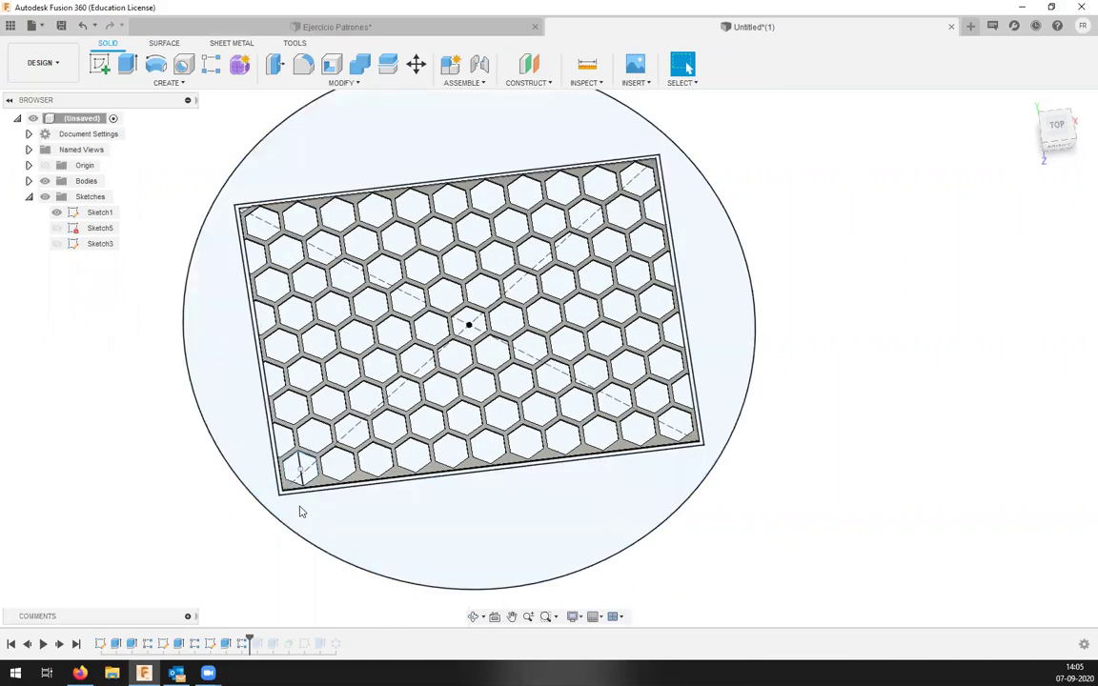
{"action": "scroll", "coordinate": [268, 479], "scroll_direction": "down", "scroll_amount": 4}
{"action": "scroll", "coordinate": [265, 467], "scroll_direction": "up", "scroll_amount": 4}
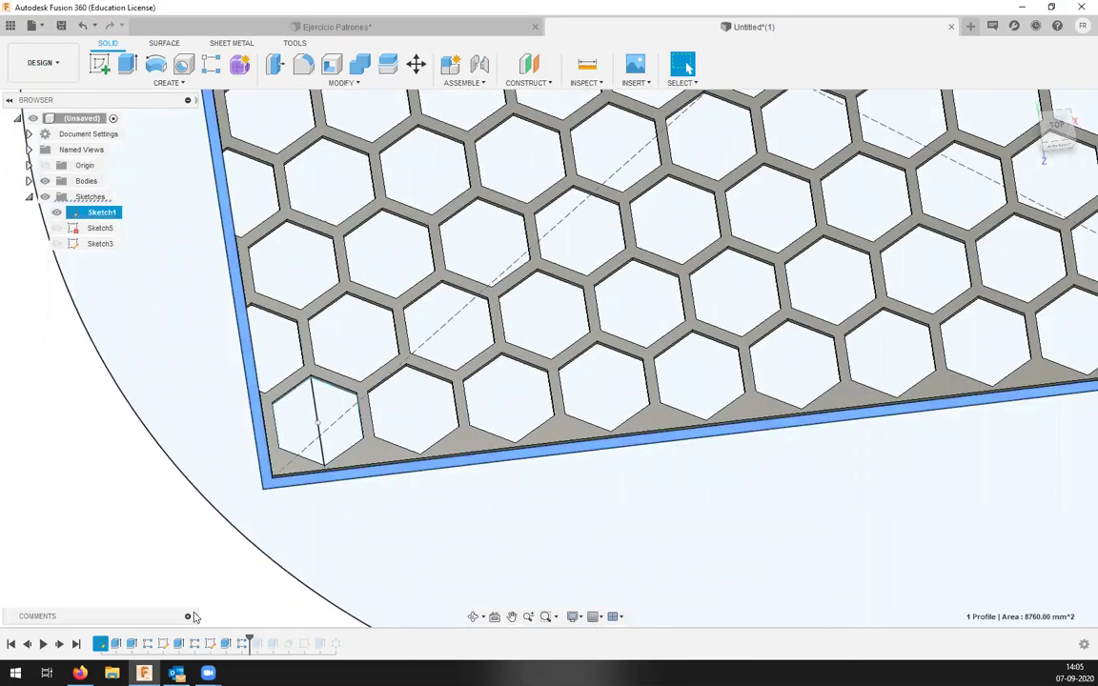
{"action": "left_click", "coordinate": [186, 485]}
{"action": "scroll", "coordinate": [171, 501], "scroll_direction": "down", "scroll_amount": 5}
{"action": "left_click", "coordinate": [226, 567]}
{"action": "middle_click_drag", "start_coordinate": [226, 566], "coordinate": [200, 462], "text": "shift"}
{"action": "scroll", "coordinate": [197, 423], "scroll_direction": "up", "scroll_amount": 3}
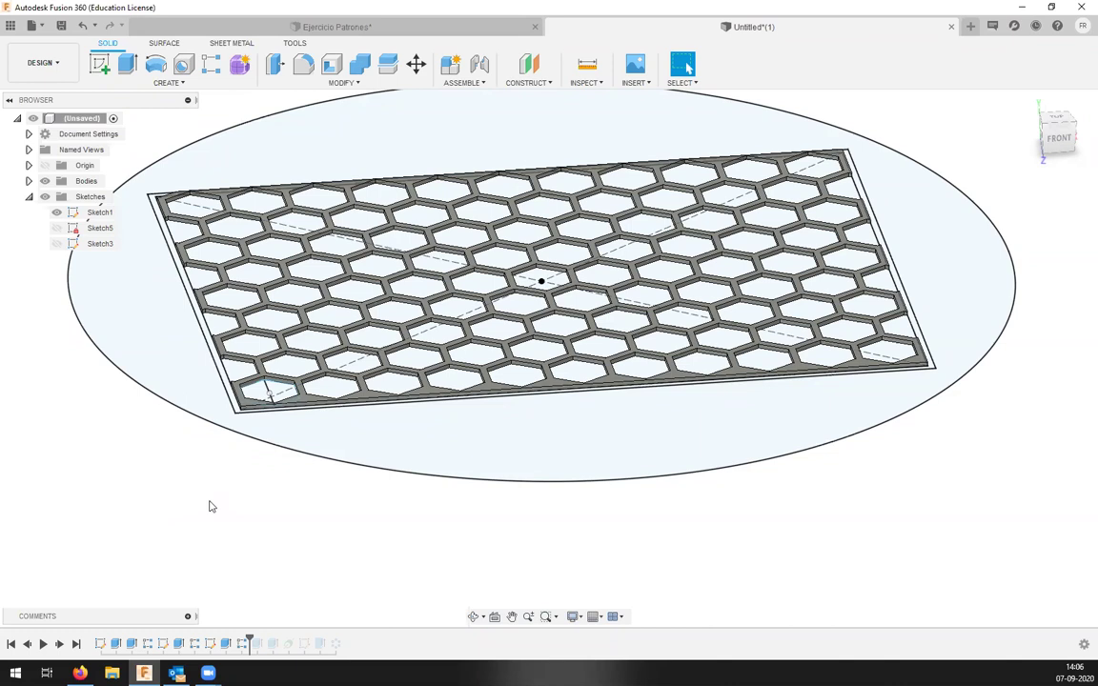
Reopen the edge cut's rectangular pattern to check what its Suppress option does, leaving it enabled, and confirm.
{"action": "left_click", "coordinate": [239, 645]}
{"action": "double_click", "coordinate": [240, 646]}
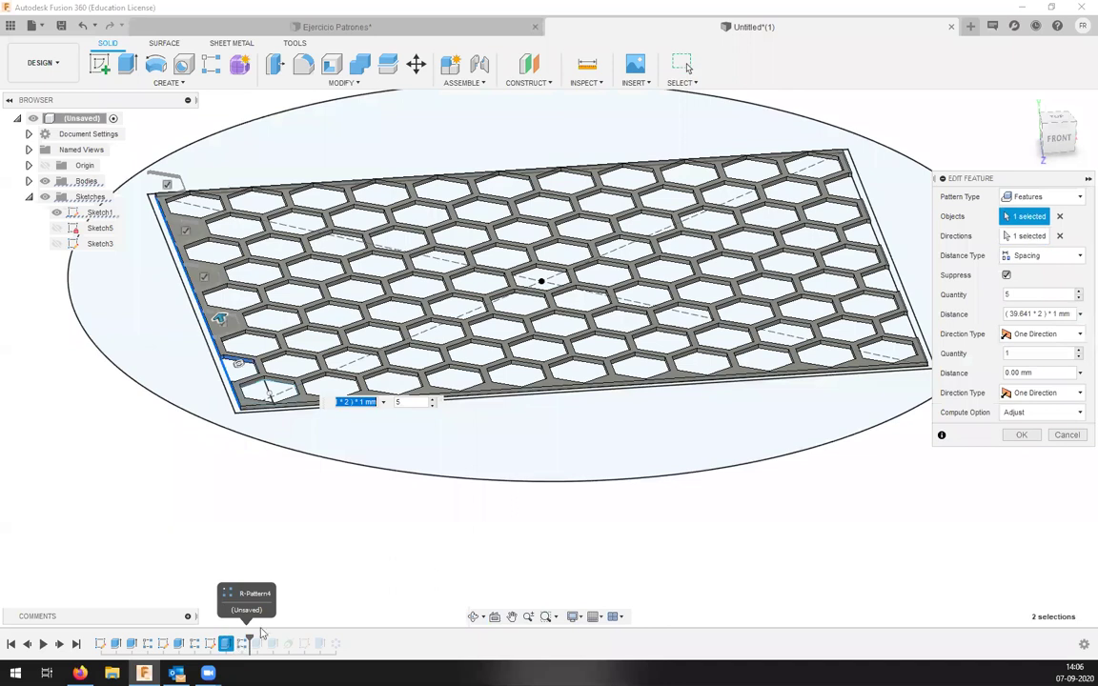
{"action": "left_click_drag", "start_coordinate": [1012, 178], "coordinate": [960, 147]}
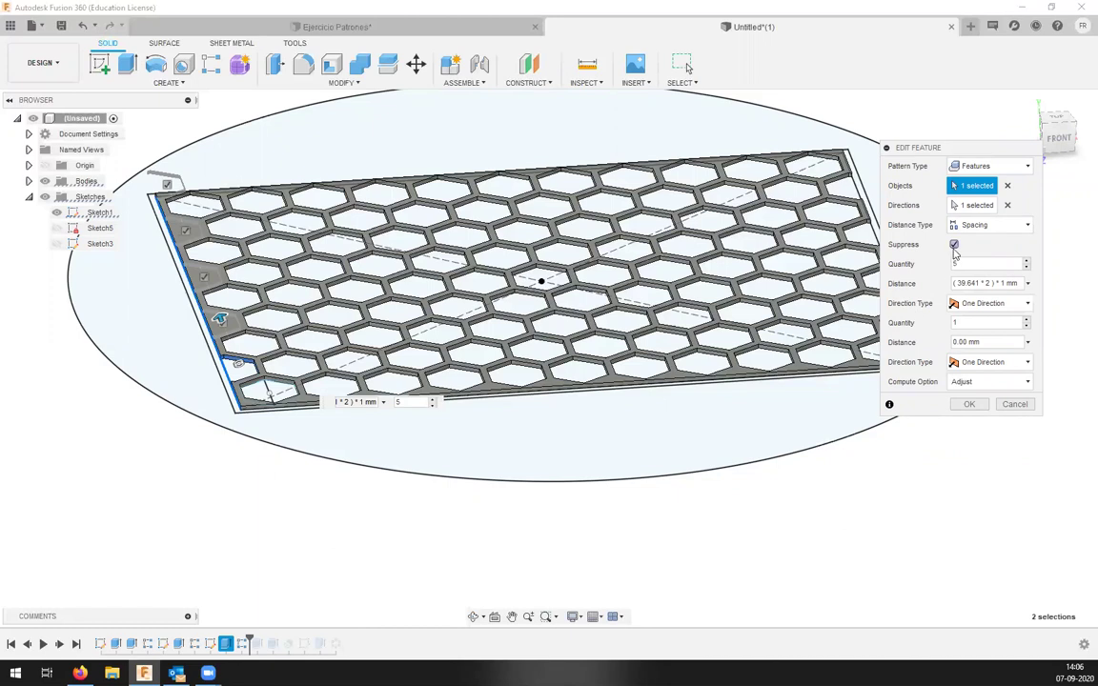
{"action": "left_click", "coordinate": [955, 245]}
{"action": "left_click", "coordinate": [954, 245]}
{"action": "left_click", "coordinate": [970, 404]}
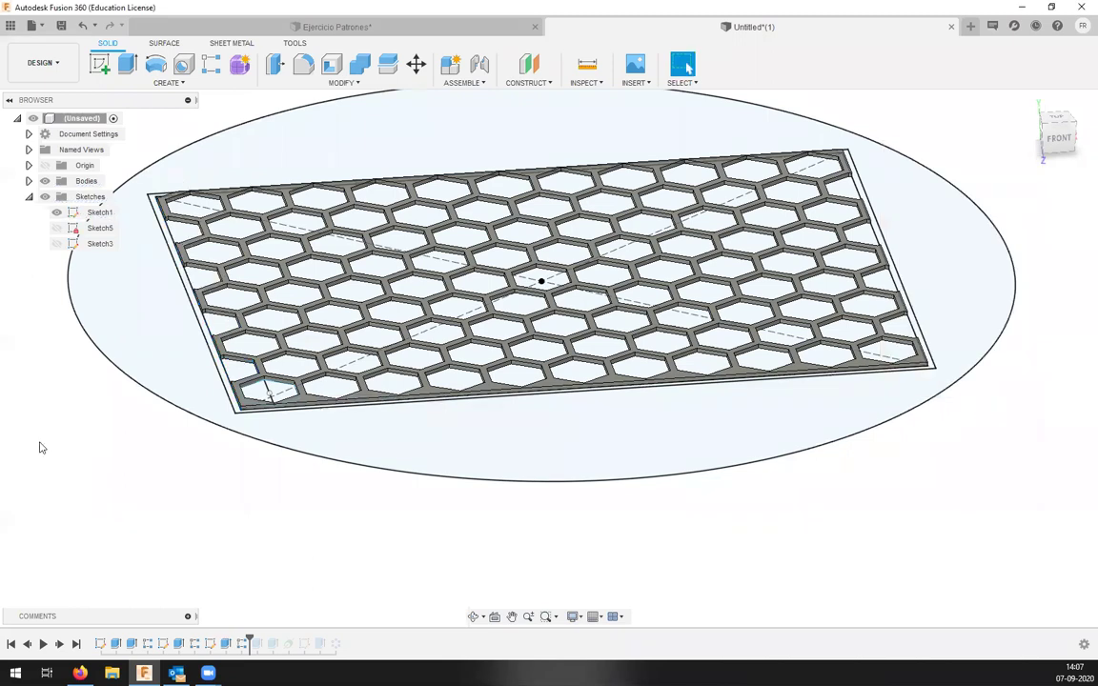
{"action": "scroll", "coordinate": [217, 420], "scroll_direction": "down", "scroll_amount": 5}
{"action": "middle_click_drag", "start_coordinate": [267, 411], "coordinate": [297, 451]}
{"action": "middle_click_drag", "start_coordinate": [297, 451], "coordinate": [322, 508], "text": "shift"}
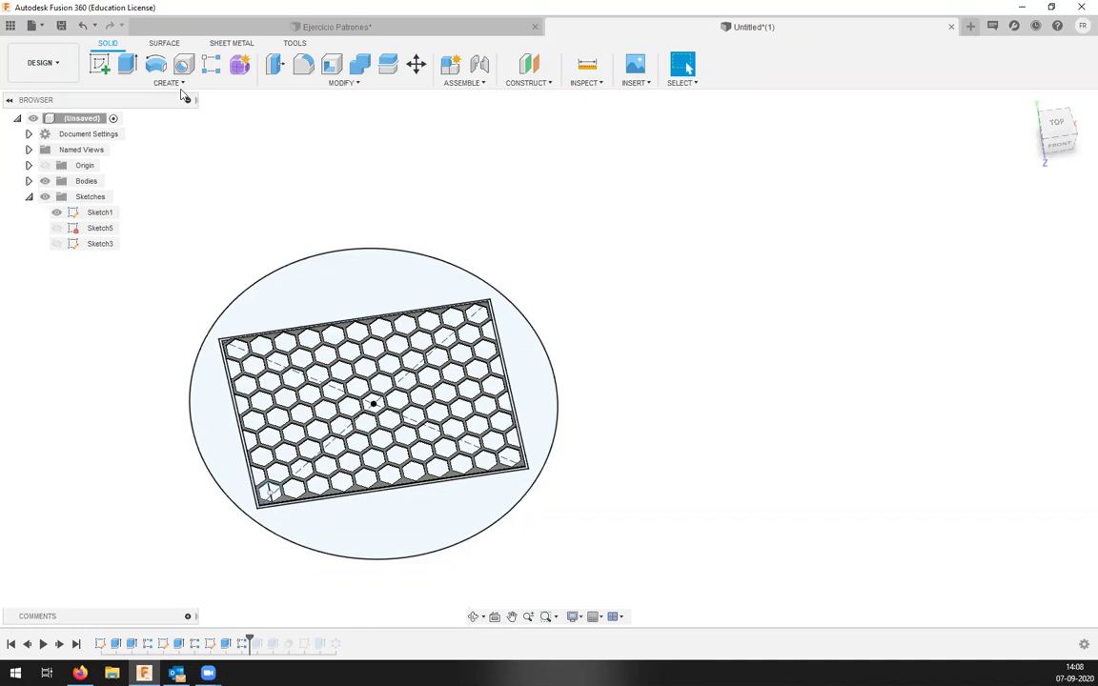
{"action": "scroll", "coordinate": [303, 410], "scroll_direction": "up", "scroll_amount": 3}
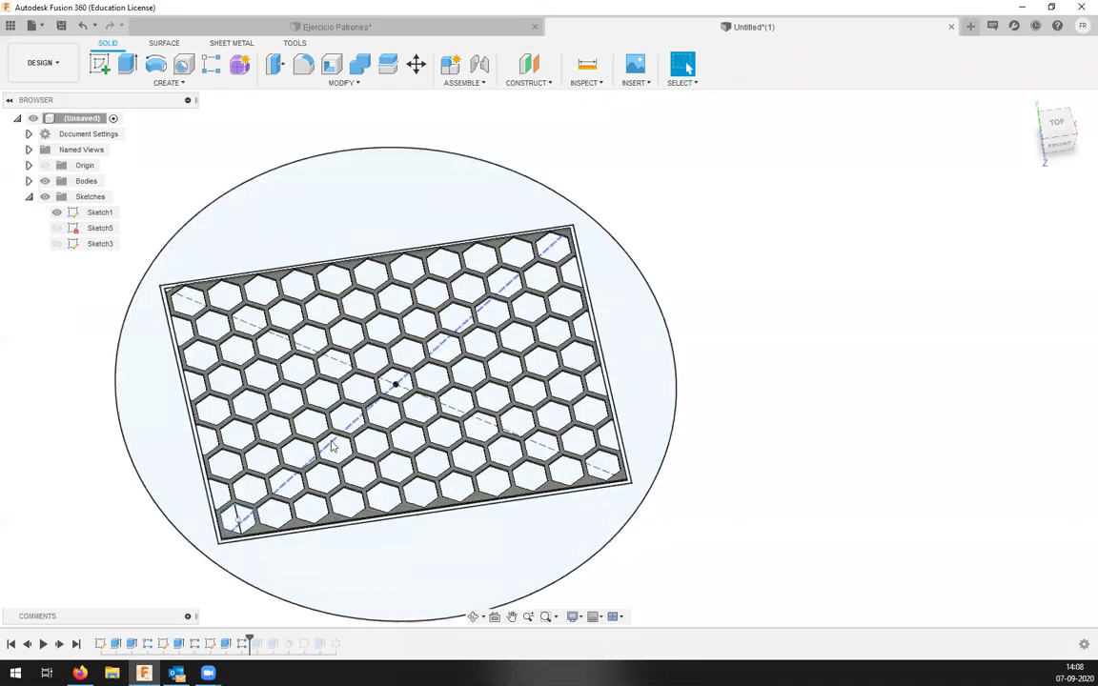
{"action": "middle_click_drag", "start_coordinate": [265, 482], "coordinate": [336, 475]}
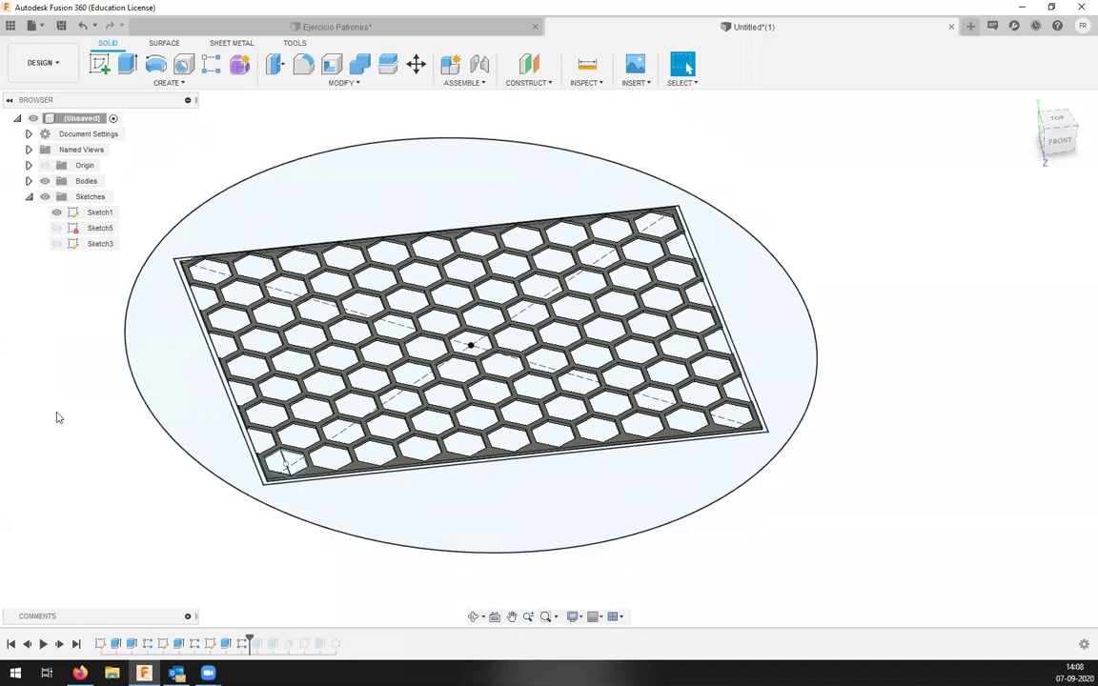
Start an extrusion of Sketch1's narrow rectangular frame profile around the grille.
{"action": "key", "text": "e"}
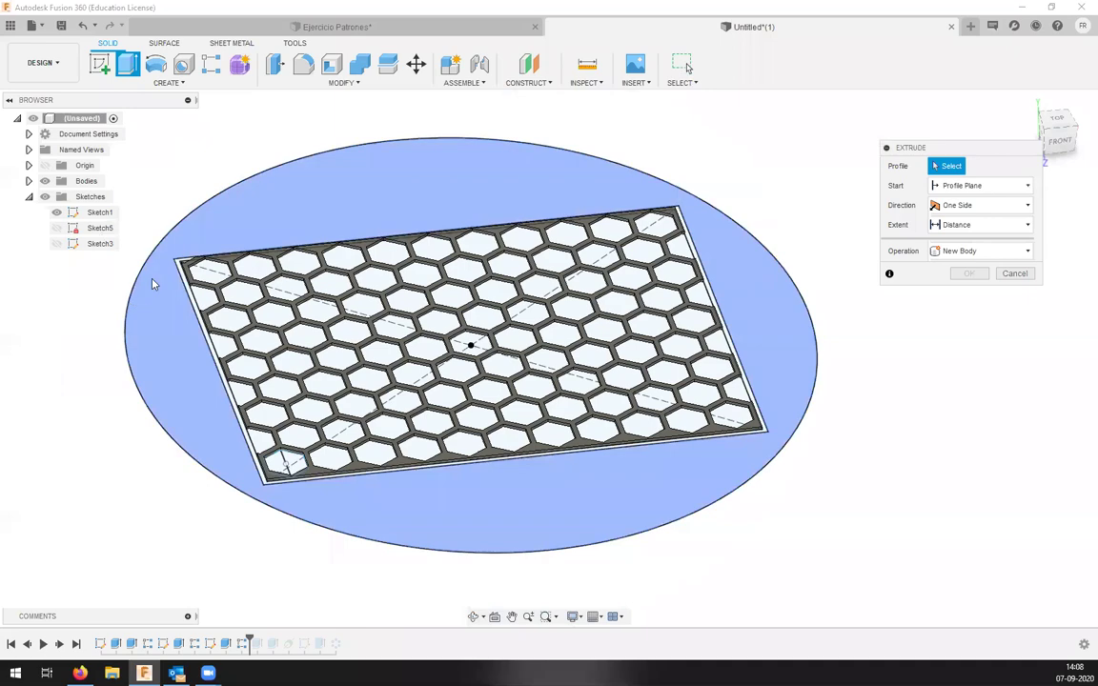
{"action": "scroll", "coordinate": [181, 257], "scroll_direction": "up", "scroll_amount": 5}
{"action": "left_click", "coordinate": [307, 336]}
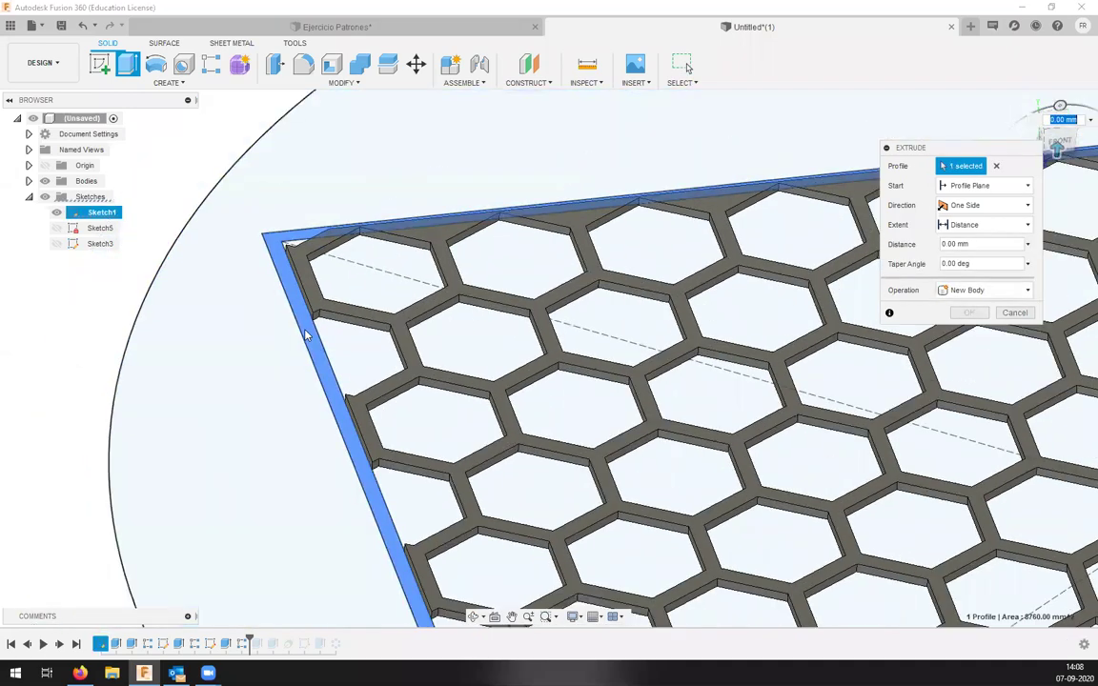
{"action": "scroll", "coordinate": [307, 336], "scroll_direction": "down", "scroll_amount": 5}
{"action": "middle_click_drag", "start_coordinate": [260, 460], "coordinate": [291, 438], "text": "shift"}
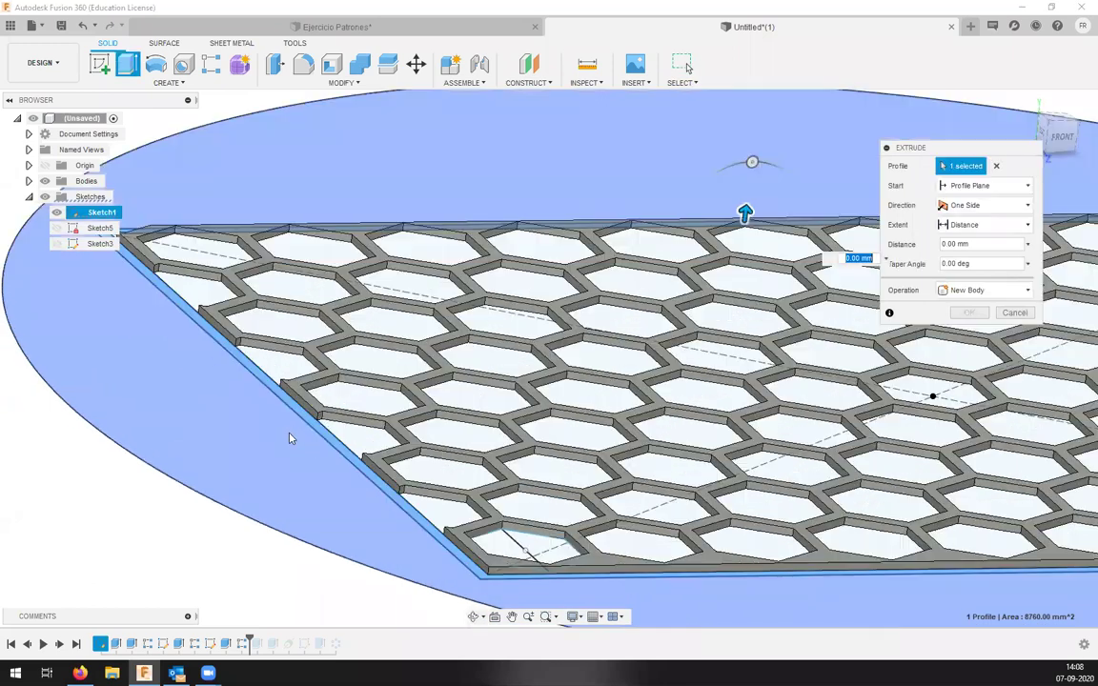
{"action": "scroll", "coordinate": [291, 439], "scroll_direction": "up", "scroll_amount": 4}
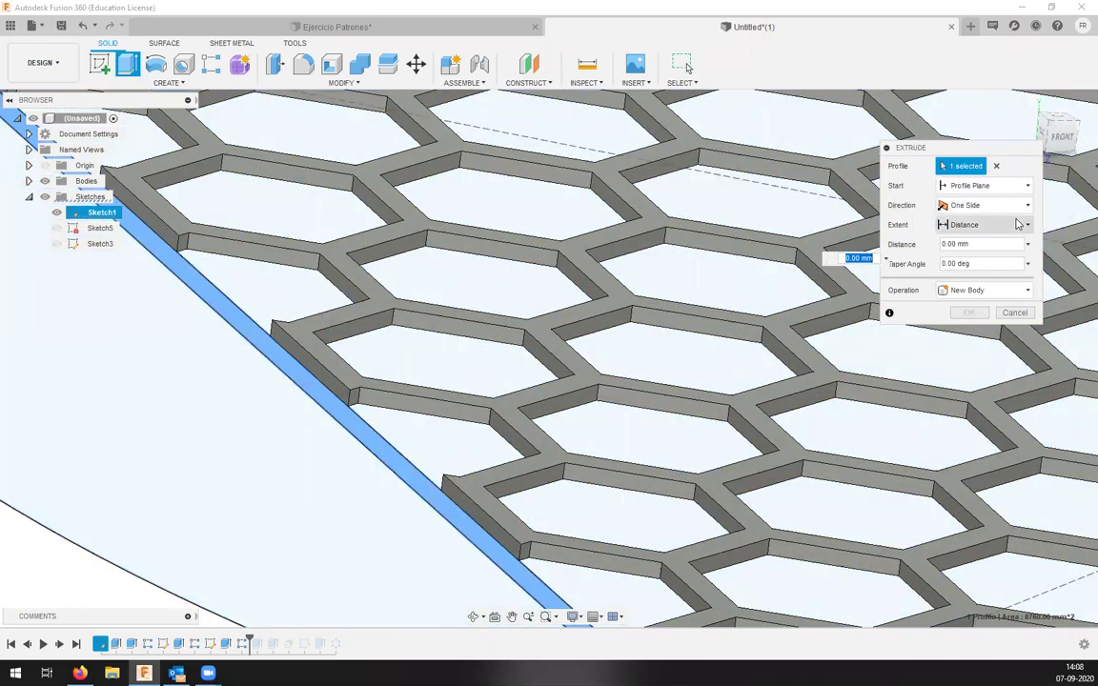
{"action": "left_click", "coordinate": [1018, 224]}
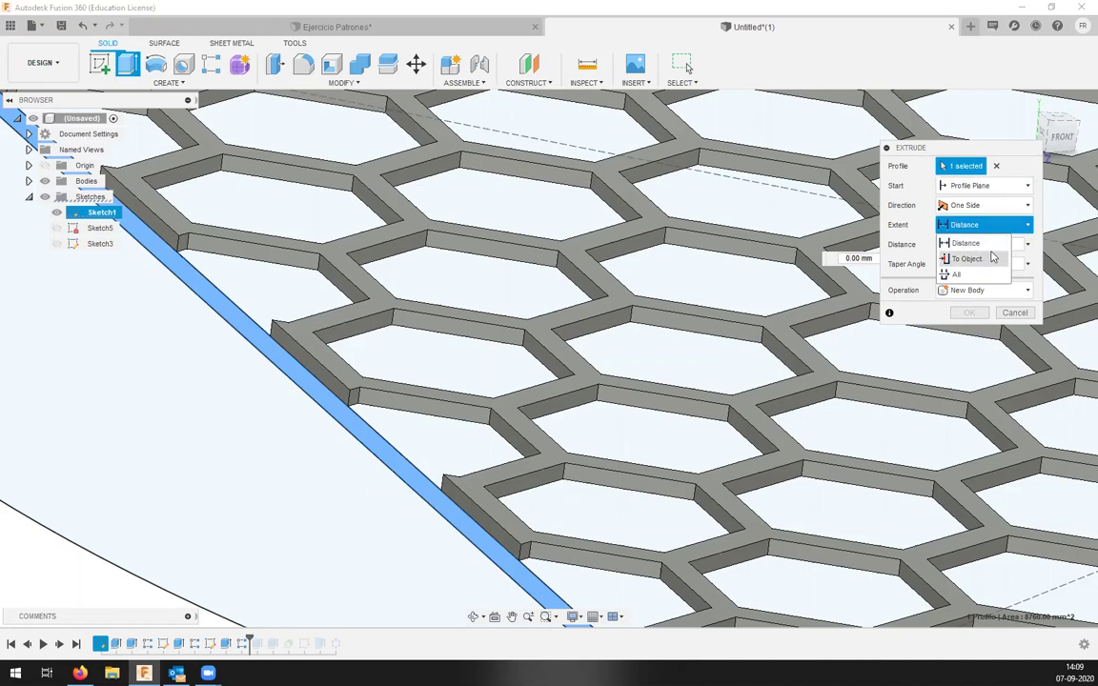
{"action": "left_click", "coordinate": [933, 248]}
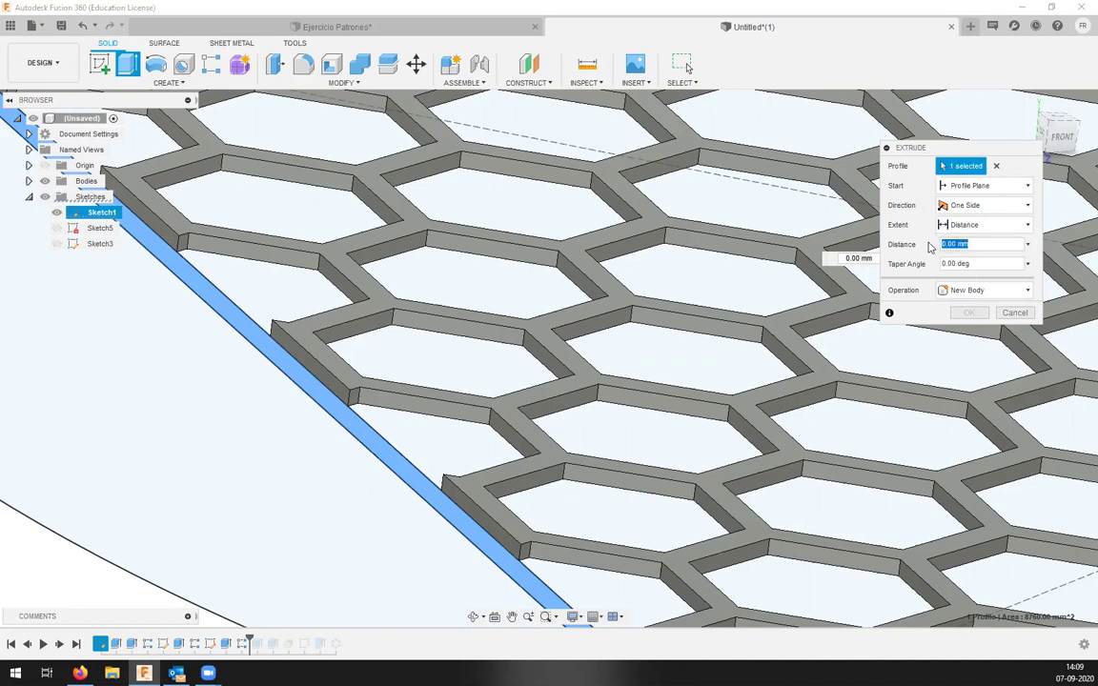
{"action": "type", "text": "115"}
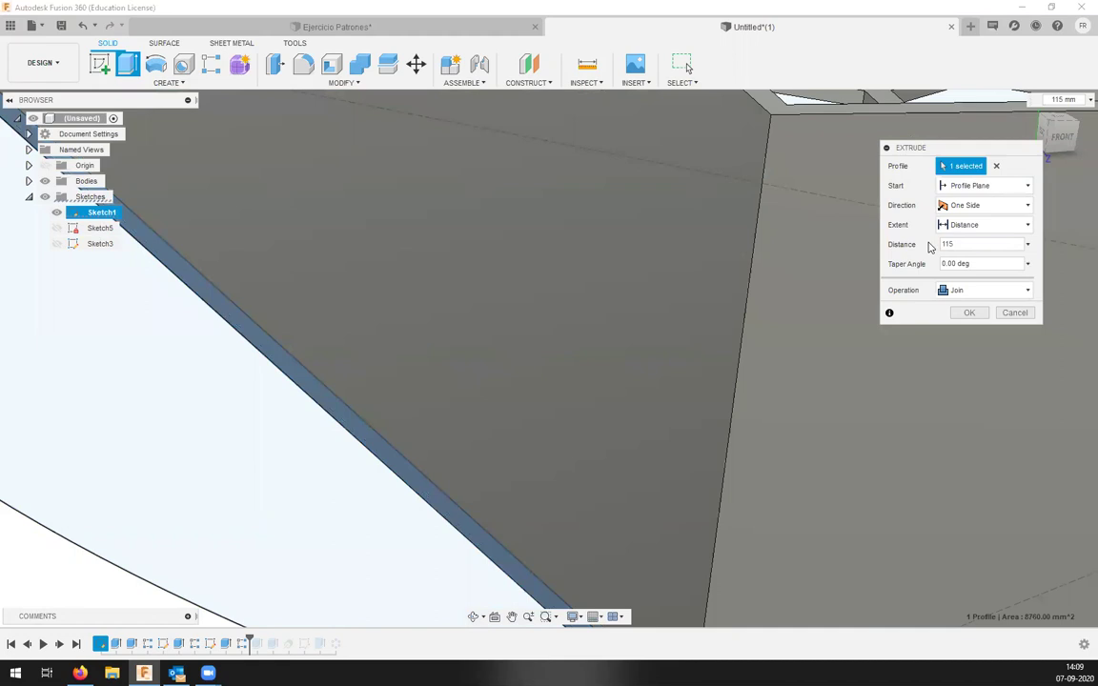
{"action": "key", "text": "BackSpace"}
{"action": "key", "text": "BackSpace"}
{"action": "key", "text": "BackSpace"}
Extrude the frame profile with the To Object extent up to the grille's upper face, as a new body.
{"action": "left_click", "coordinate": [959, 225]}
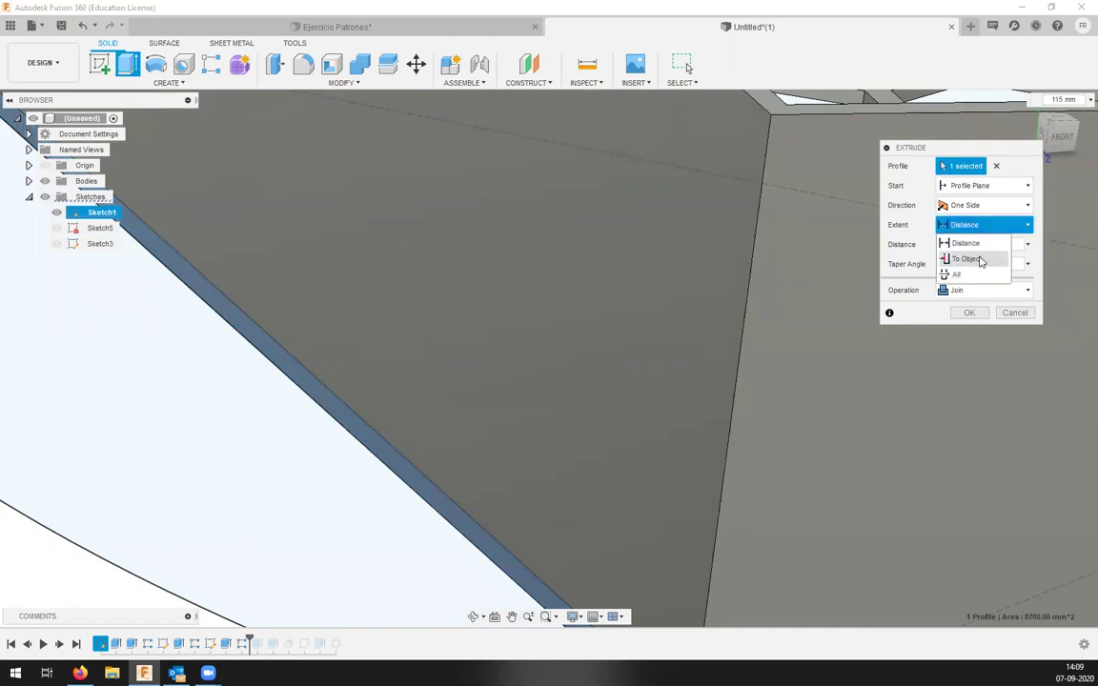
{"action": "left_click", "coordinate": [966, 259]}
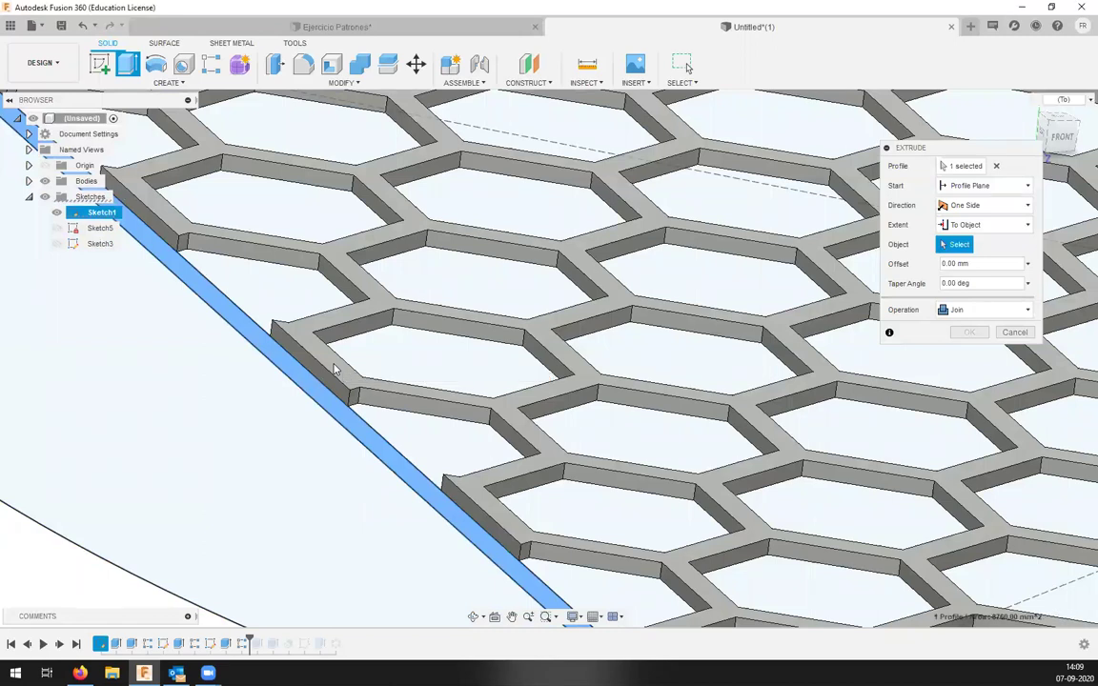
{"action": "left_click", "coordinate": [334, 368]}
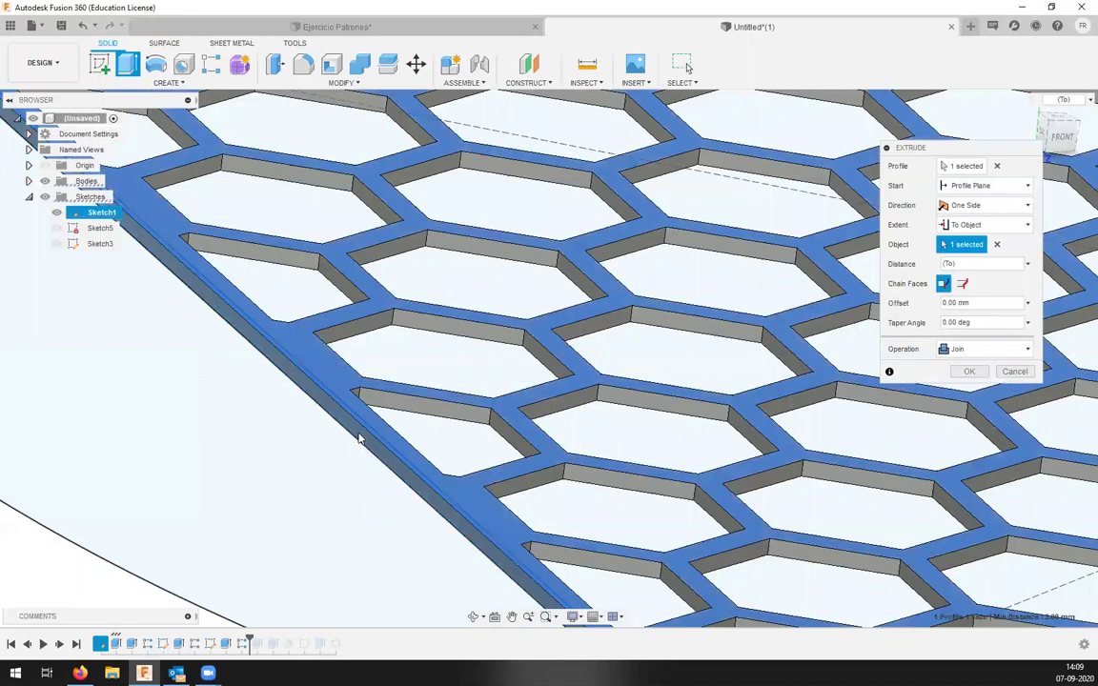
{"action": "scroll", "coordinate": [363, 412], "scroll_direction": "down", "scroll_amount": 5}
{"action": "scroll", "coordinate": [344, 385], "scroll_direction": "up", "scroll_amount": 8}
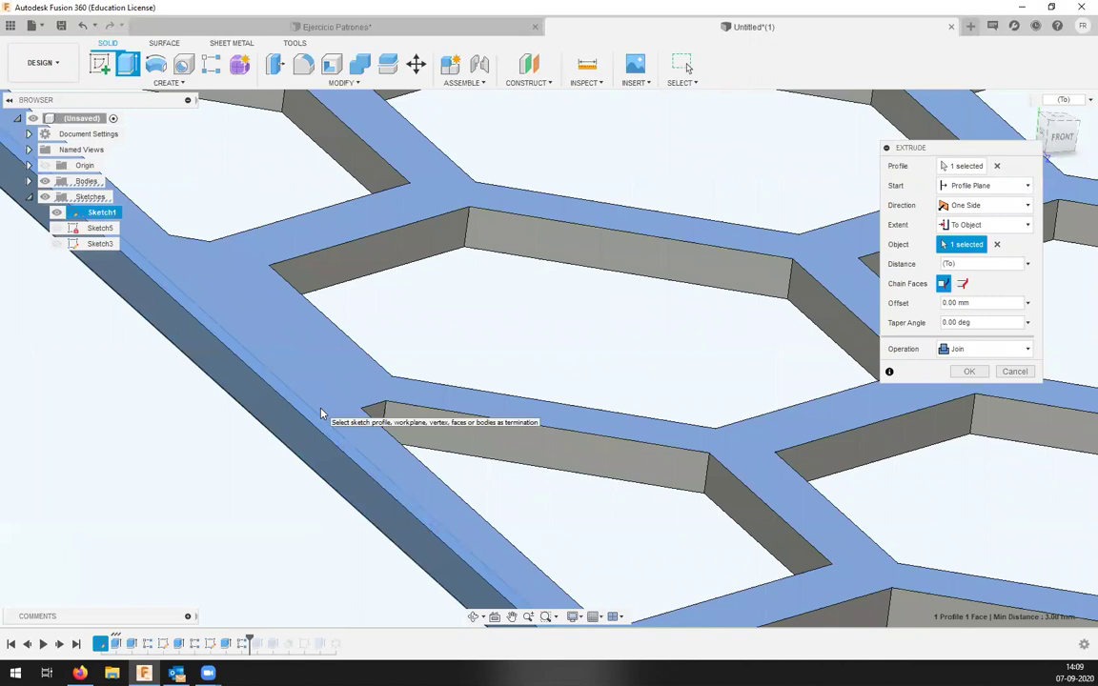
{"action": "scroll", "coordinate": [322, 412], "scroll_direction": "down", "scroll_amount": 5}
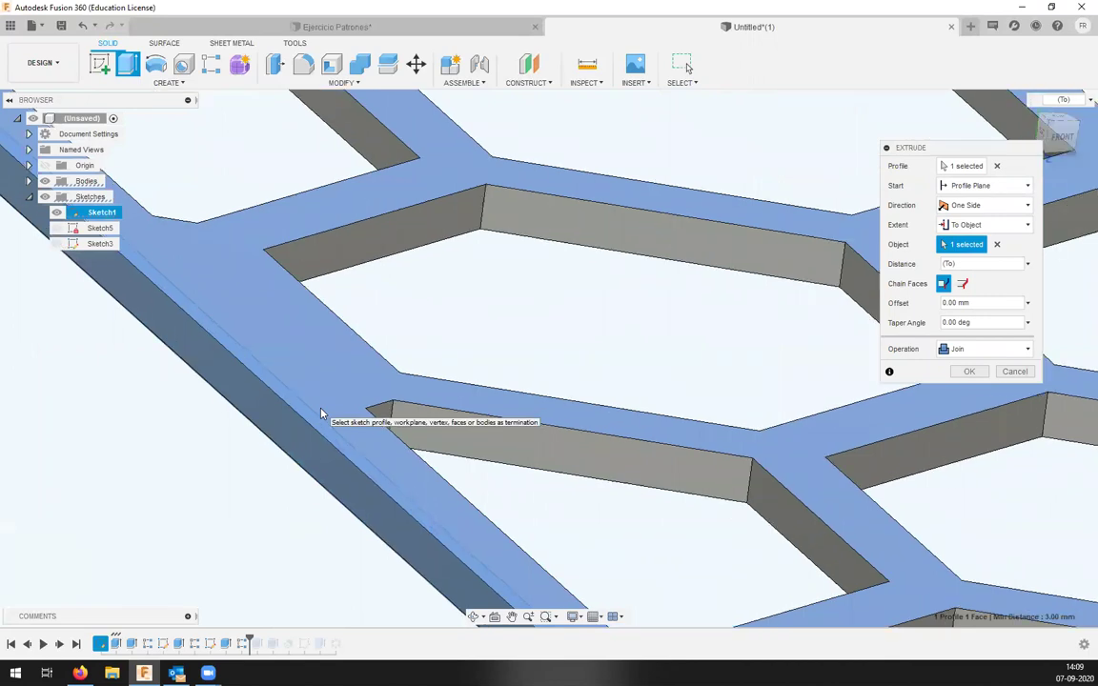
{"action": "scroll", "coordinate": [321, 412], "scroll_direction": "down", "scroll_amount": 6}
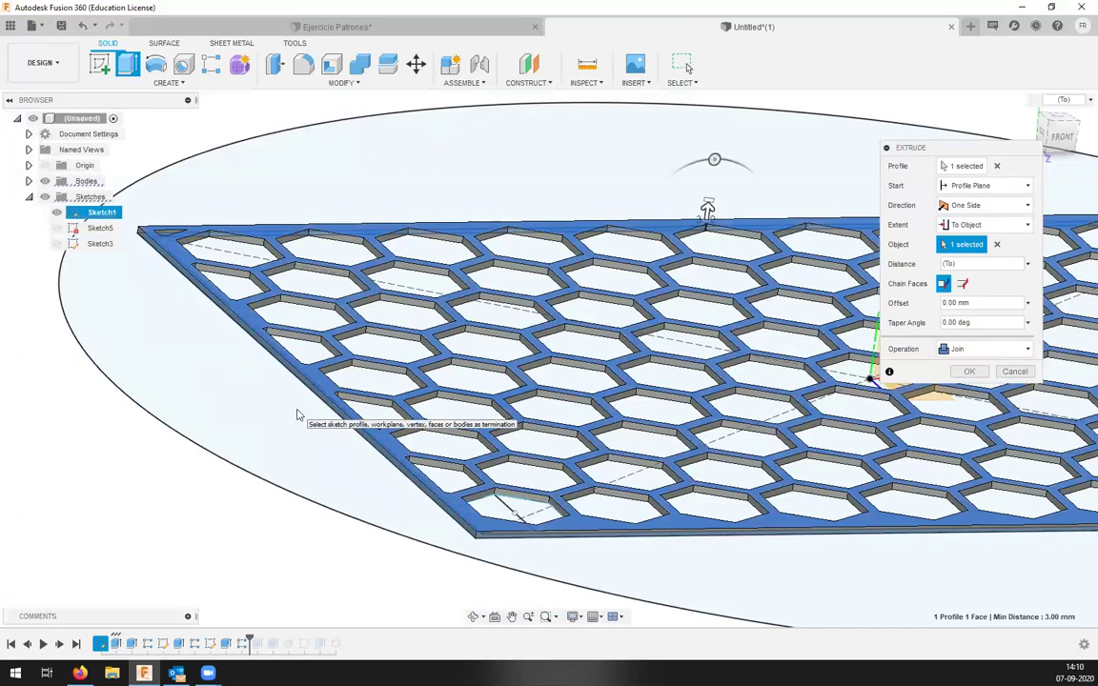
{"action": "left_click", "coordinate": [987, 349]}
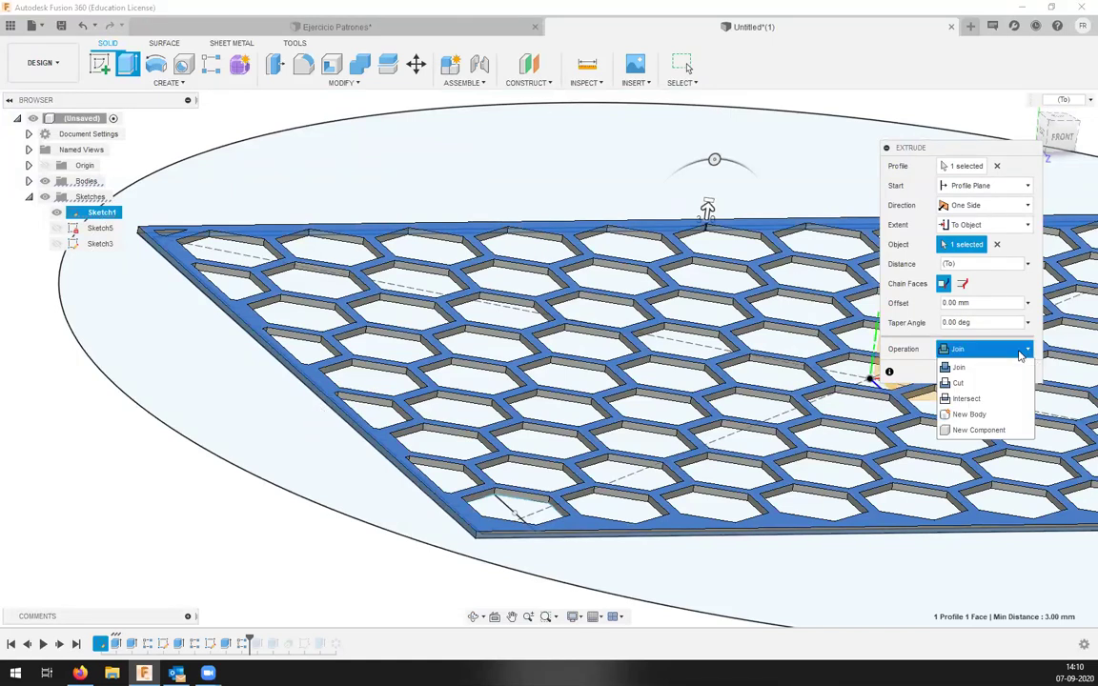
{"action": "left_click", "coordinate": [1018, 416]}
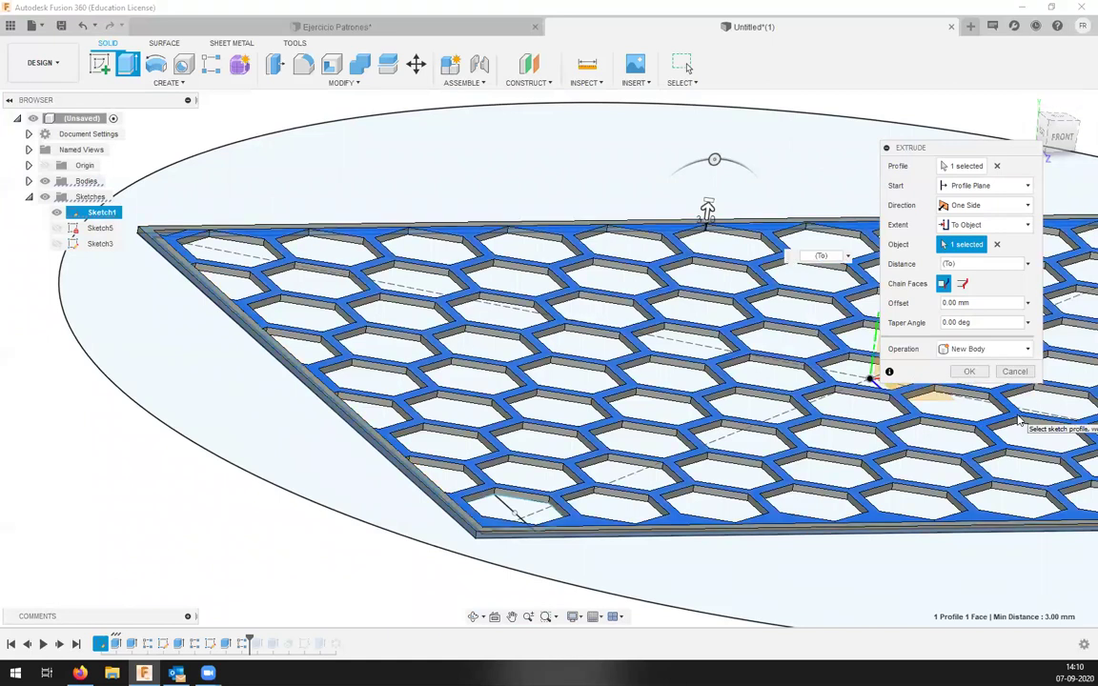
{"action": "left_click", "coordinate": [970, 371]}
Extrude Sketch1's circular profile surrounding the frame with the To Object extent up to the frame's upper face, as a new body.
{"action": "scroll", "coordinate": [307, 350], "scroll_direction": "down", "scroll_amount": 5}
{"action": "middle_click_drag", "start_coordinate": [240, 357], "coordinate": [272, 382], "text": "shift"}
{"action": "left_click", "coordinate": [128, 63]}
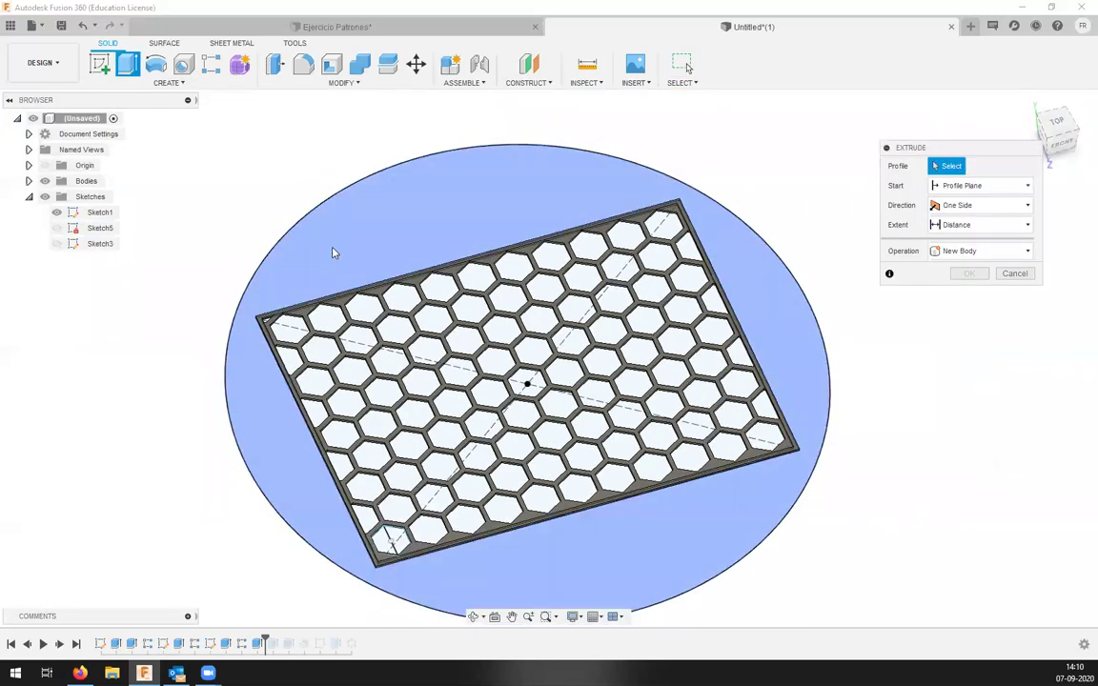
{"action": "left_click", "coordinate": [333, 252]}
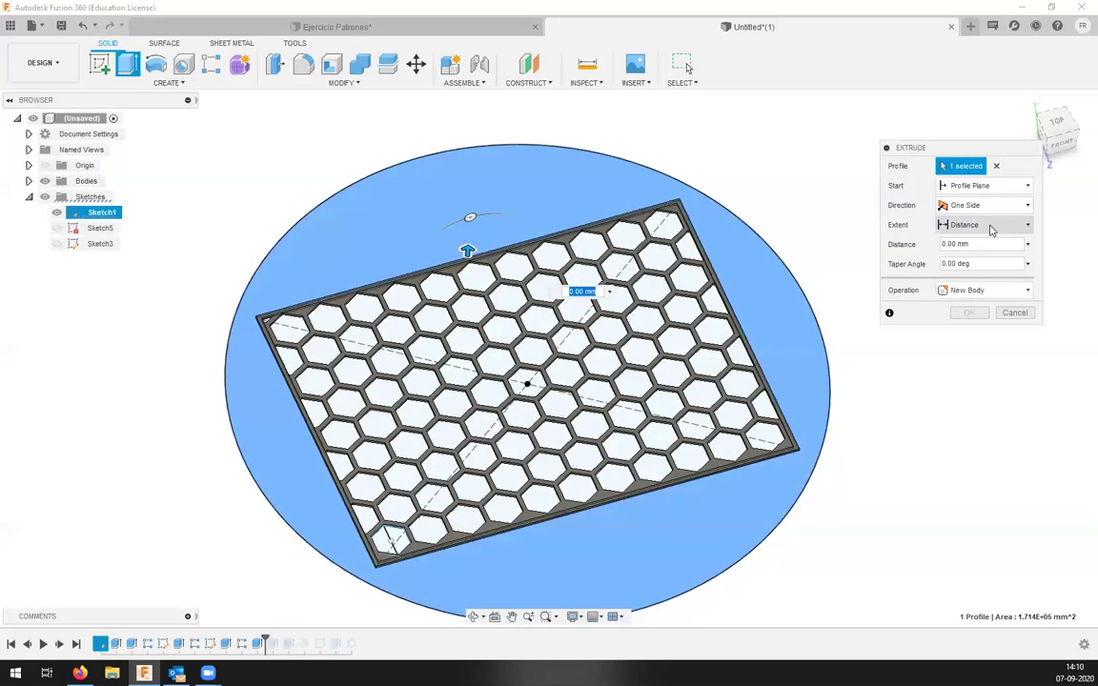
{"action": "left_click", "coordinate": [991, 227]}
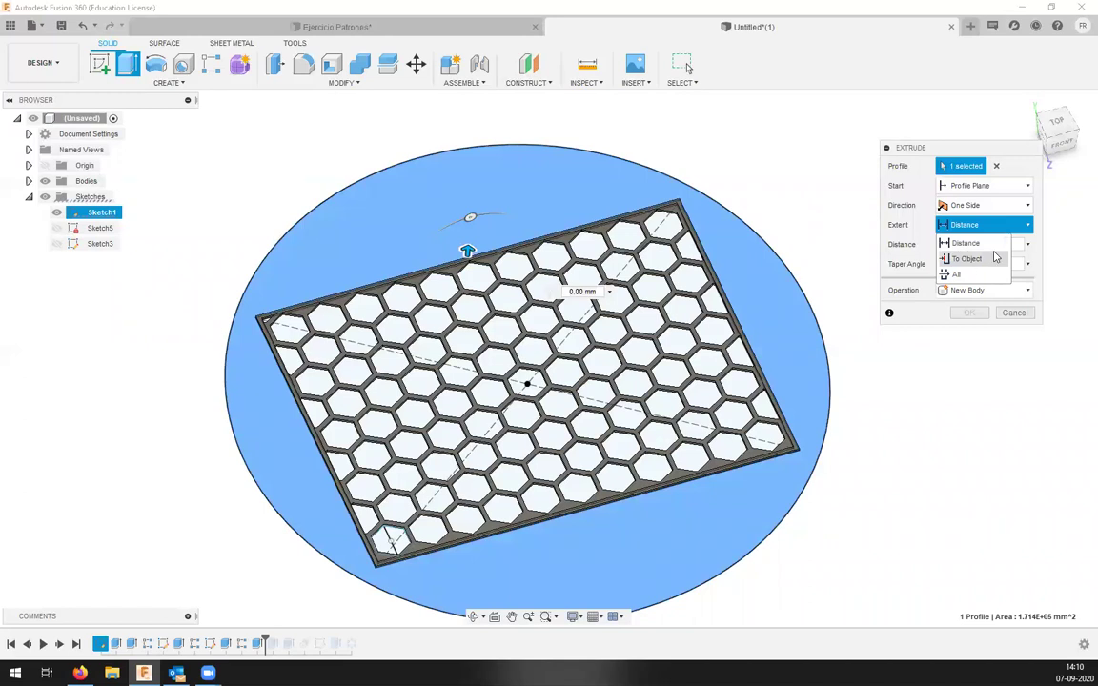
{"action": "left_click", "coordinate": [994, 259]}
{"action": "scroll", "coordinate": [372, 561], "scroll_direction": "up", "scroll_amount": 2}
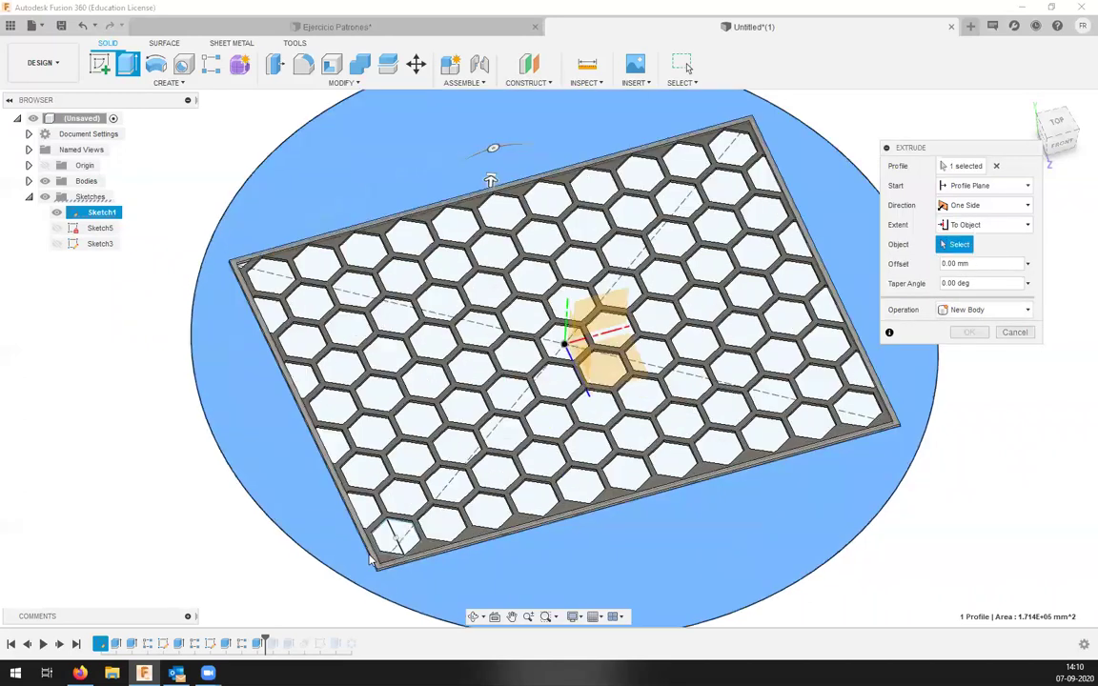
{"action": "scroll", "coordinate": [372, 560], "scroll_direction": "up", "scroll_amount": 3}
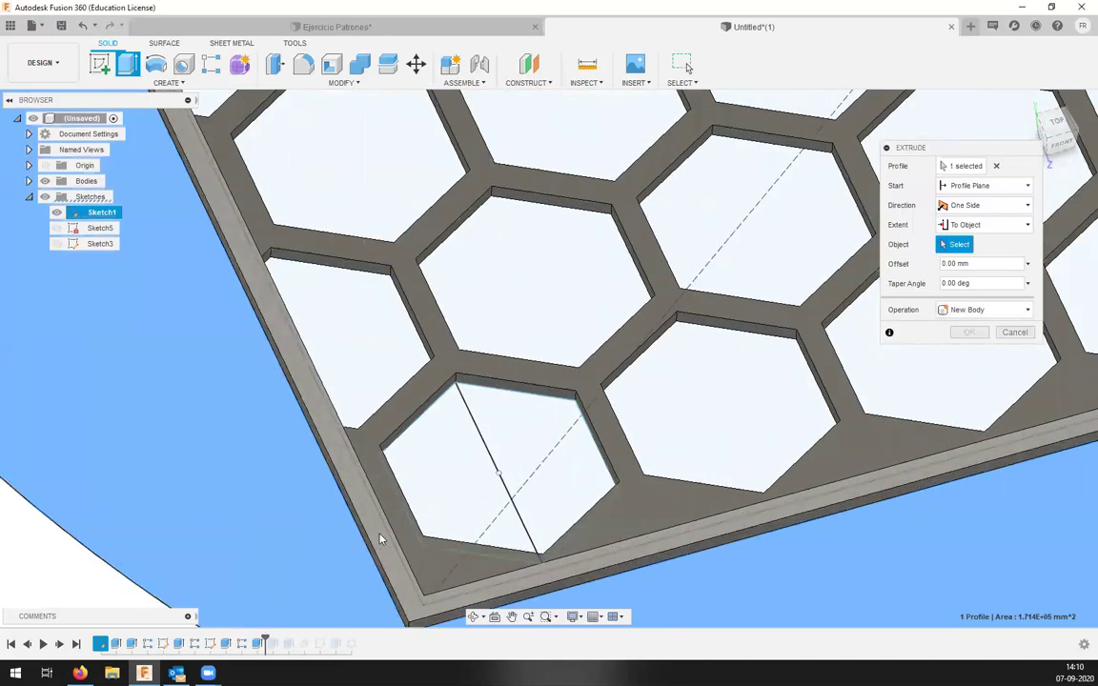
{"action": "left_click", "coordinate": [380, 538]}
{"action": "left_click", "coordinate": [977, 350]}
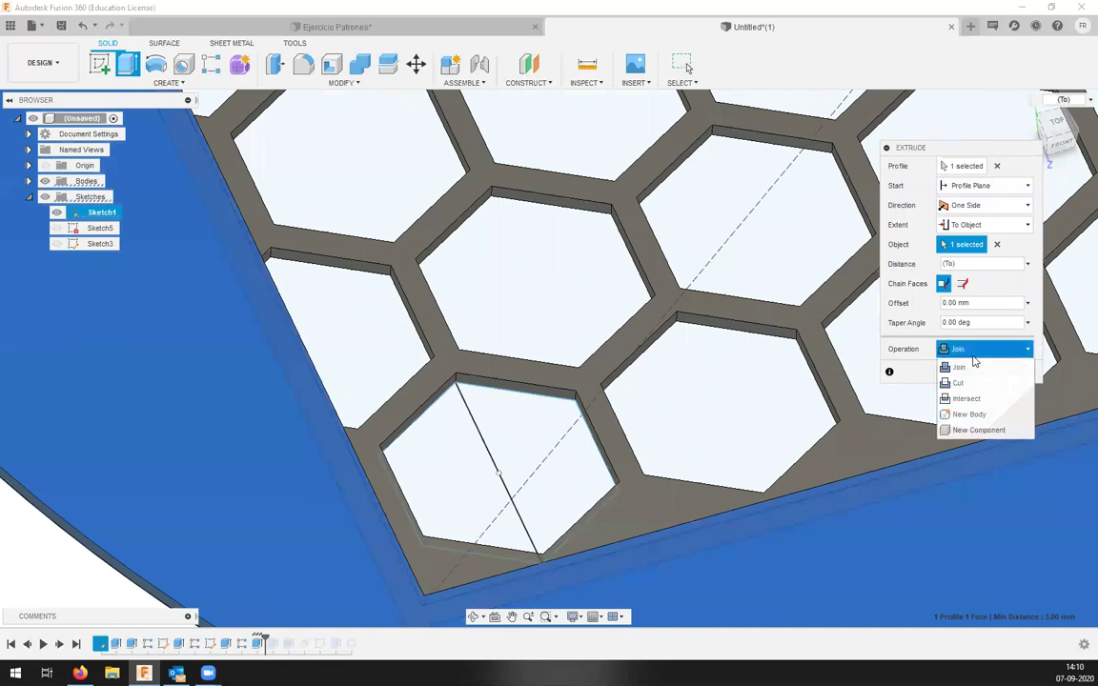
{"action": "left_click", "coordinate": [967, 413]}
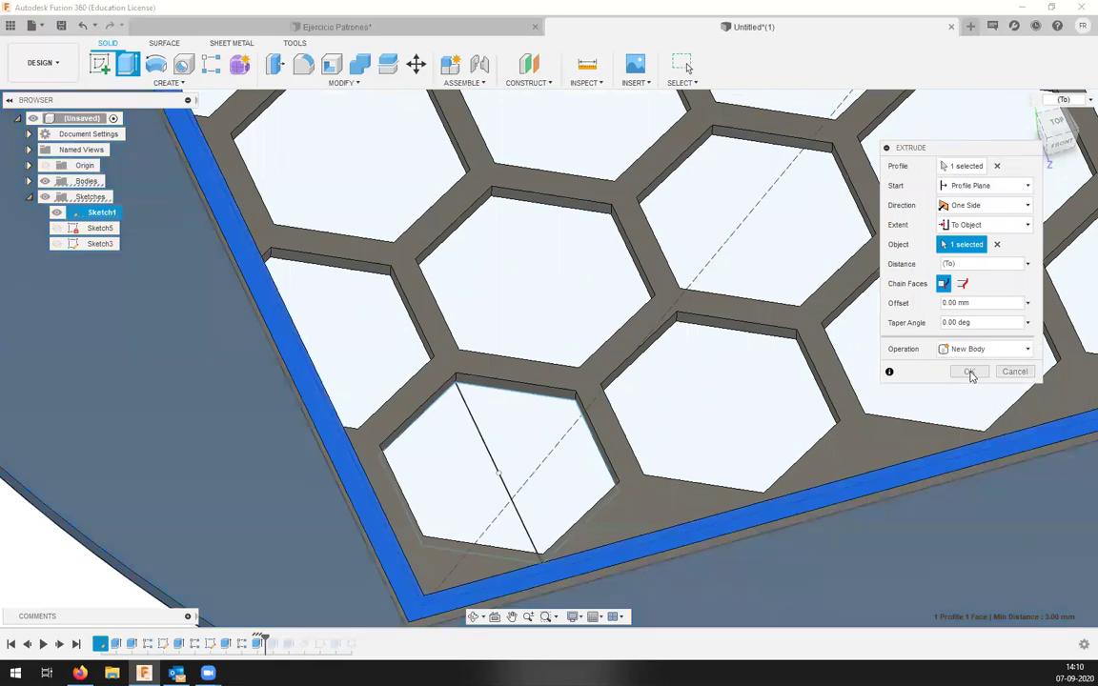
{"action": "left_click", "coordinate": [970, 372]}
Hide Sketch1 to leave only the solid disc, frame and grille displayed, and inspect them.
{"action": "scroll", "coordinate": [315, 437], "scroll_direction": "down", "scroll_amount": 6}
{"action": "mouse_move", "coordinate": [434, 358]}
{"action": "middle_mouse_down", "text": "shift"}
{"action": "mouse_move", "coordinate": [448, 381]}
{"action": "mouse_move", "coordinate": [500, 395]}
{"action": "mouse_move", "coordinate": [439, 393]}
{"action": "middle_mouse_up", "text": "shift"}
{"action": "left_click", "coordinate": [57, 213]}
{"action": "mouse_move", "coordinate": [223, 465]}
{"action": "middle_mouse_down", "text": "shift"}
{"action": "mouse_move", "coordinate": [319, 387]}
{"action": "mouse_move", "coordinate": [319, 375]}
{"action": "mouse_move", "coordinate": [290, 382]}
{"action": "middle_mouse_up", "text": "shift"}
{"action": "scroll", "coordinate": [275, 384], "scroll_direction": "up", "scroll_amount": 4}
{"action": "scroll", "coordinate": [280, 384], "scroll_direction": "down", "scroll_amount": 6}
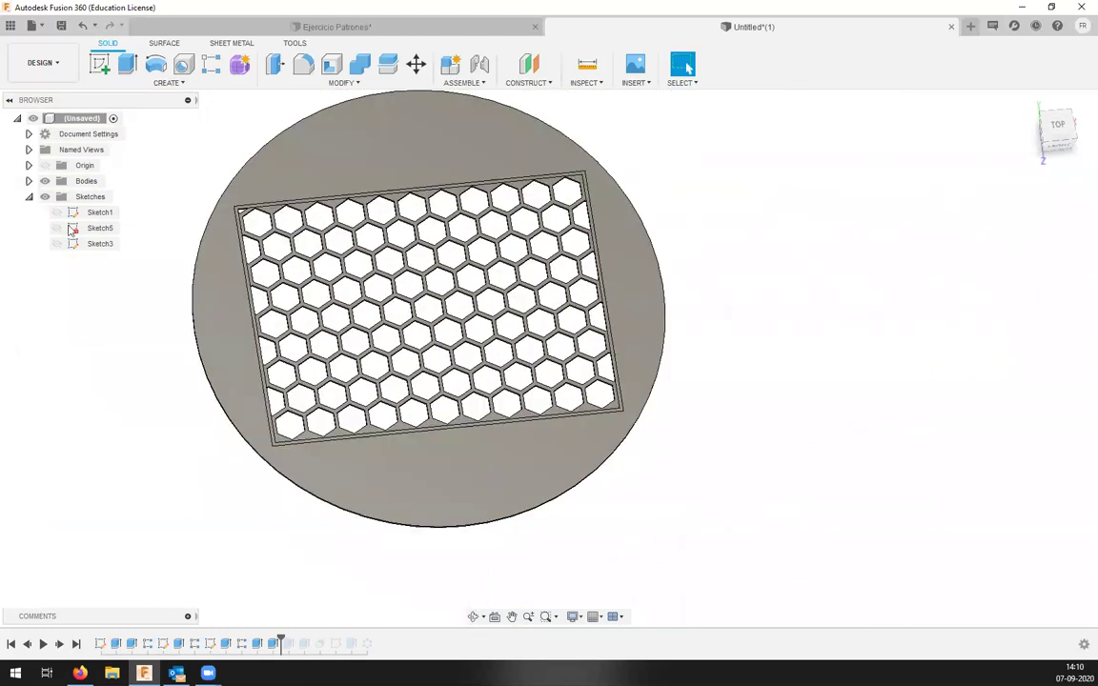
Collapse the sketch list, expand the body list and highlight Body1, Body10 and Body11 individually to identify each part.
{"action": "left_click", "coordinate": [28, 196]}
{"action": "left_click", "coordinate": [29, 181]}
{"action": "left_click", "coordinate": [95, 198]}
{"action": "left_click", "coordinate": [101, 213]}
{"action": "left_click", "coordinate": [101, 227]}
{"action": "key", "text": "Escape"}
{"action": "left_click", "coordinate": [95, 196]}
{"action": "left_click", "coordinate": [99, 213]}
{"action": "left_click", "coordinate": [99, 228]}
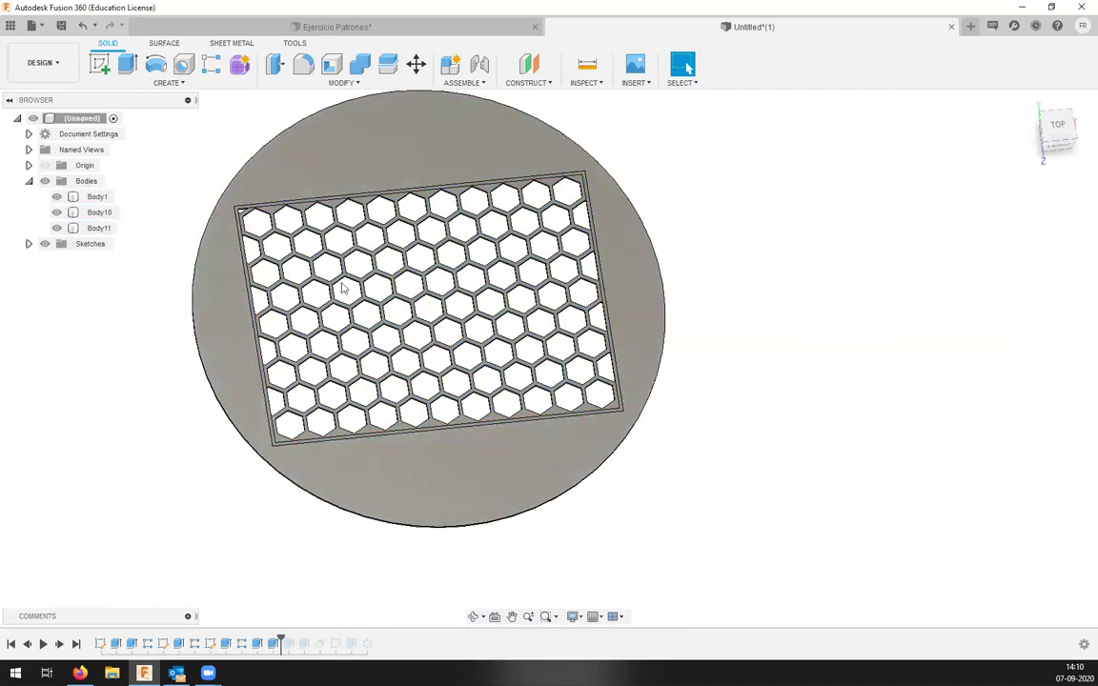
Create a sketch on the upper face of the circular disc.
{"action": "middle_click_drag", "start_coordinate": [392, 162], "coordinate": [419, 255], "text": "shift"}
{"action": "right_click", "coordinate": [416, 255]}
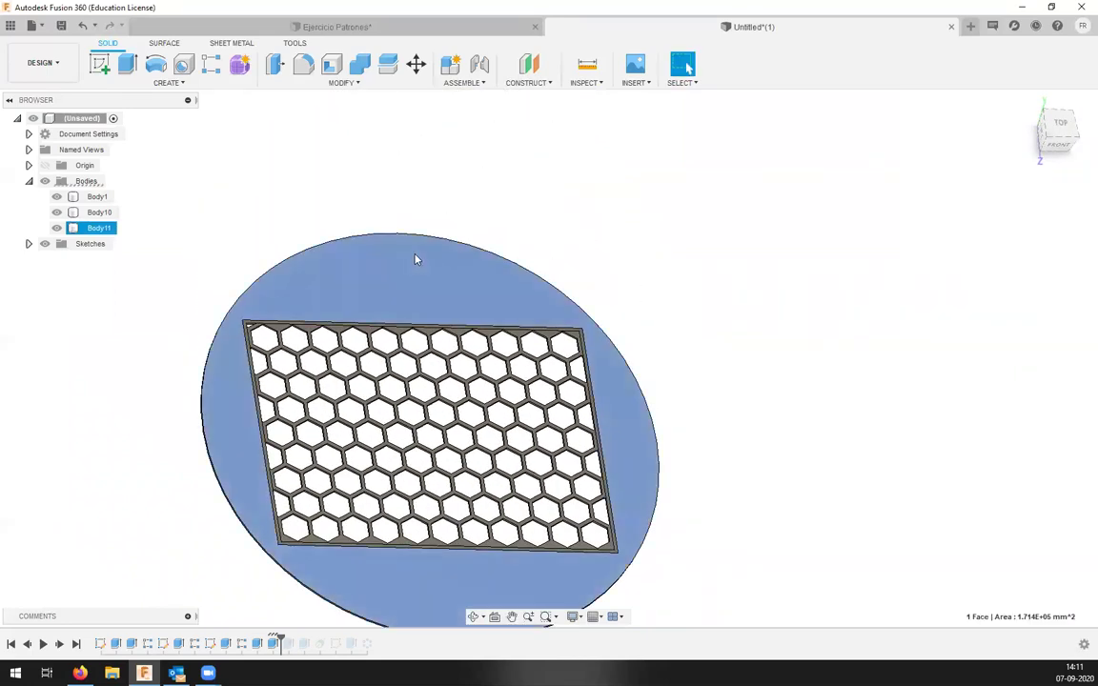
{"action": "left_click", "coordinate": [405, 328]}
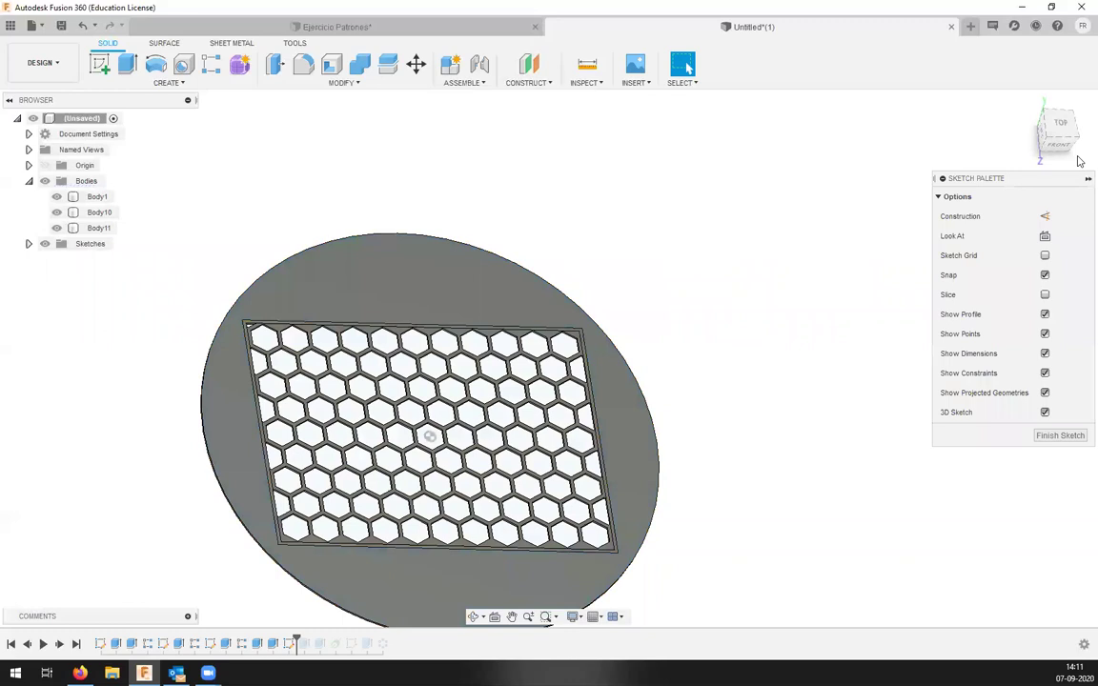
Examine the tabs around the disc's edge in the Ejercicio Patrones document, viewed from the top.
{"action": "left_click", "coordinate": [446, 32]}
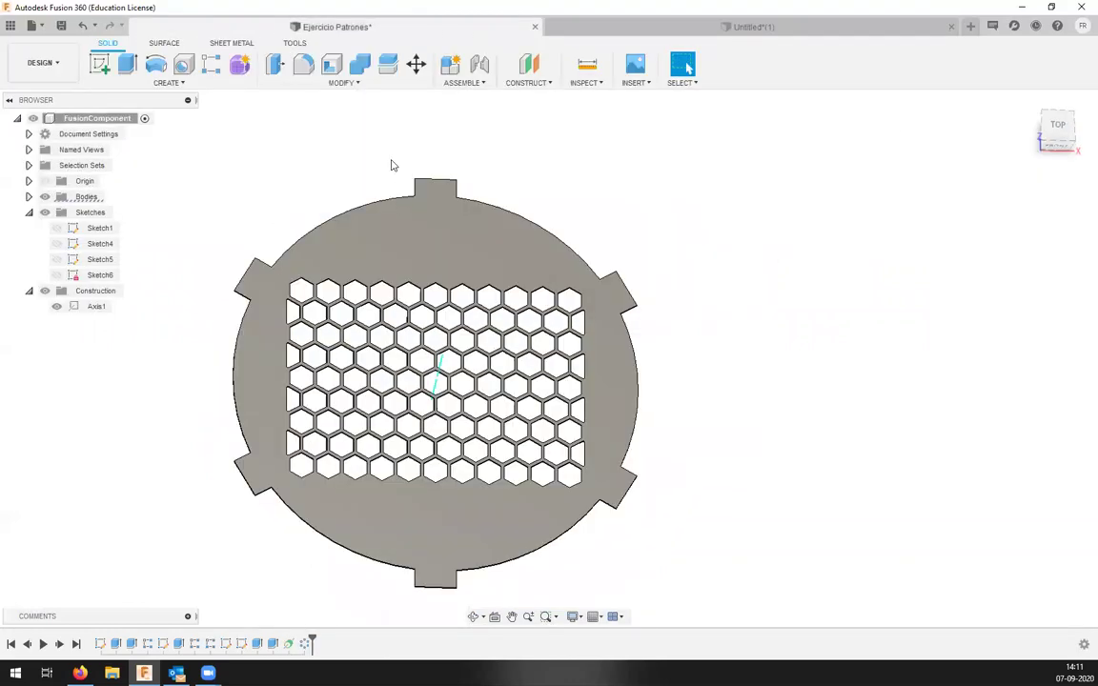
{"action": "scroll", "coordinate": [404, 254], "scroll_direction": "up", "scroll_amount": 3}
{"action": "left_click", "coordinate": [1059, 127]}
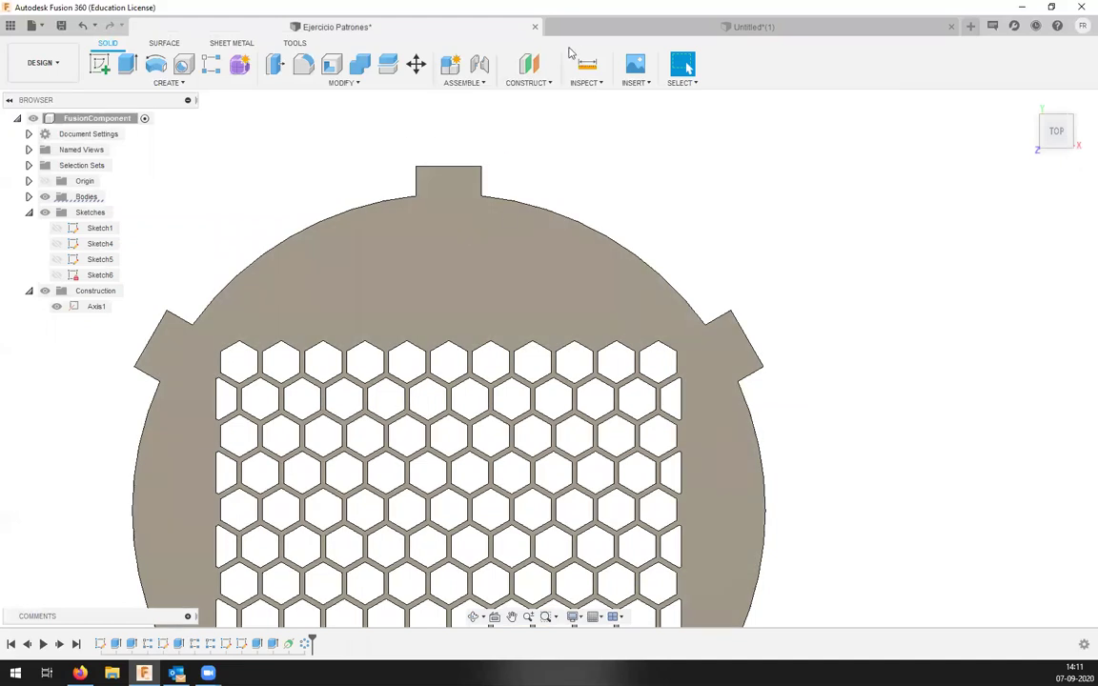
Back in the untitled design, sketch a 60 mm diameter circle centred on the disc's uppermost edge point and finish the sketch.
{"action": "left_click", "coordinate": [596, 28]}
{"action": "scroll", "coordinate": [463, 288], "scroll_direction": "down", "scroll_amount": 3}
{"action": "scroll", "coordinate": [460, 310], "scroll_direction": "up", "scroll_amount": 3}
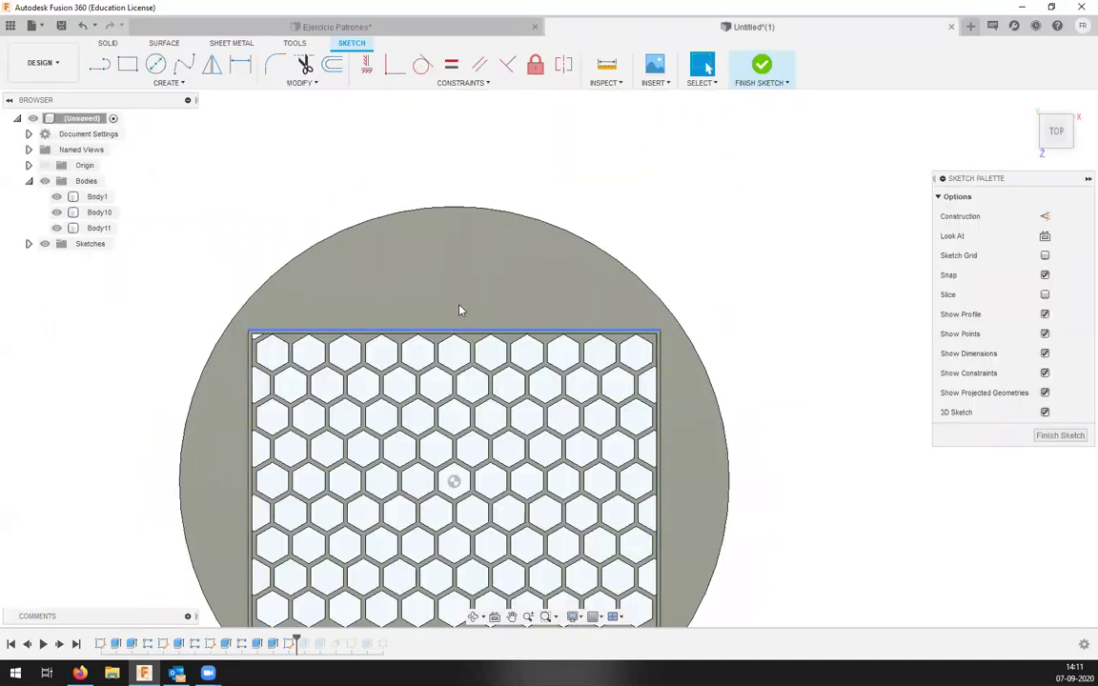
{"action": "scroll", "coordinate": [459, 310], "scroll_direction": "up", "scroll_amount": 2}
{"action": "left_click", "coordinate": [155, 64]}
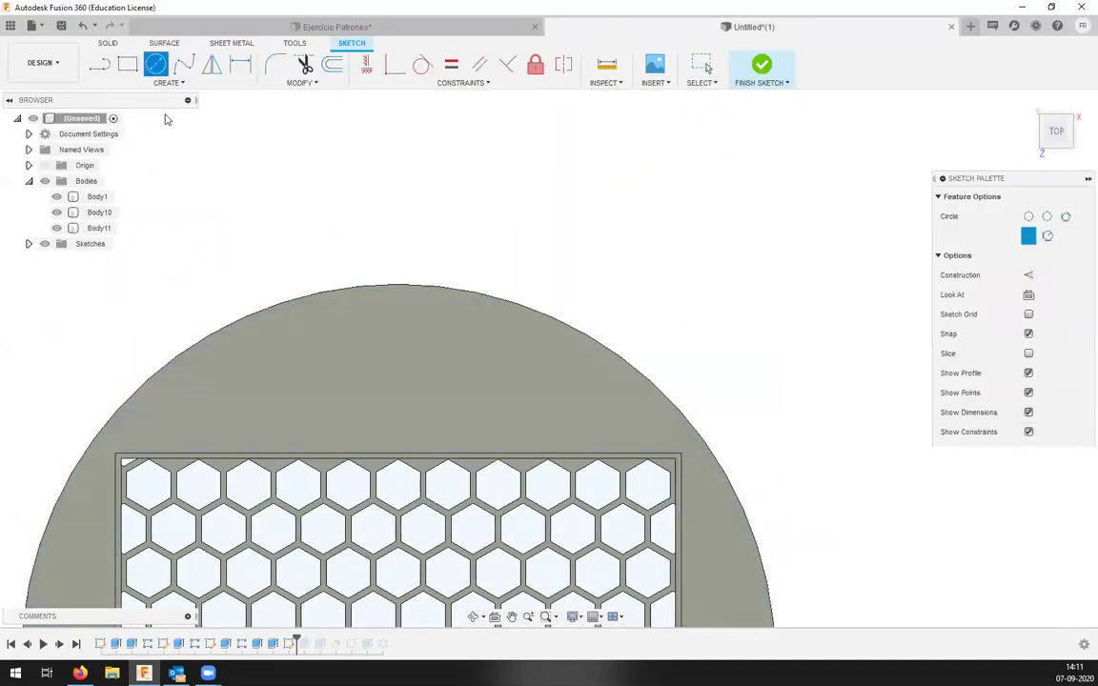
{"action": "left_click", "coordinate": [397, 284]}
{"action": "left_click", "coordinate": [406, 303]}
{"action": "type", "text": "60"}
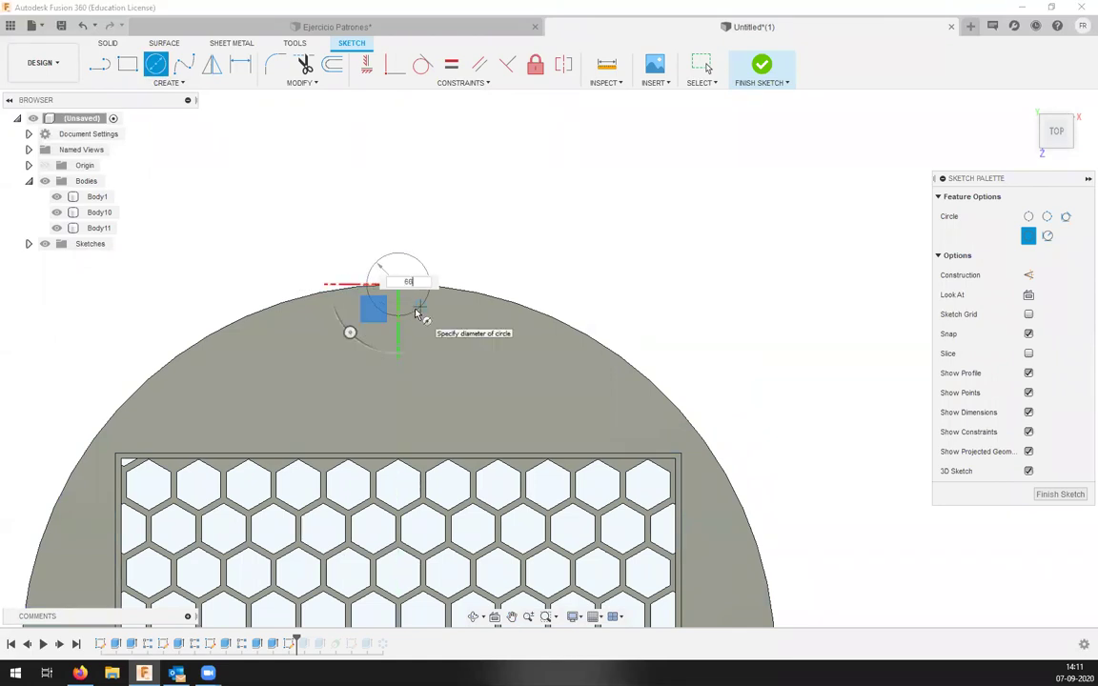
{"action": "key", "text": "Return"}
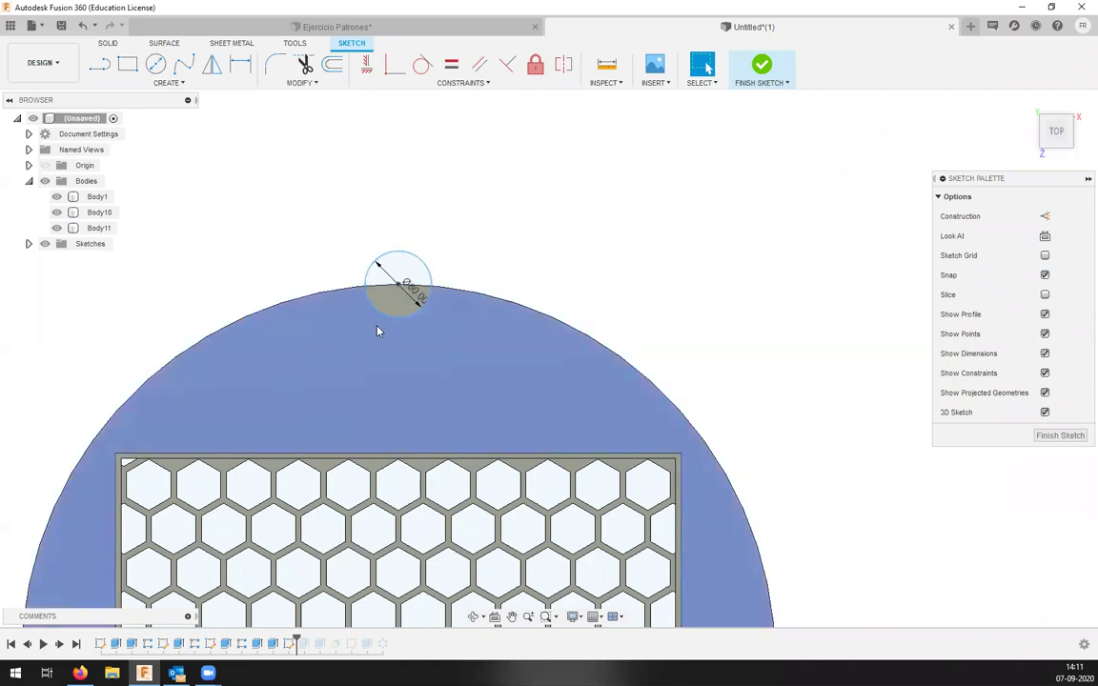
{"action": "middle_click_drag", "start_coordinate": [381, 329], "coordinate": [495, 257], "text": "shift"}
{"action": "scroll", "coordinate": [340, 300], "scroll_direction": "up", "scroll_amount": 6}
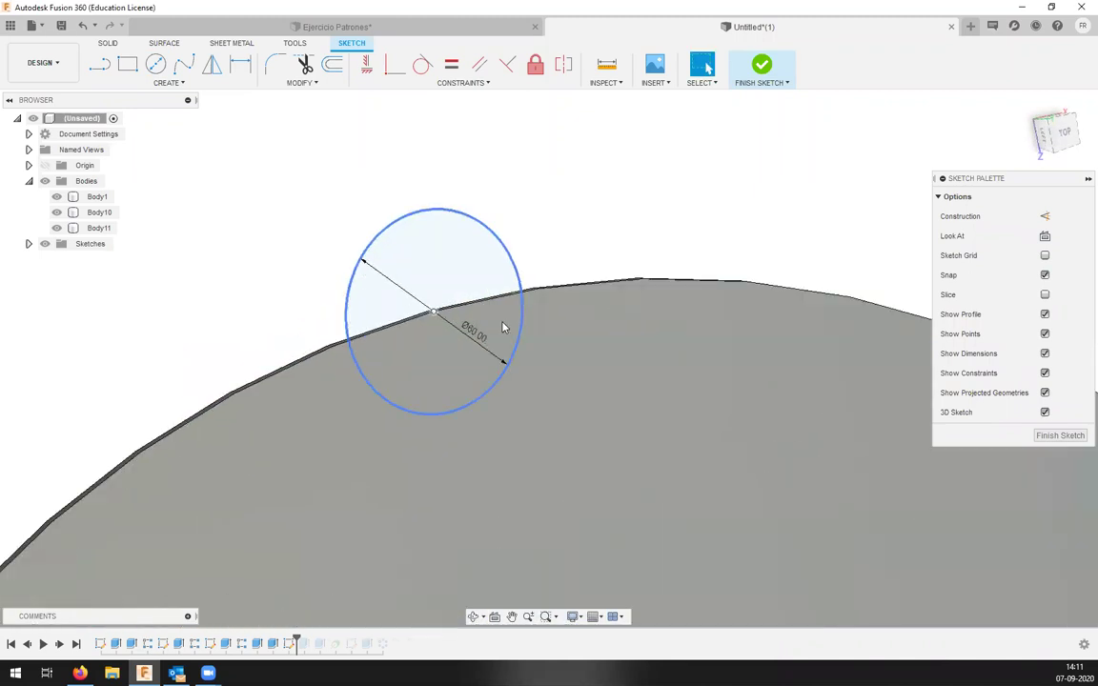
{"action": "left_click", "coordinate": [763, 69]}
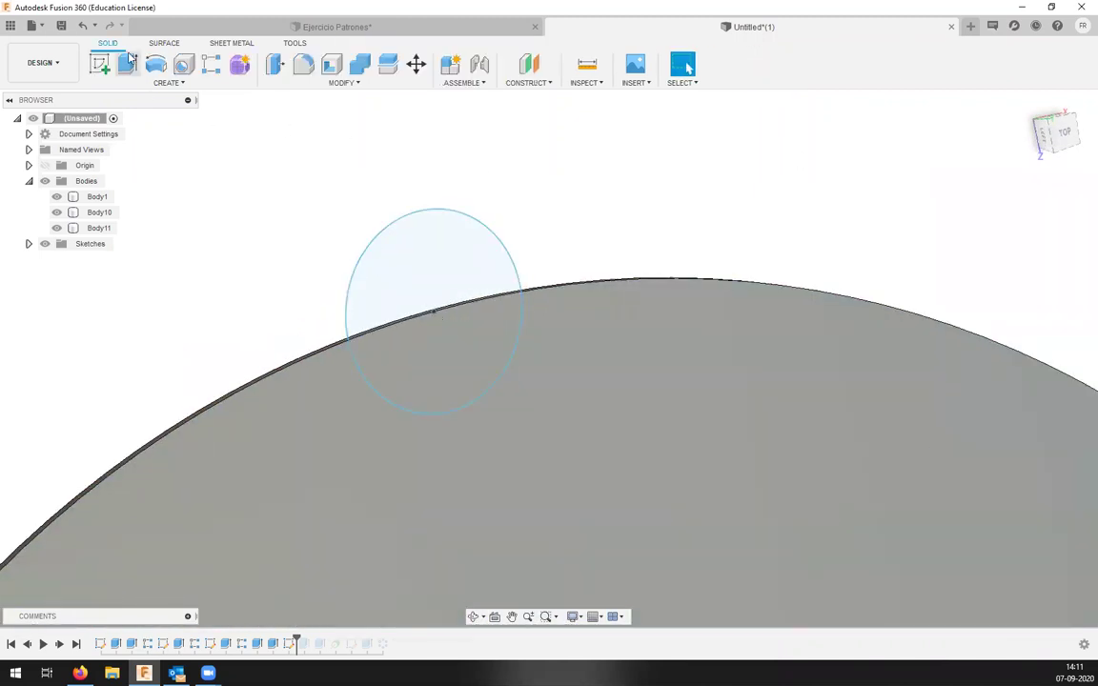
Extrude the circle's portion outside the disc with the To Object extent to the disc's opposite face, as a new body.
{"action": "left_click", "coordinate": [126, 64]}
{"action": "left_click", "coordinate": [422, 260]}
{"action": "middle_click_drag", "start_coordinate": [429, 253], "coordinate": [441, 336], "text": "shift"}
{"action": "left_click", "coordinate": [989, 226]}
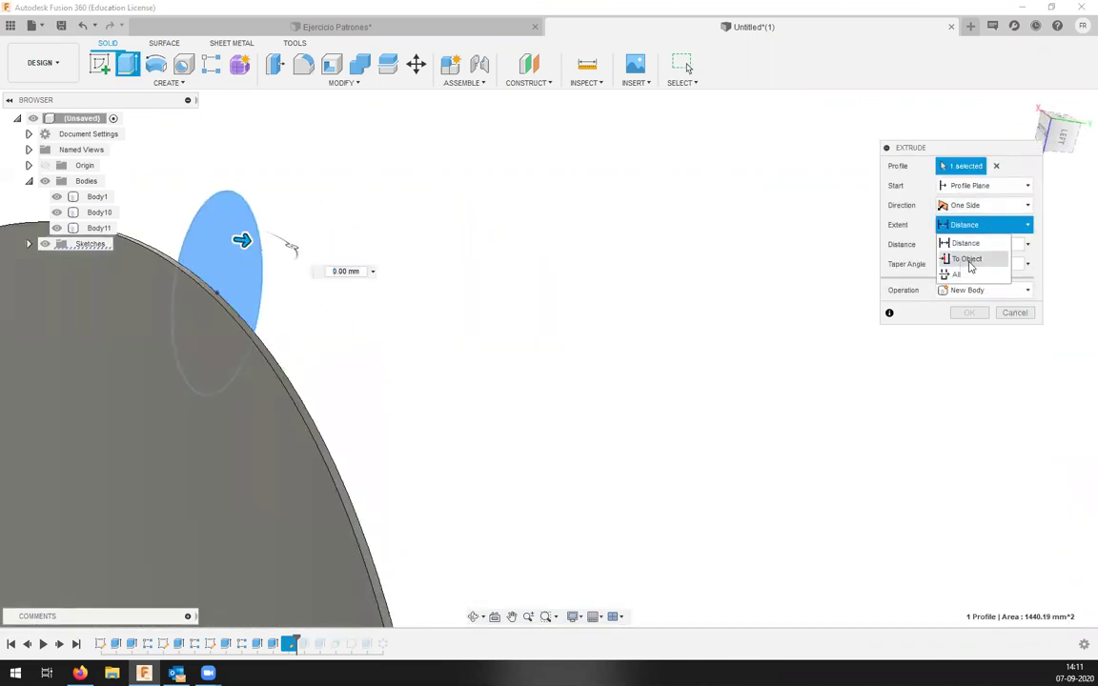
{"action": "left_click", "coordinate": [969, 260]}
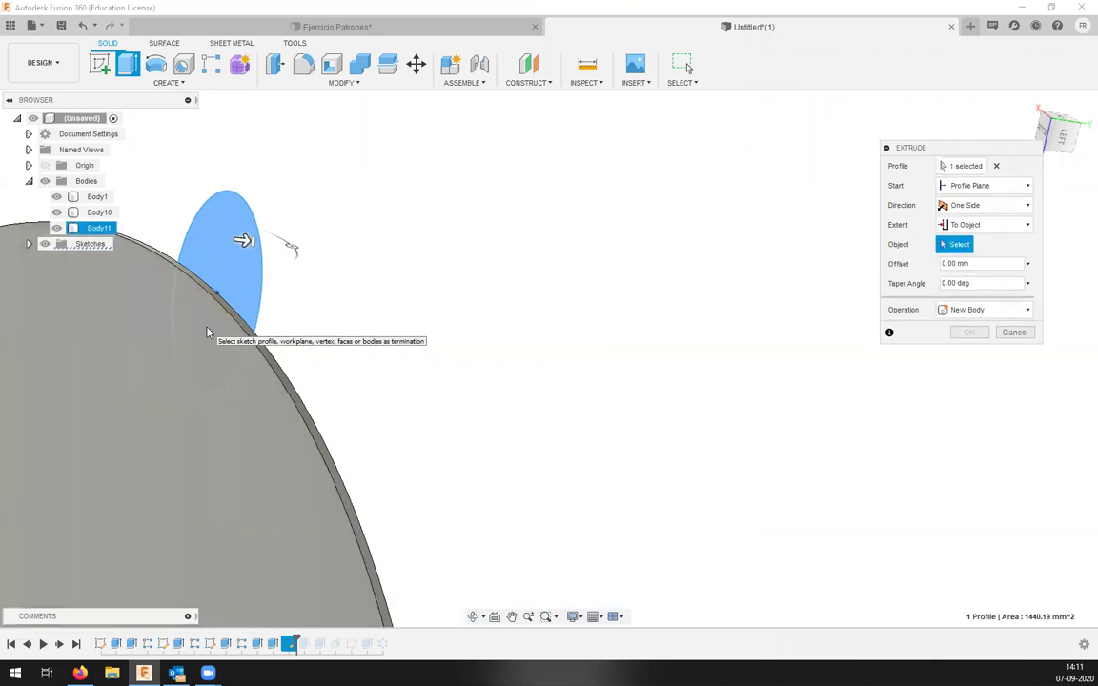
{"action": "left_click", "coordinate": [208, 332]}
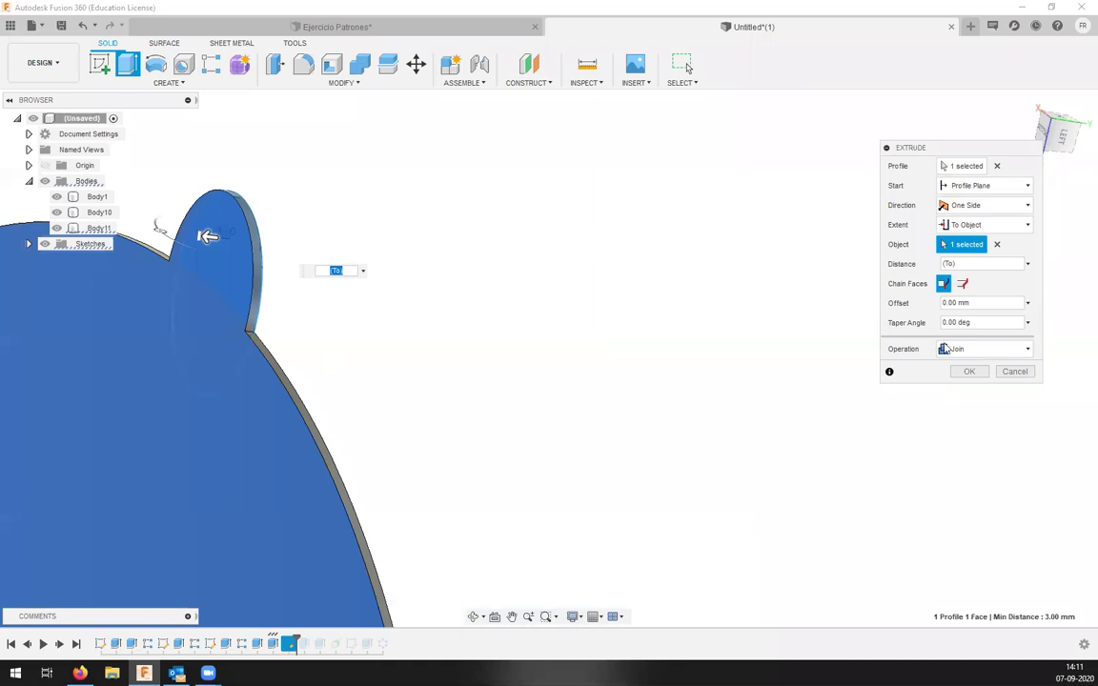
{"action": "left_click", "coordinate": [959, 350]}
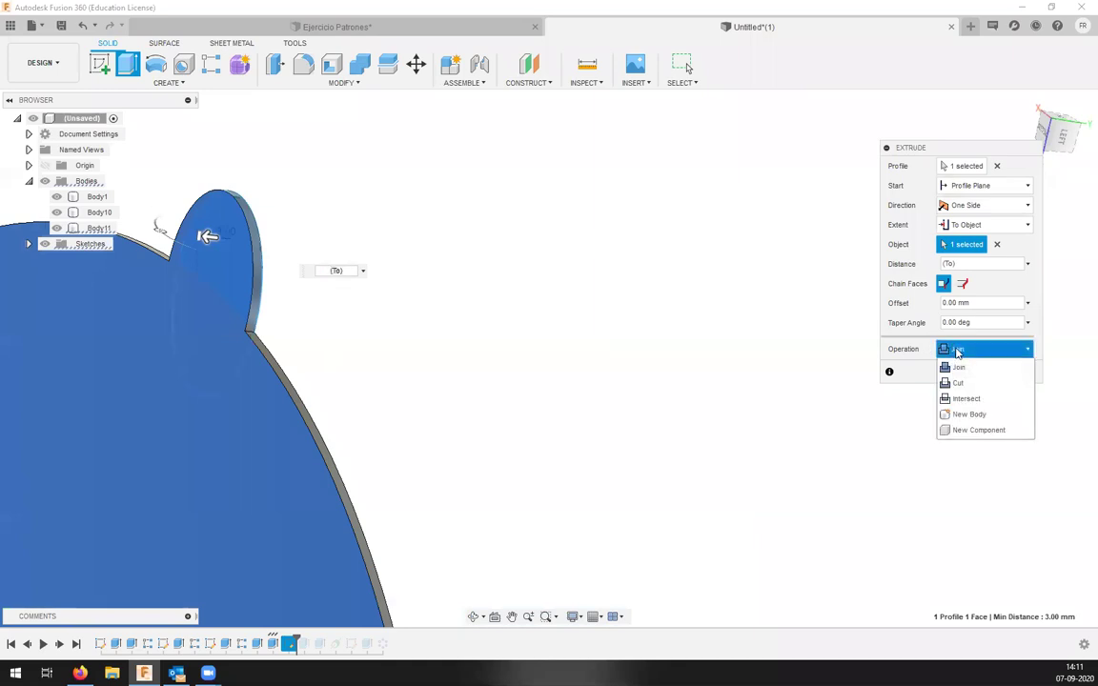
{"action": "left_click", "coordinate": [1003, 415]}
{"action": "left_click", "coordinate": [969, 371]}
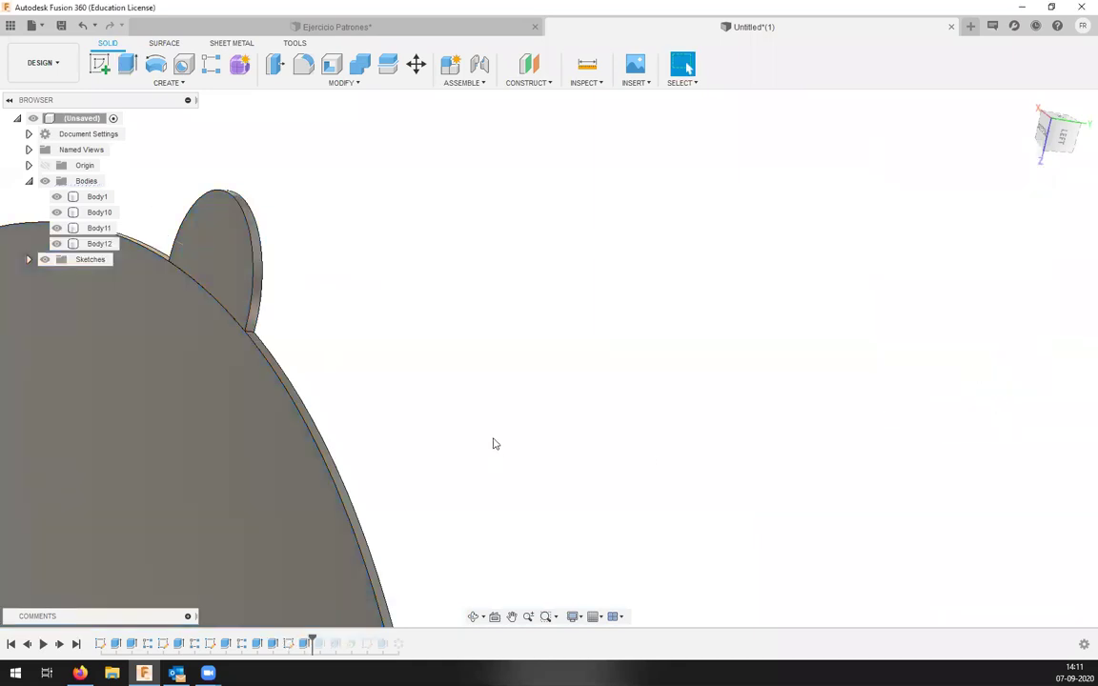
{"action": "scroll", "coordinate": [488, 446], "scroll_direction": "down", "scroll_amount": 5}
{"action": "middle_click_drag", "start_coordinate": [502, 495], "coordinate": [510, 308]}
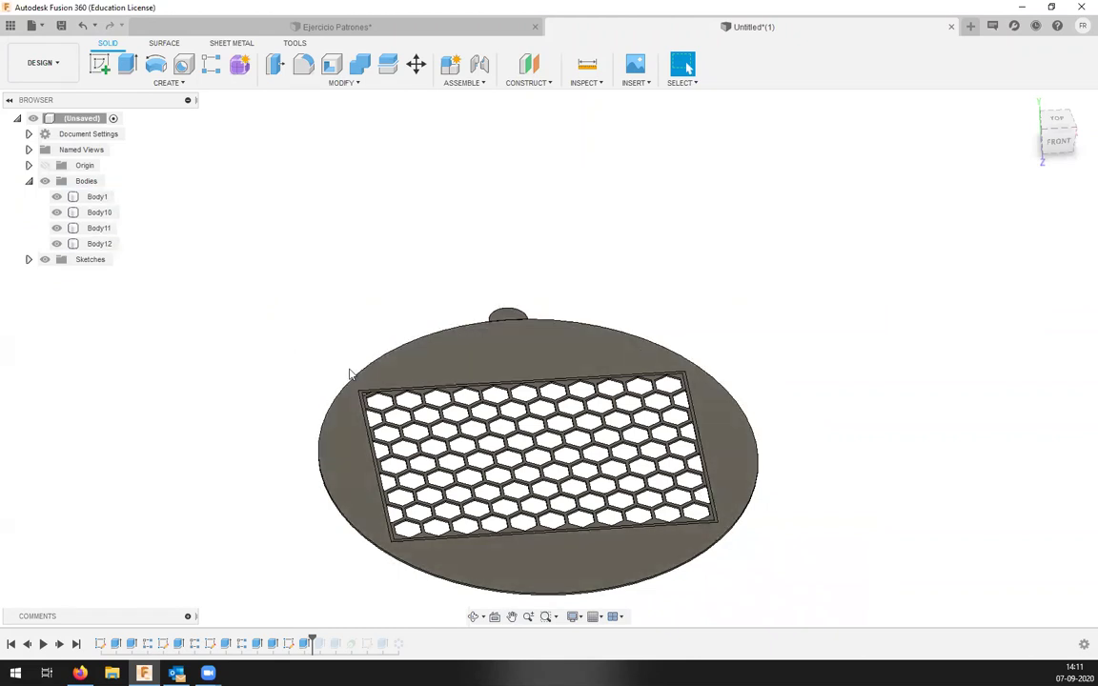
{"action": "left_click", "coordinate": [182, 86]}
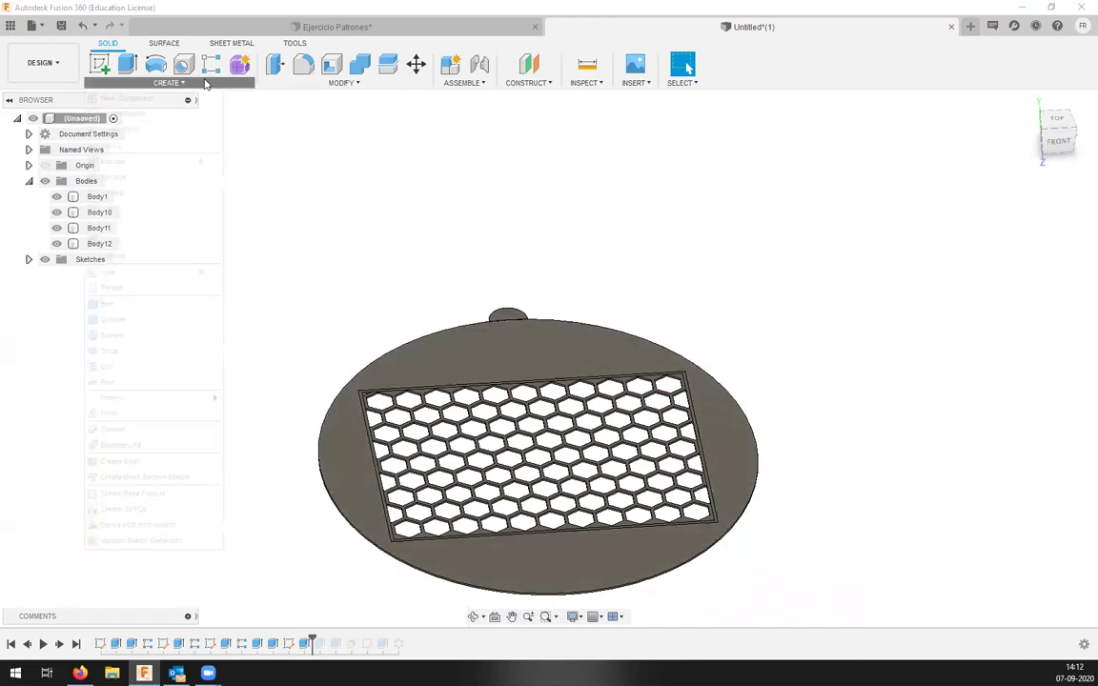
{"action": "mouse_move", "coordinate": [206, 398]}
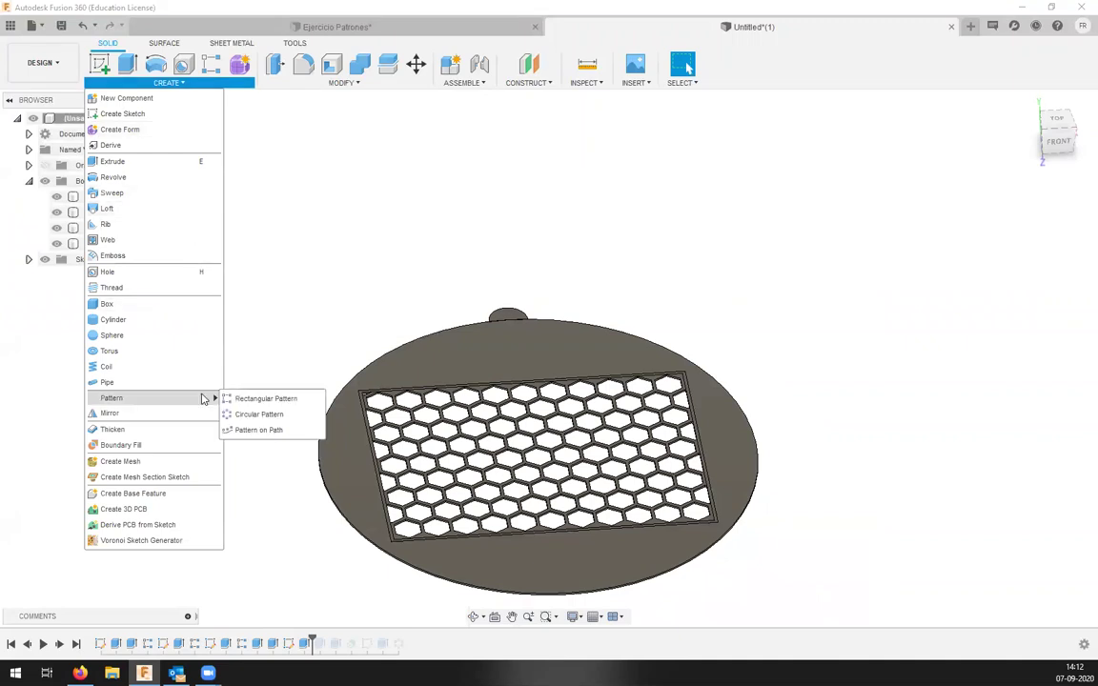
{"action": "left_click", "coordinate": [246, 416]}
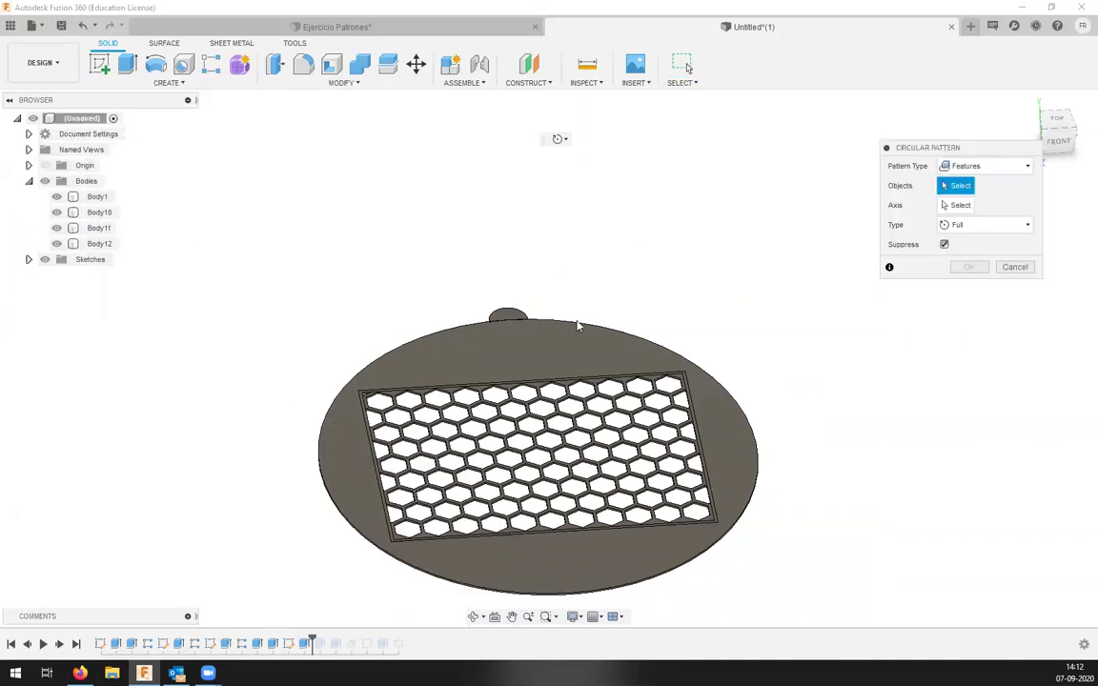
{"action": "left_click", "coordinate": [493, 438]}
{"action": "left_click", "coordinate": [953, 203]}
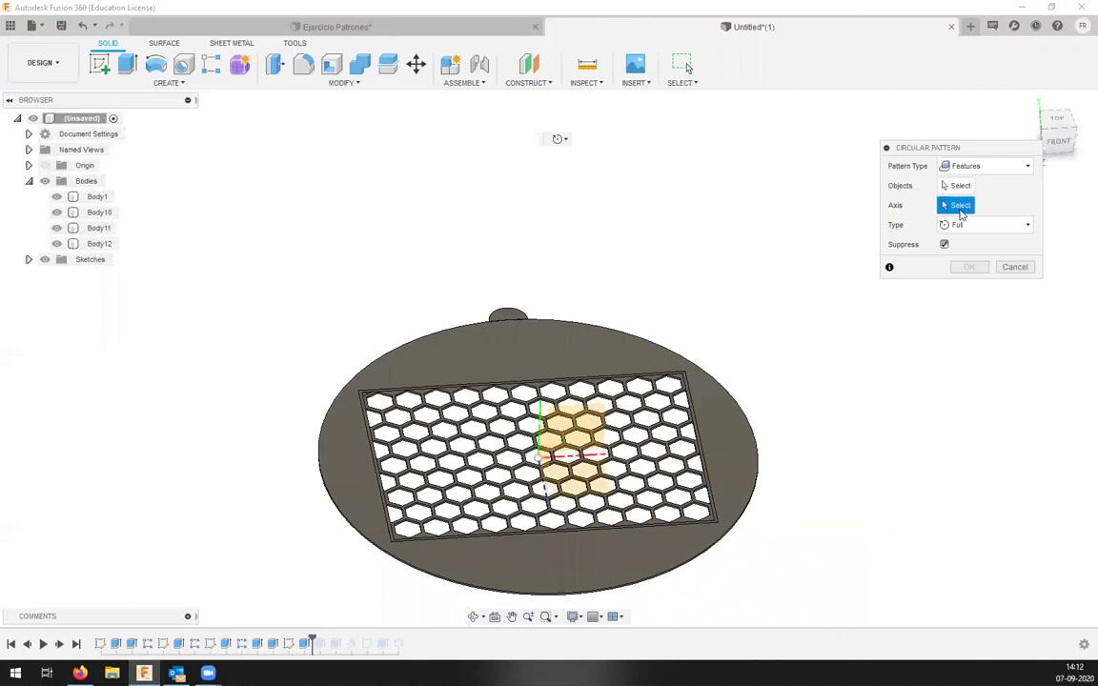
{"action": "left_click", "coordinate": [956, 186]}
{"action": "left_click", "coordinate": [977, 167]}
{"action": "left_click", "coordinate": [978, 172]}
{"action": "left_click", "coordinate": [977, 173]}
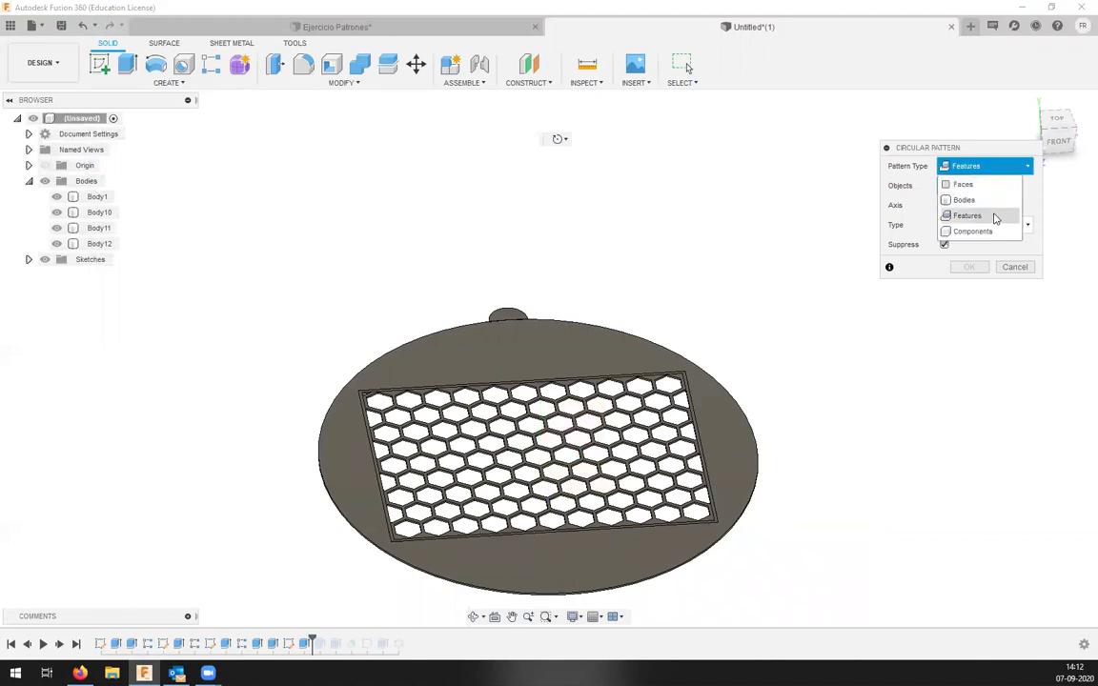
{"action": "left_click", "coordinate": [995, 214]}
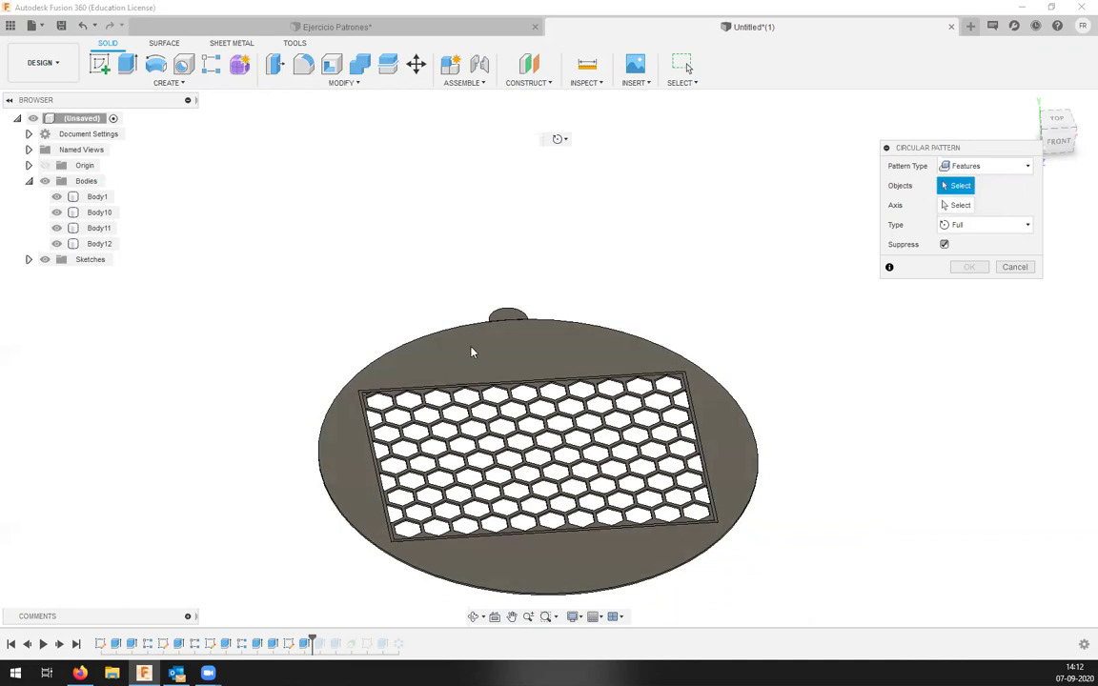
{"action": "left_click", "coordinate": [303, 644]}
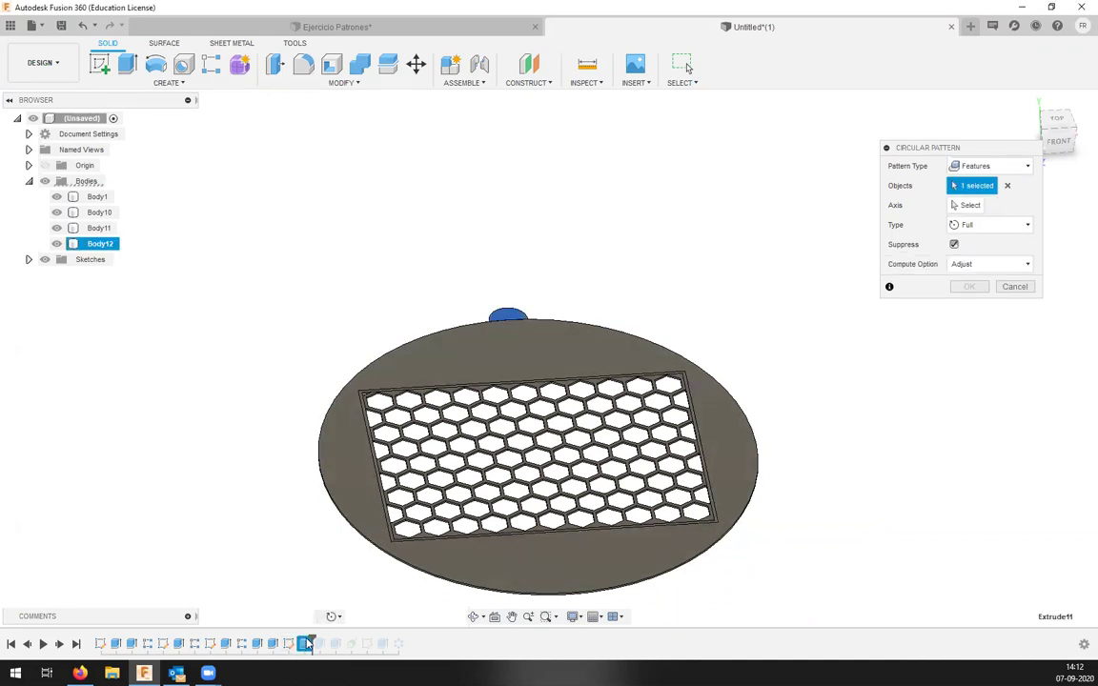
{"action": "left_click", "coordinate": [963, 206]}
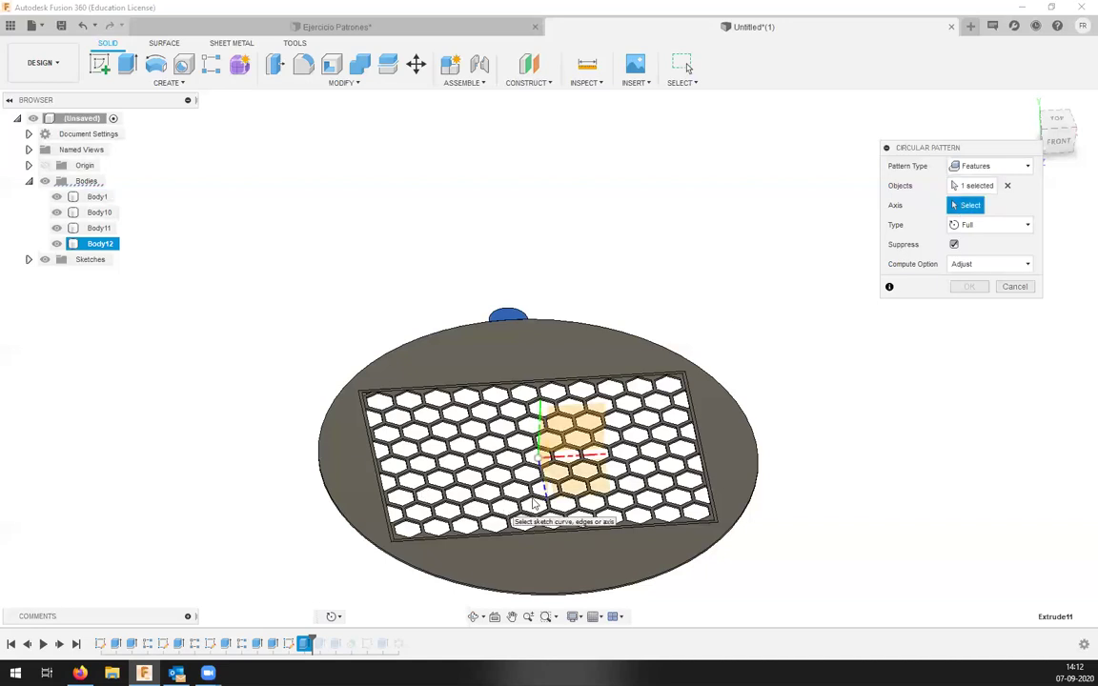
{"action": "scroll", "coordinate": [536, 506], "scroll_direction": "up", "scroll_amount": 5}
{"action": "scroll", "coordinate": [534, 429], "scroll_direction": "down", "scroll_amount": 4}
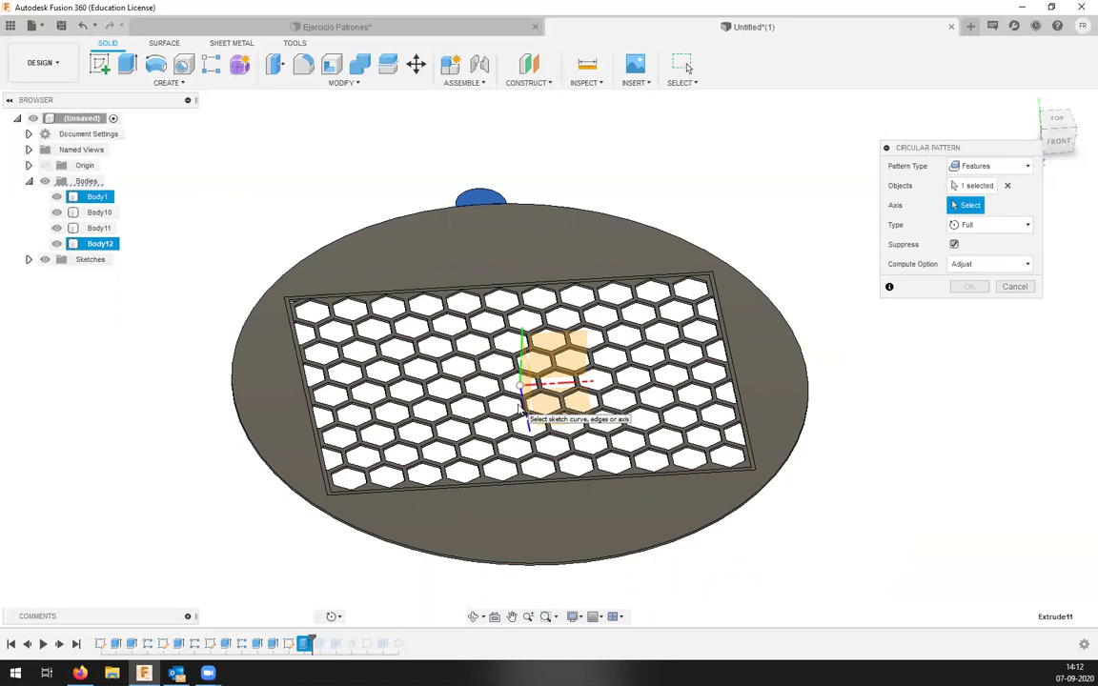
{"action": "key", "text": "Escape"}
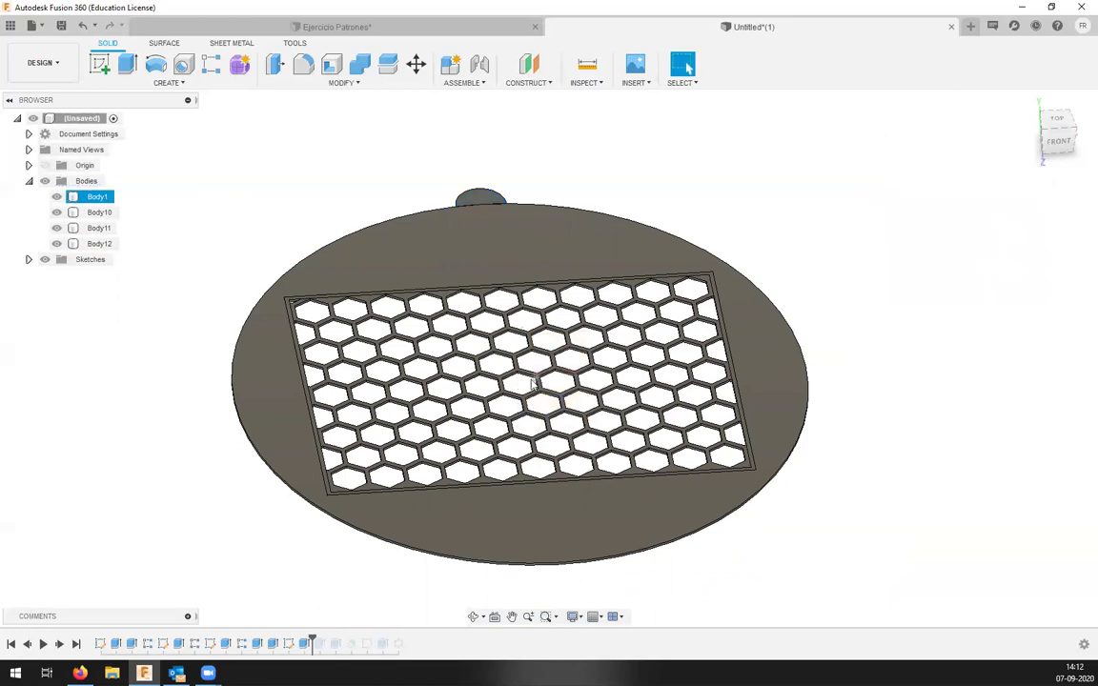
Create a construction axis through the circular disc's outer cylindrical face.
{"action": "left_click", "coordinate": [556, 85]}
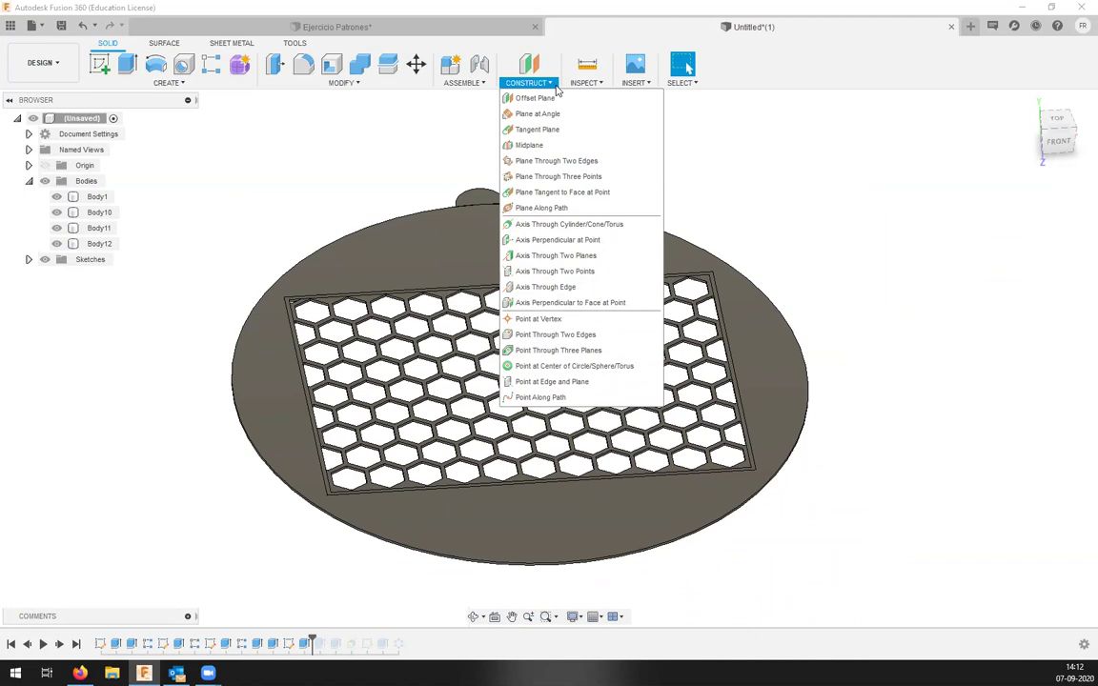
{"action": "left_click", "coordinate": [534, 85]}
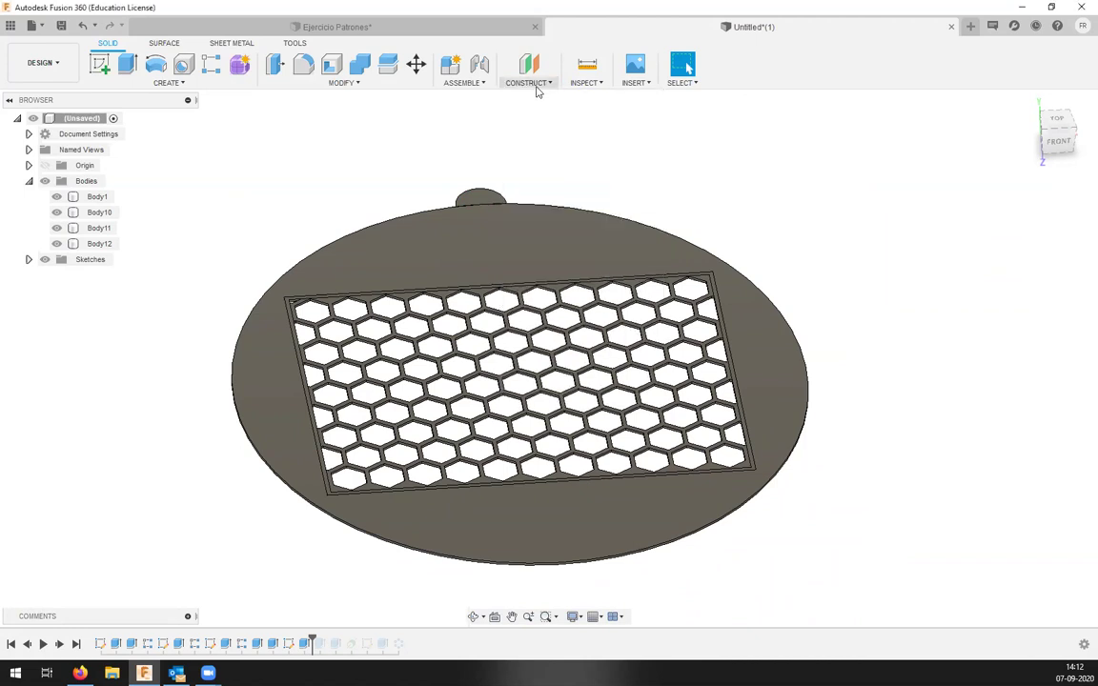
{"action": "left_click", "coordinate": [534, 85]}
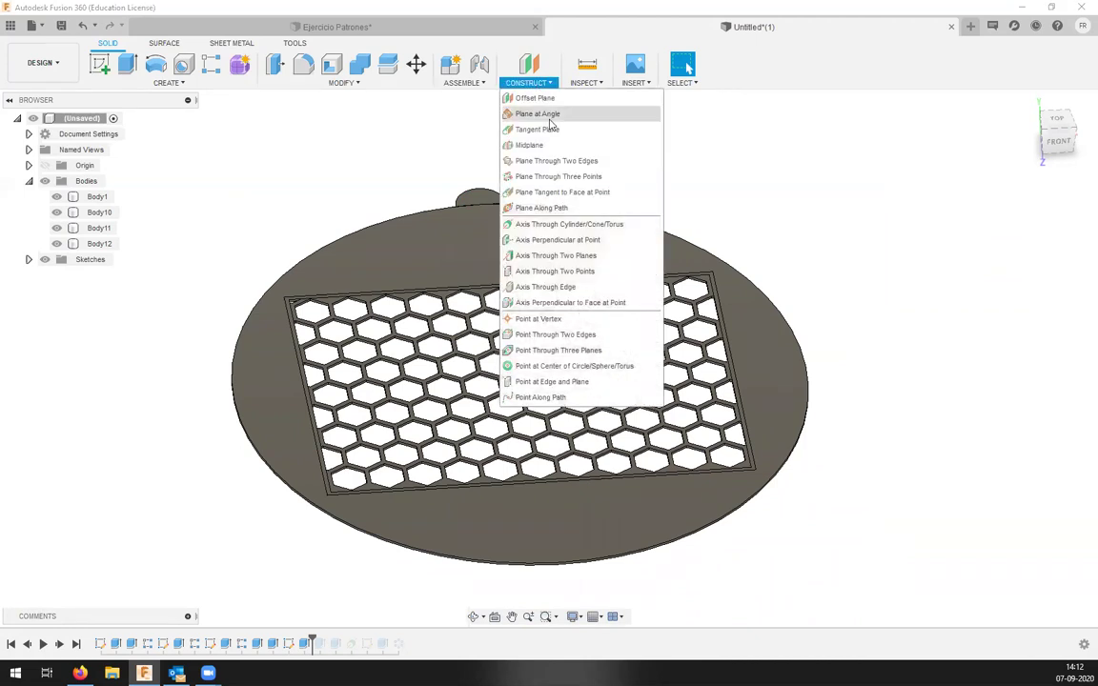
{"action": "left_click", "coordinate": [637, 232]}
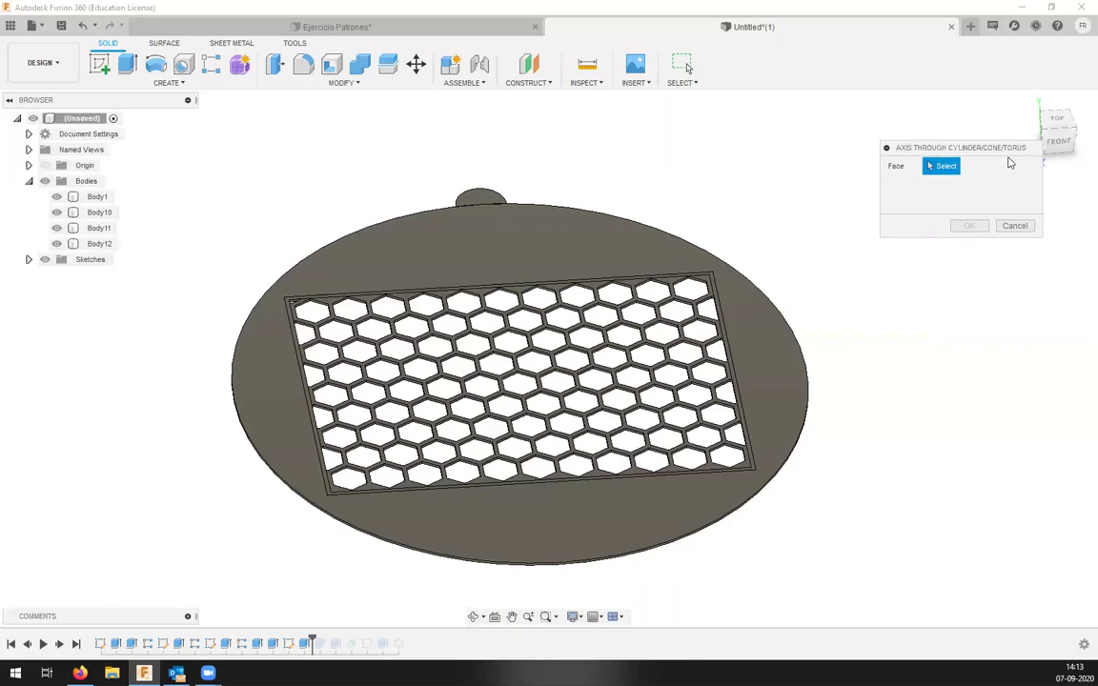
{"action": "scroll", "coordinate": [768, 541], "scroll_direction": "up", "scroll_amount": 5}
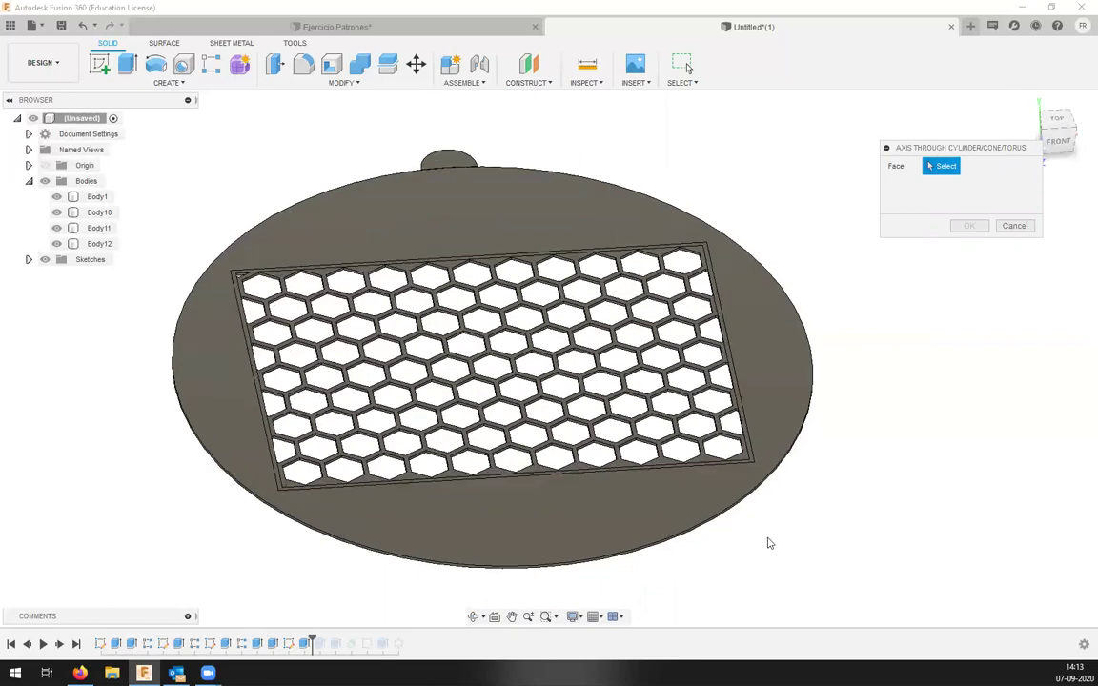
{"action": "scroll", "coordinate": [701, 500], "scroll_direction": "up", "scroll_amount": 5}
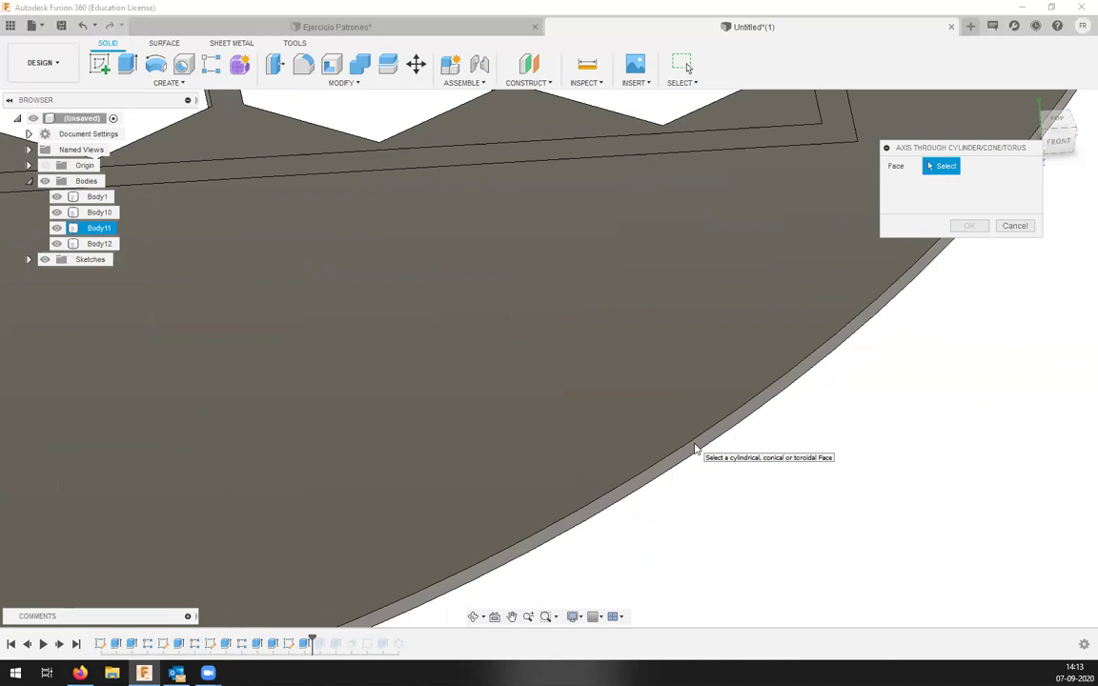
{"action": "scroll", "coordinate": [696, 447], "scroll_direction": "down", "scroll_amount": 5}
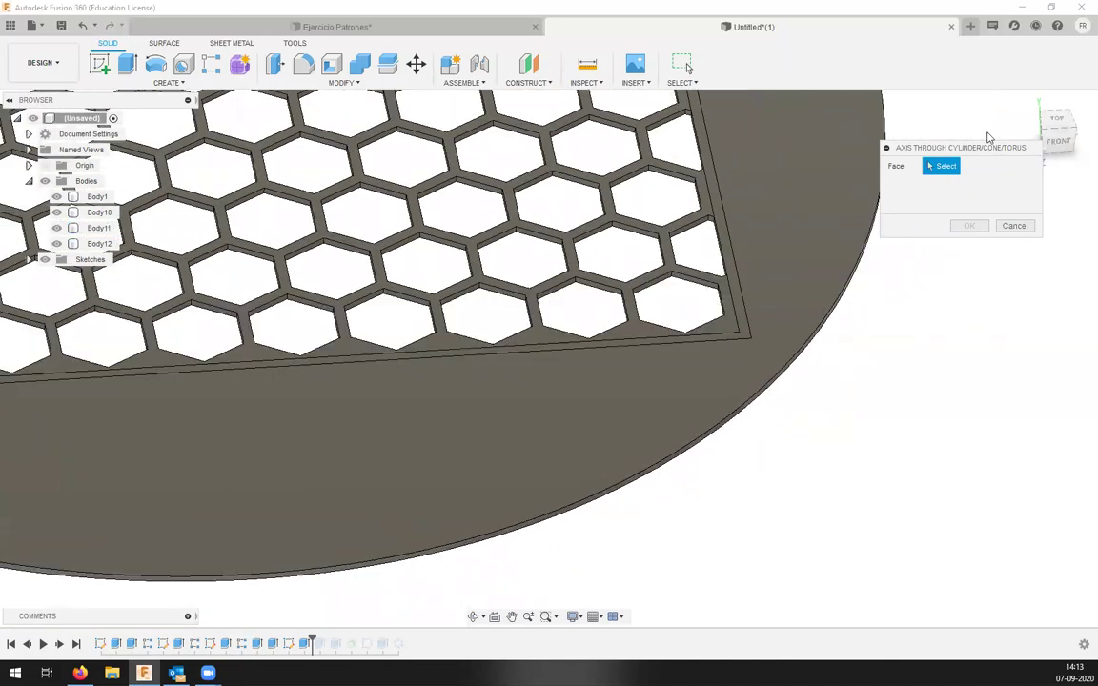
{"action": "scroll", "coordinate": [703, 455], "scroll_direction": "up", "scroll_amount": 2}
{"action": "scroll", "coordinate": [703, 448], "scroll_direction": "up", "scroll_amount": 5}
{"action": "left_click", "coordinate": [706, 416]}
{"action": "scroll", "coordinate": [617, 365], "scroll_direction": "down", "scroll_amount": 3}
{"action": "scroll", "coordinate": [616, 365], "scroll_direction": "down", "scroll_amount": 3}
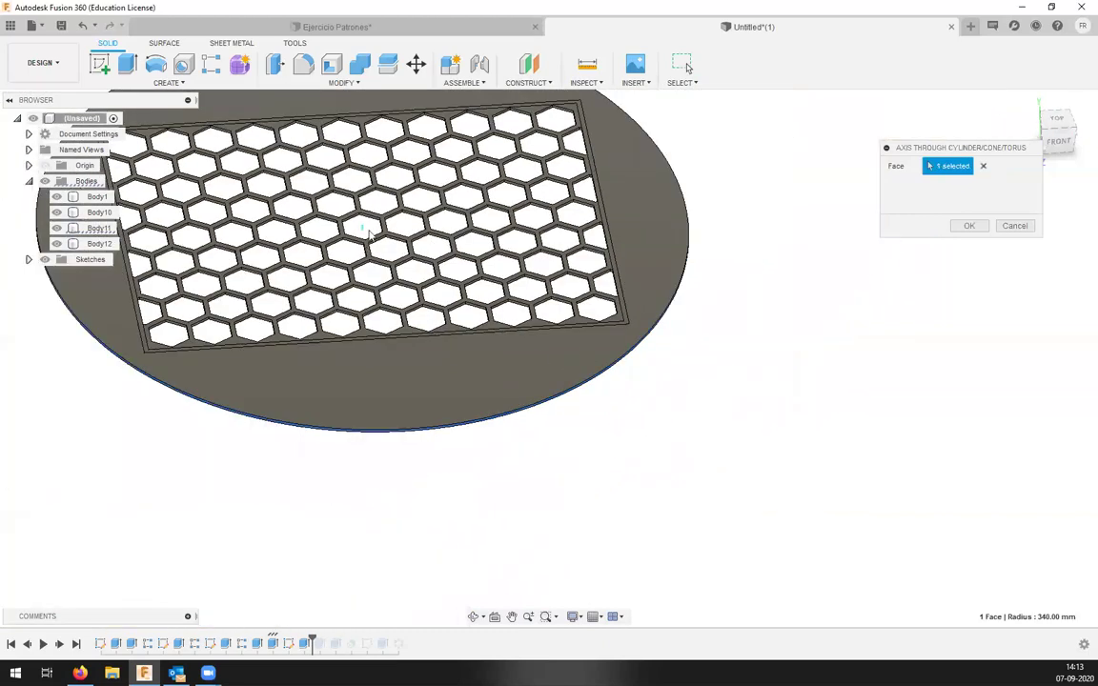
{"action": "scroll", "coordinate": [368, 234], "scroll_direction": "up", "scroll_amount": 10}
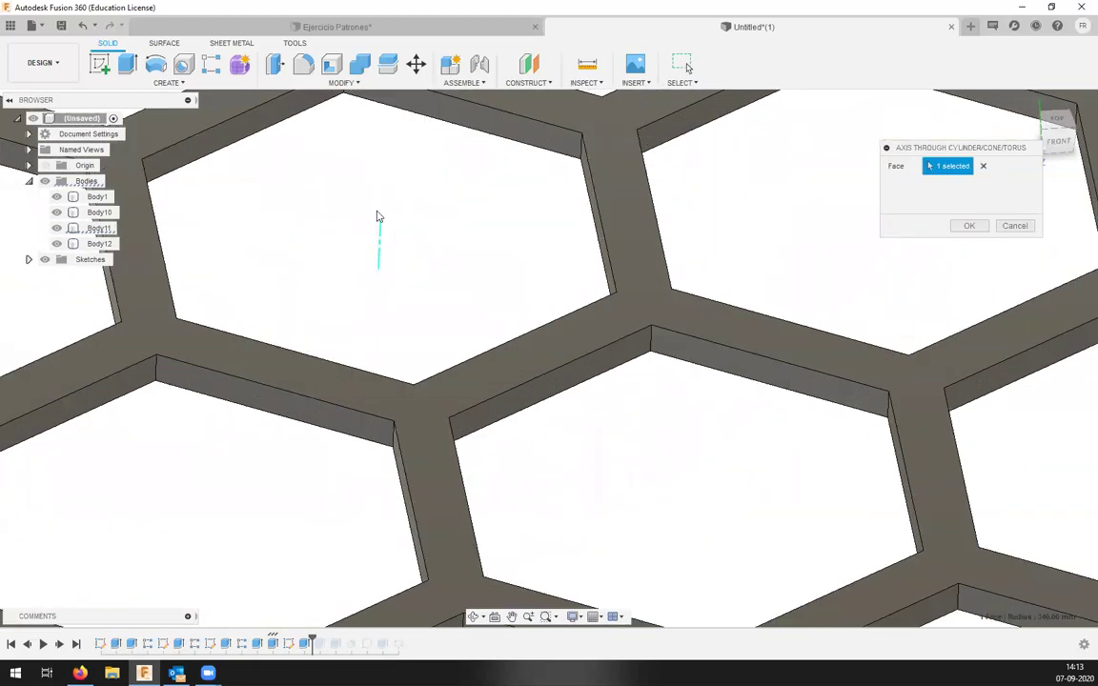
{"action": "scroll", "coordinate": [401, 257], "scroll_direction": "down", "scroll_amount": 2}
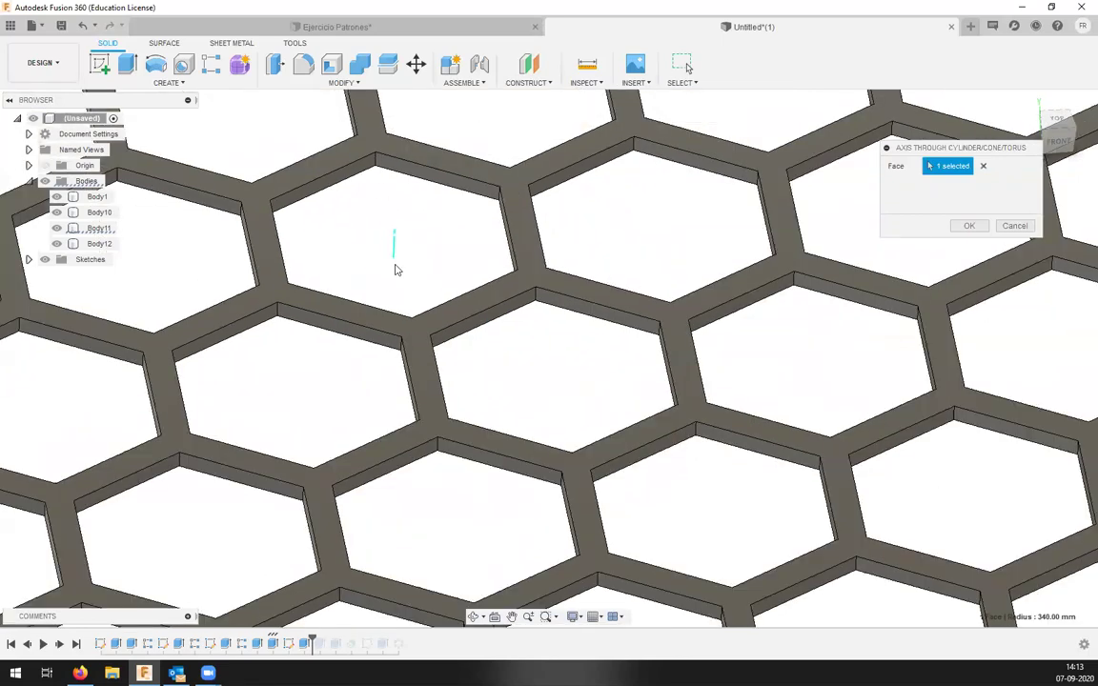
{"action": "scroll", "coordinate": [396, 269], "scroll_direction": "down", "scroll_amount": 5}
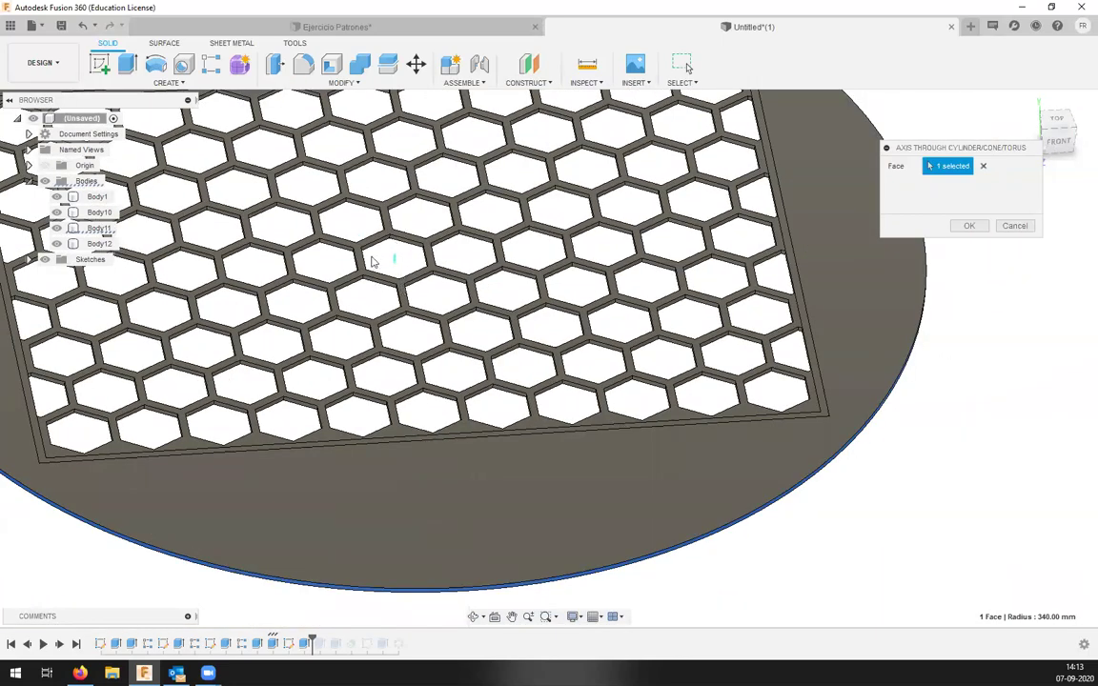
{"action": "scroll", "coordinate": [393, 265], "scroll_direction": "down", "scroll_amount": 3}
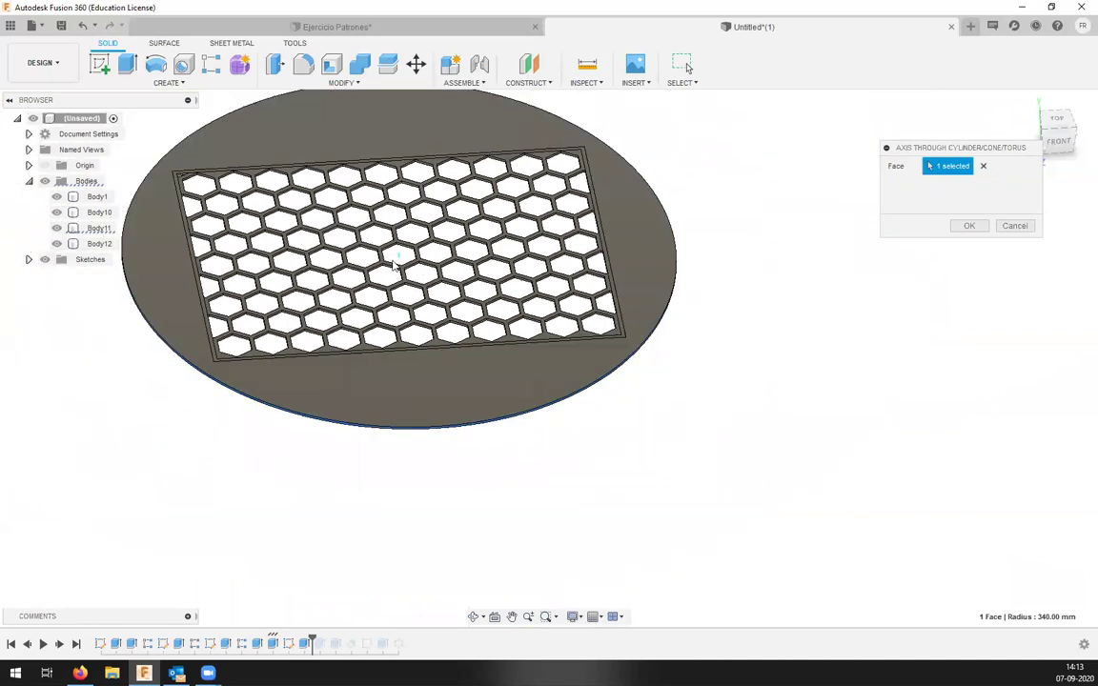
{"action": "middle_click_drag", "start_coordinate": [333, 291], "coordinate": [436, 307], "text": "shift"}
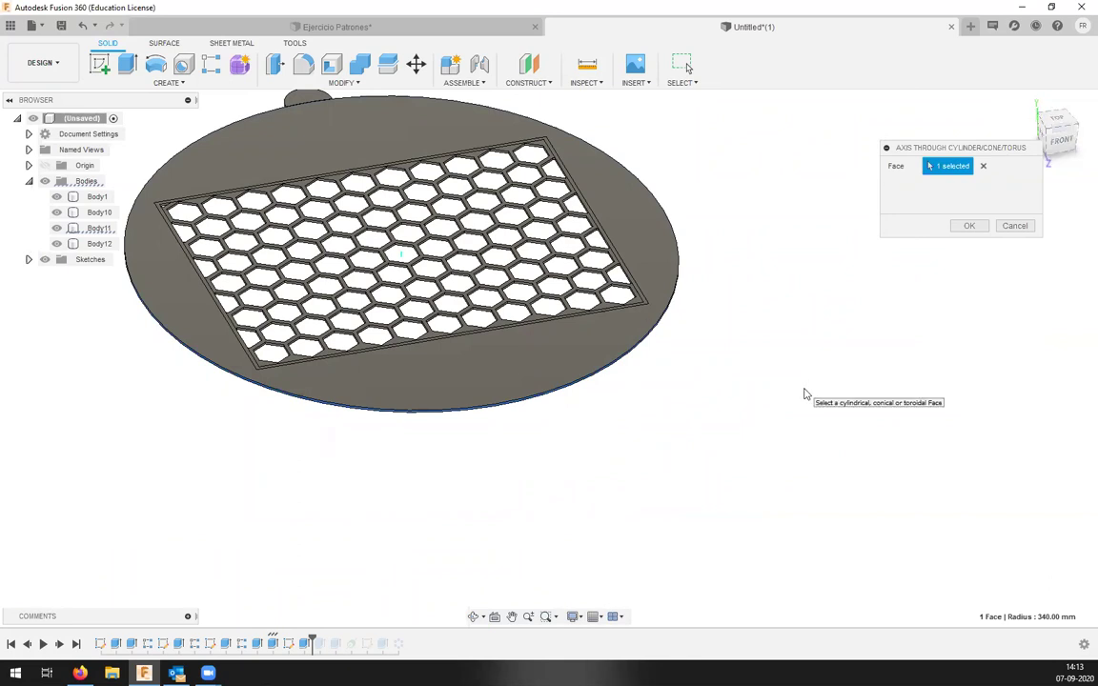
{"action": "left_click", "coordinate": [969, 225]}
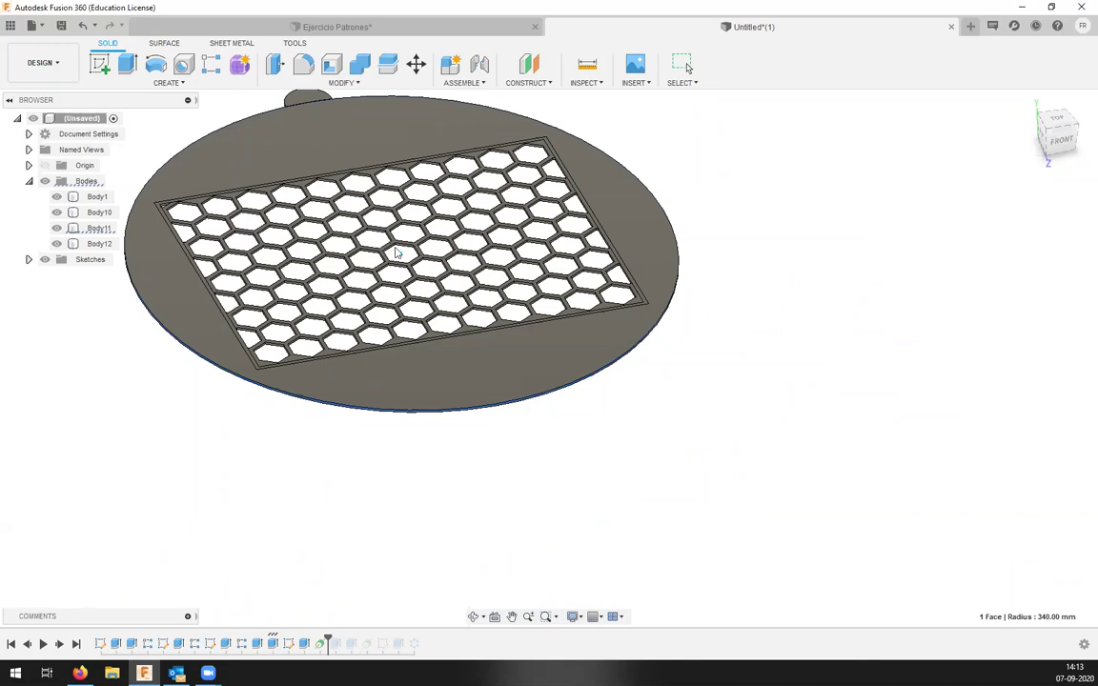
Lengthen the construction axis at the disc's centre by extending both of its ends well beyond the disc.
{"action": "left_click", "coordinate": [402, 251]}
{"action": "scroll", "coordinate": [408, 250], "scroll_direction": "down", "scroll_amount": 3}
{"action": "scroll", "coordinate": [412, 250], "scroll_direction": "up", "scroll_amount": 5}
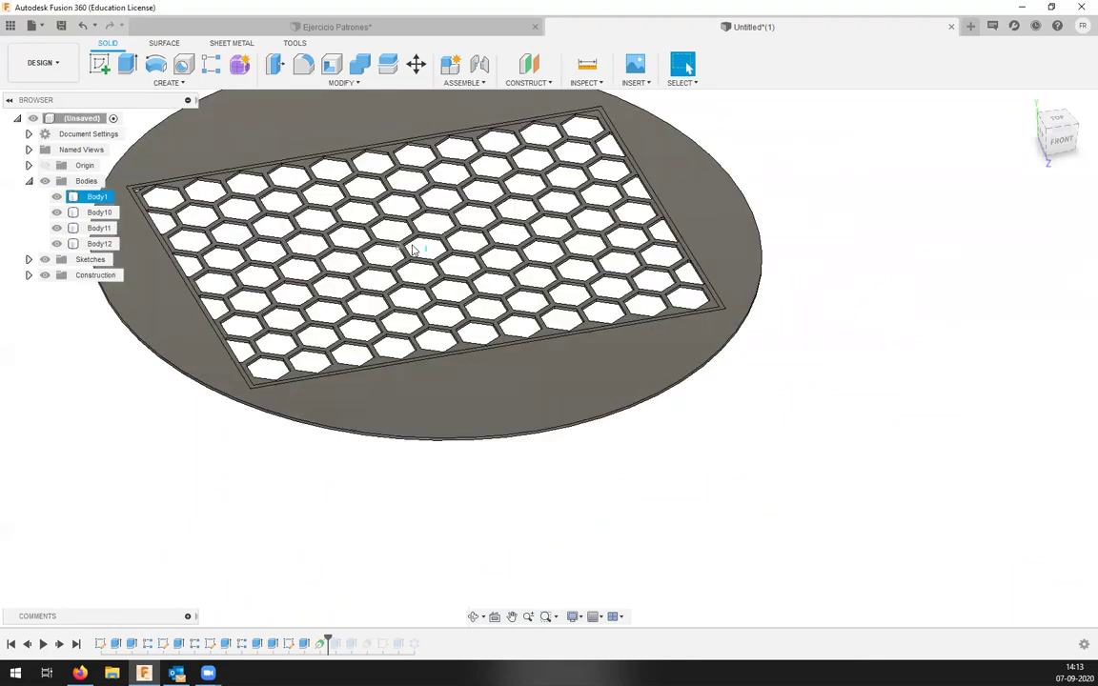
{"action": "scroll", "coordinate": [414, 249], "scroll_direction": "up", "scroll_amount": 6}
{"action": "scroll", "coordinate": [457, 256], "scroll_direction": "up", "scroll_amount": 3}
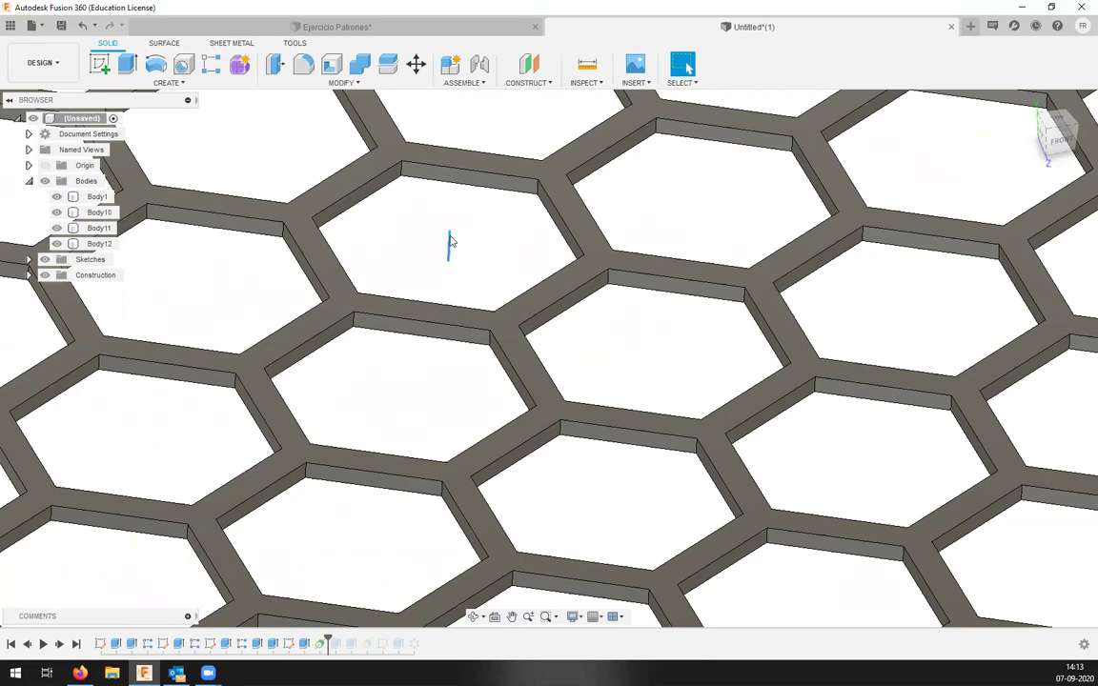
{"action": "left_click_drag", "start_coordinate": [447, 260], "coordinate": [413, 553]}
{"action": "left_click_drag", "start_coordinate": [450, 229], "coordinate": [486, 82]}
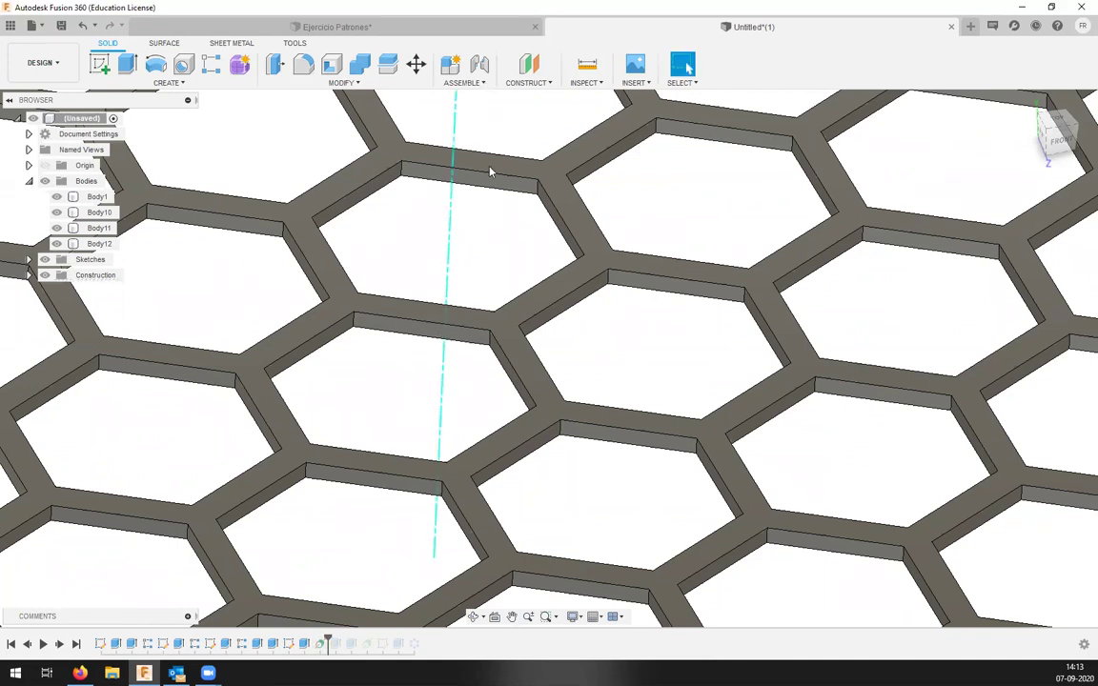
Examine how the lengthened axis passes through the disc, edge-on and from above.
{"action": "scroll", "coordinate": [493, 201], "scroll_direction": "up", "scroll_amount": 3}
{"action": "scroll", "coordinate": [484, 213], "scroll_direction": "down", "scroll_amount": 5}
{"action": "scroll", "coordinate": [478, 210], "scroll_direction": "down", "scroll_amount": 2}
{"action": "scroll", "coordinate": [467, 191], "scroll_direction": "down", "scroll_amount": 3}
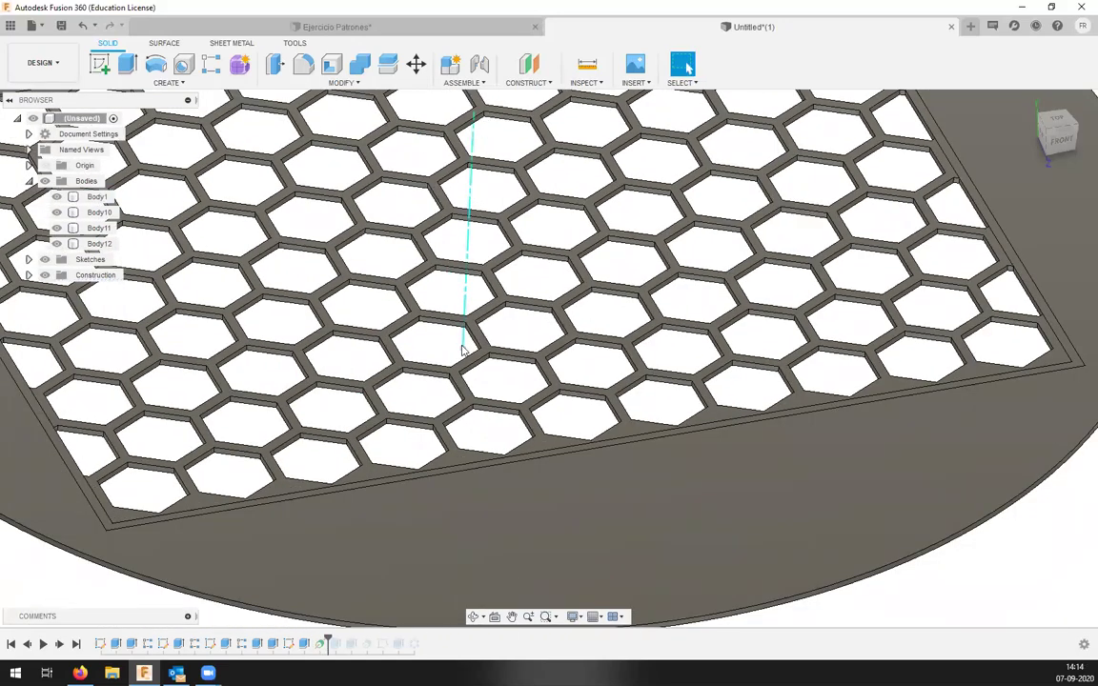
{"action": "scroll", "coordinate": [460, 382], "scroll_direction": "up", "scroll_amount": 3}
{"action": "scroll", "coordinate": [460, 381], "scroll_direction": "down", "scroll_amount": 5}
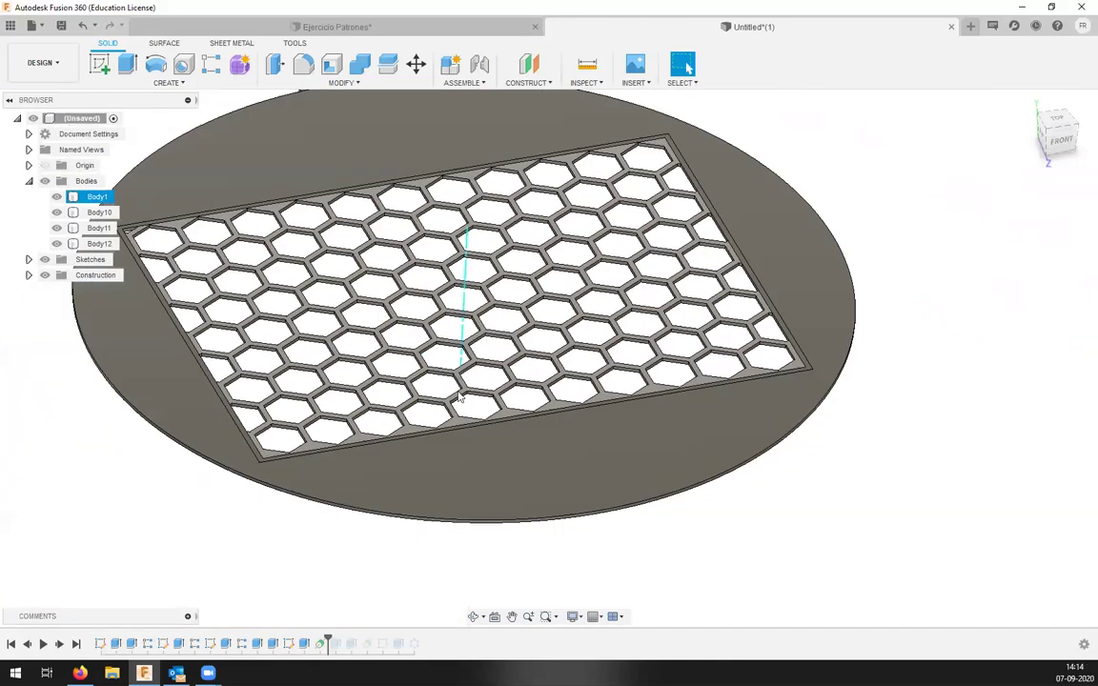
{"action": "mouse_move", "coordinate": [461, 382]}
{"action": "middle_mouse_down", "text": "shift"}
{"action": "mouse_move", "coordinate": [688, 67]}
{"action": "mouse_move", "coordinate": [466, 362]}
{"action": "middle_mouse_up", "text": "shift"}
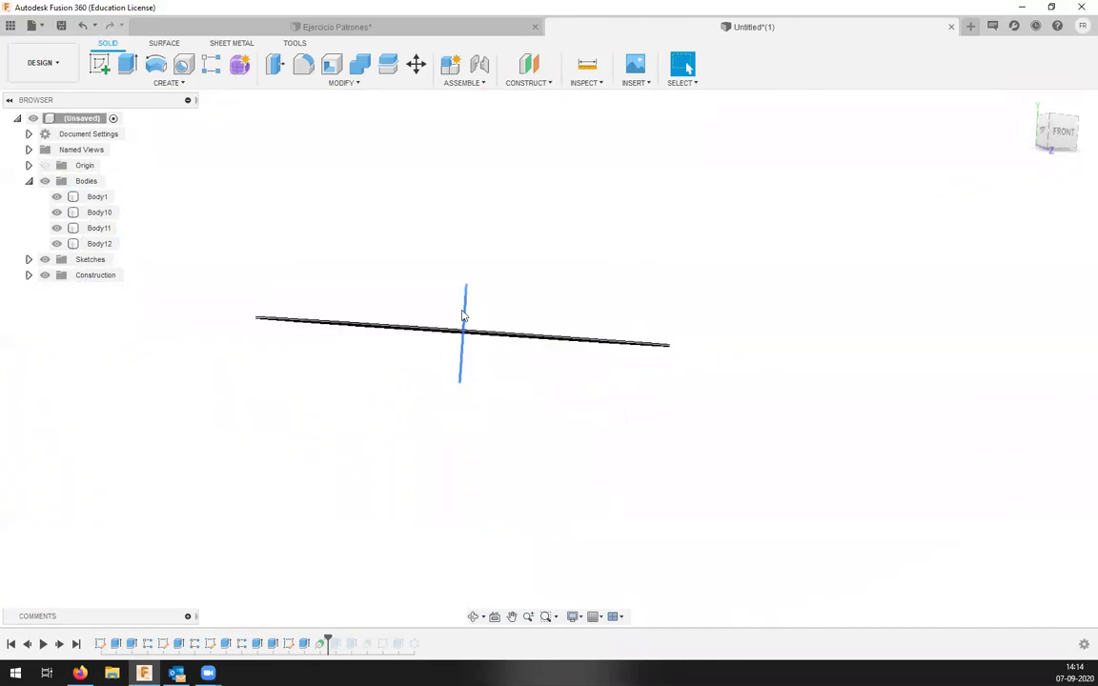
{"action": "scroll", "coordinate": [465, 320], "scroll_direction": "down", "scroll_amount": 2}
{"action": "scroll", "coordinate": [465, 319], "scroll_direction": "up", "scroll_amount": 4}
{"action": "middle_click_drag", "start_coordinate": [512, 301], "coordinate": [503, 336], "text": "shift"}
{"action": "scroll", "coordinate": [525, 229], "scroll_direction": "down", "scroll_amount": 4}
{"action": "scroll", "coordinate": [496, 309], "scroll_direction": "up", "scroll_amount": 5}
{"action": "scroll", "coordinate": [495, 325], "scroll_direction": "down", "scroll_amount": 5}
{"action": "middle_click_drag", "start_coordinate": [482, 286], "coordinate": [502, 347], "text": "shift"}
{"action": "scroll", "coordinate": [516, 282], "scroll_direction": "down", "scroll_amount": 3}
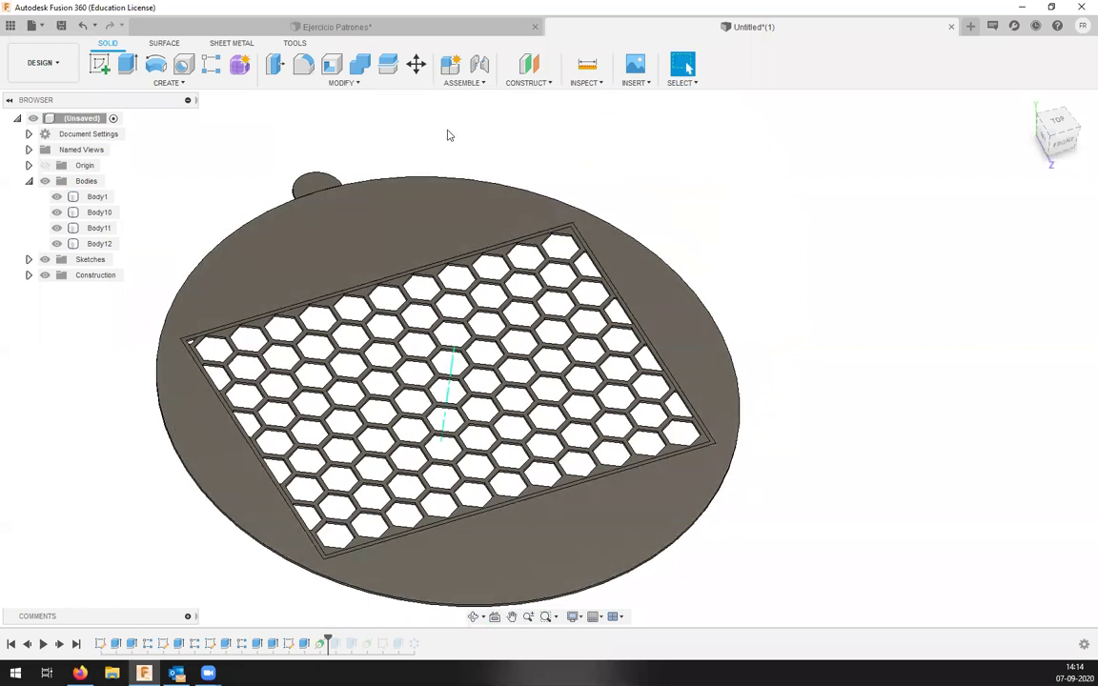
Repeat the tab's extrude feature around the disc's construction axis with a Full circular pattern and a quantity of 6.
{"action": "left_click", "coordinate": [216, 86]}
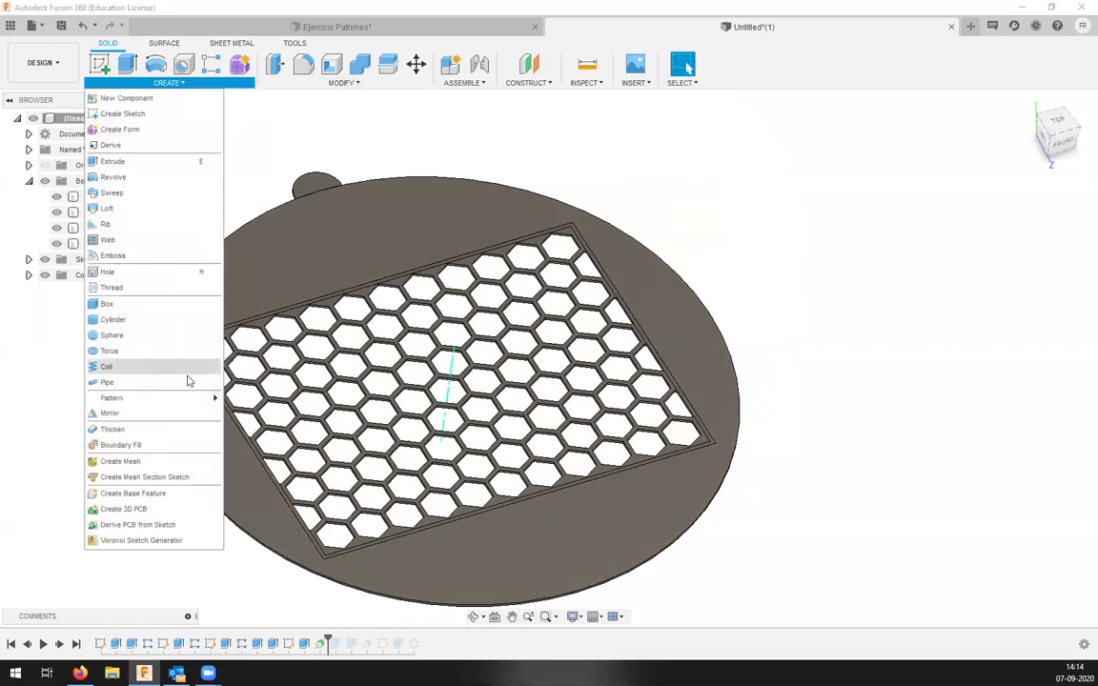
{"action": "mouse_move", "coordinate": [196, 405]}
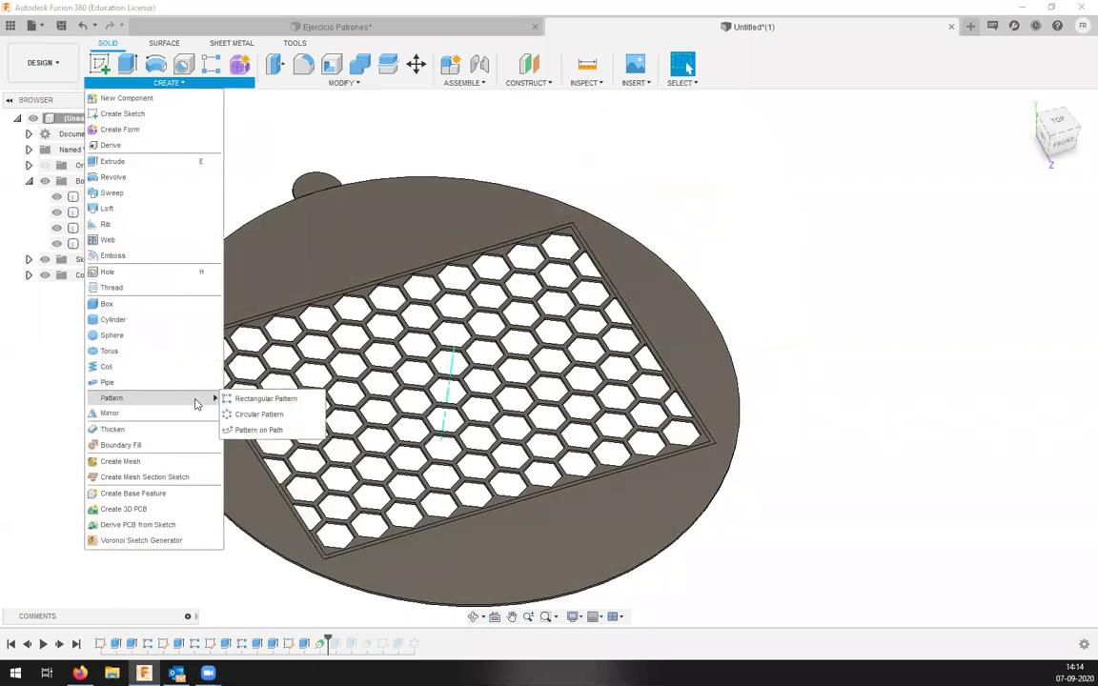
{"action": "left_click", "coordinate": [259, 415]}
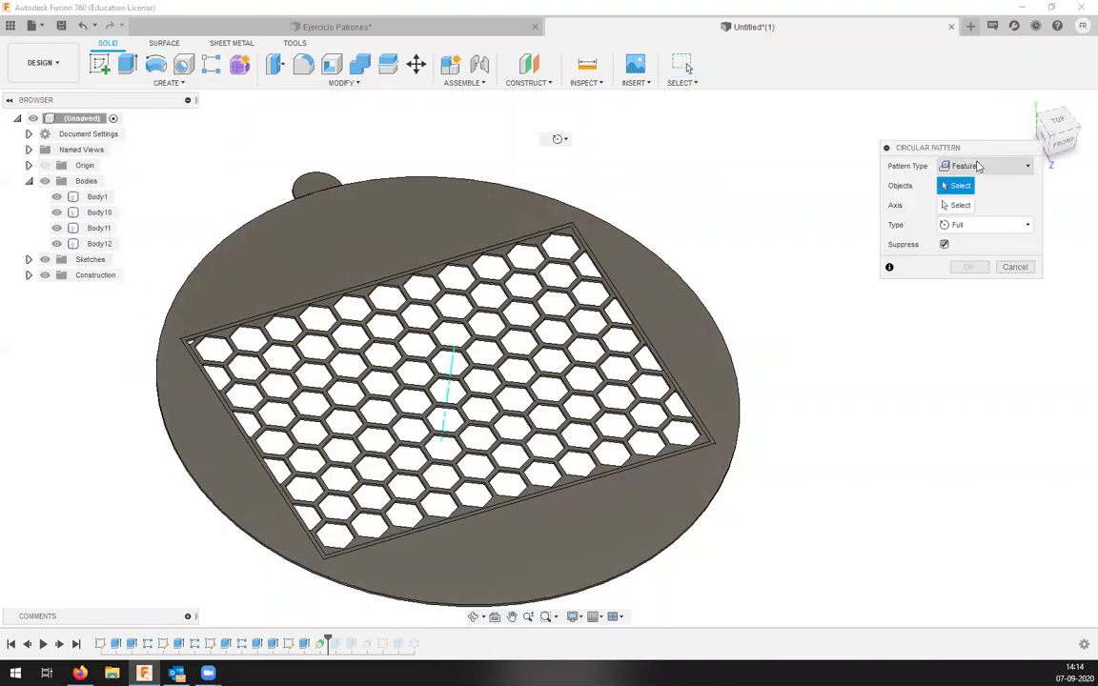
{"action": "left_click", "coordinate": [303, 645]}
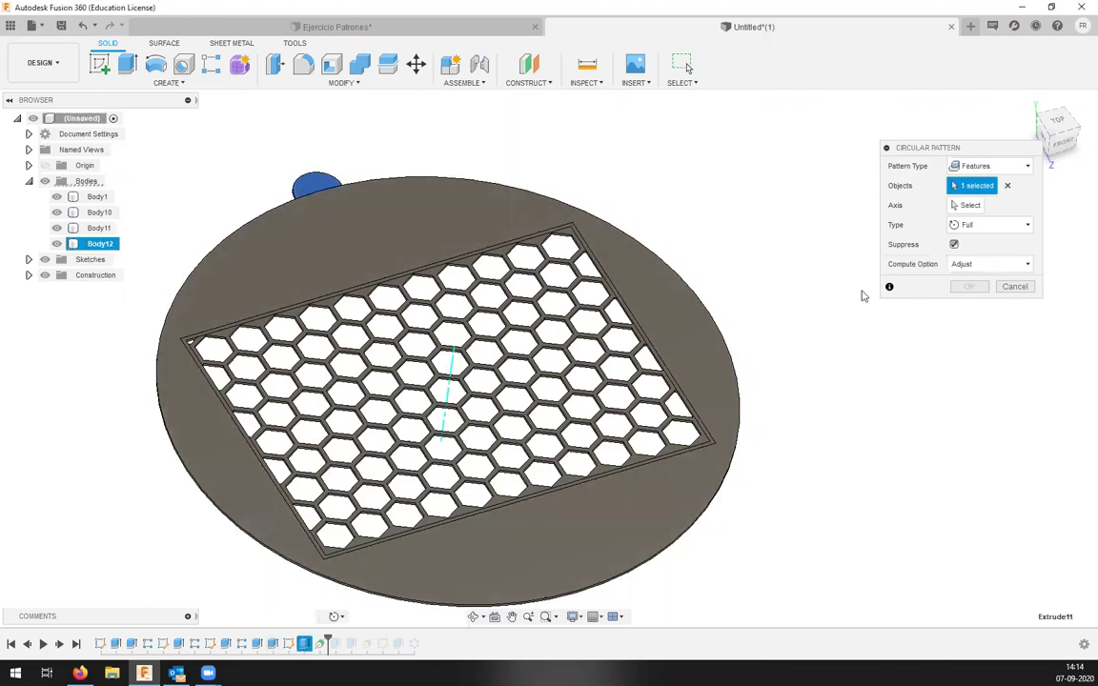
{"action": "left_click", "coordinate": [968, 205]}
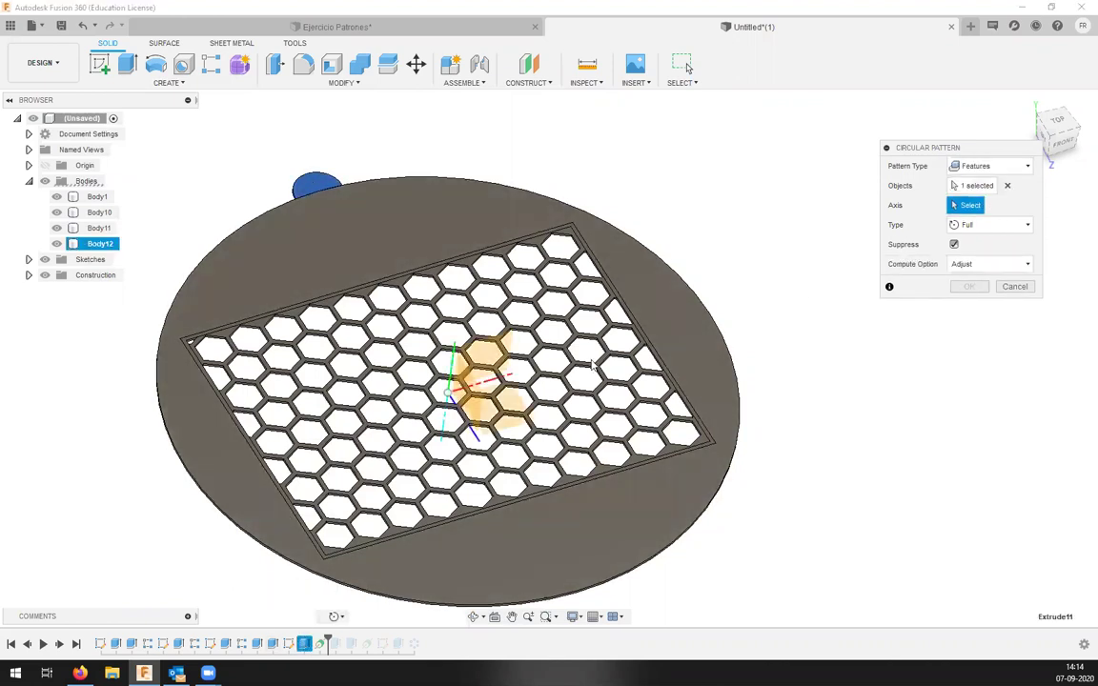
{"action": "left_click", "coordinate": [444, 430]}
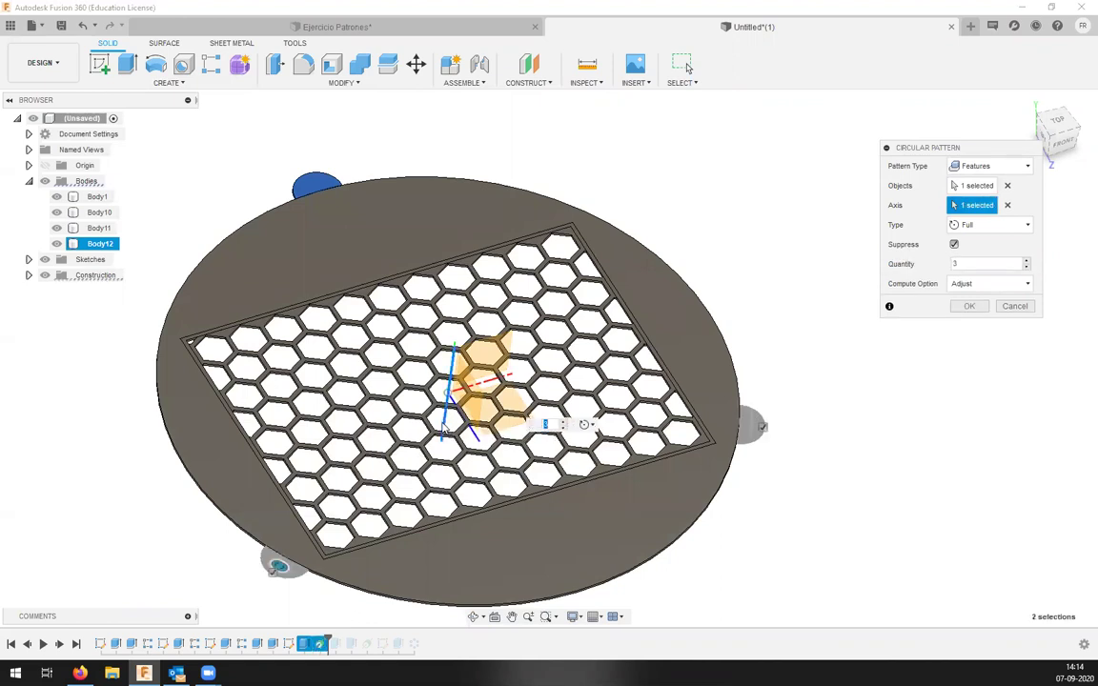
{"action": "left_click", "coordinate": [990, 225]}
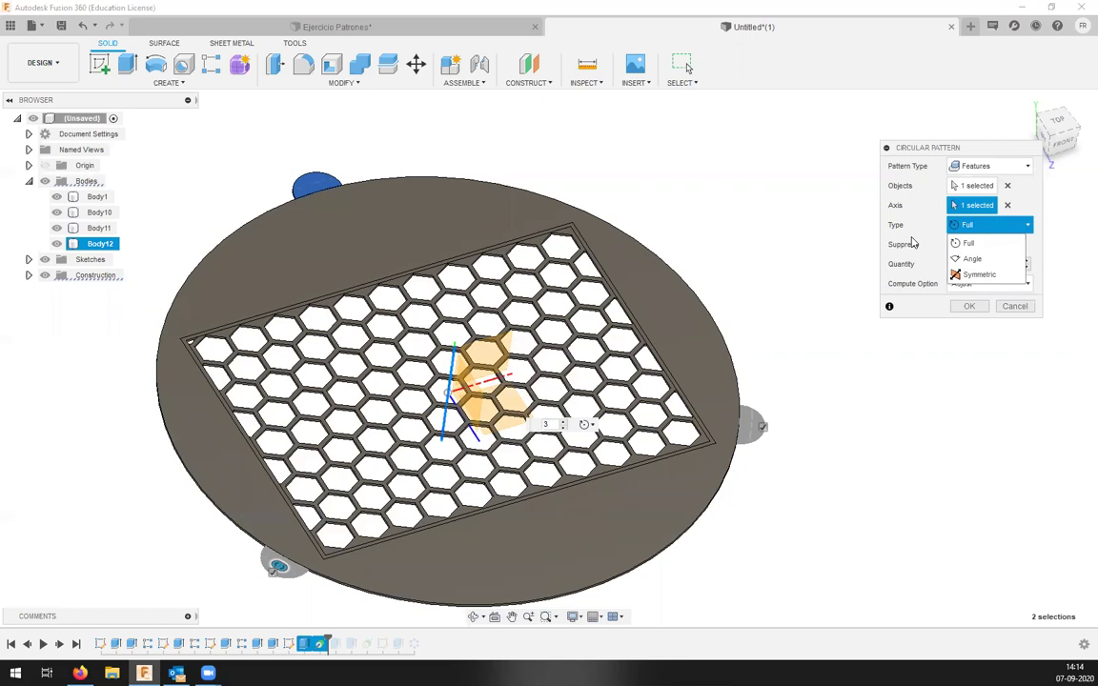
{"action": "left_click", "coordinate": [970, 243]}
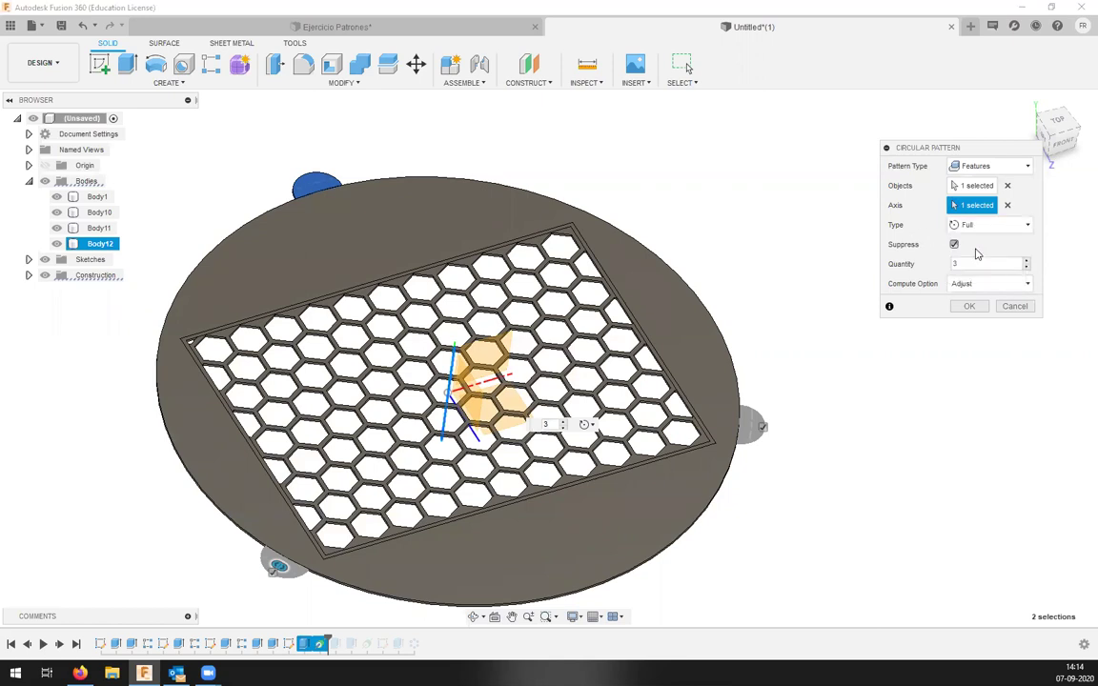
{"action": "left_click", "coordinate": [951, 265]}
{"action": "type", "text": "6"}
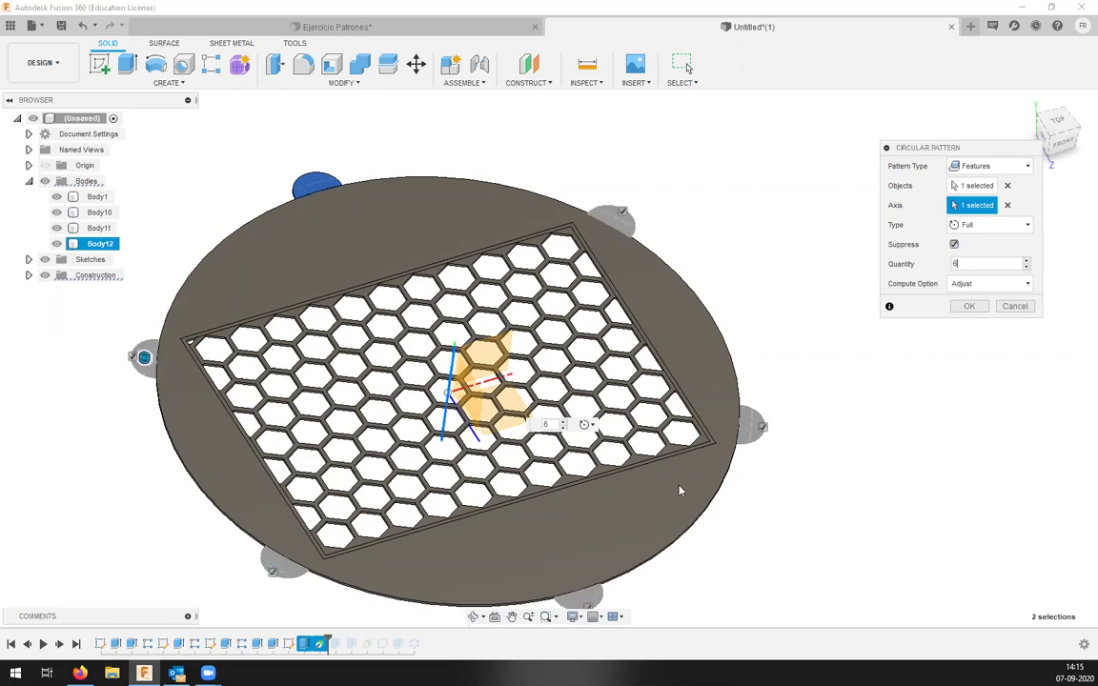
{"action": "left_click", "coordinate": [969, 307]}
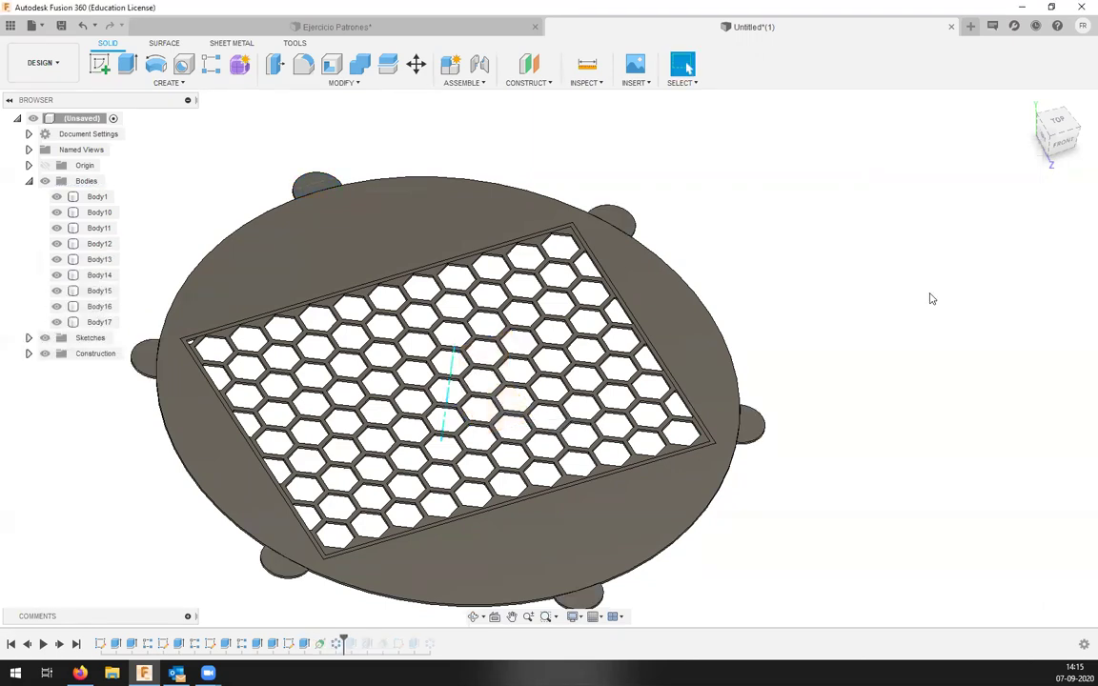
{"action": "scroll", "coordinate": [557, 424], "scroll_direction": "up", "scroll_amount": 3}
{"action": "scroll", "coordinate": [559, 440], "scroll_direction": "down", "scroll_amount": 5}
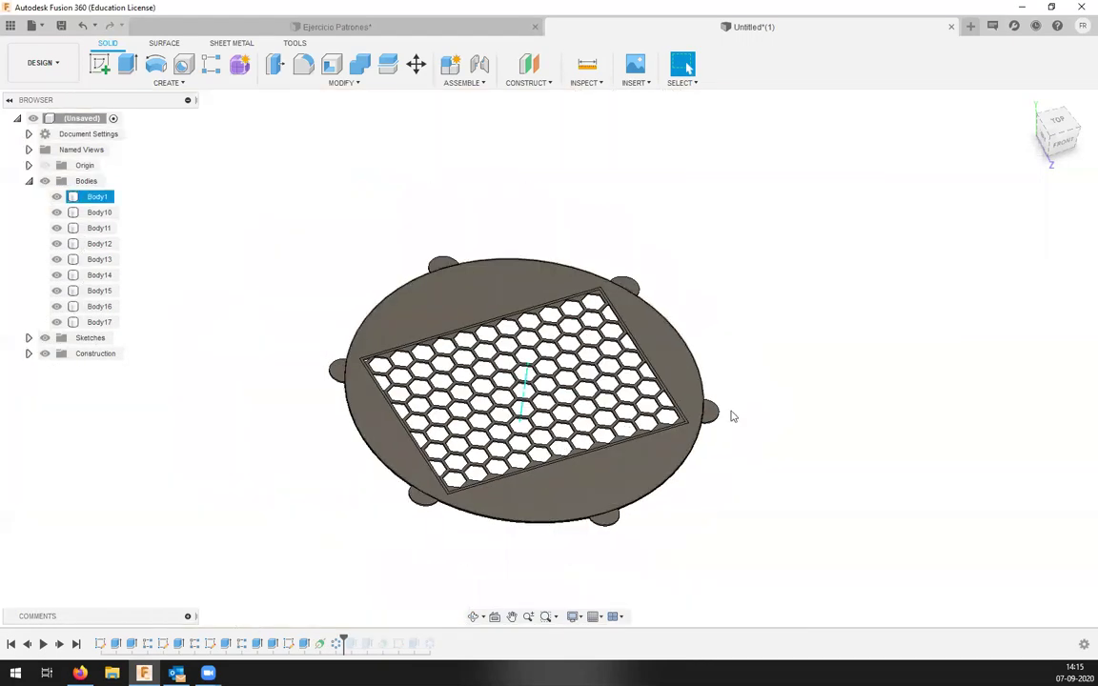
{"action": "scroll", "coordinate": [689, 439], "scroll_direction": "up", "scroll_amount": 5}
{"action": "scroll", "coordinate": [632, 392], "scroll_direction": "down", "scroll_amount": 3}
{"action": "middle_click_drag", "start_coordinate": [626, 392], "coordinate": [621, 368]}
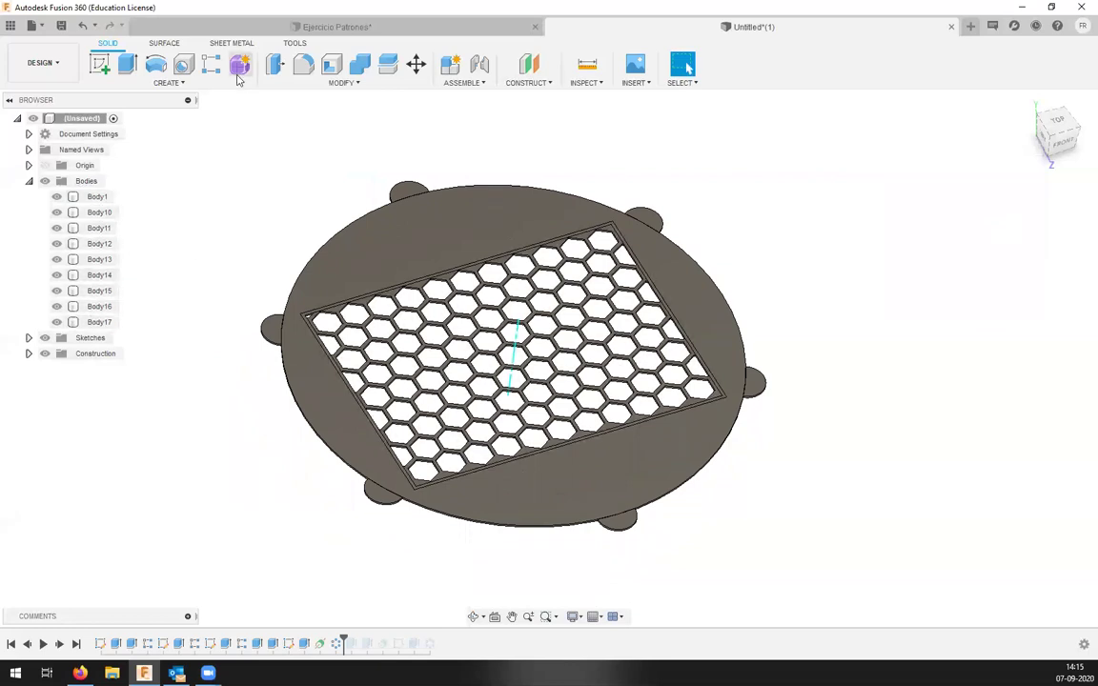
Switch to the Ejercicio Patrones document, collapse its sketches and list its bodies.
{"action": "left_click", "coordinate": [246, 27]}
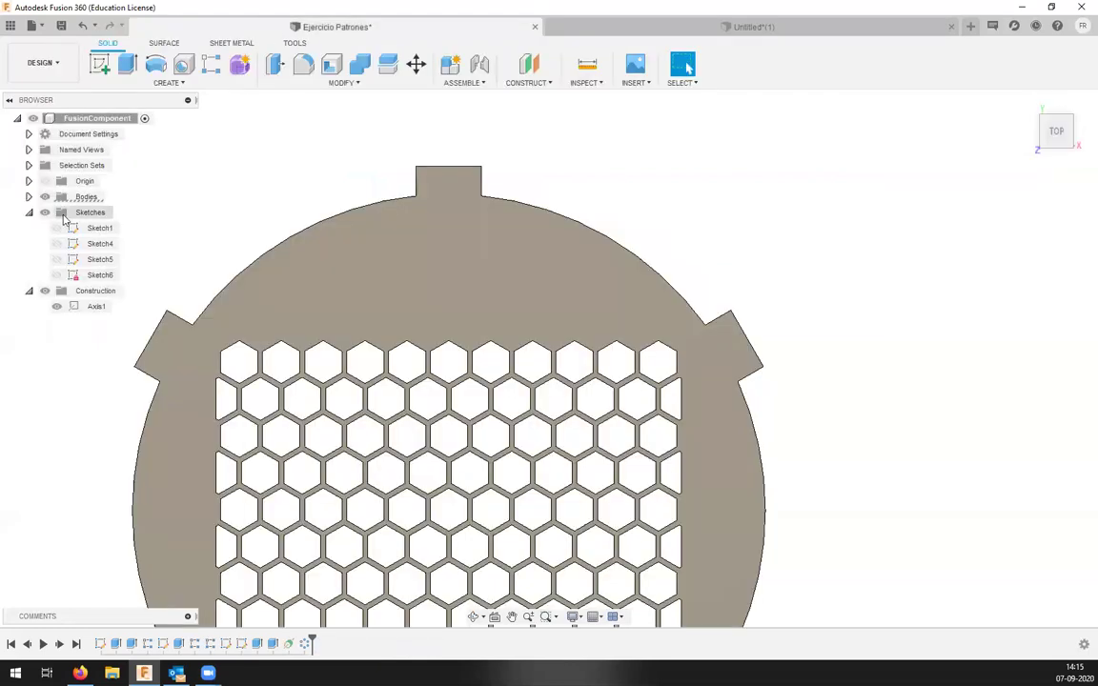
{"action": "left_click", "coordinate": [29, 212]}
{"action": "left_click", "coordinate": [28, 197]}
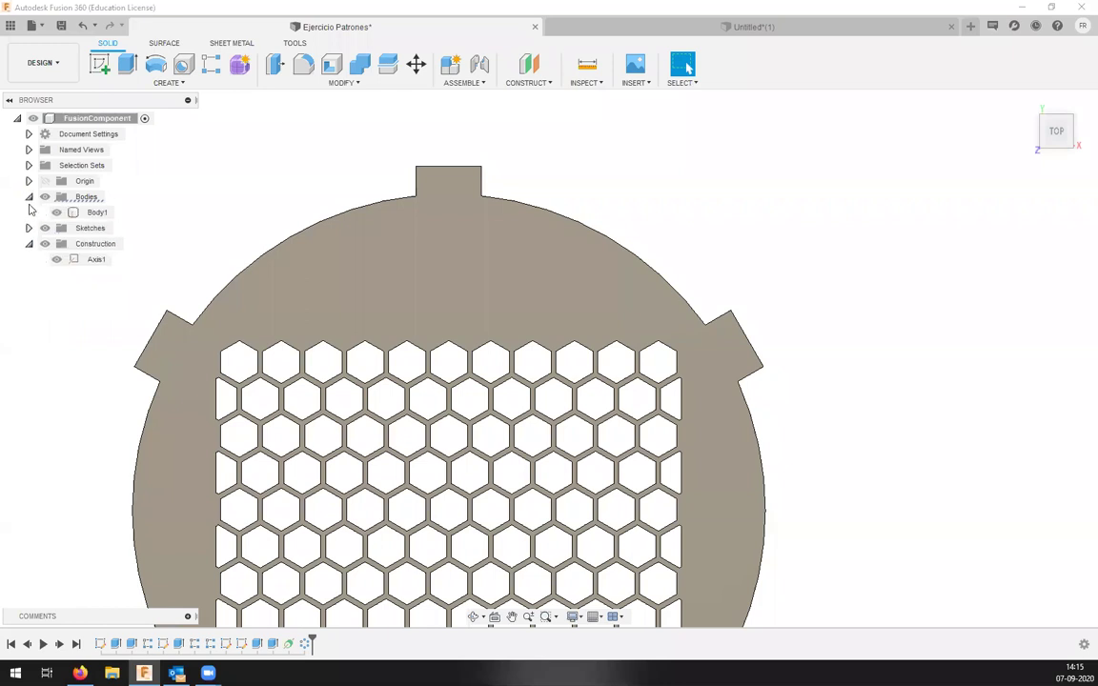
Inspect the single body of the Ejercicio Patrones reference part, and return to the unsaved document.
{"action": "left_click", "coordinate": [91, 217]}
{"action": "scroll", "coordinate": [289, 334], "scroll_direction": "down", "scroll_amount": 2}
{"action": "middle_click_drag", "start_coordinate": [392, 487], "coordinate": [515, 164]}
{"action": "left_click", "coordinate": [751, 27]}
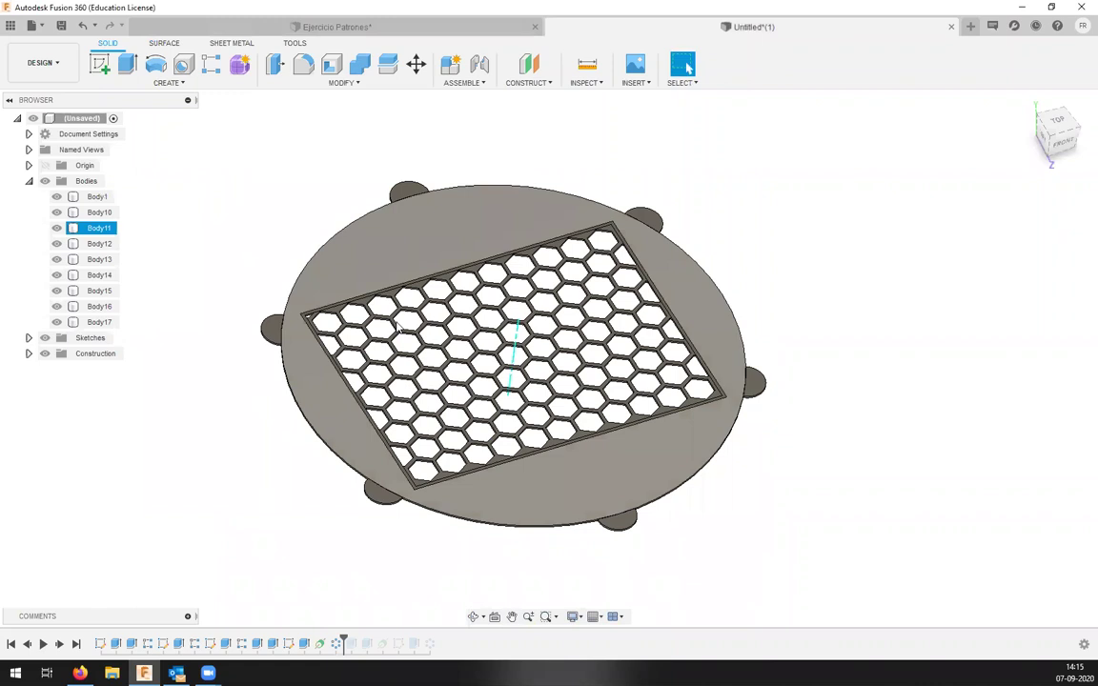
Start a Combine with the hexagonal grille as the target body and the rectangular frame and circular disc as tool bodies.
{"action": "scroll", "coordinate": [417, 198], "scroll_direction": "up", "scroll_amount": 5}
{"action": "scroll", "coordinate": [417, 203], "scroll_direction": "down", "scroll_amount": 4}
{"action": "left_click", "coordinate": [417, 159]}
{"action": "left_click", "coordinate": [335, 85]}
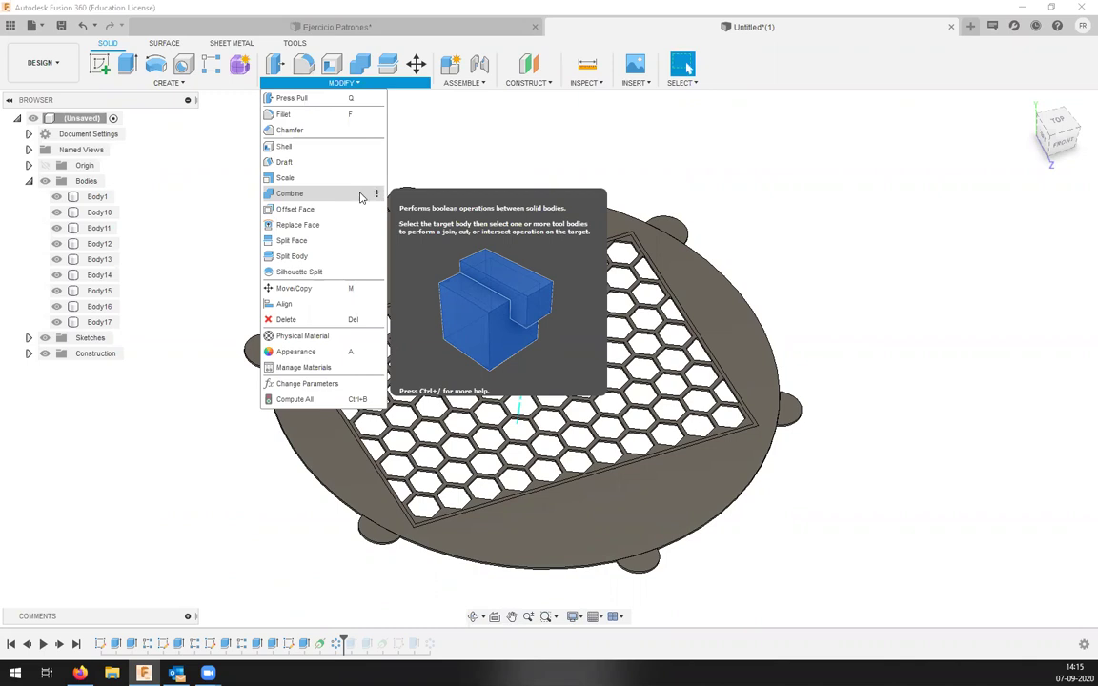
{"action": "left_click", "coordinate": [349, 195]}
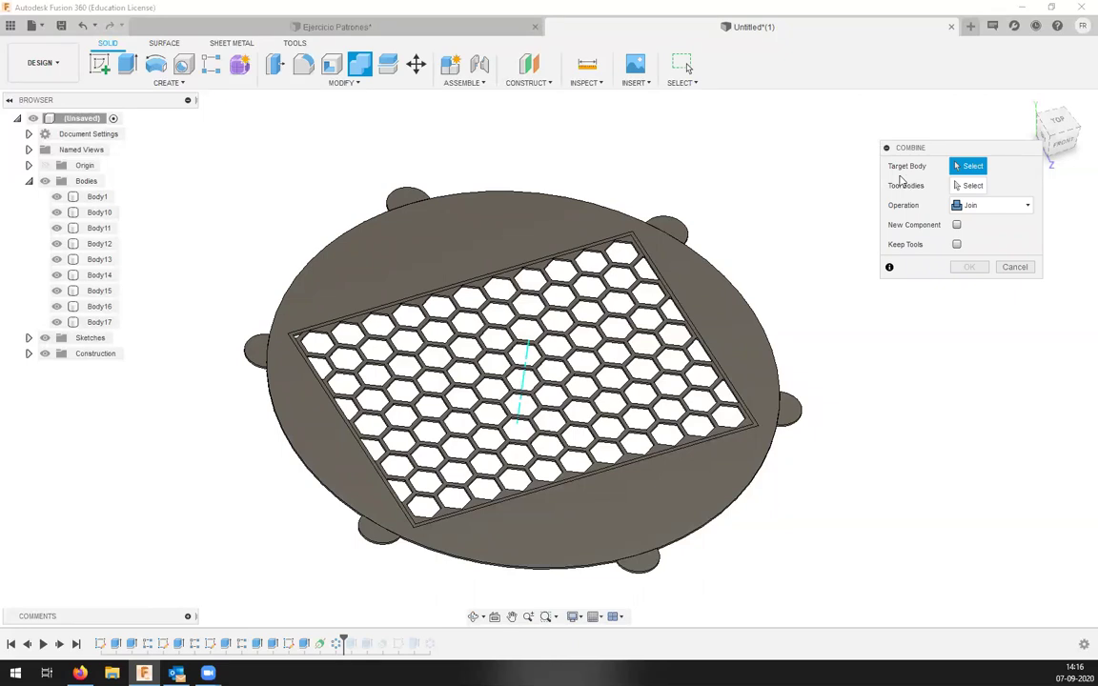
{"action": "scroll", "coordinate": [360, 327], "scroll_direction": "up", "scroll_amount": 3}
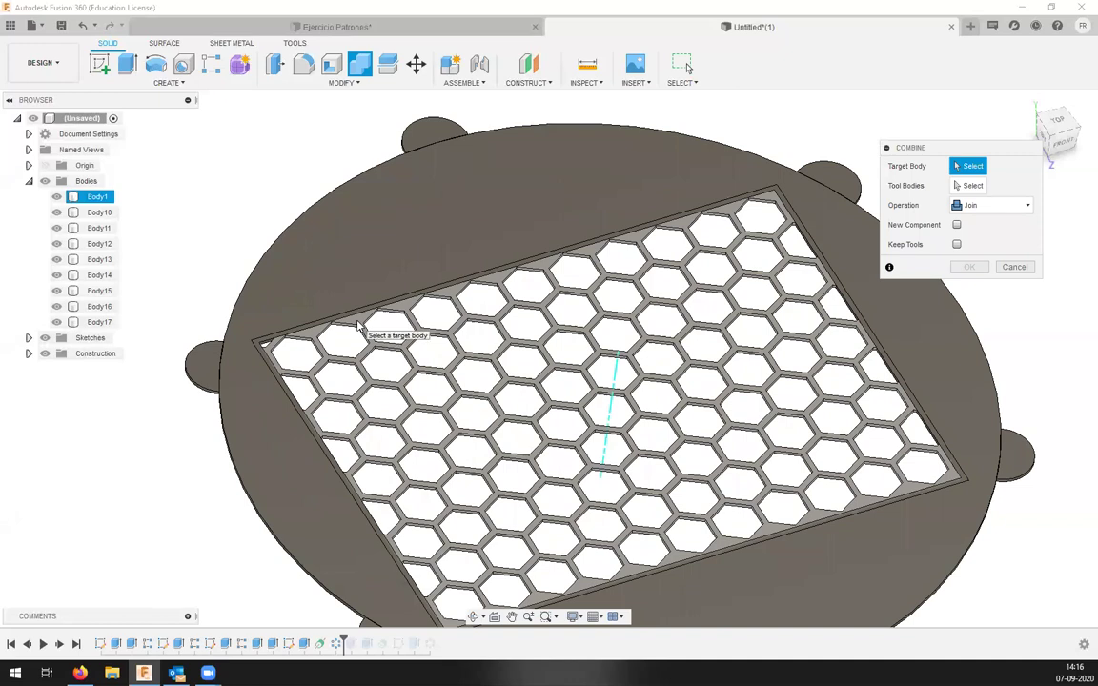
{"action": "left_click", "coordinate": [354, 327]}
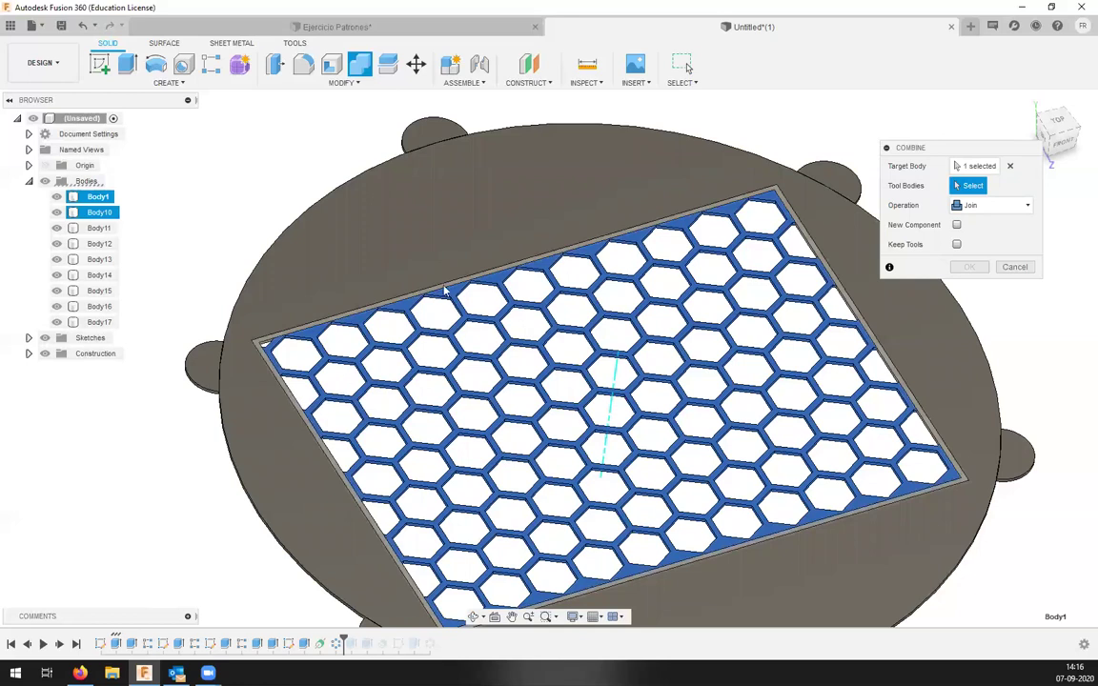
{"action": "left_click", "coordinate": [291, 398]}
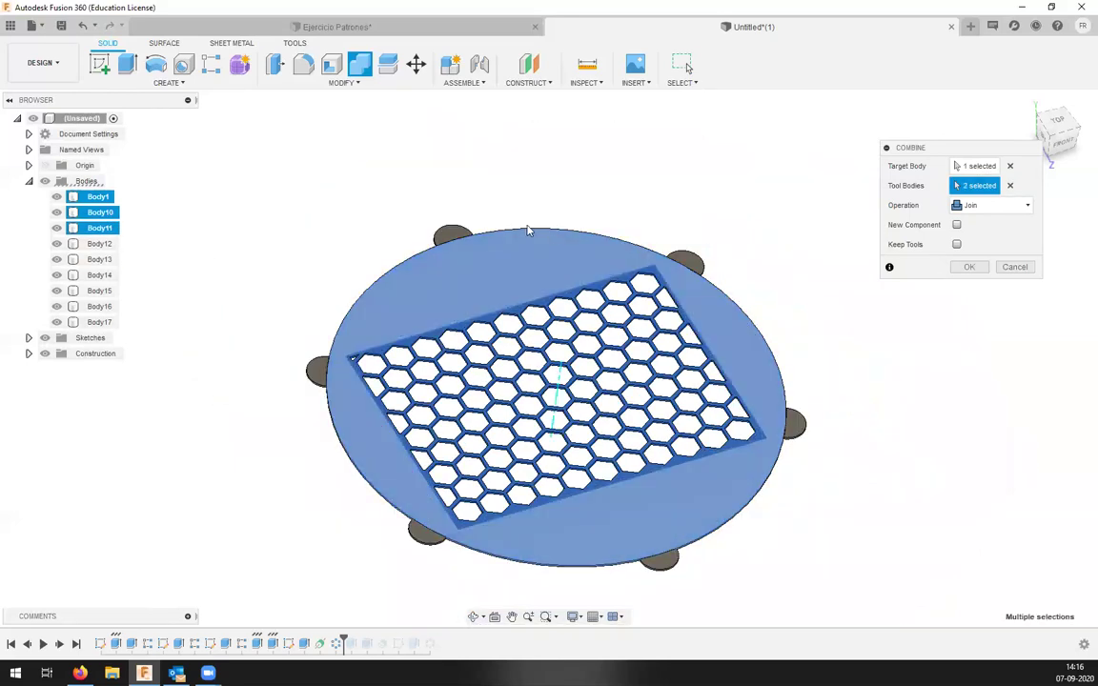
Add the six rounded edge tabs to the tool bodies and combine everything into one body with the Join operation.
{"action": "left_click", "coordinate": [456, 239]}
{"action": "left_click", "coordinate": [456, 237]}
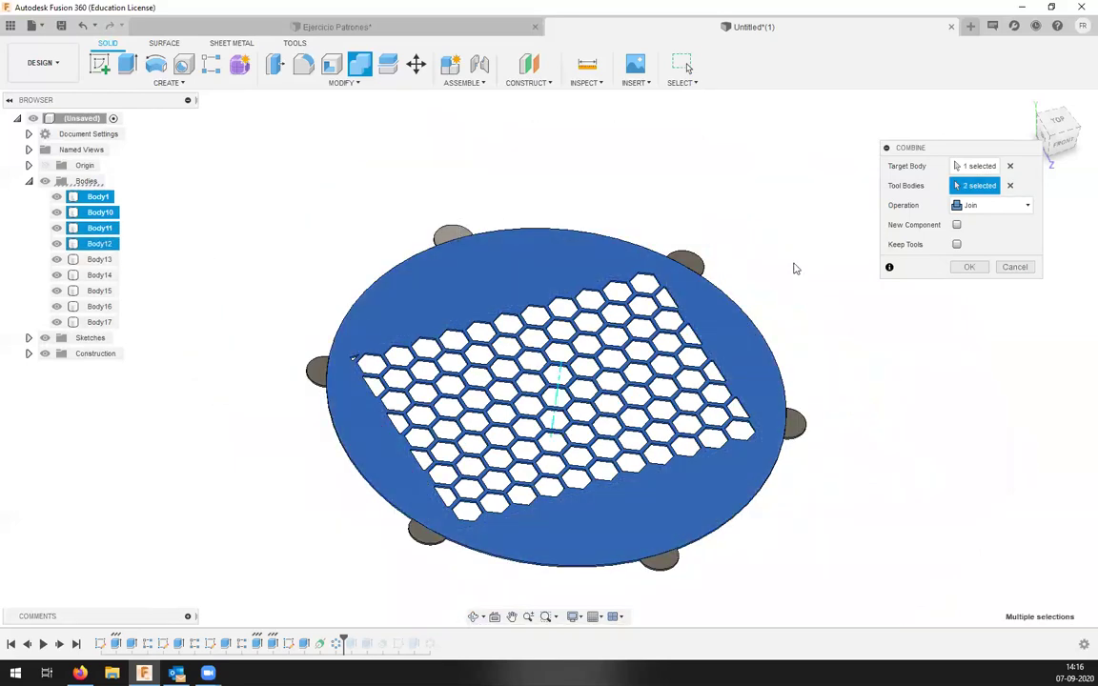
{"action": "left_click", "coordinate": [794, 426]}
{"action": "left_click", "coordinate": [685, 263]}
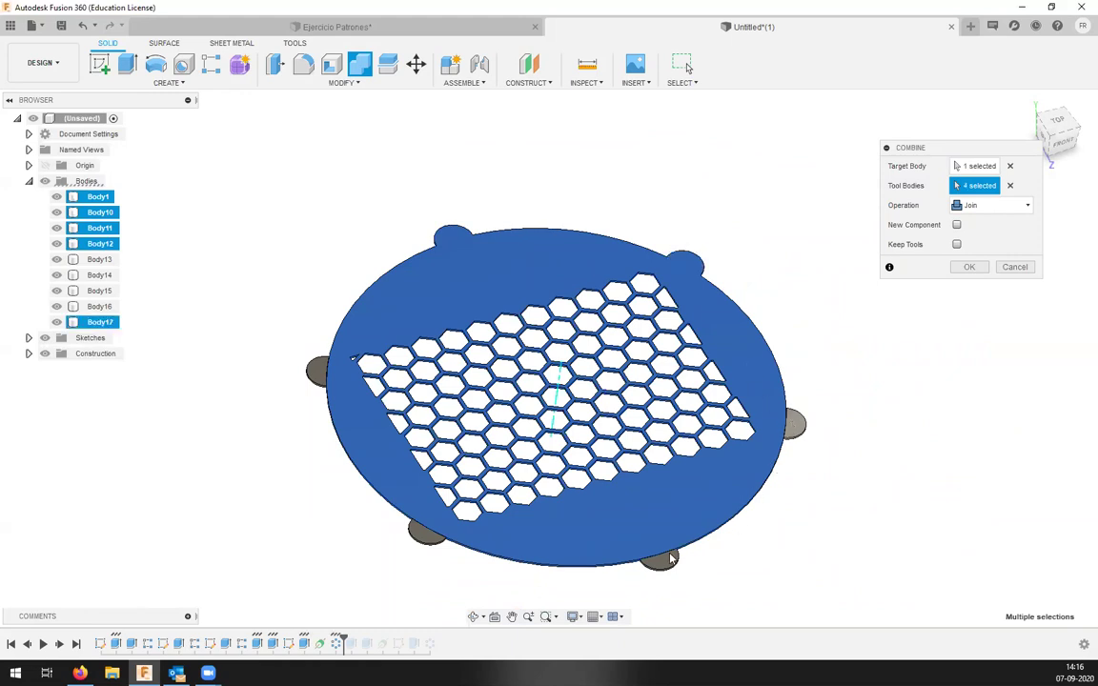
{"action": "left_click", "coordinate": [660, 558]}
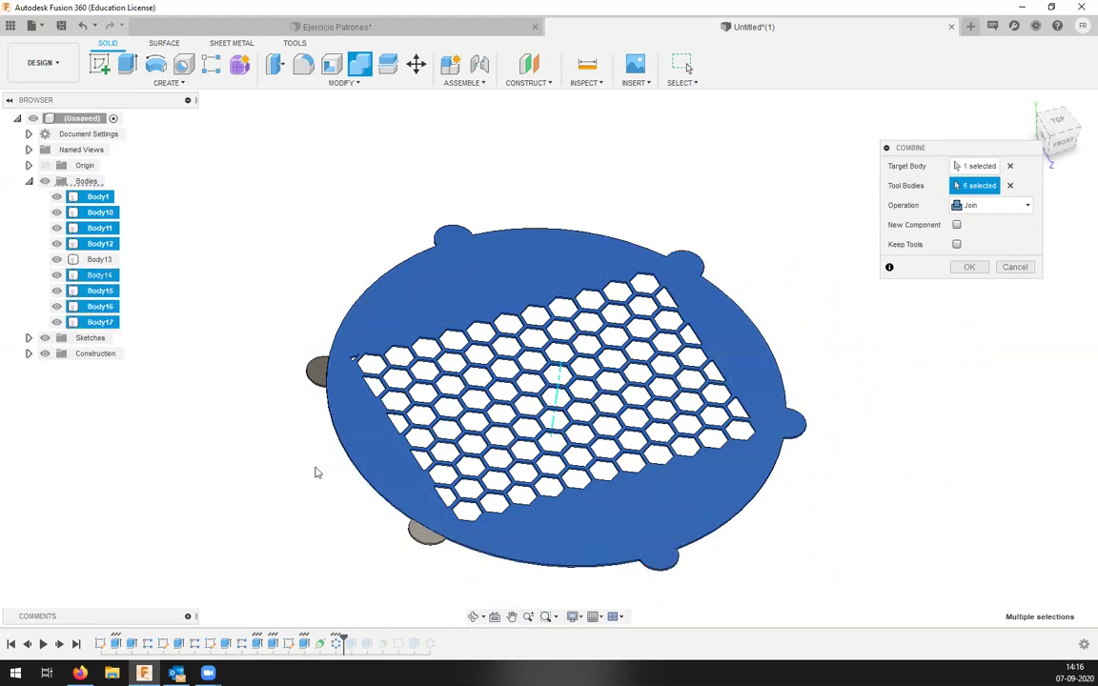
{"action": "left_click", "coordinate": [424, 534]}
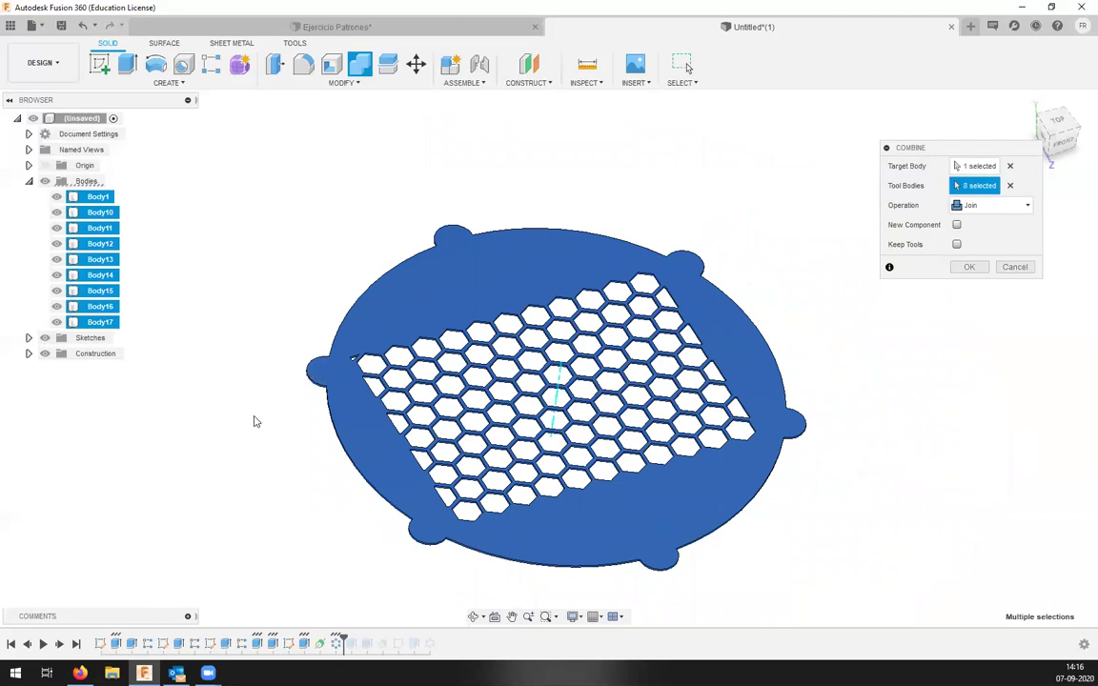
{"action": "left_click", "coordinate": [1021, 211]}
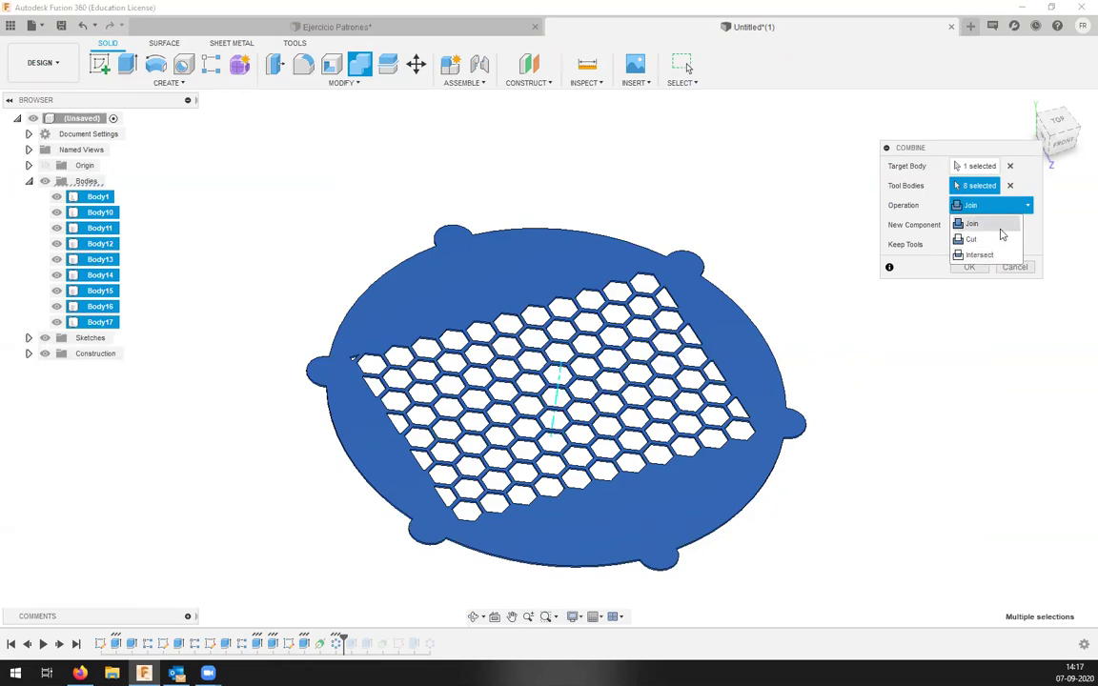
{"action": "left_click", "coordinate": [1002, 235]}
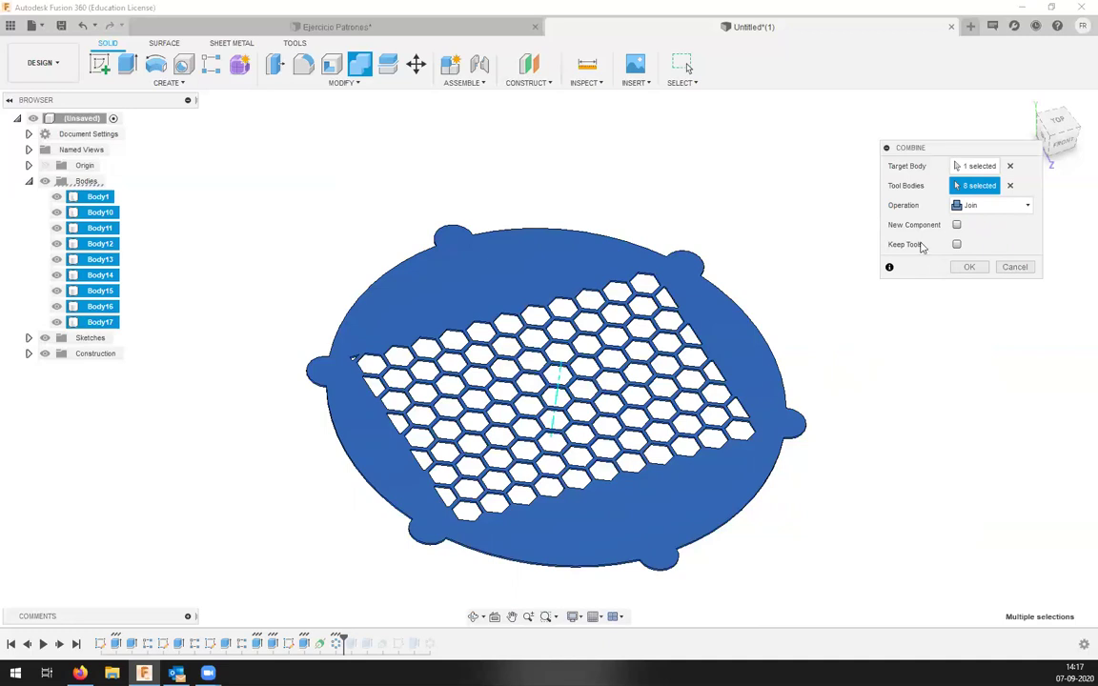
{"action": "left_click", "coordinate": [970, 273]}
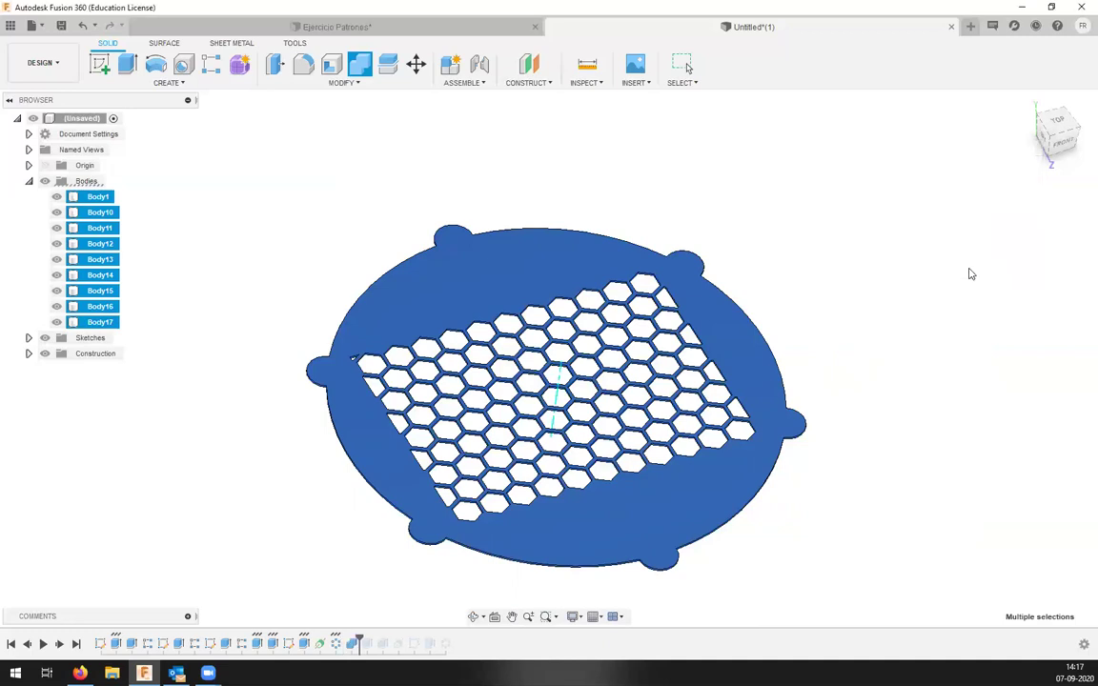
Examine the combined body up close and as a whole, and view the commands available for it.
{"action": "left_click", "coordinate": [92, 198]}
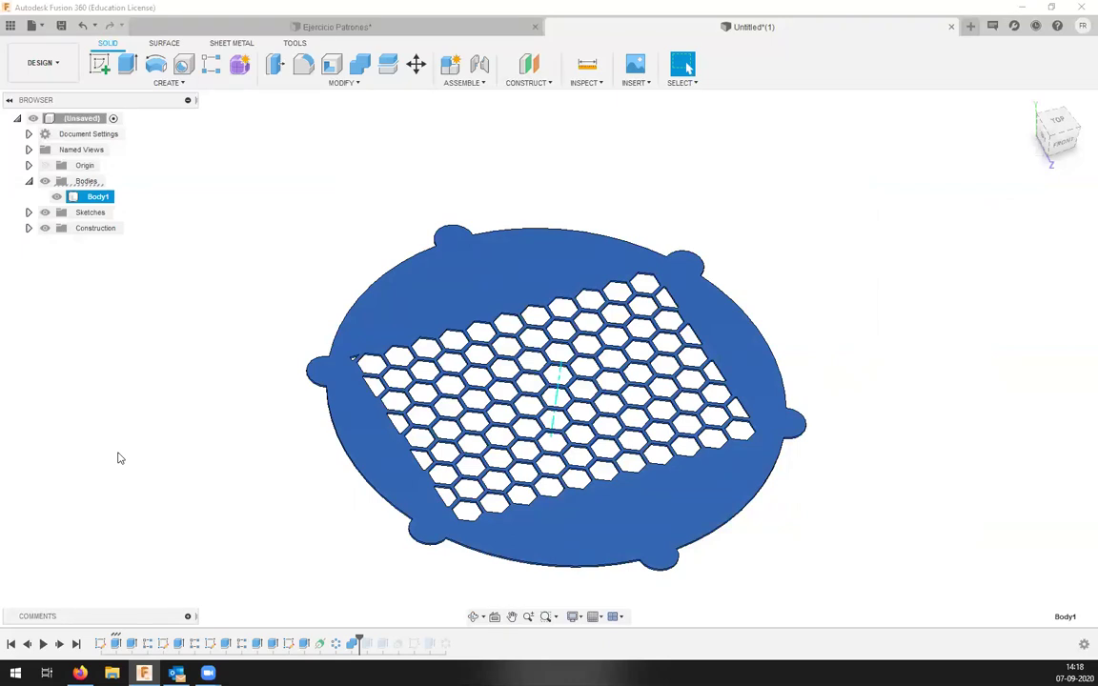
{"action": "scroll", "coordinate": [529, 400], "scroll_direction": "up", "scroll_amount": 8}
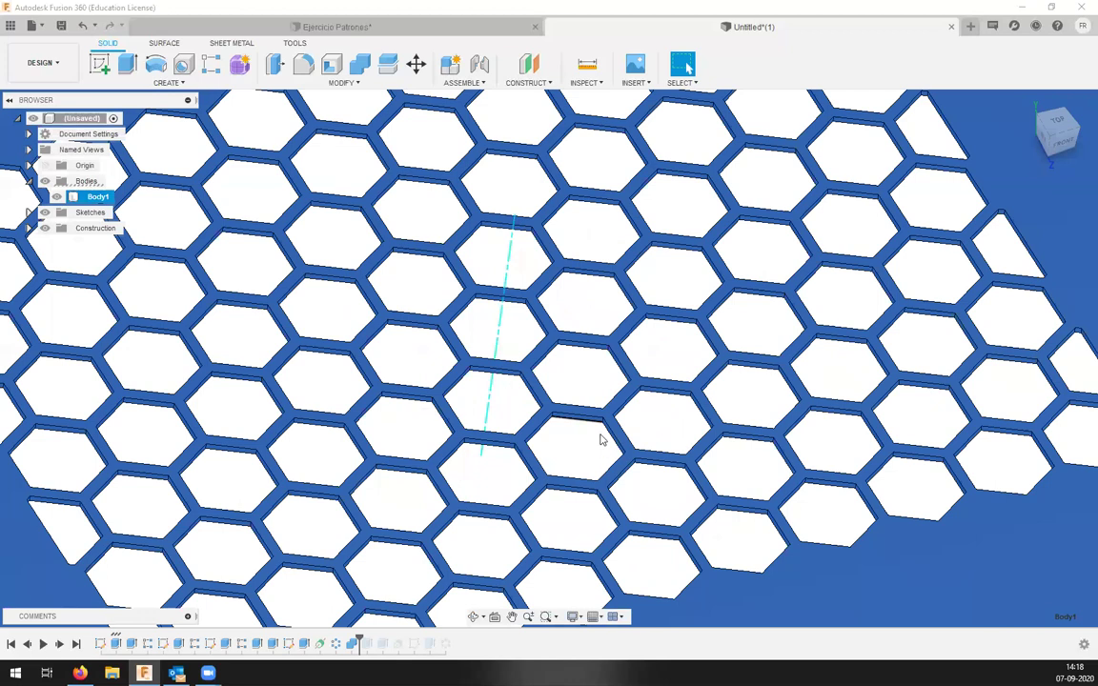
{"action": "scroll", "coordinate": [610, 443], "scroll_direction": "down", "scroll_amount": 8}
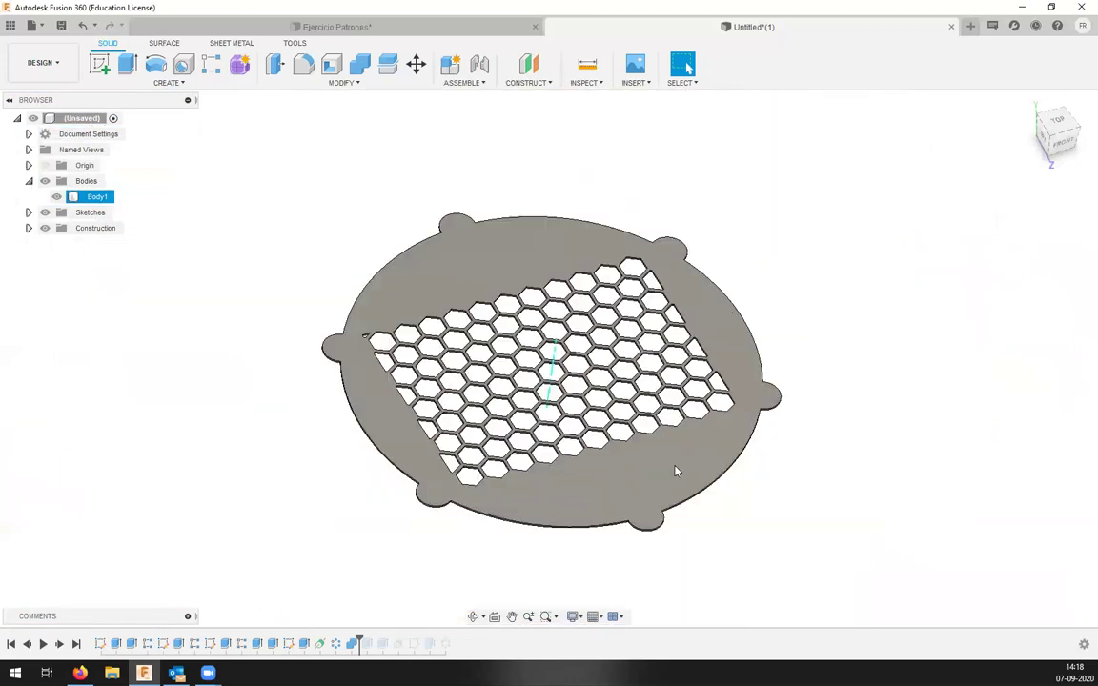
{"action": "left_click", "coordinate": [82, 197]}
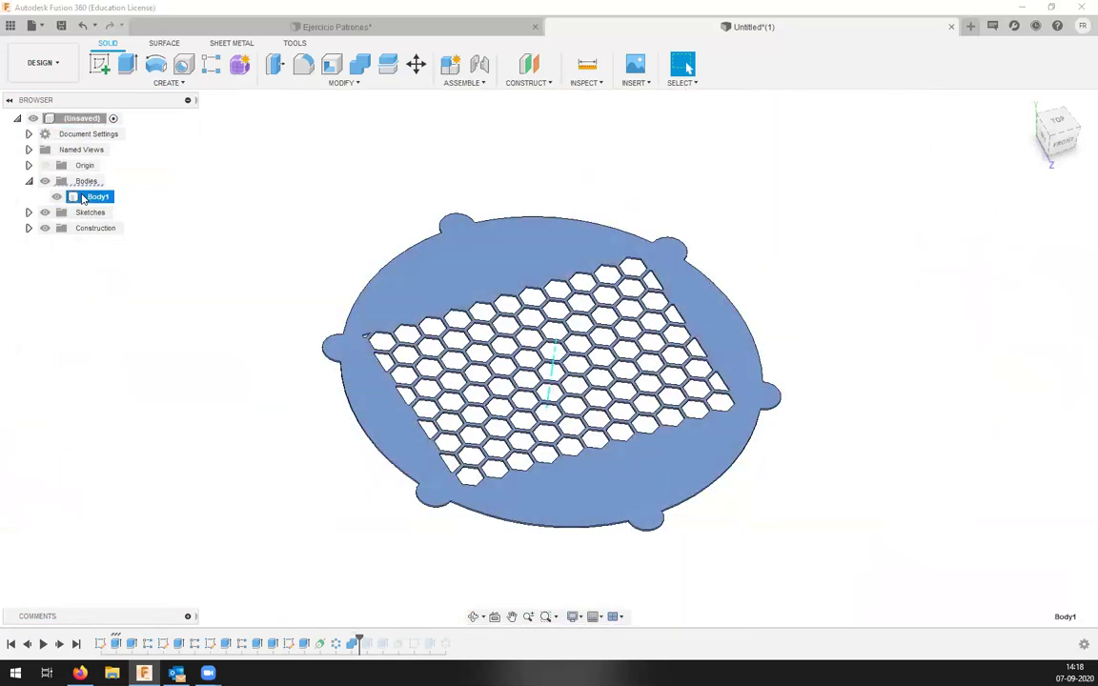
{"action": "right_click", "coordinate": [83, 197]}
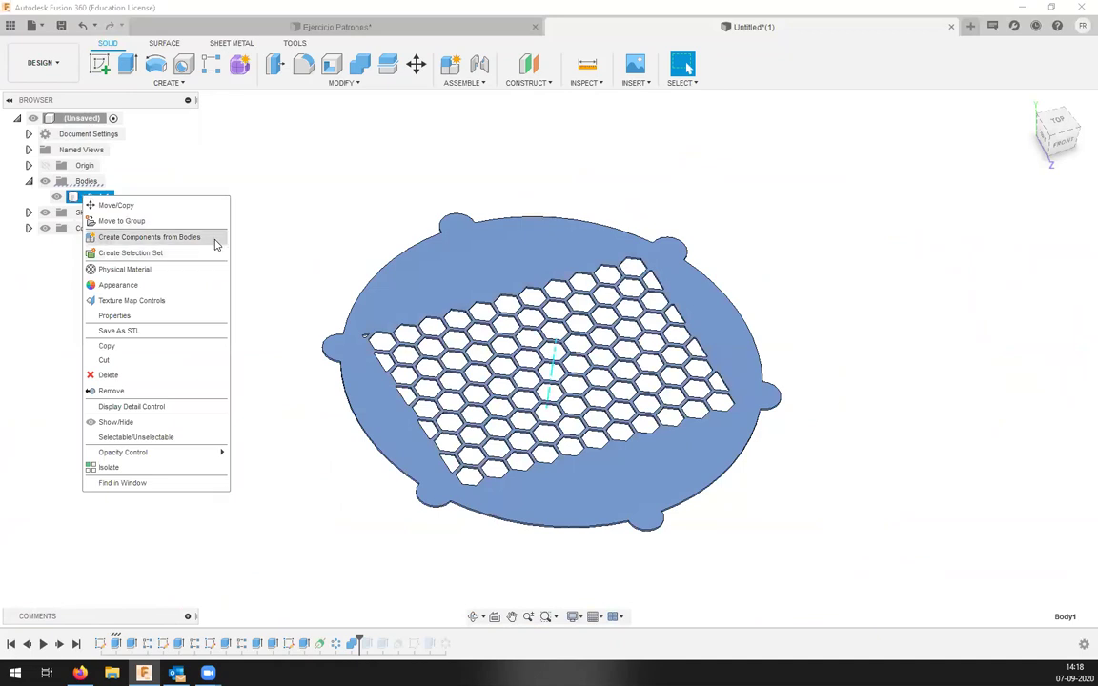
{"action": "left_click", "coordinate": [389, 193]}
{"action": "left_click", "coordinate": [385, 195]}
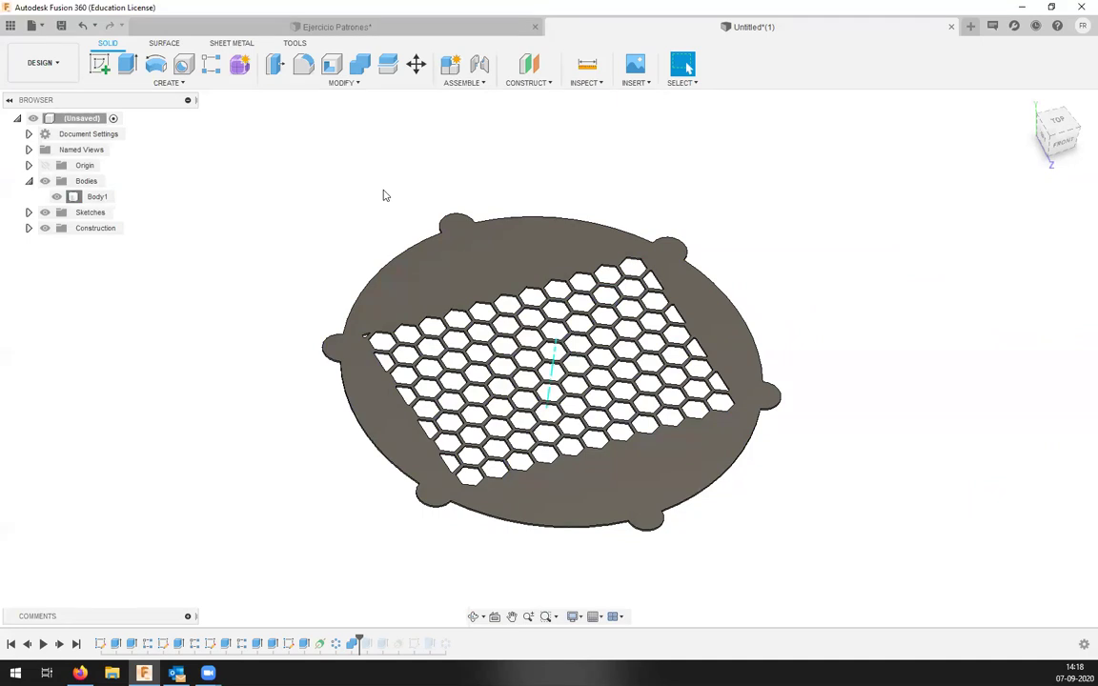
Reopen the Combine feature from the model history, review its operation options and accept it with Join.
{"action": "left_click", "coordinate": [352, 644]}
{"action": "double_click", "coordinate": [352, 643]}
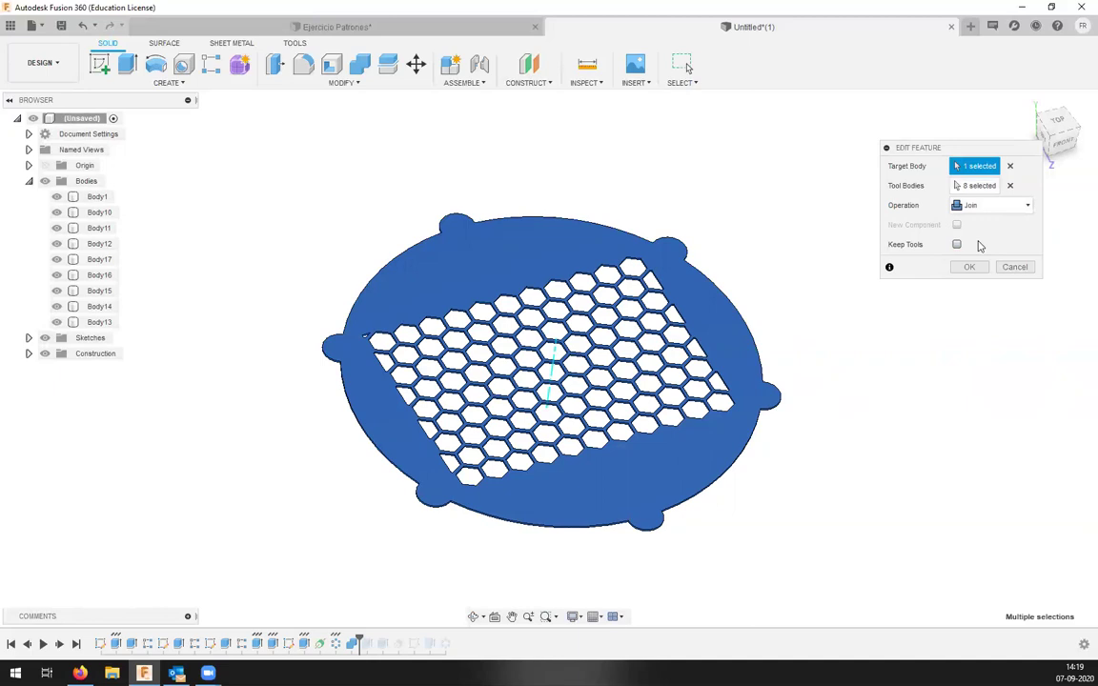
{"action": "left_click", "coordinate": [991, 209]}
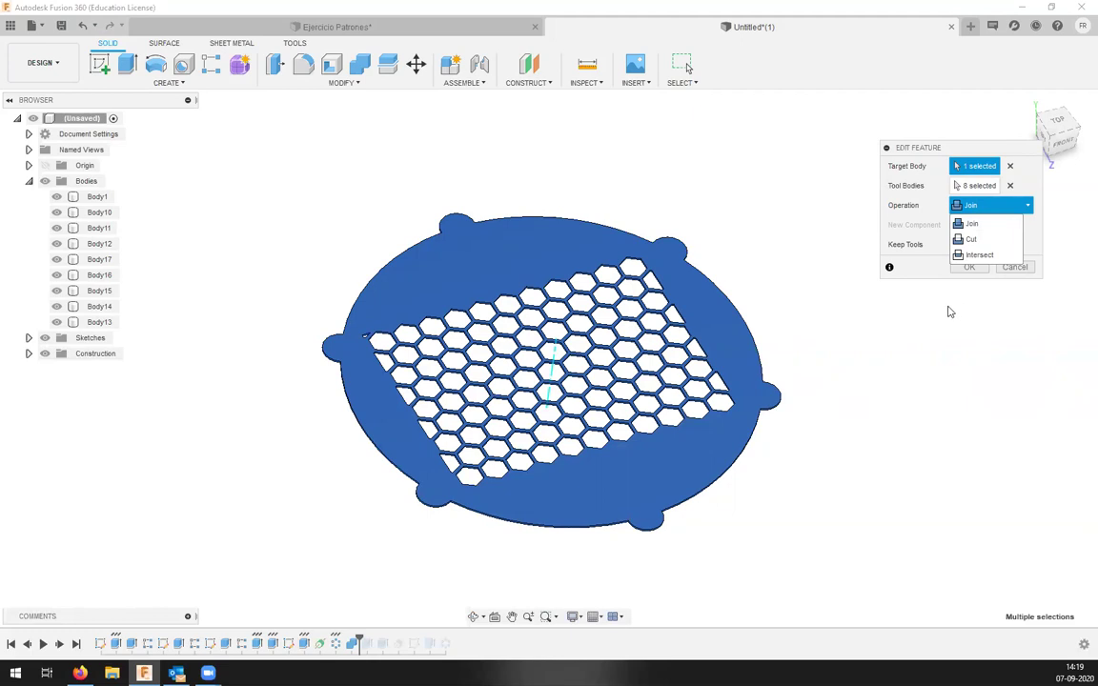
{"action": "left_click", "coordinate": [949, 310]}
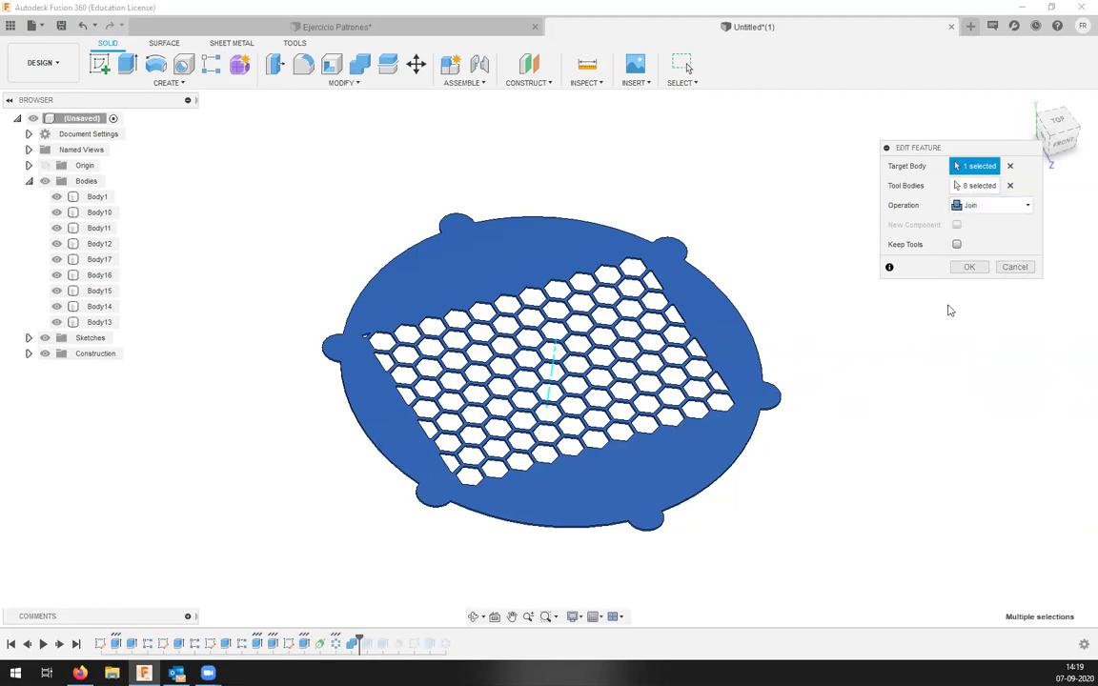
{"action": "key", "text": "Return"}
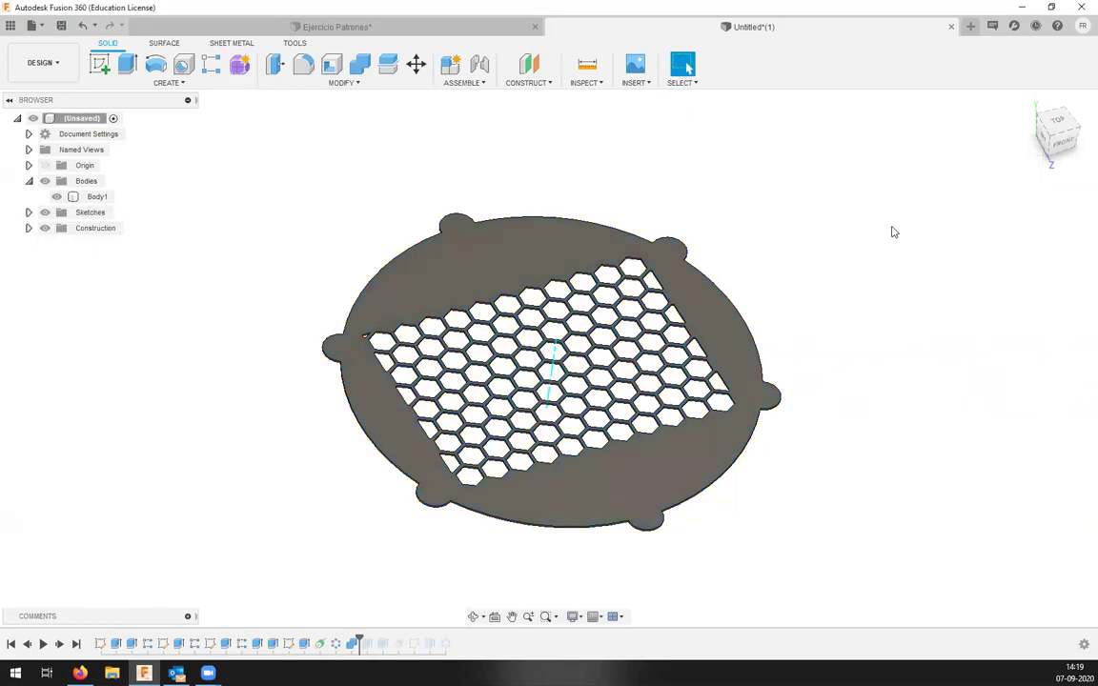